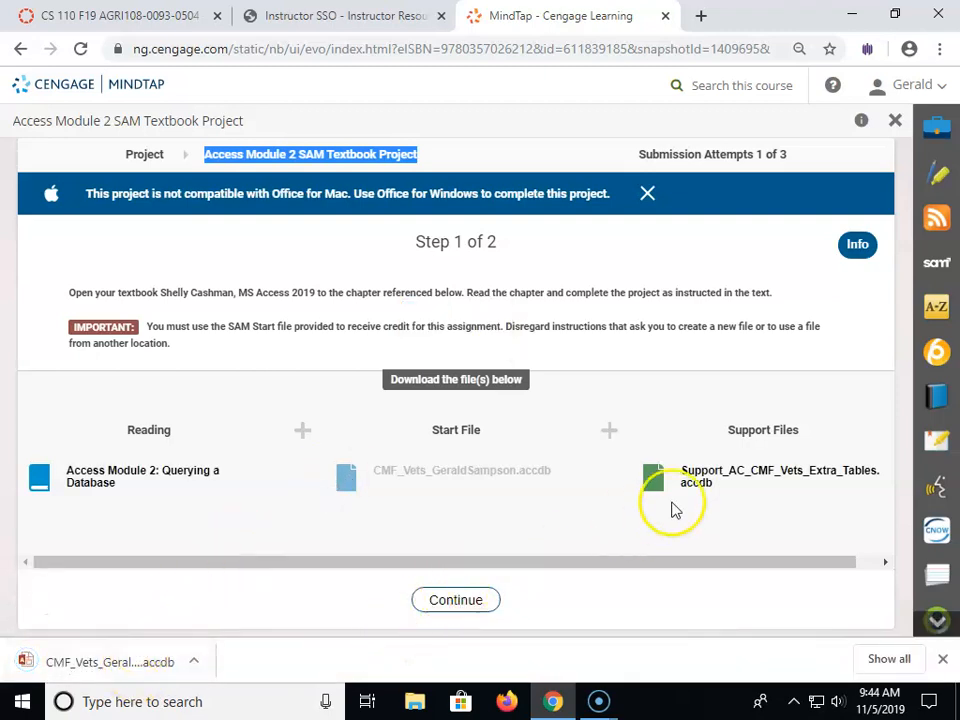
Download the support file Support_AC_CMF_Vets_Extra_Tables.accdb, continue to the project's second step, and briefly open the downloaded database to check it.
{"action": "left_click", "coordinate": [700, 478]}
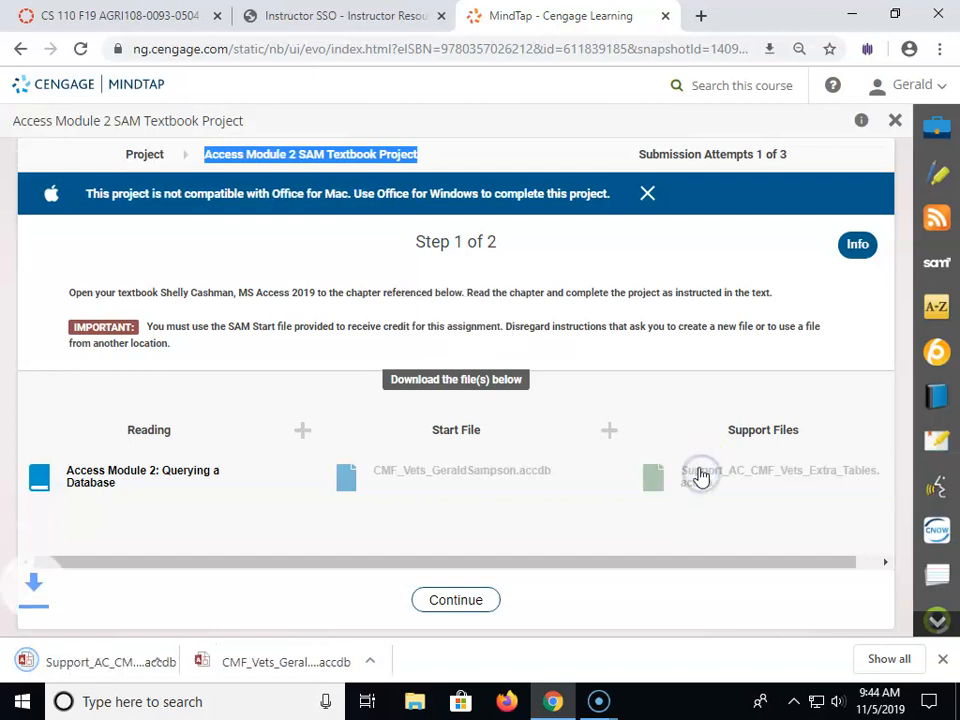
{"action": "left_click", "coordinate": [454, 600]}
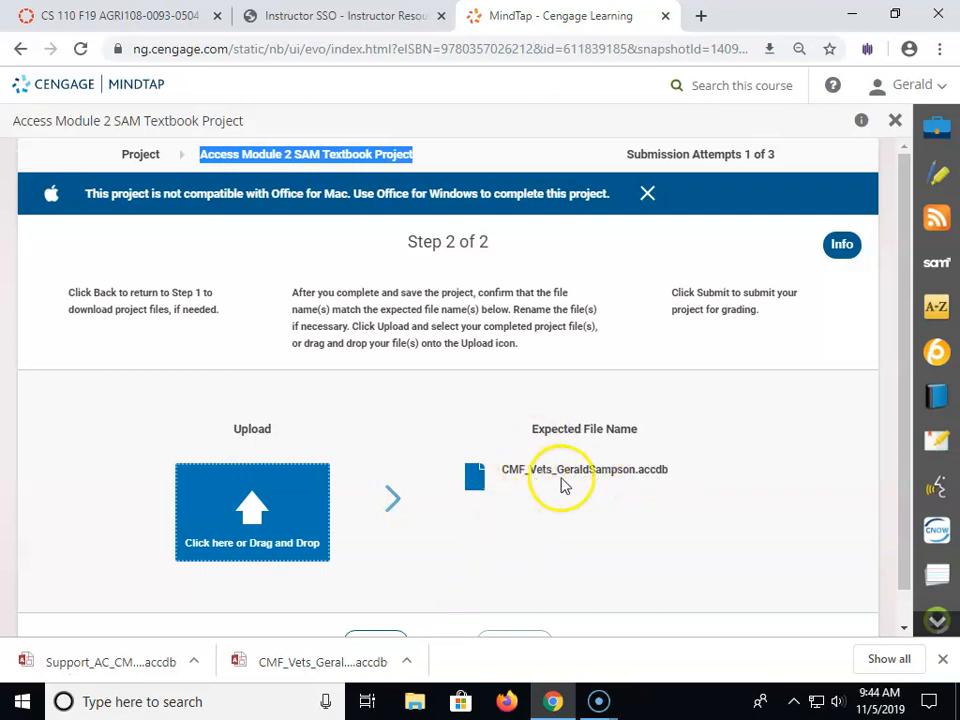
{"action": "left_click", "coordinate": [122, 670]}
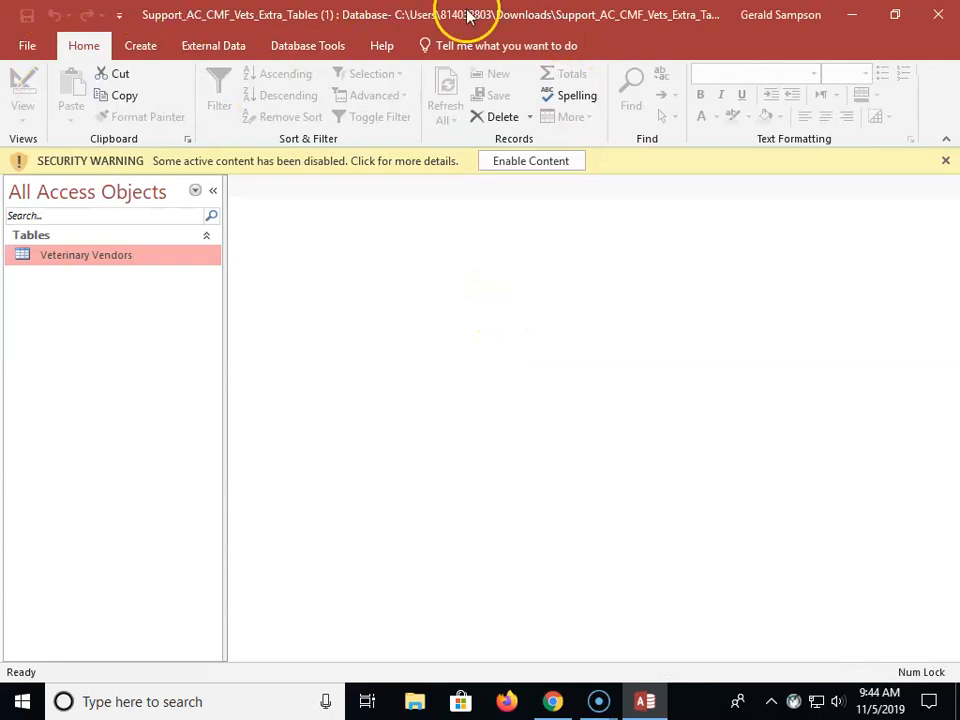
{"action": "left_click", "coordinate": [942, 12]}
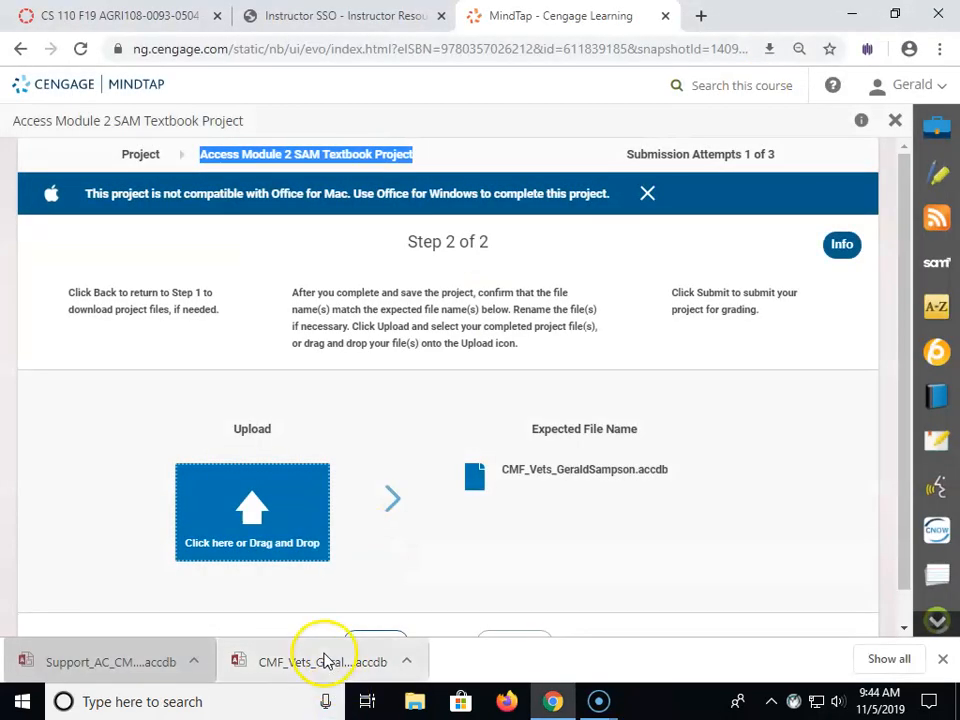
Open the downloaded CMF_Vets start database in Access and enable its disabled content.
{"action": "left_click", "coordinate": [321, 661]}
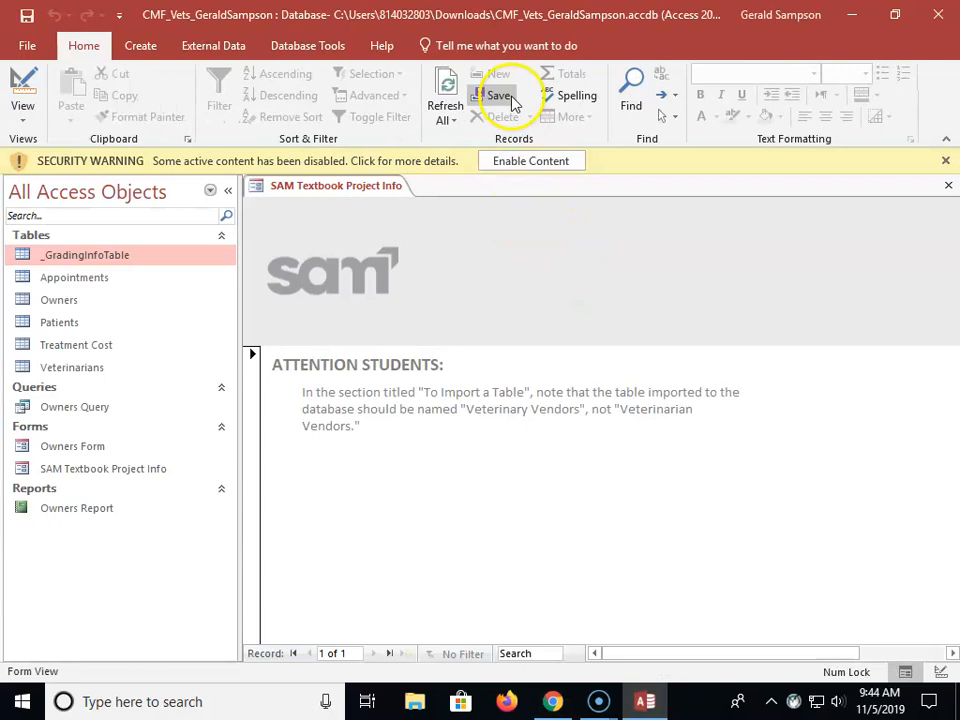
{"action": "left_click", "coordinate": [25, 47]}
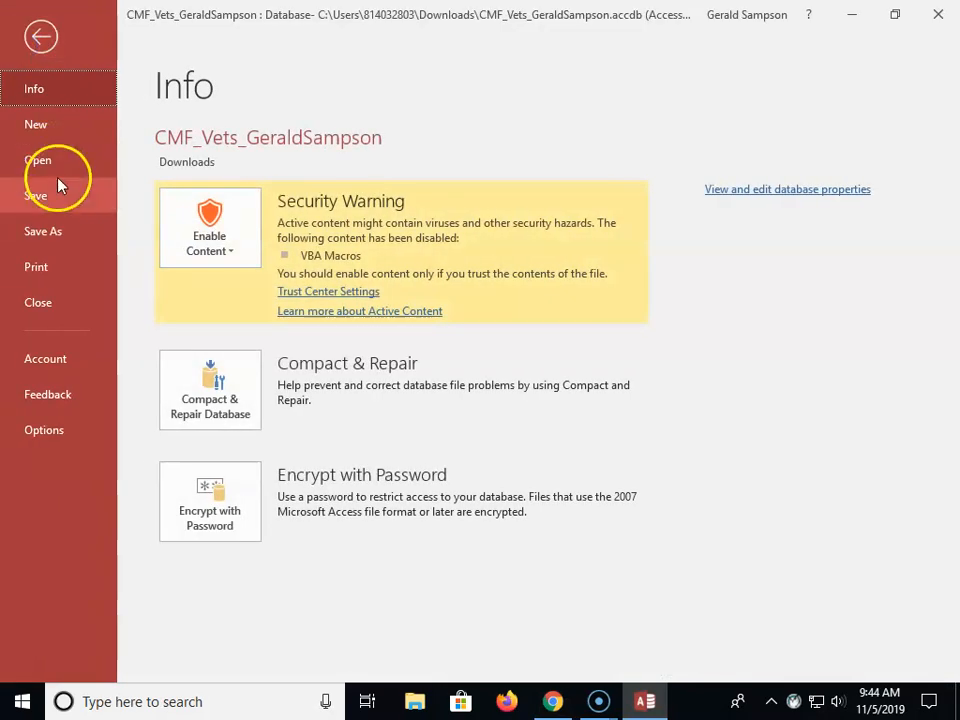
{"action": "left_click", "coordinate": [54, 42]}
{"action": "left_click", "coordinate": [530, 163]}
Start saving a copy of the database in the default Access Database format, letting all open objects be closed.
{"action": "left_click", "coordinate": [26, 45]}
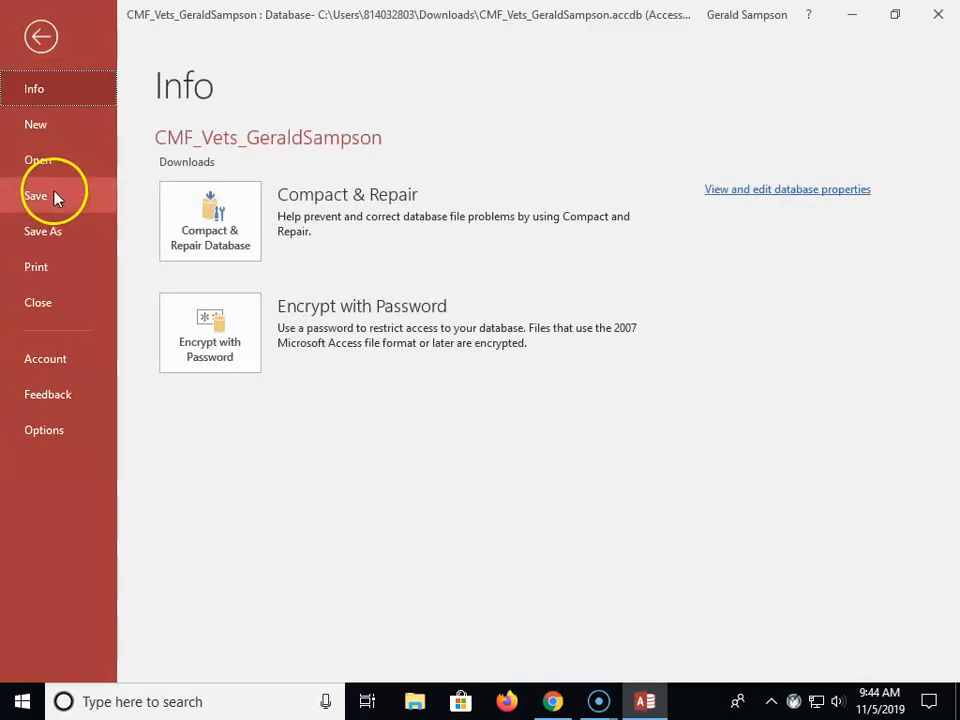
{"action": "left_click", "coordinate": [54, 230]}
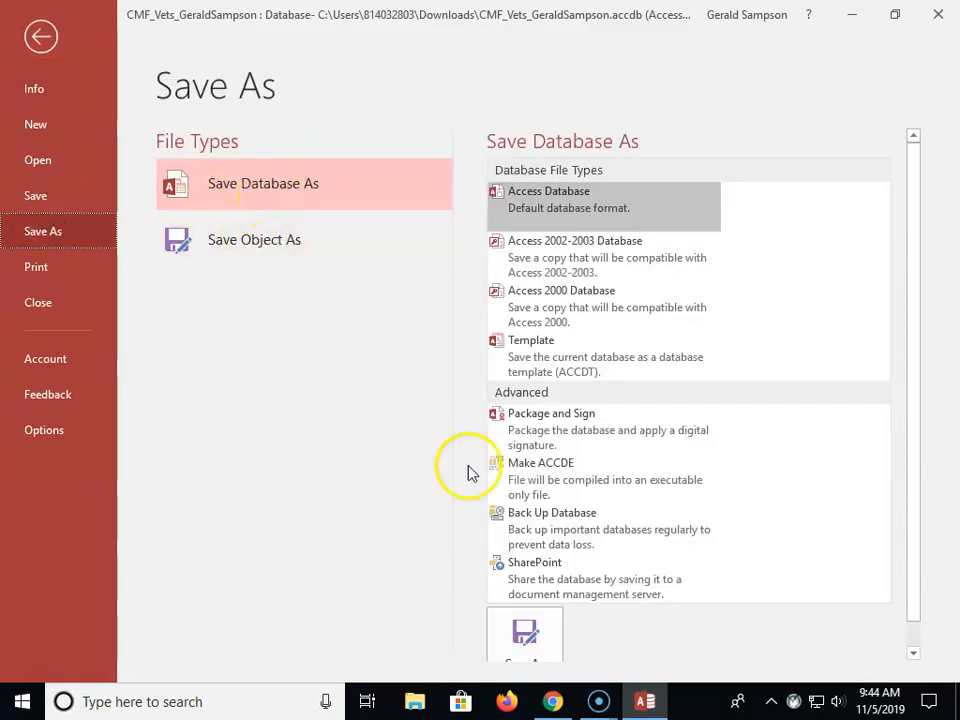
{"action": "left_click", "coordinate": [503, 655]}
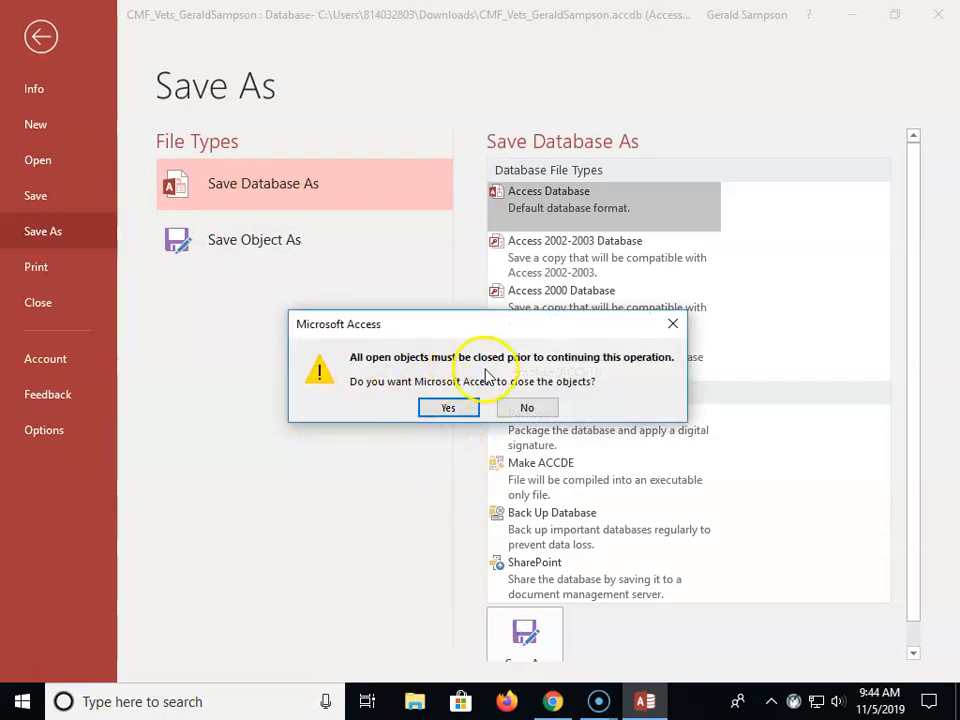
{"action": "left_click", "coordinate": [452, 407]}
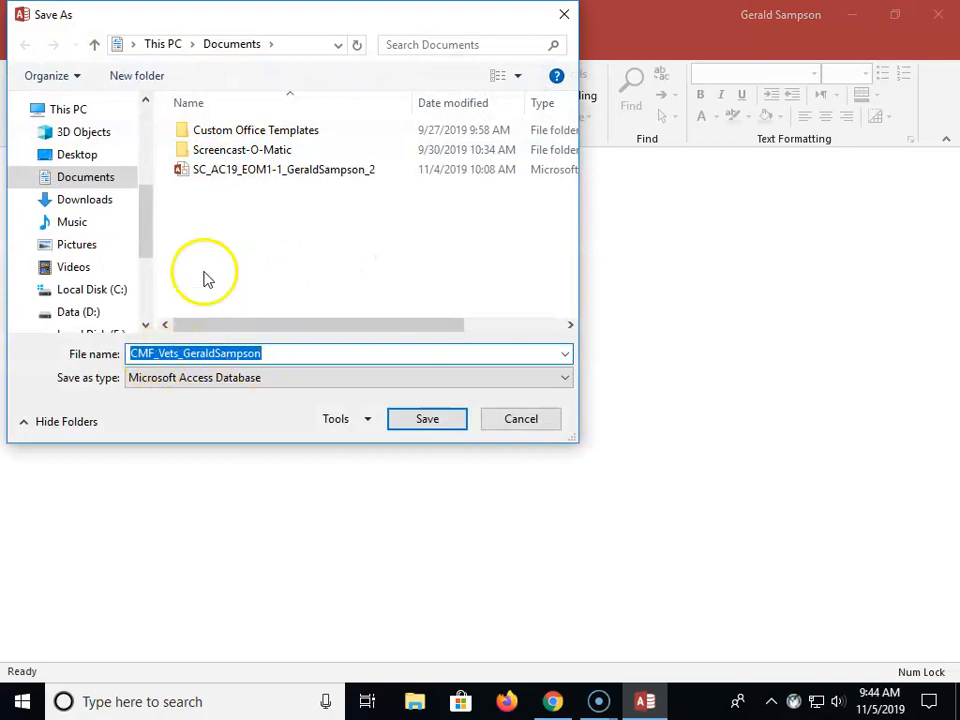
Browse to the student's own folder on K-Drive (K:), within the Assignments folder's ___CS110 and AGRI108 subfolder.
{"action": "left_click_drag", "start_coordinate": [143, 210], "coordinate": [163, 265]}
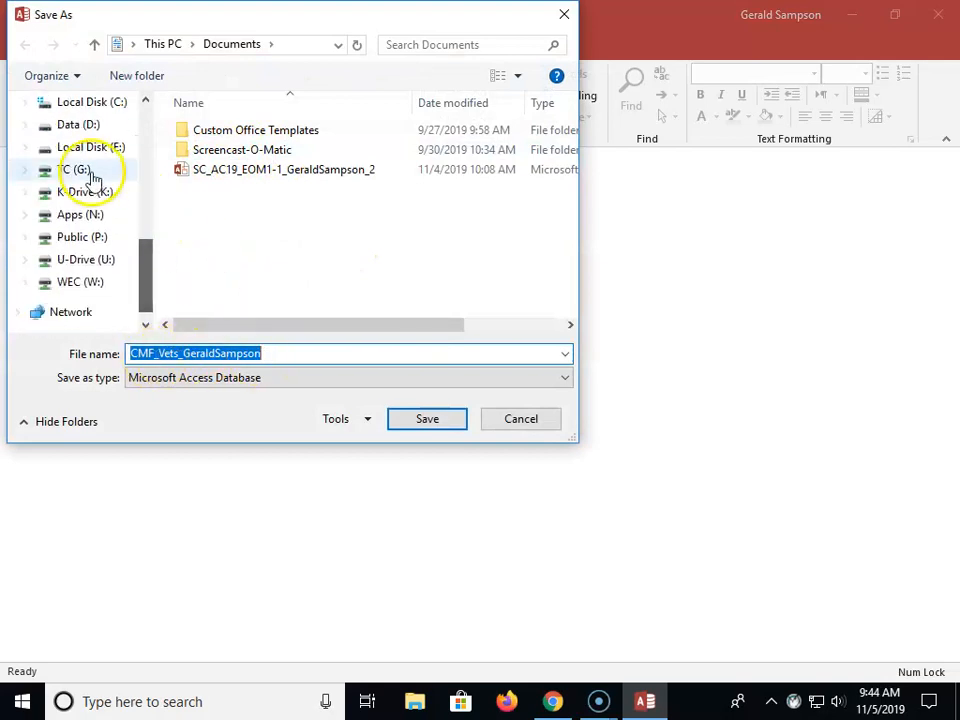
{"action": "left_click", "coordinate": [94, 192]}
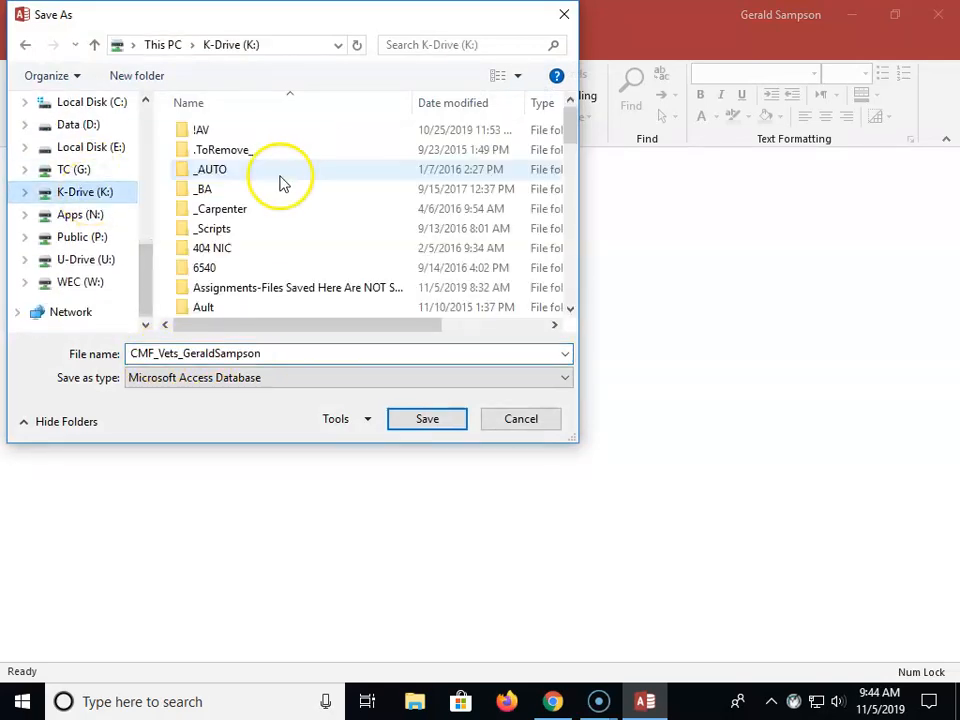
{"action": "double_click", "coordinate": [290, 288]}
{"action": "left_click", "coordinate": [256, 175]}
{"action": "double_click", "coordinate": [256, 175]}
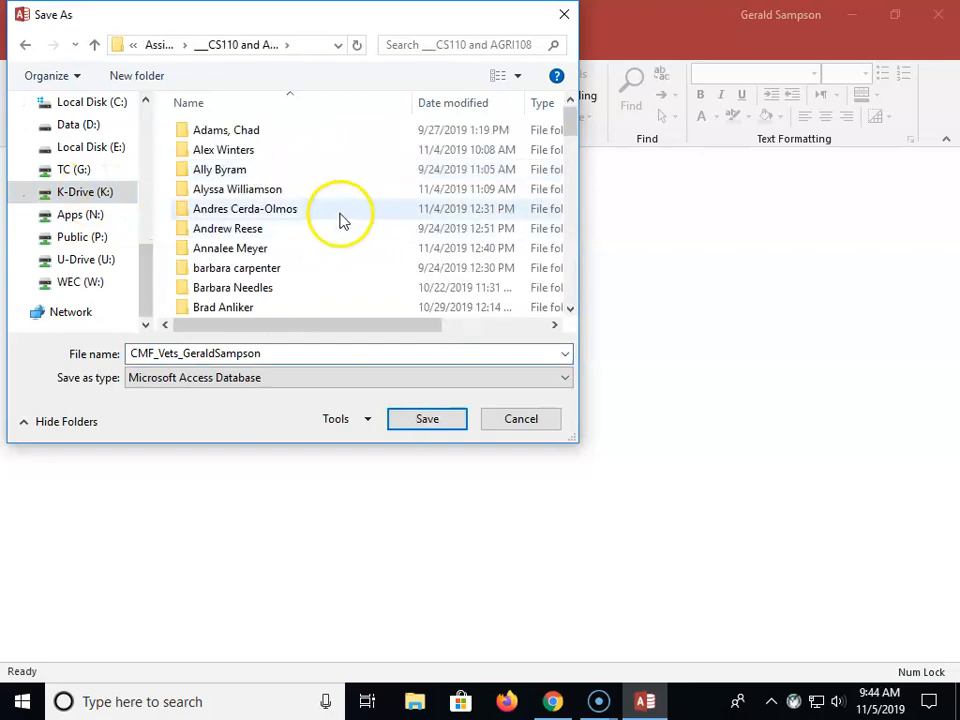
{"action": "scroll", "coordinate": [360, 236], "scroll_direction": "down", "scroll_amount": 5}
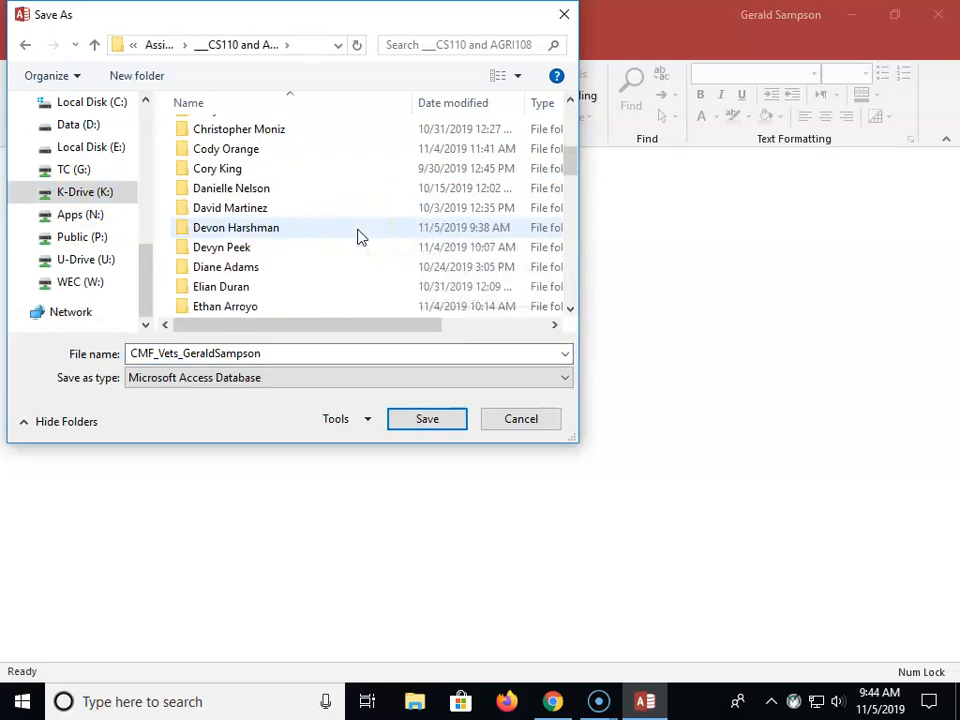
{"action": "scroll", "coordinate": [360, 236], "scroll_direction": "down", "scroll_amount": 3}
{"action": "left_click", "coordinate": [257, 250]}
{"action": "double_click", "coordinate": [257, 250]}
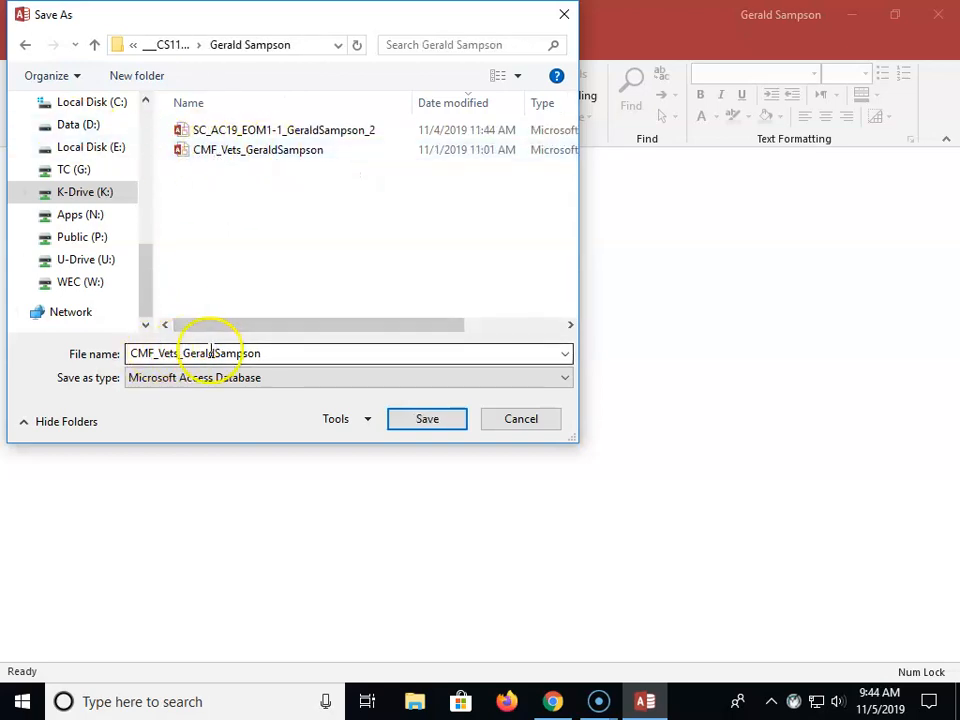
Leave the existing CMF_Vets file unreplaced, create a folder named Access Chapter 2, and save the database copy in it.
{"action": "left_click", "coordinate": [430, 420]}
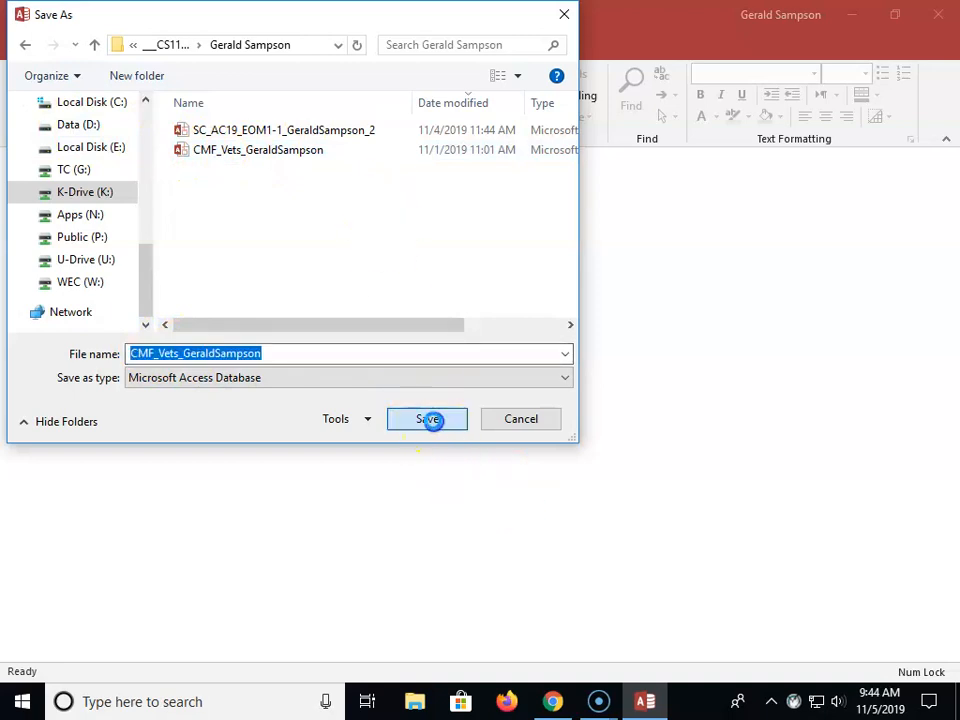
{"action": "left_click", "coordinate": [604, 357]}
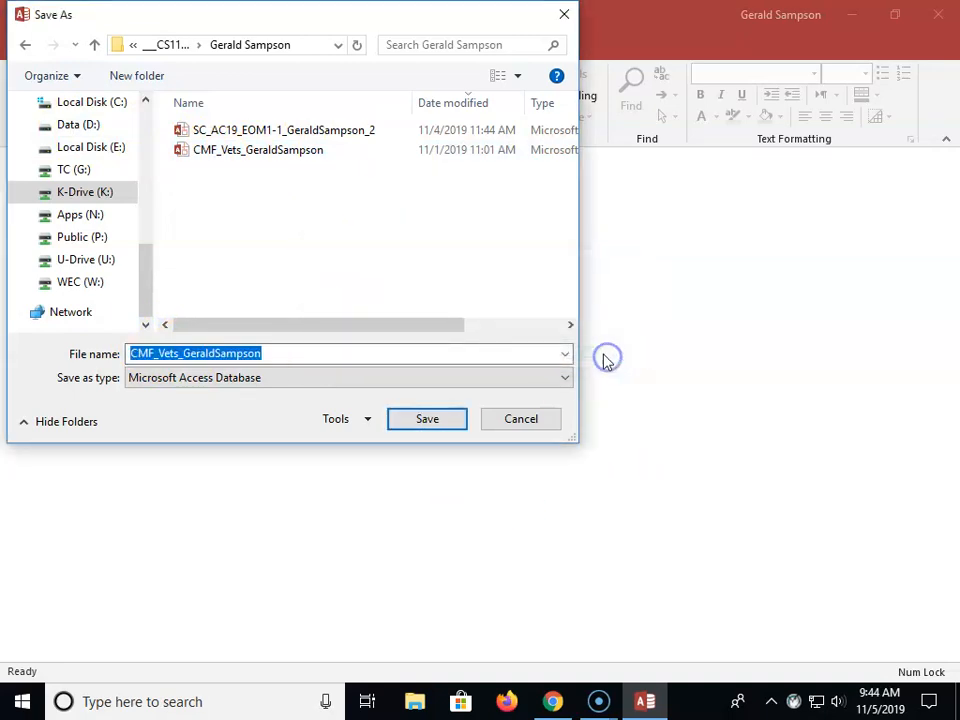
{"action": "left_click", "coordinate": [122, 74]}
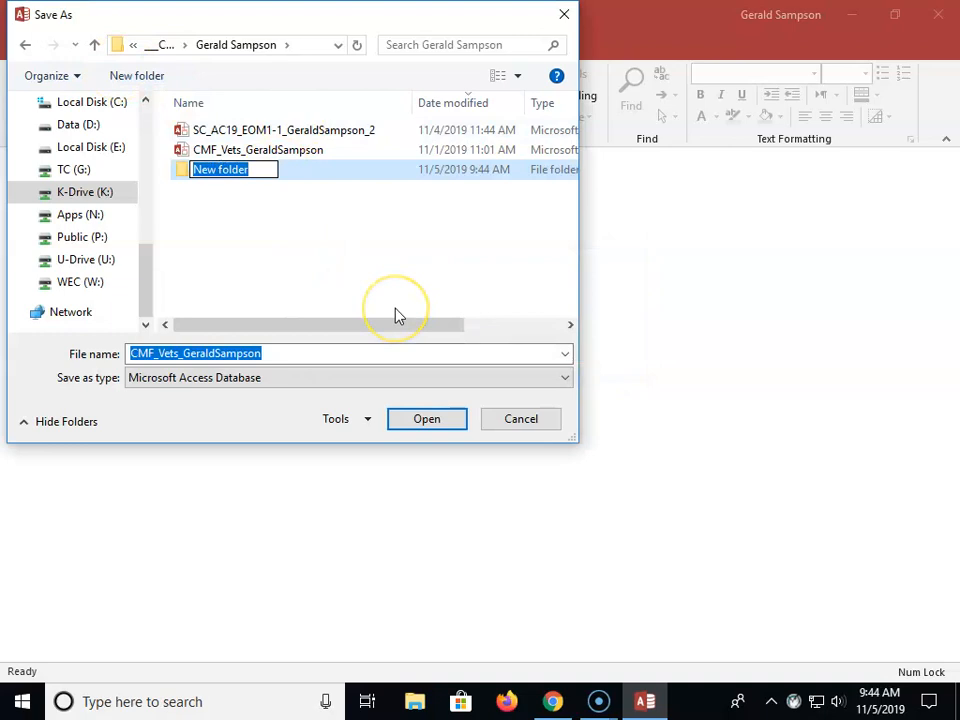
{"action": "type", "text": "Access Chapter 2"}
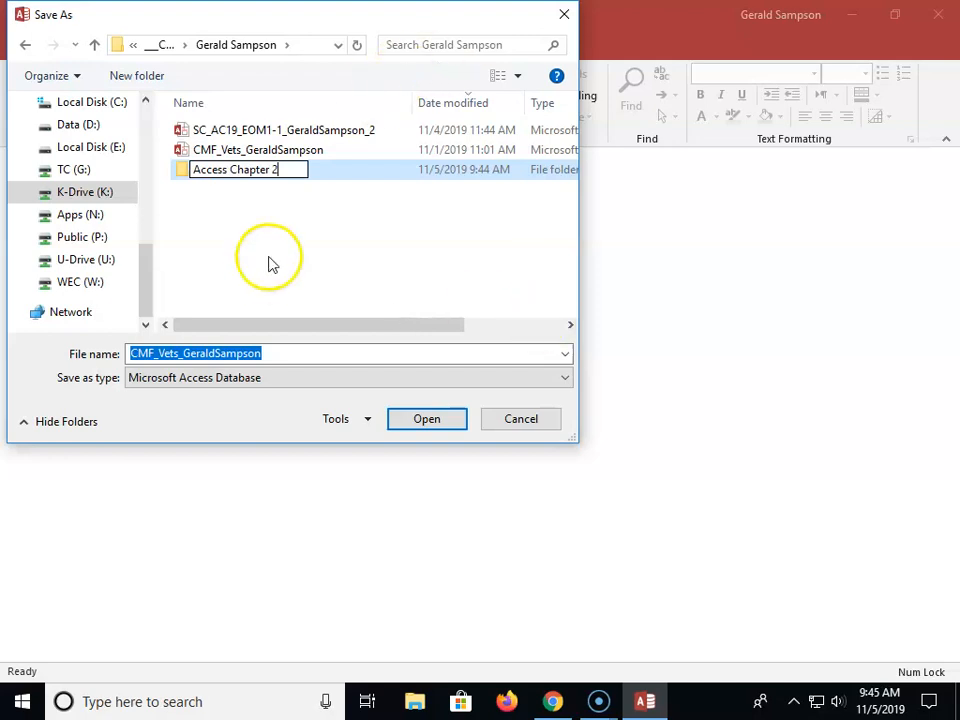
{"action": "left_click", "coordinate": [336, 178]}
{"action": "double_click", "coordinate": [336, 178]}
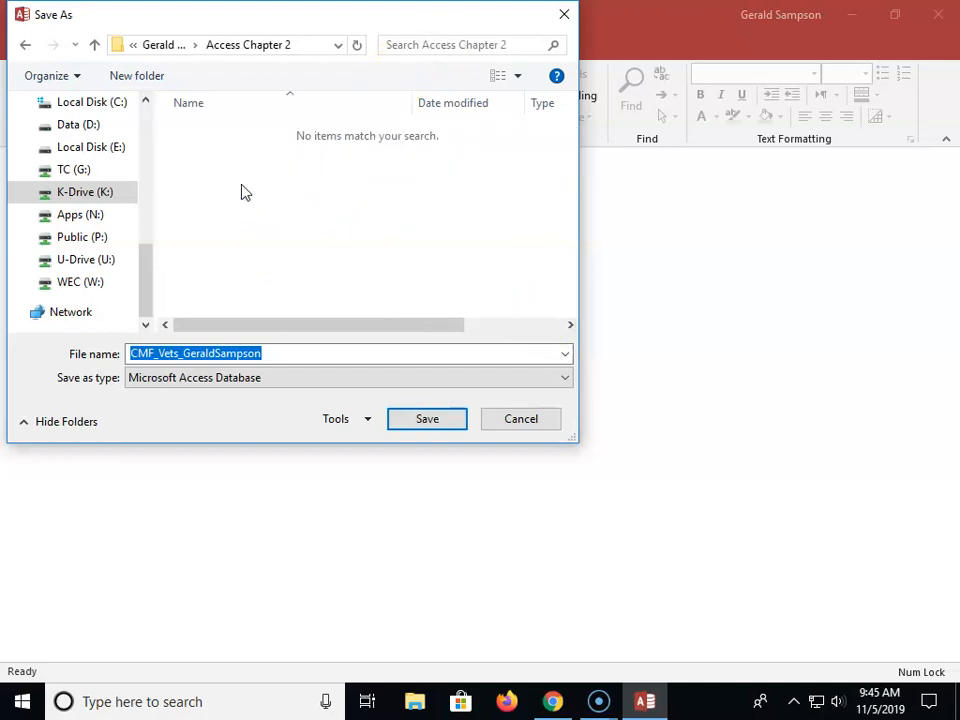
{"action": "left_click", "coordinate": [420, 420]}
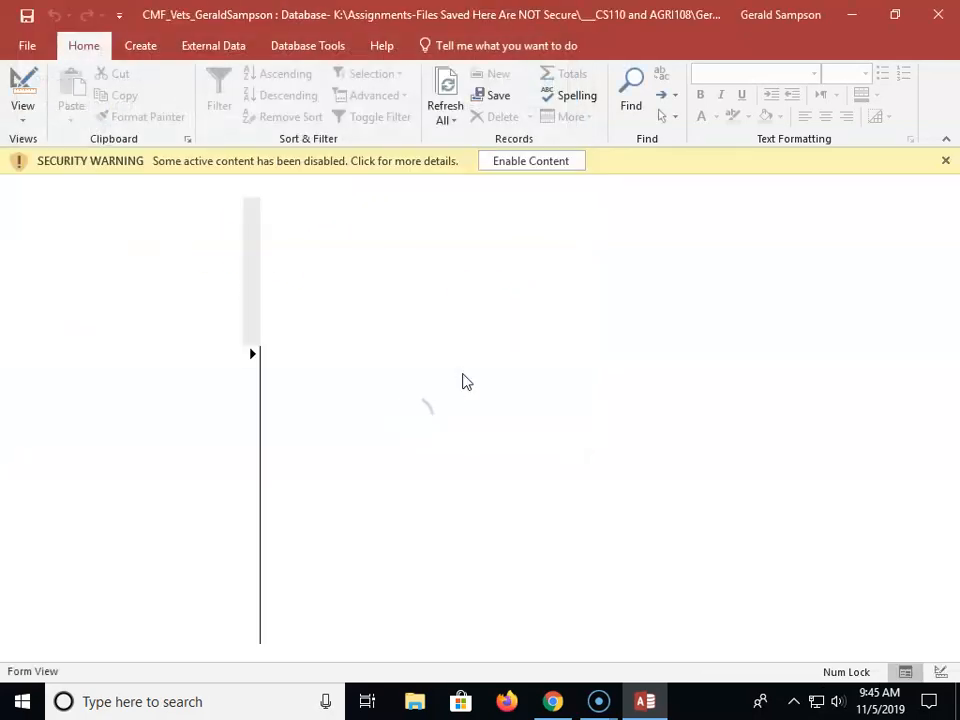
Enable the saved copy's content as a trusted document and close the SAM Textbook Project Info form.
{"action": "left_click", "coordinate": [545, 168]}
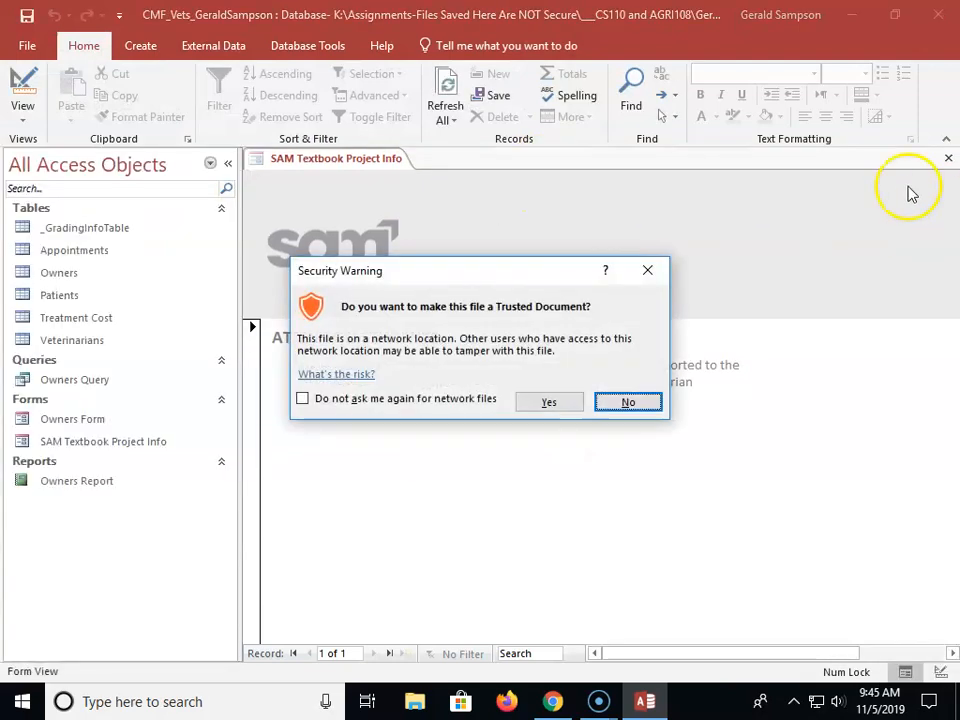
{"action": "left_click", "coordinate": [573, 404]}
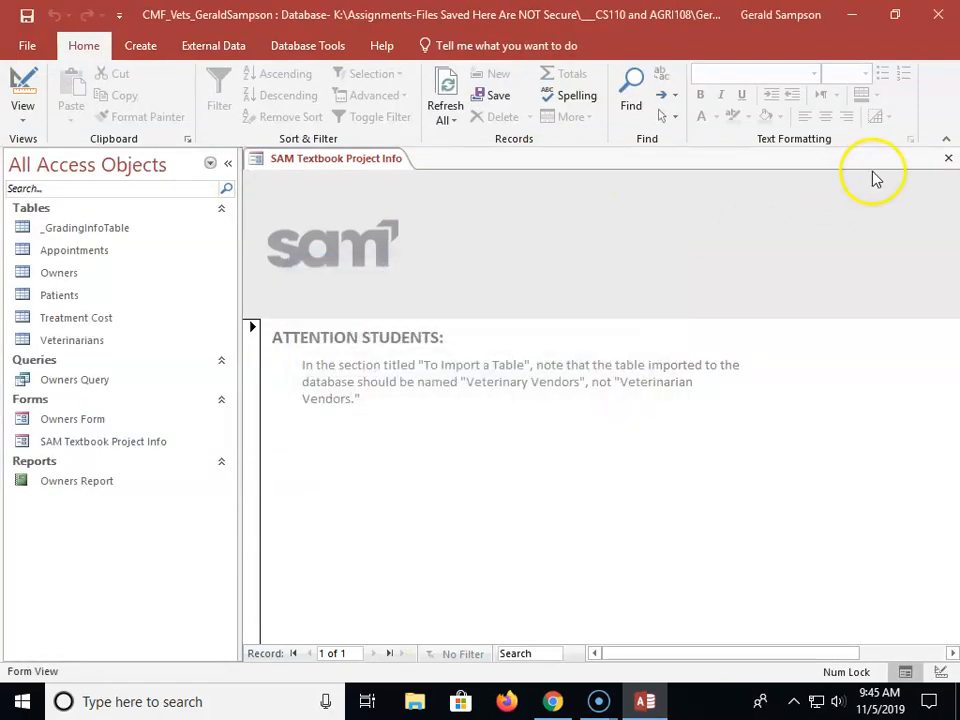
{"action": "left_click", "coordinate": [942, 160]}
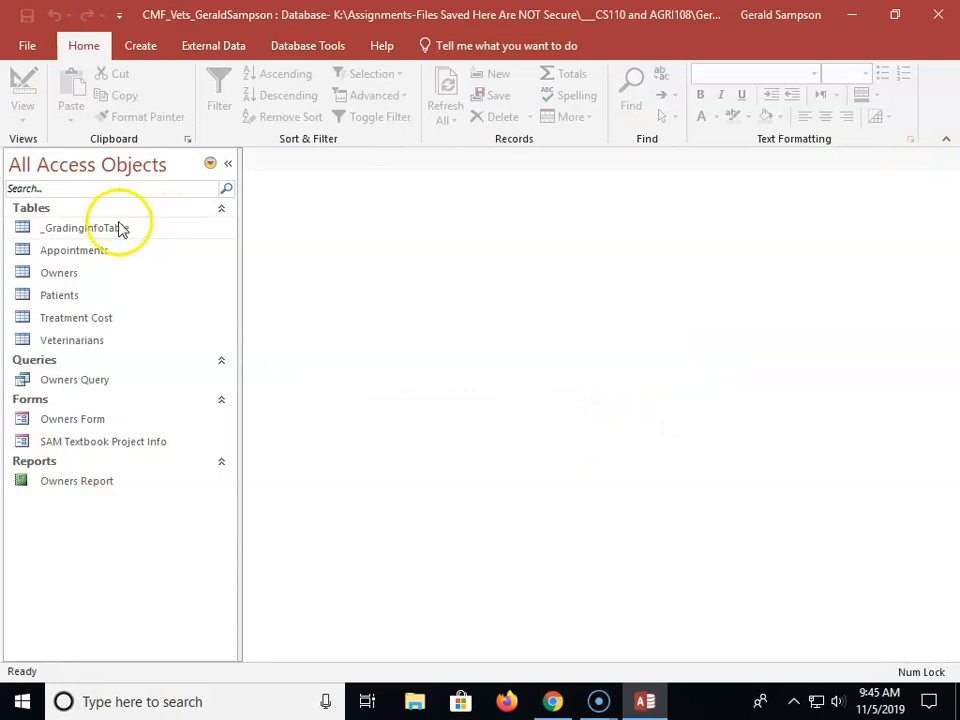
Open _GradingInfoTable, close the field list to check the student's first and last name, and close the table.
{"action": "left_click", "coordinate": [76, 229]}
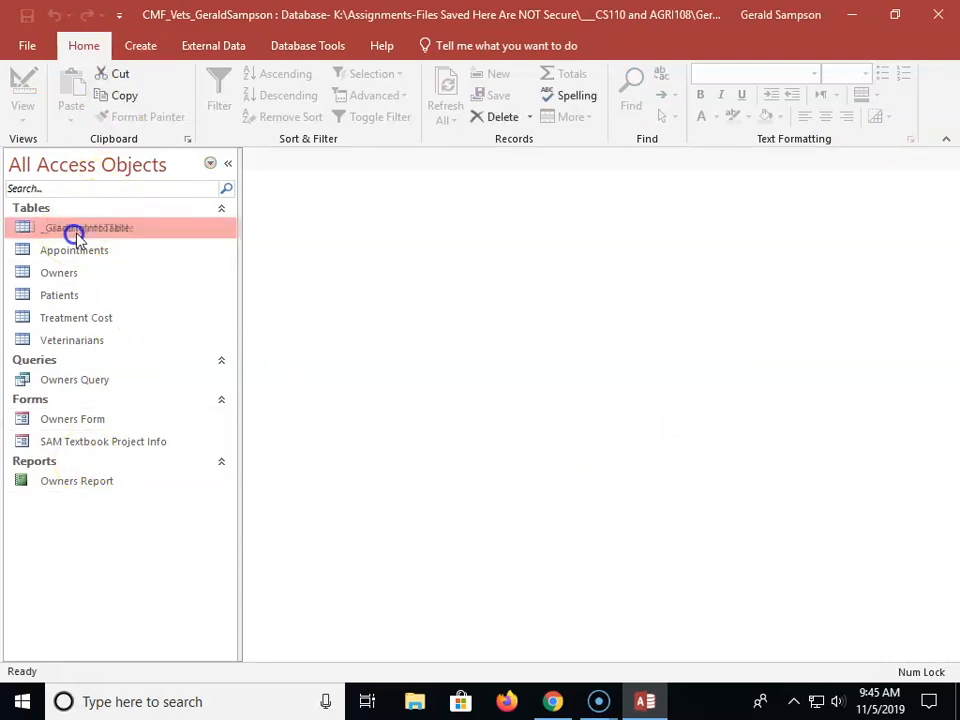
{"action": "double_click", "coordinate": [78, 228]}
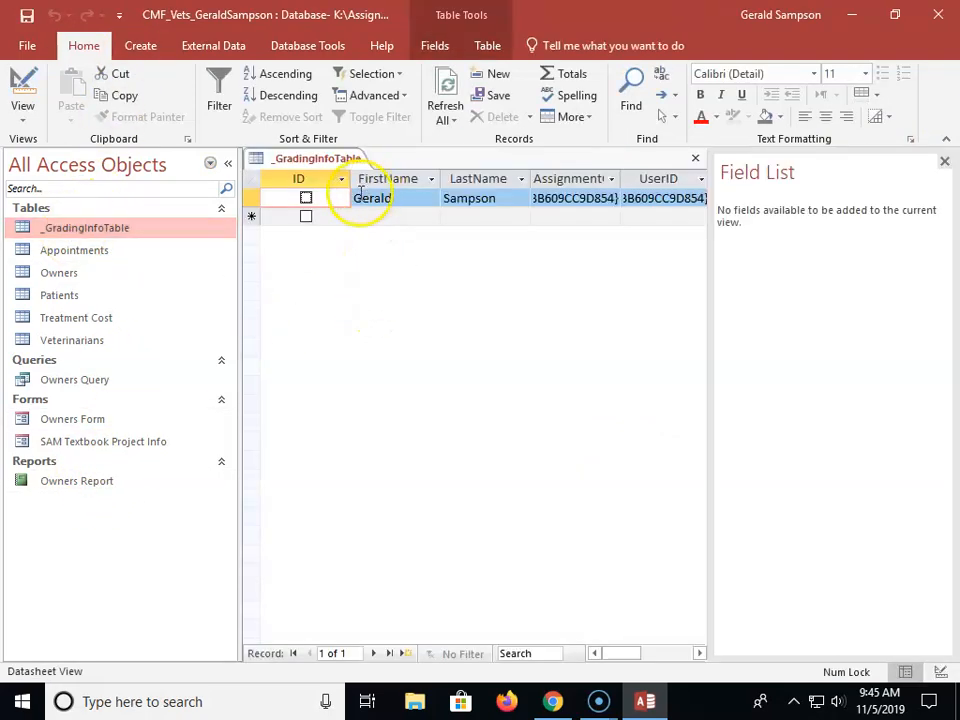
{"action": "left_click", "coordinate": [944, 162]}
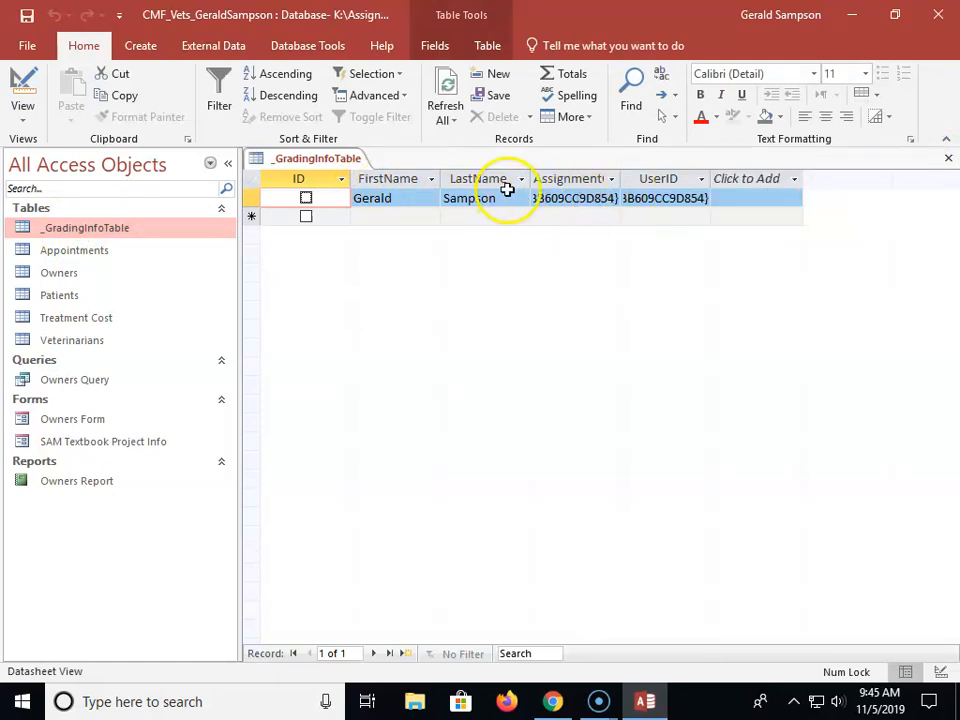
{"action": "left_click", "coordinate": [947, 159]}
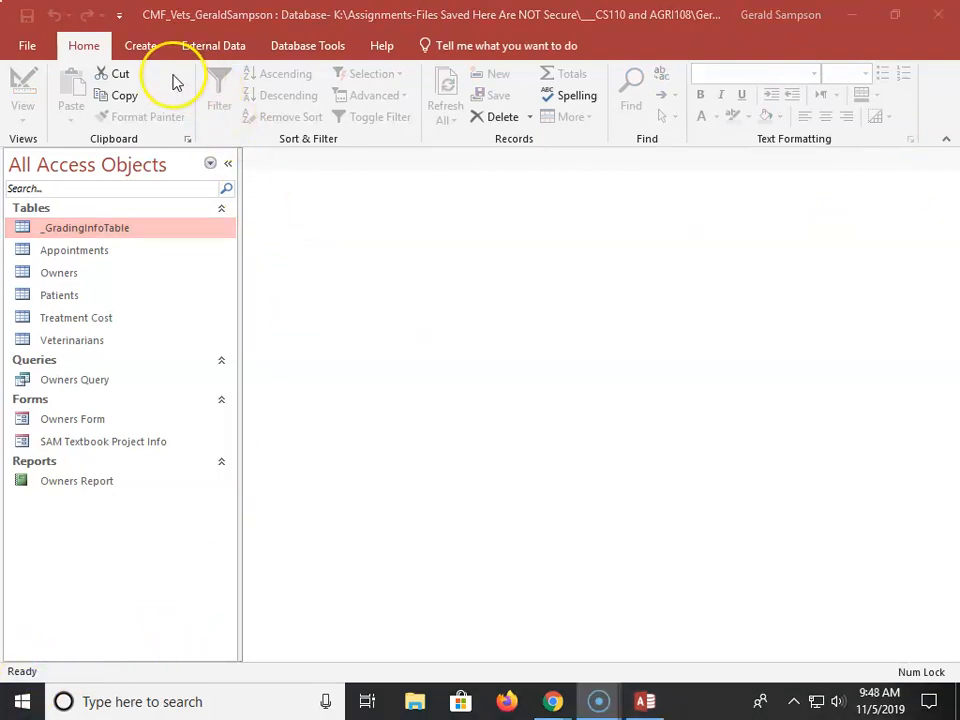
Create a new query in Design view with the Appointments table and lengthen its field list to show all fields.
{"action": "left_click", "coordinate": [146, 45]}
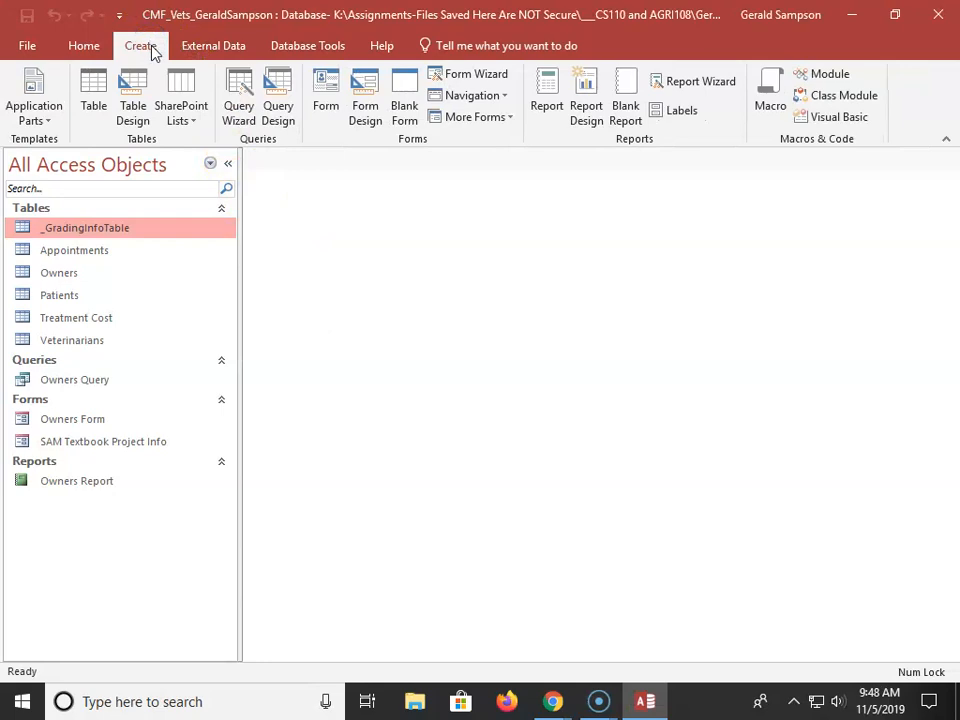
{"action": "left_click", "coordinate": [276, 96]}
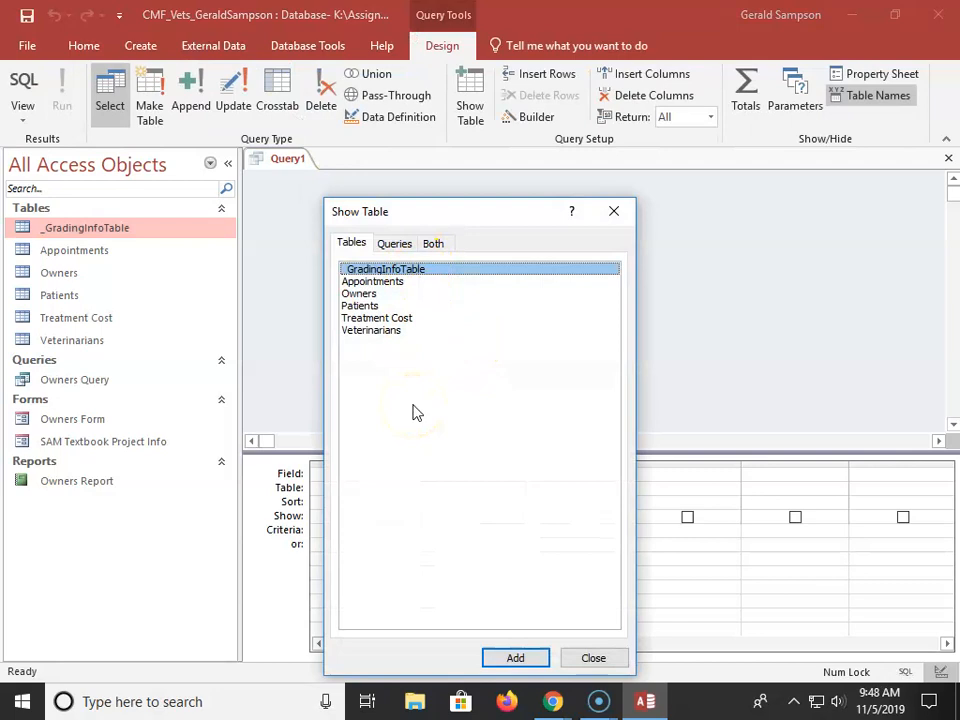
{"action": "left_click", "coordinate": [386, 281]}
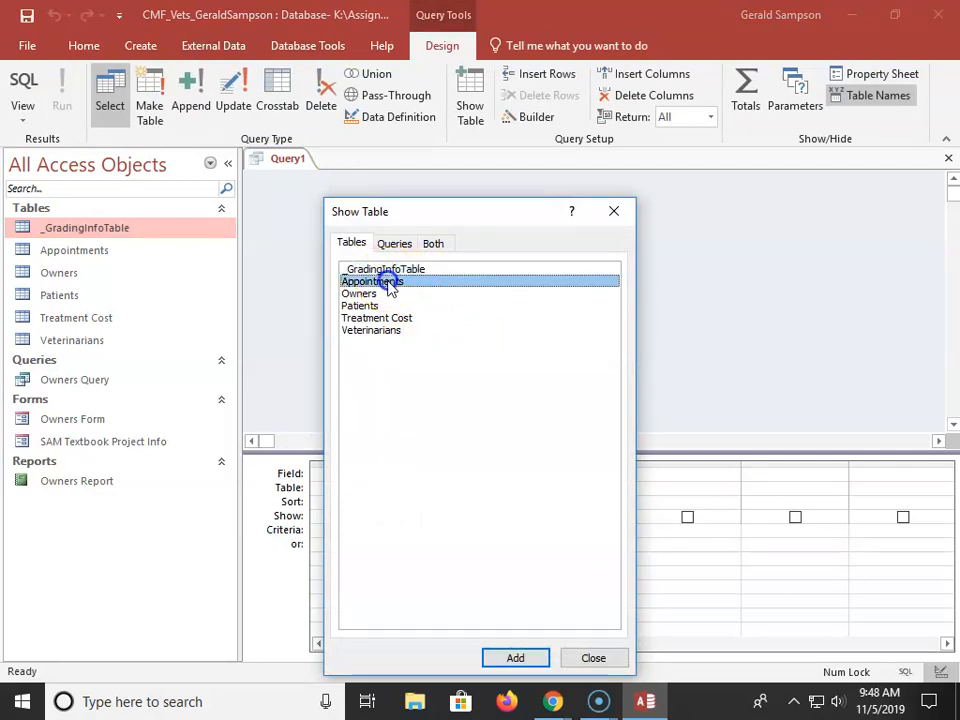
{"action": "left_click", "coordinate": [517, 658]}
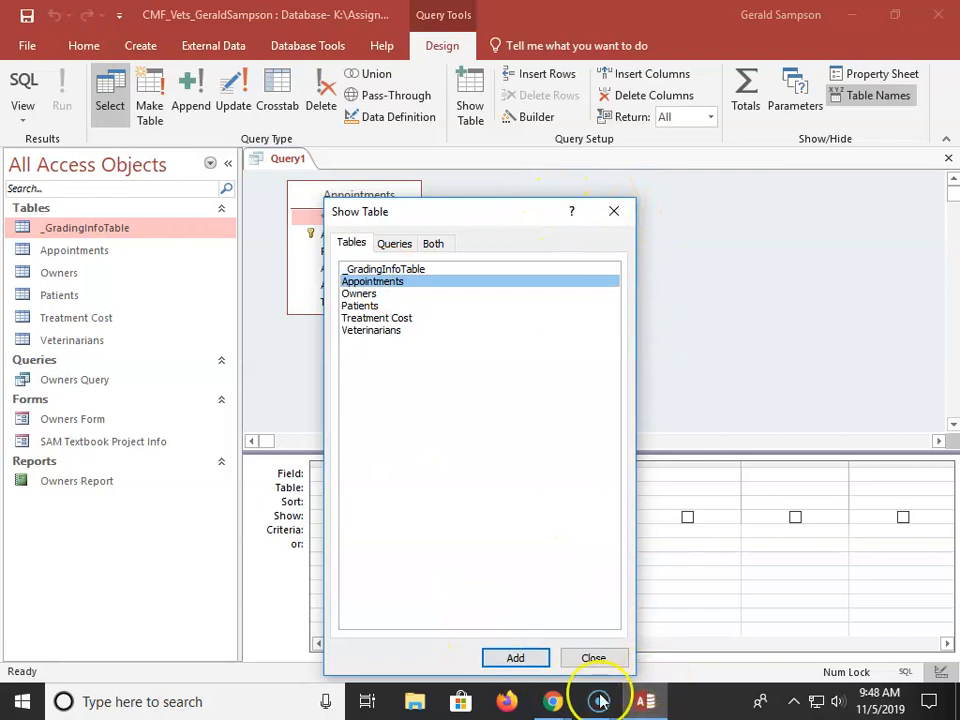
{"action": "left_click", "coordinate": [594, 659]}
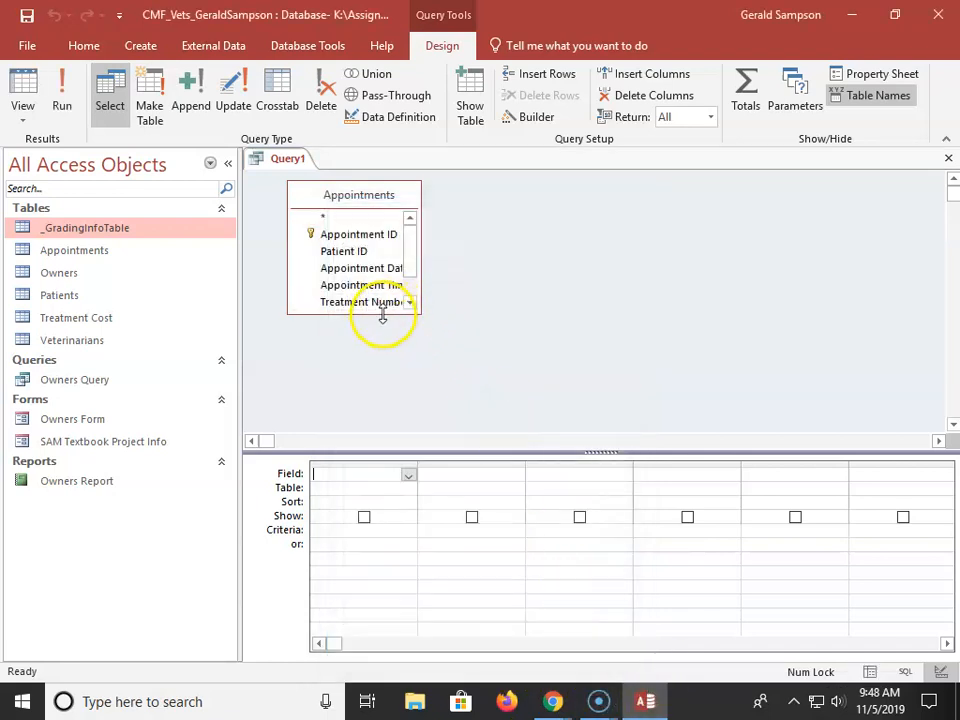
{"action": "left_click_drag", "start_coordinate": [384, 316], "coordinate": [381, 384]}
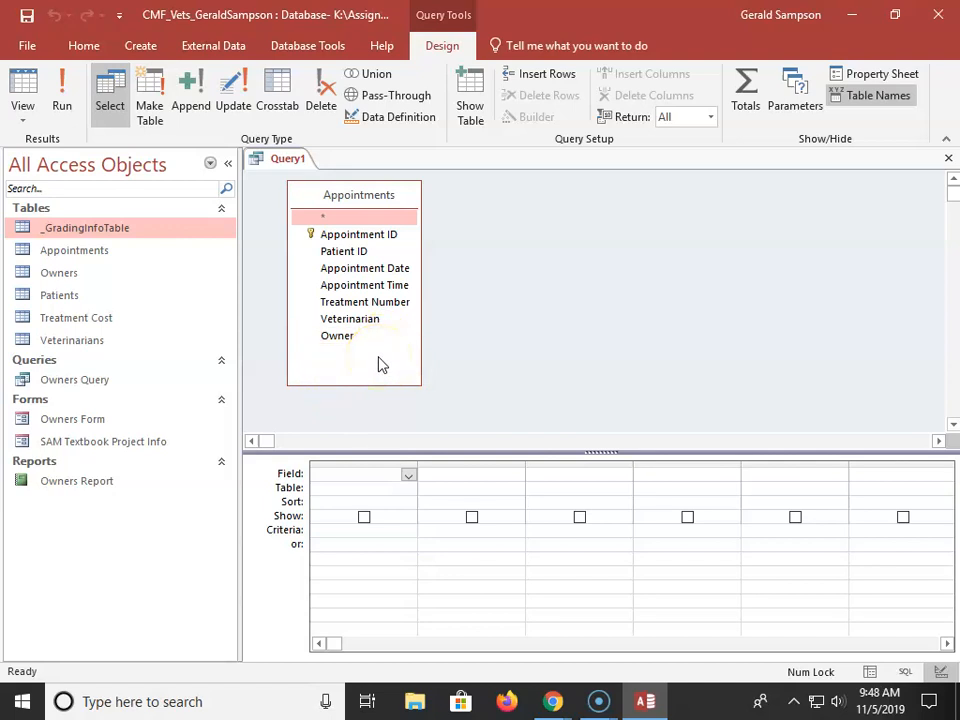
Open the Owners table and start record O-3 with the owner's first name, last name and street address.
{"action": "left_click", "coordinate": [93, 280]}
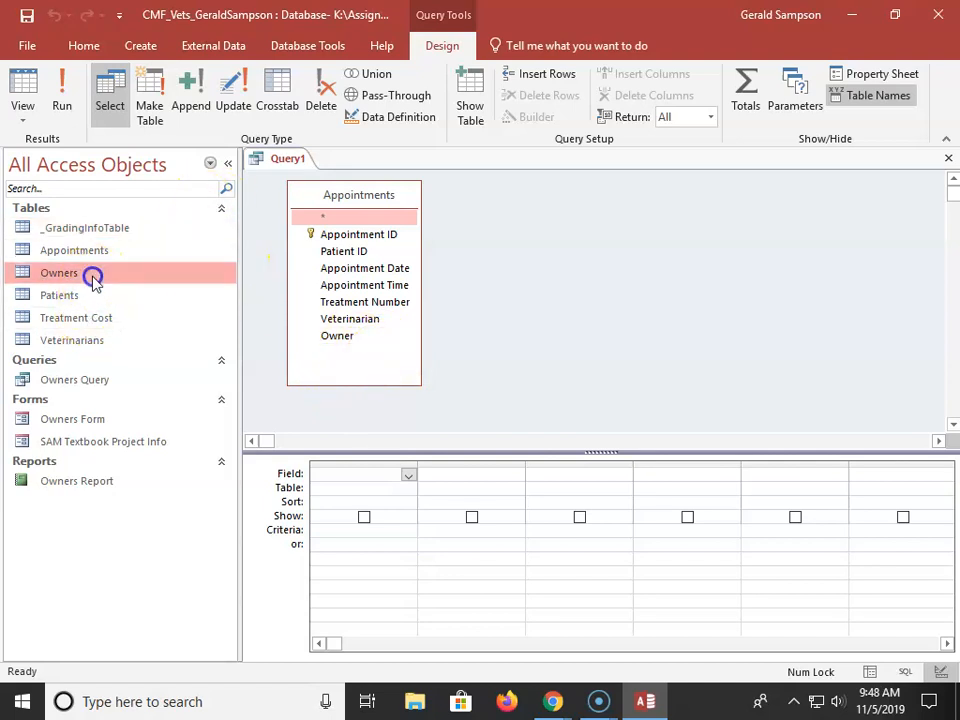
{"action": "double_click", "coordinate": [93, 280]}
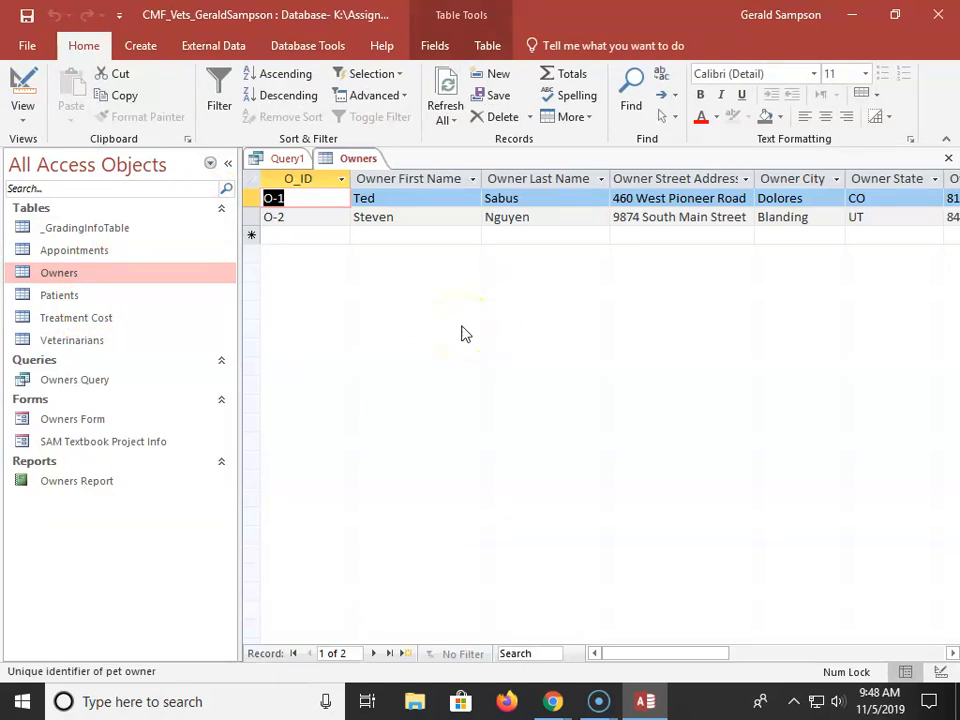
{"action": "left_click", "coordinate": [320, 238]}
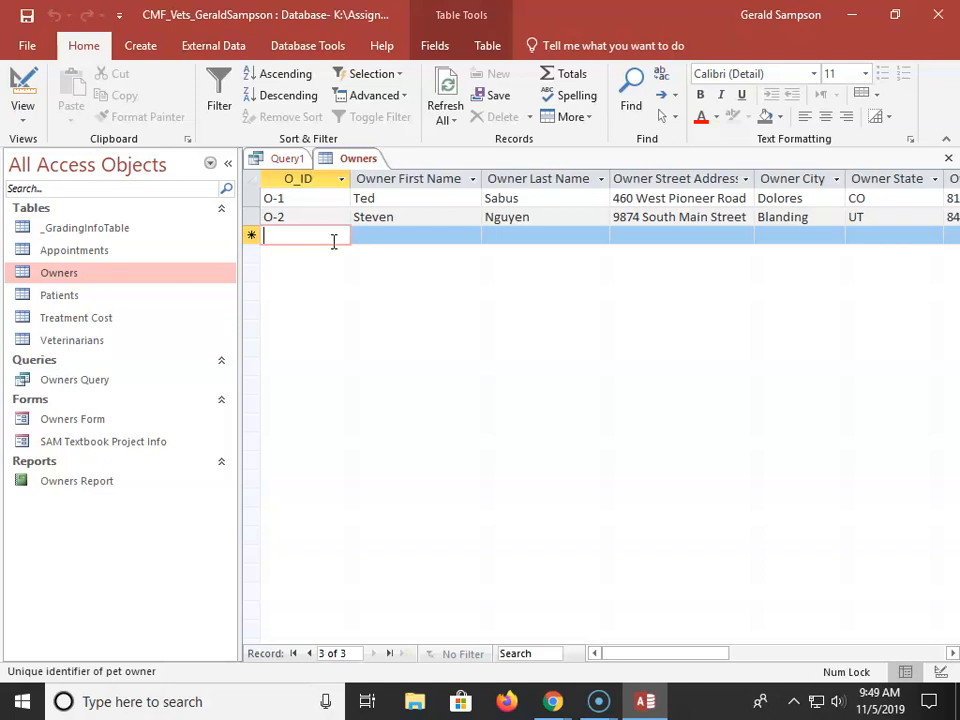
{"action": "type", "text": "O-3"}
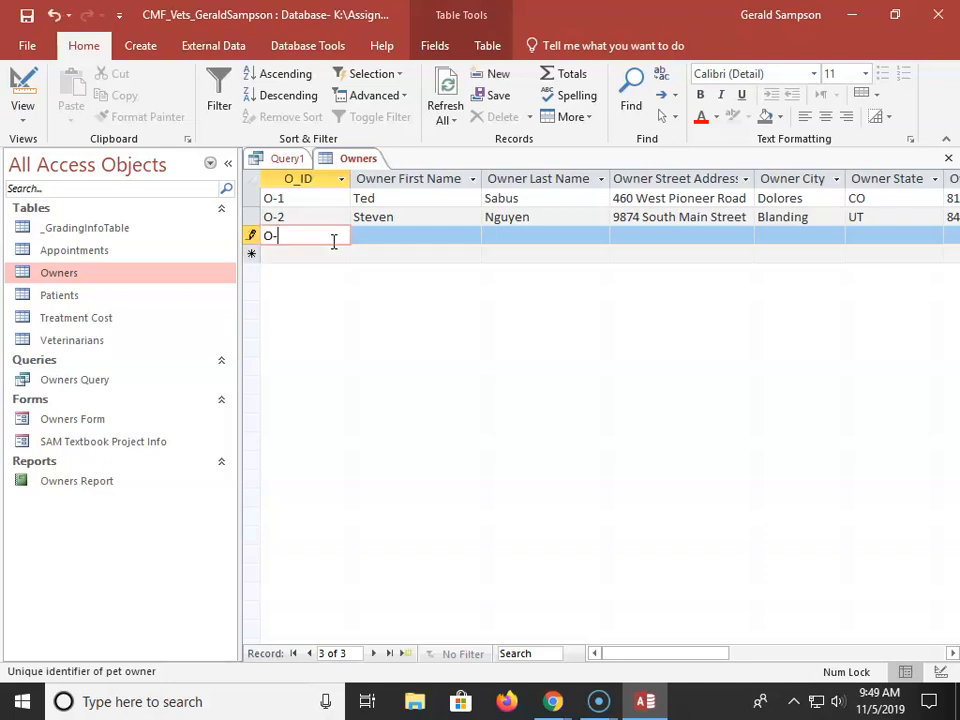
{"action": "left_click", "coordinate": [392, 238]}
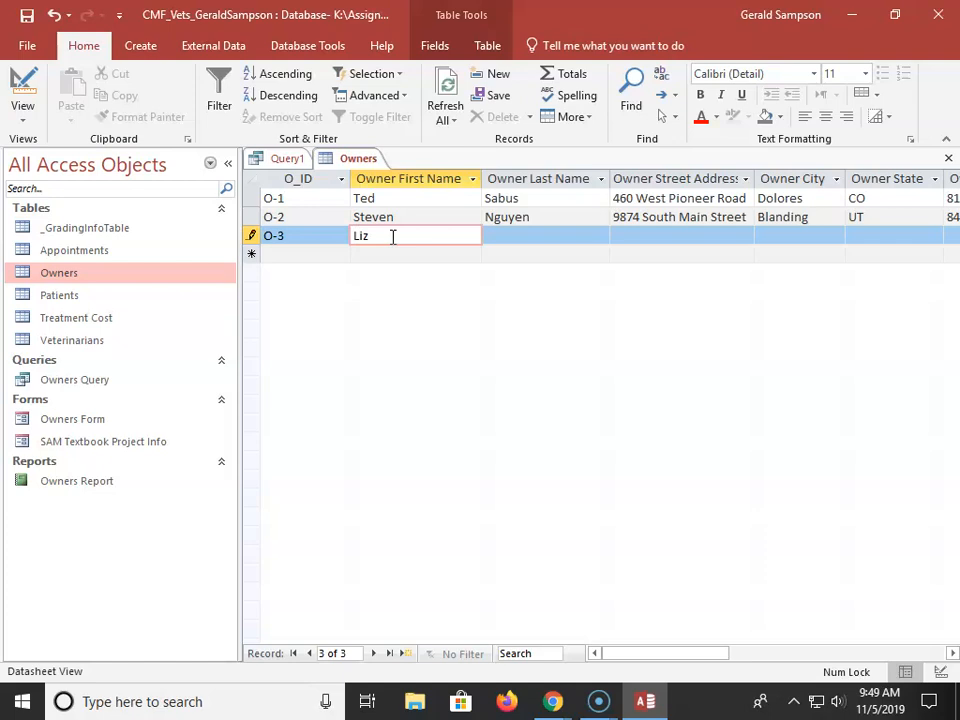
{"action": "key", "text": "Tab"}
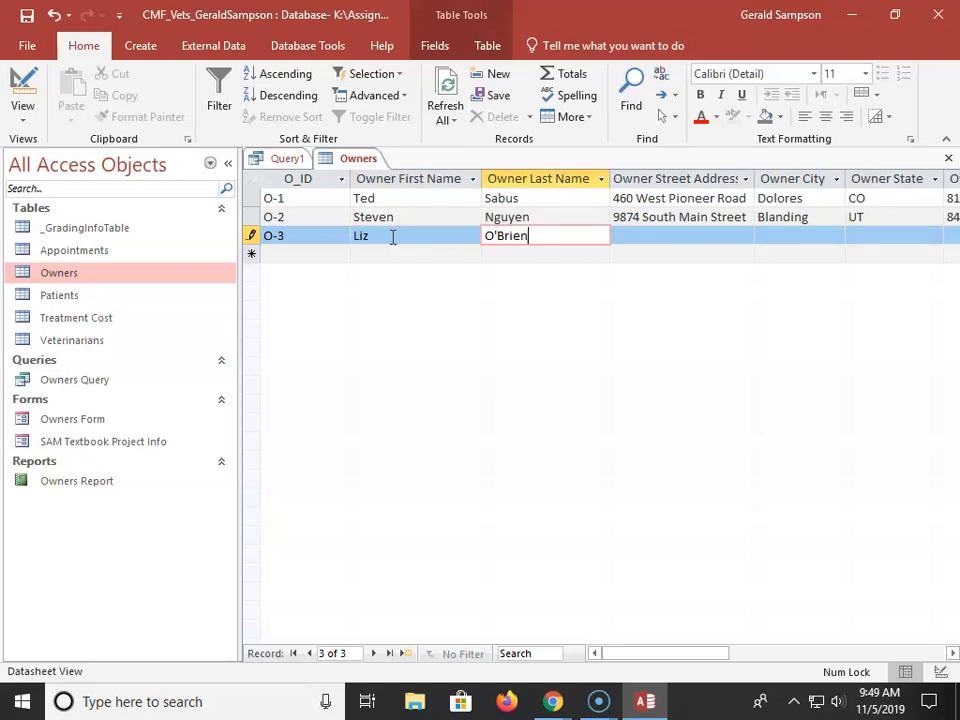
{"action": "type", "text": "O'Brien"}
{"action": "key", "text": "Tab"}
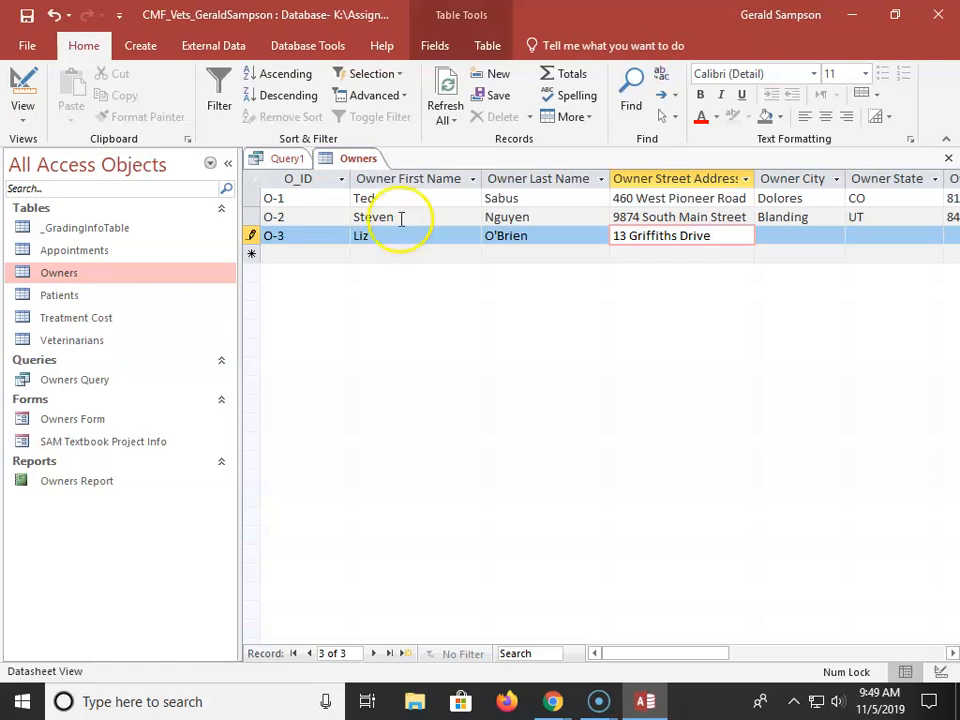
Fill in the owner's city, state and postal code for record O-3, collapsing the object list to widen the datasheet.
{"action": "left_click", "coordinate": [796, 235]}
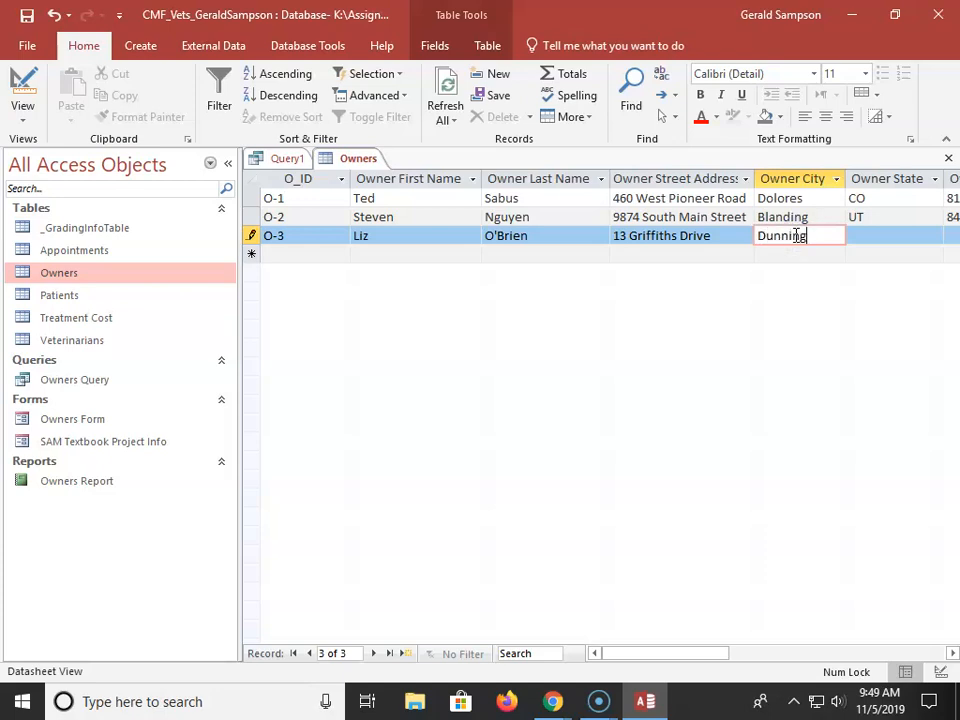
{"action": "key", "text": "Tab"}
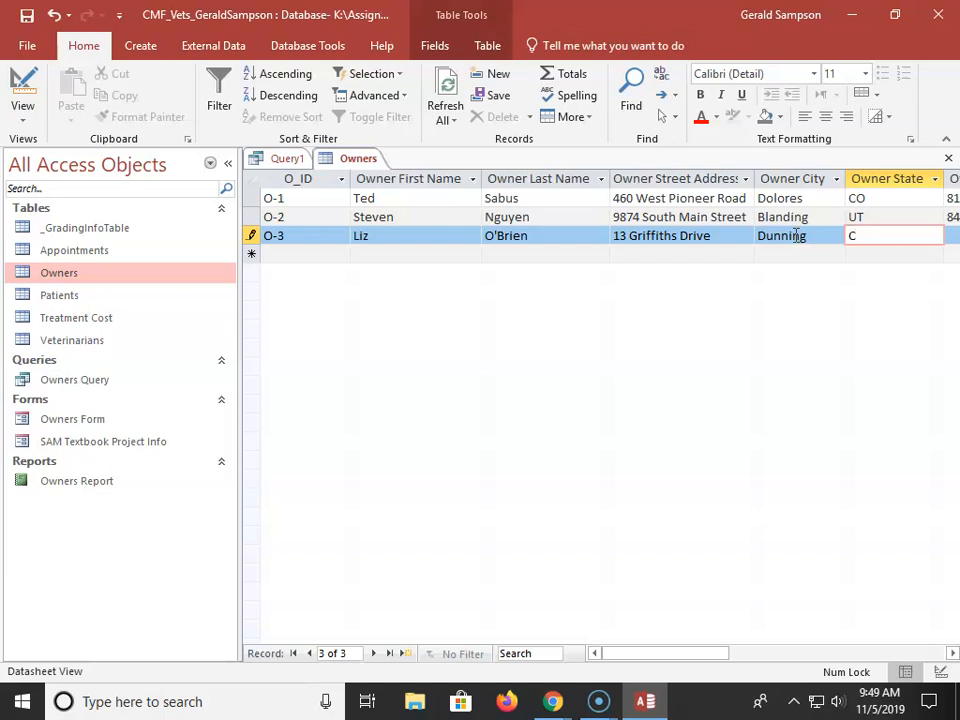
{"action": "left_click", "coordinate": [228, 163]}
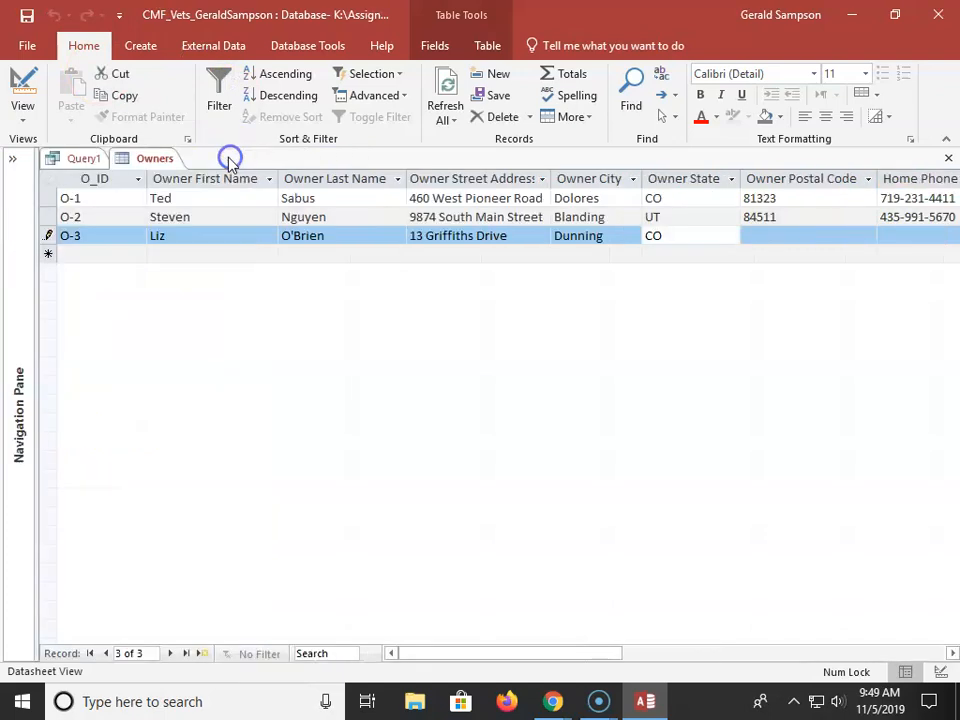
{"action": "left_click", "coordinate": [785, 236]}
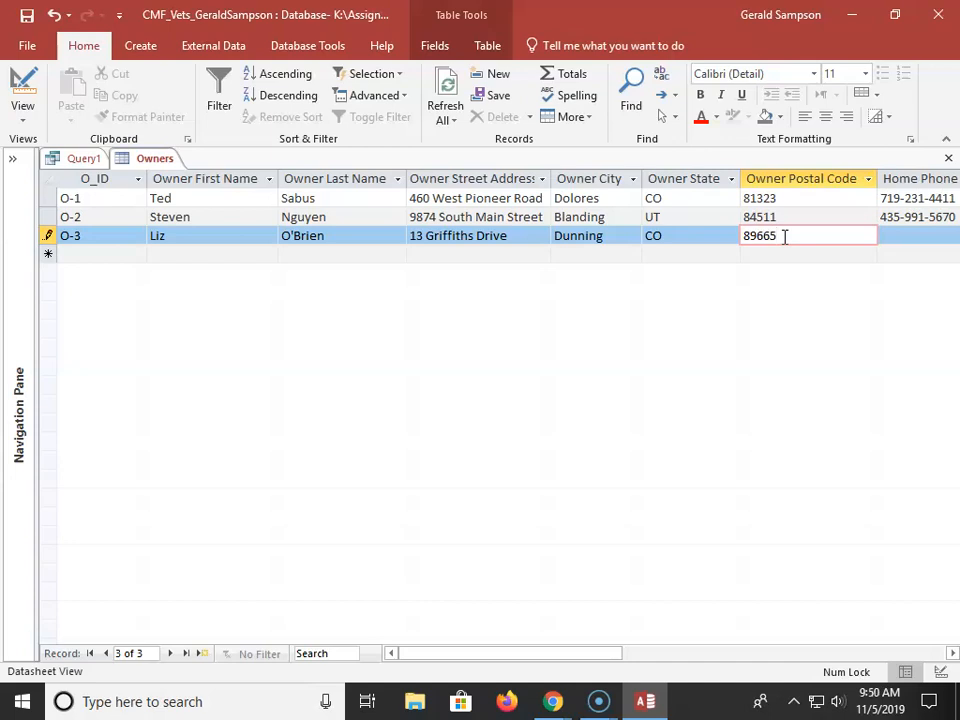
{"action": "key", "text": "Tab"}
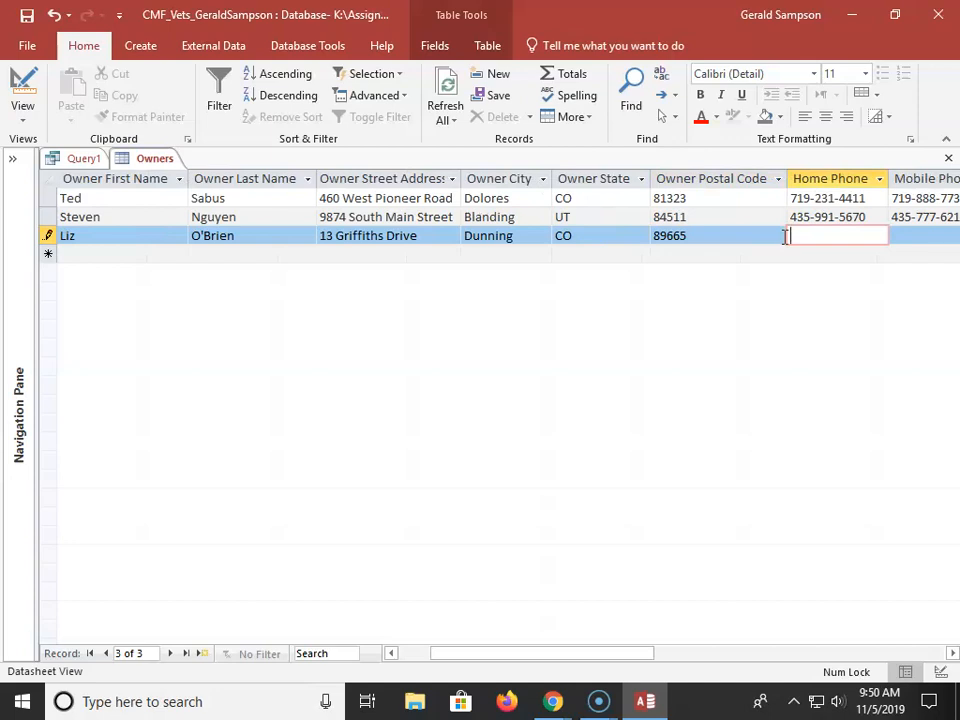
Enter the home and mobile phone numbers for record O-3, leave the email address blank, and move to a new record.
{"action": "type", "text": "719-555-6968"}
{"action": "key", "text": "Tab"}
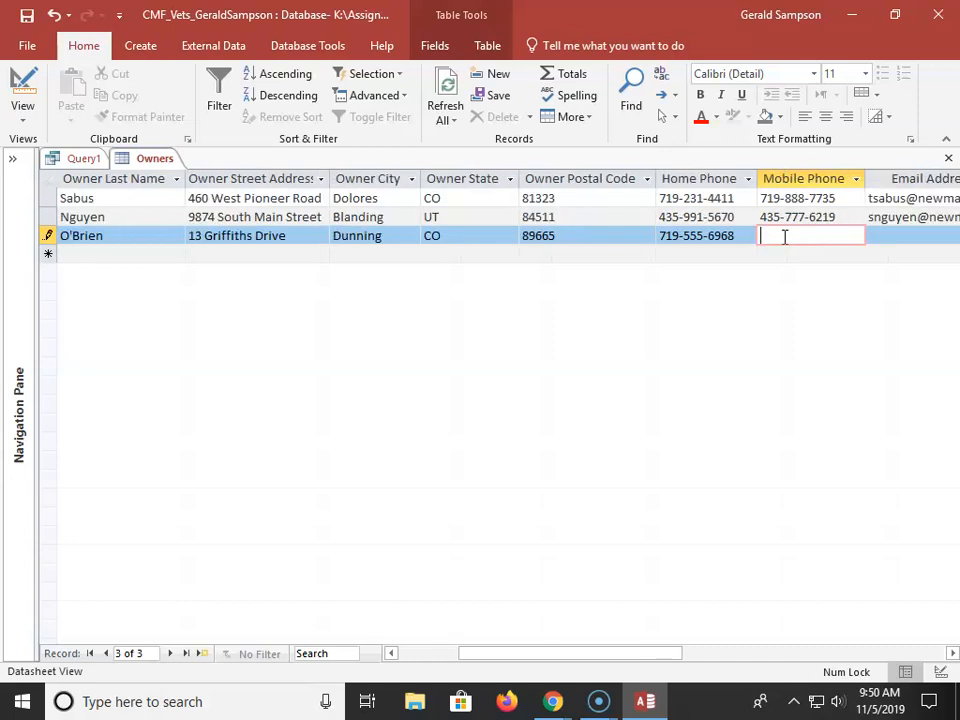
{"action": "type", "text": "719-555-6798"}
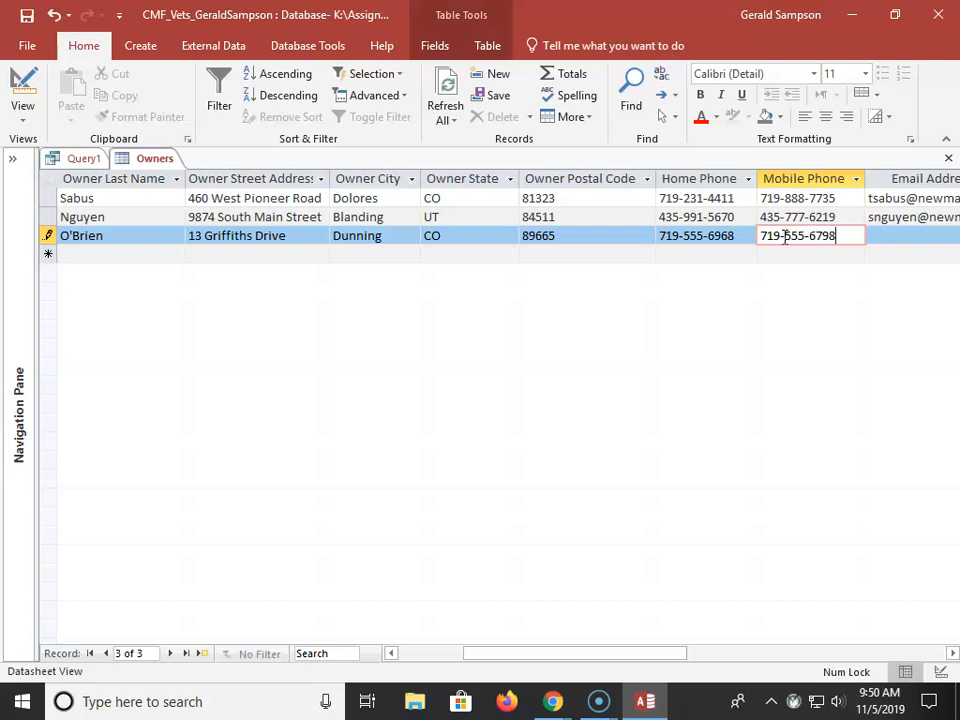
{"action": "key", "text": "Tab"}
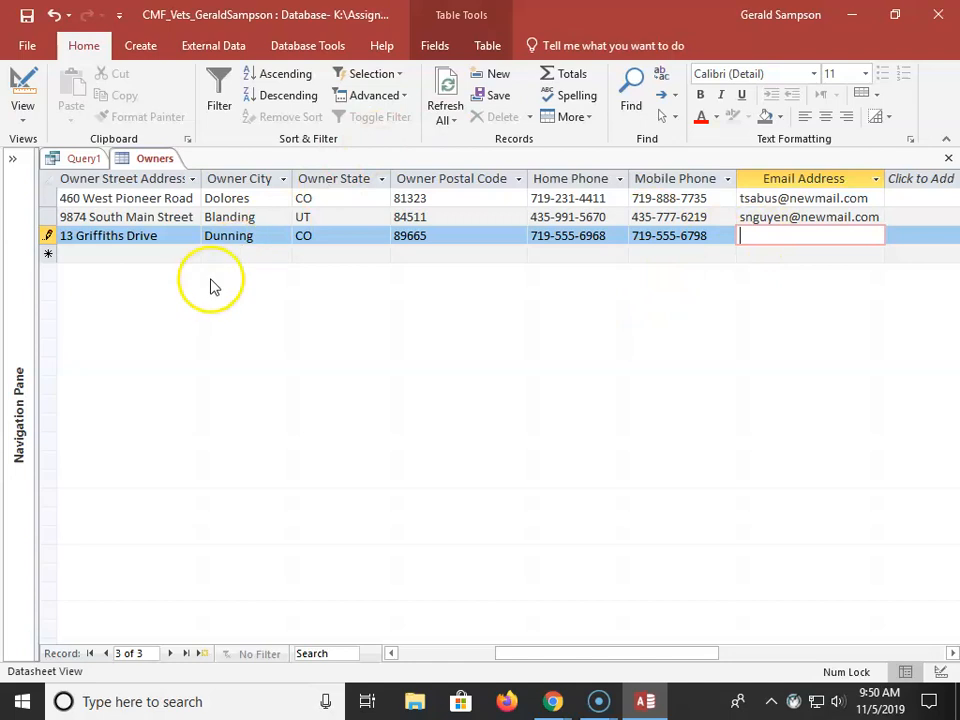
{"action": "left_click", "coordinate": [146, 255]}
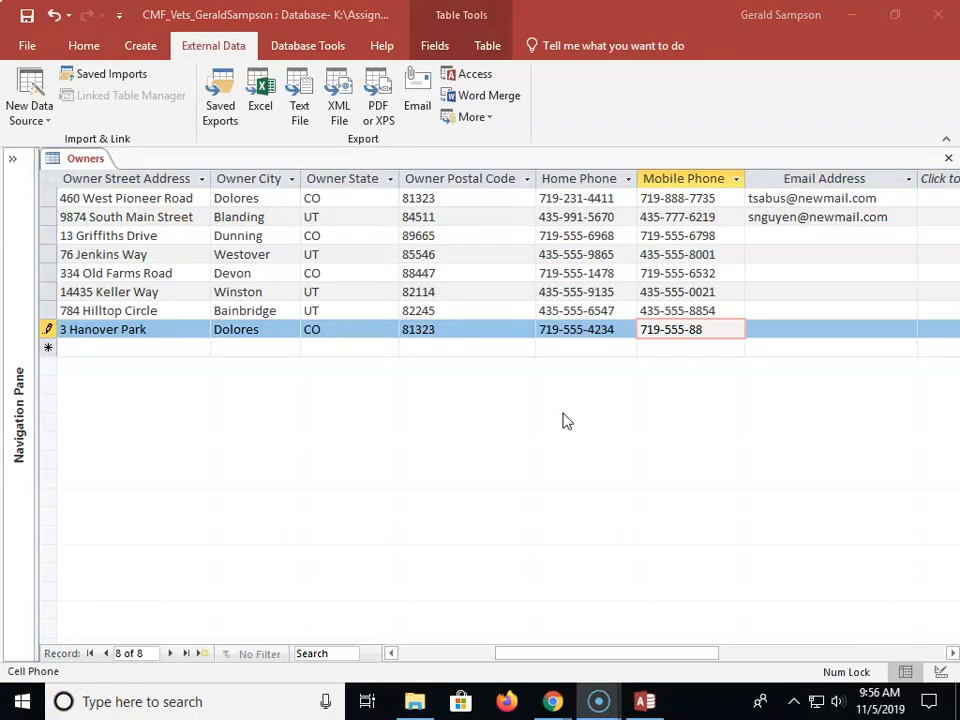
Complete the owner's mobile phone number in record O-8.
{"action": "left_click", "coordinate": [716, 327]}
{"action": "type", "text": "74"}
{"action": "left_click_drag", "start_coordinate": [614, 658], "coordinate": [484, 645]}
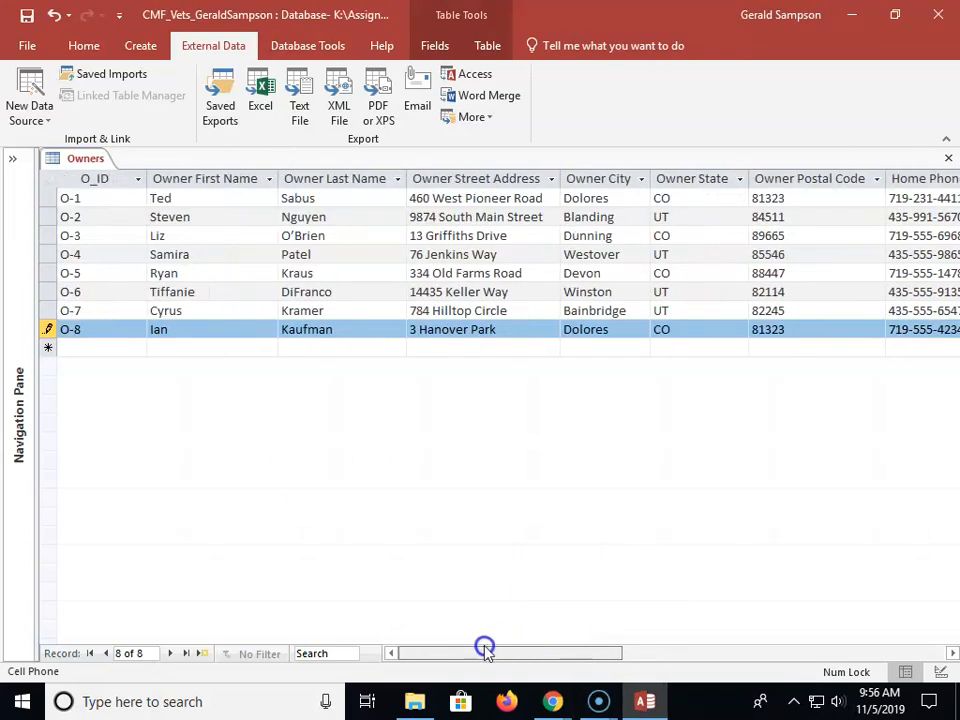
Look over the added owner records and close the Owners table.
{"action": "left_click", "coordinate": [120, 218]}
{"action": "left_click", "coordinate": [116, 235]}
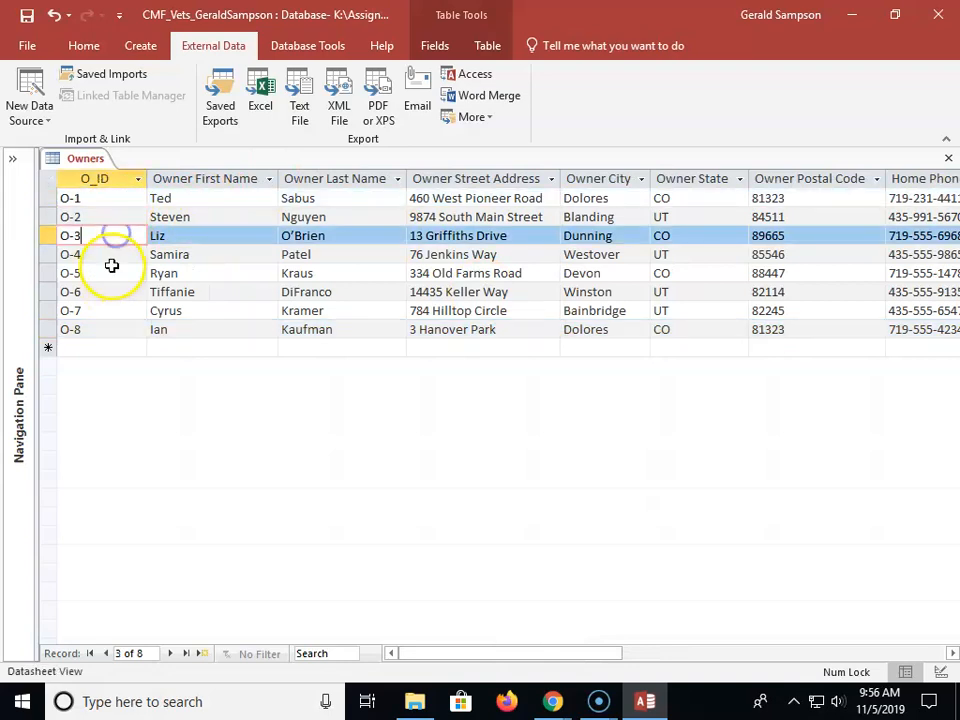
{"action": "left_click", "coordinate": [111, 255]}
{"action": "left_click", "coordinate": [111, 273]}
{"action": "left_click", "coordinate": [111, 292]}
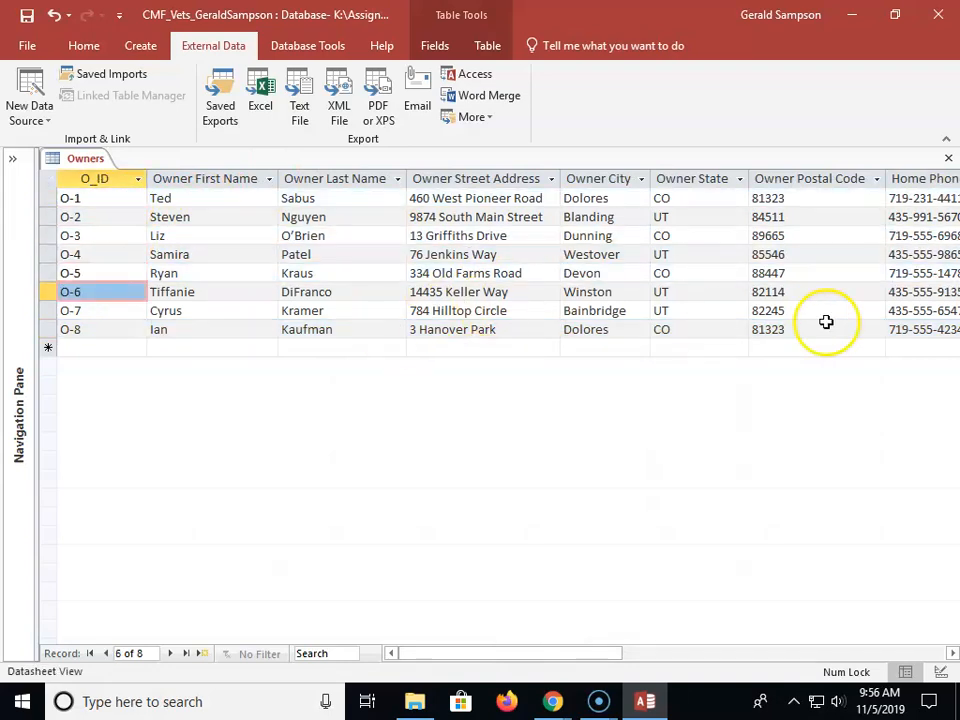
{"action": "left_click_drag", "start_coordinate": [474, 651], "coordinate": [447, 630]}
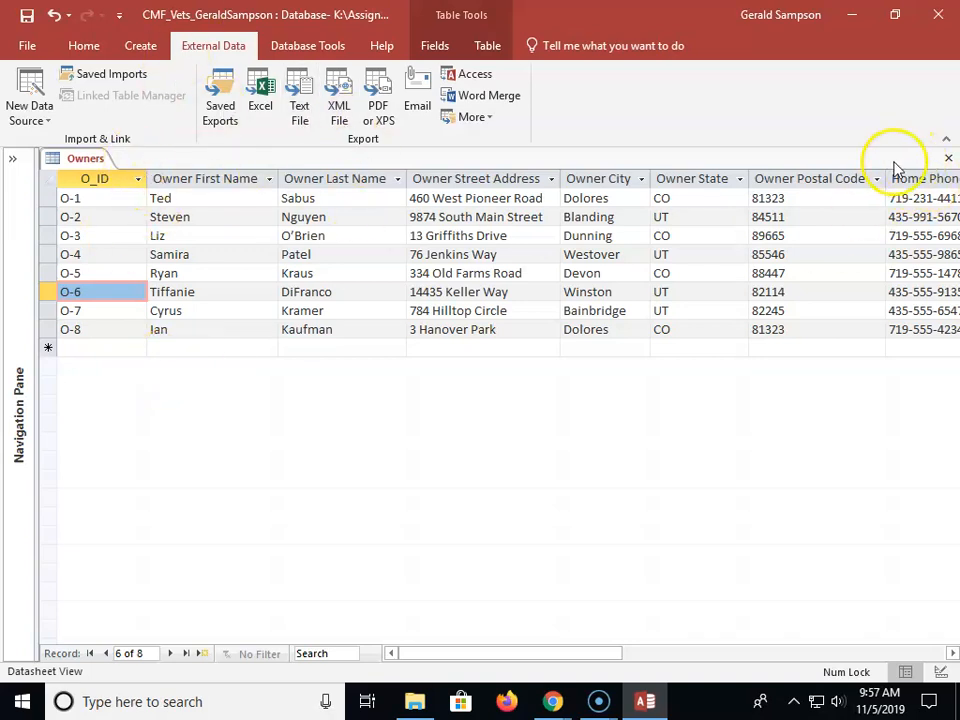
{"action": "left_click", "coordinate": [945, 161]}
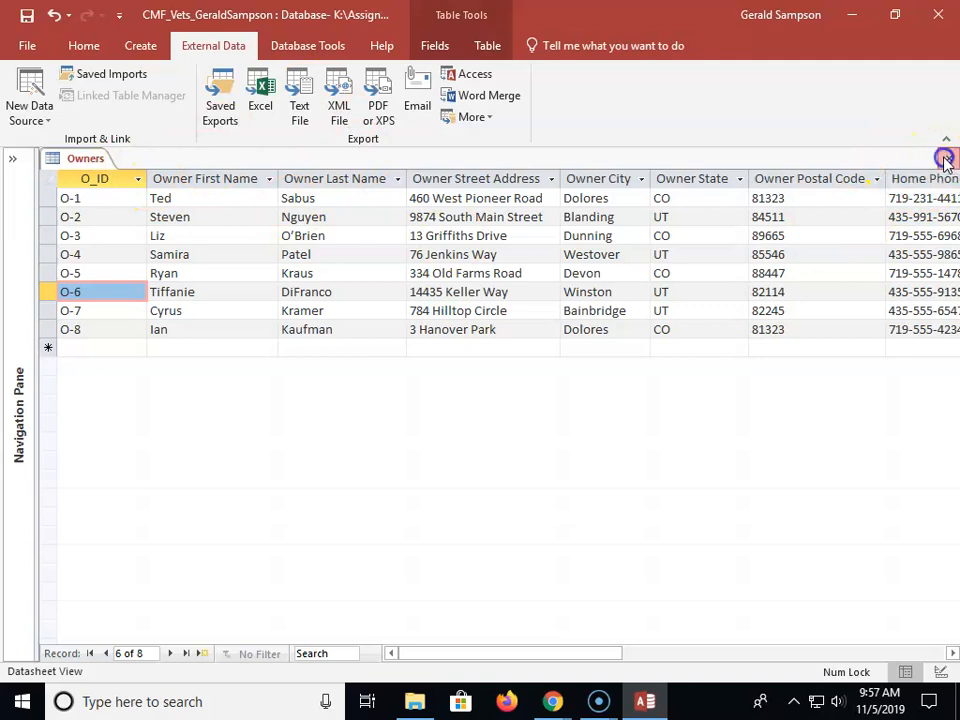
Open the Patients table and change the Patient IDs of Paws, Ranger and Fluffy to P-10, P-11 and P-12.
{"action": "left_click", "coordinate": [13, 159]}
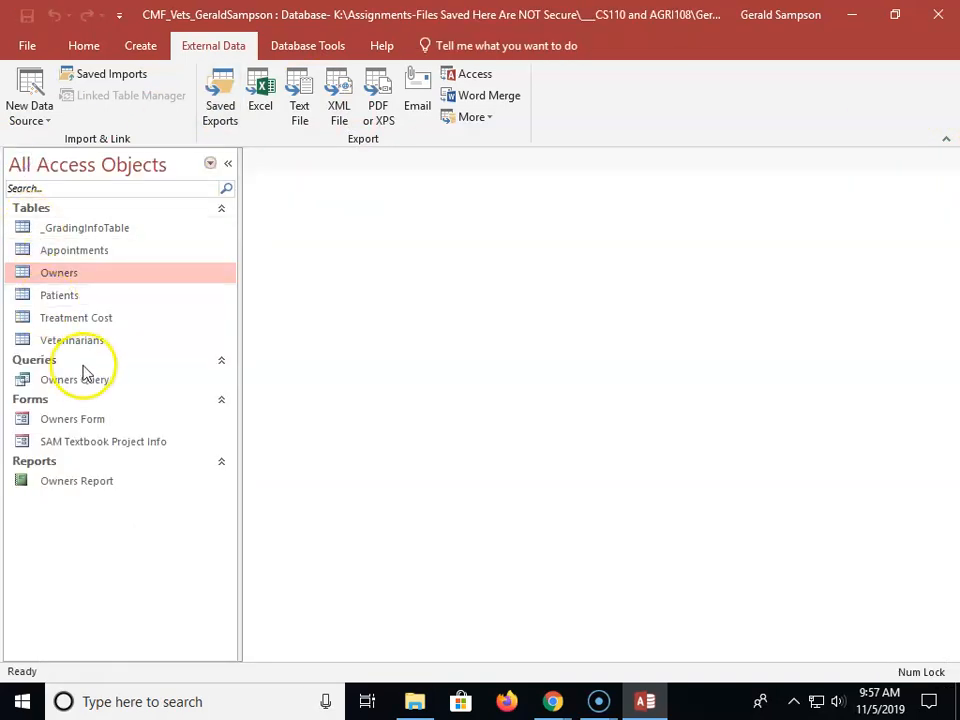
{"action": "double_click", "coordinate": [89, 298]}
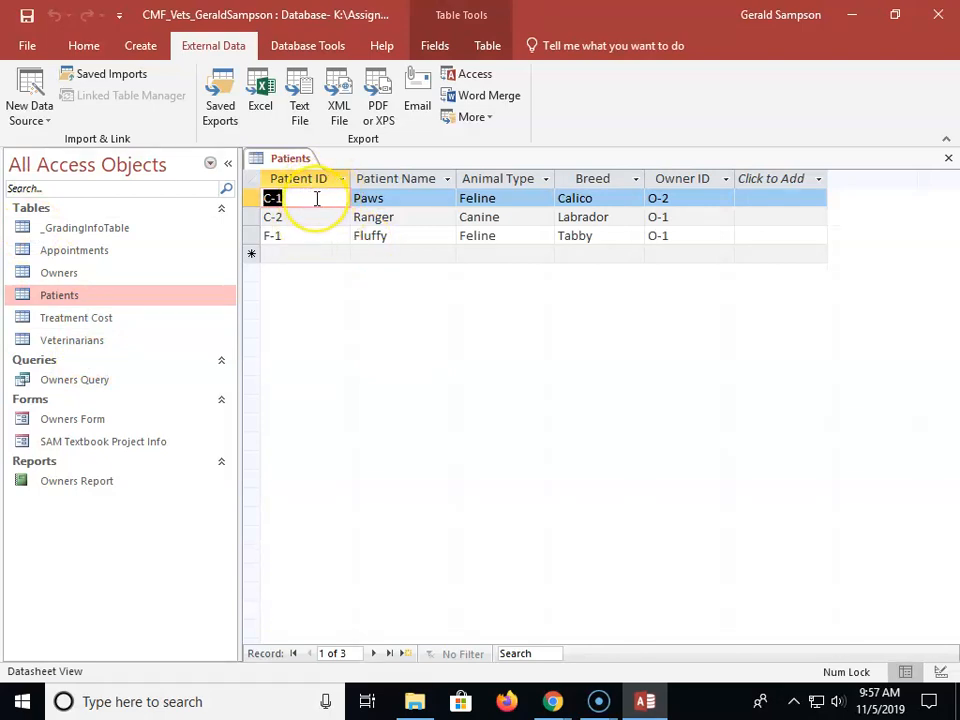
{"action": "type", "text": "P-10"}
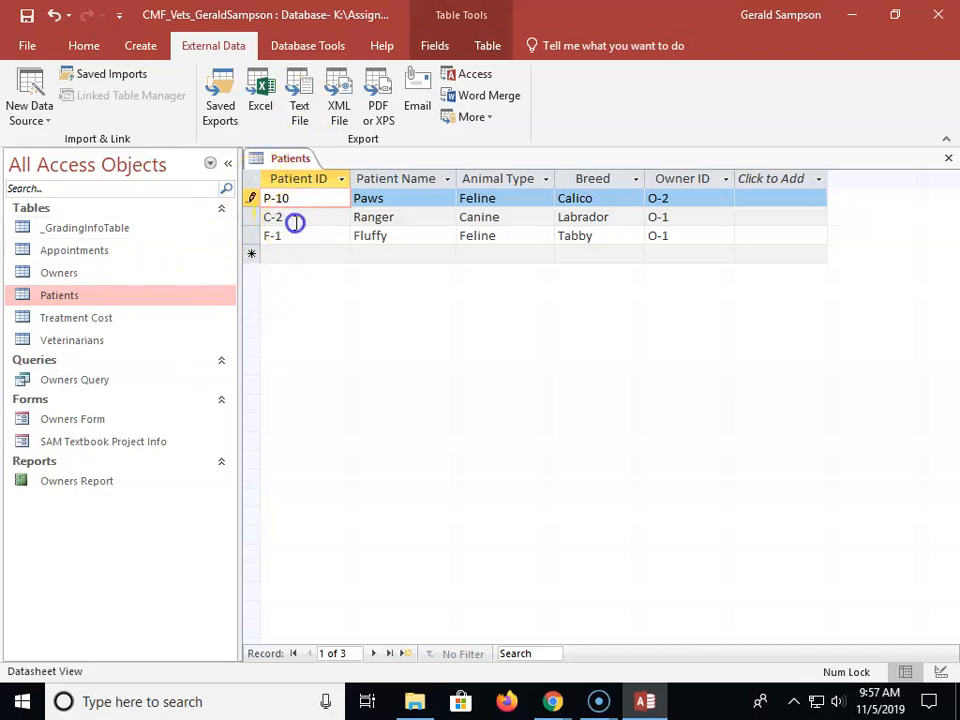
{"action": "left_click", "coordinate": [296, 222]}
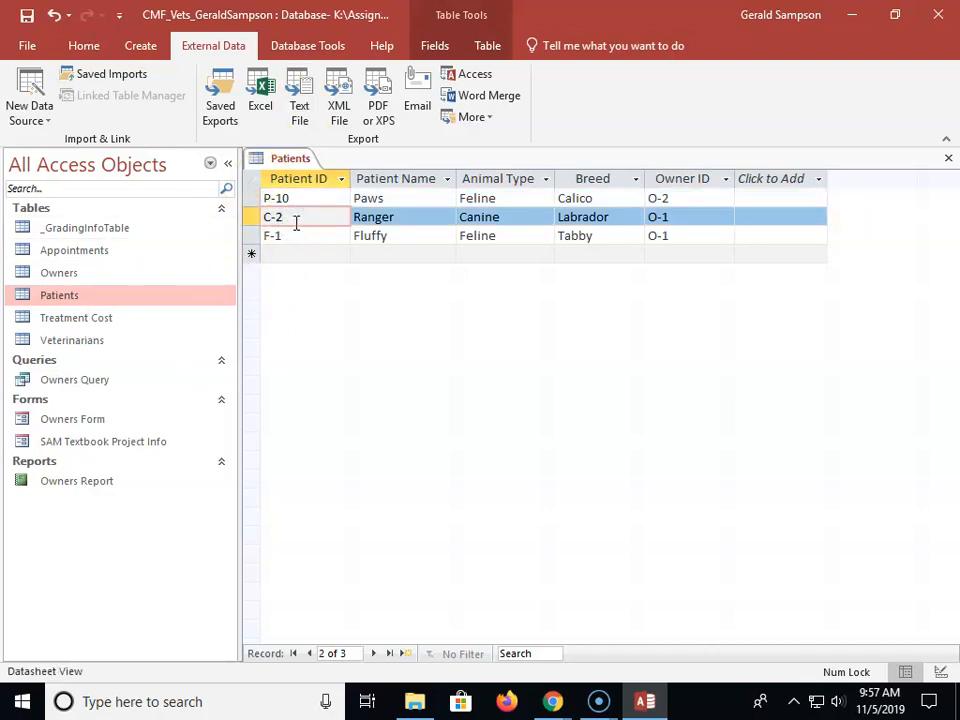
{"action": "left_click", "coordinate": [259, 217]}
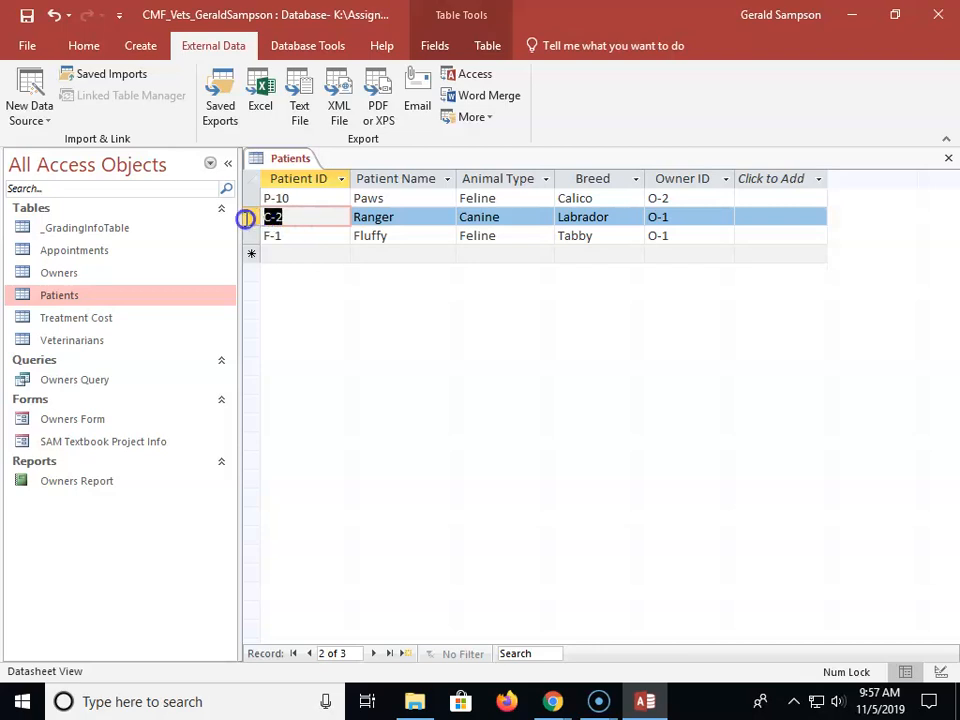
{"action": "type", "text": "P-11"}
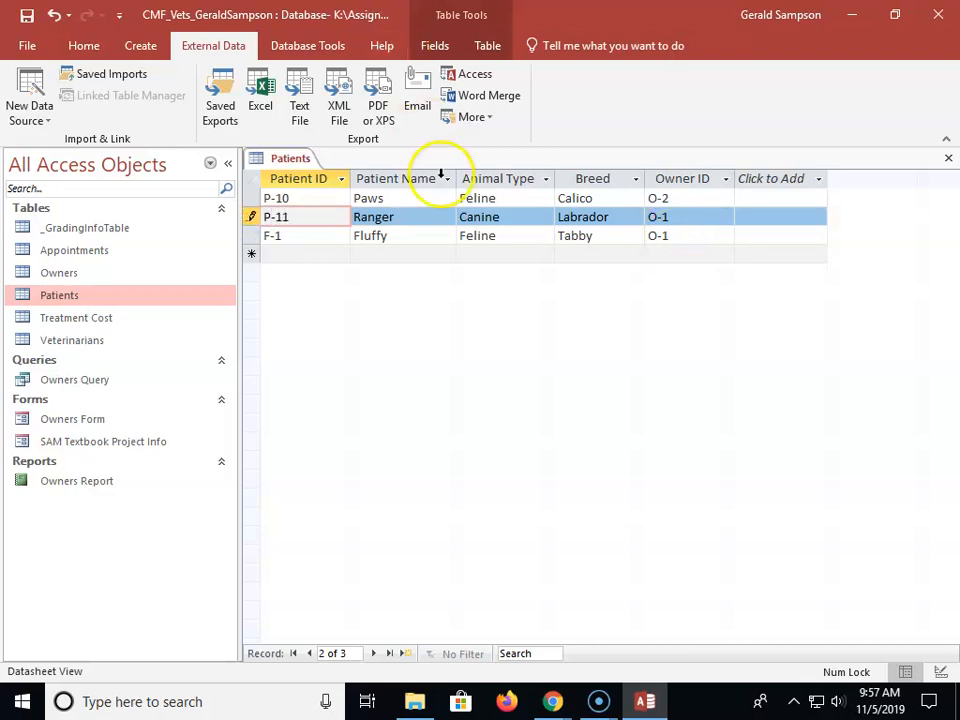
{"action": "left_click", "coordinate": [258, 236]}
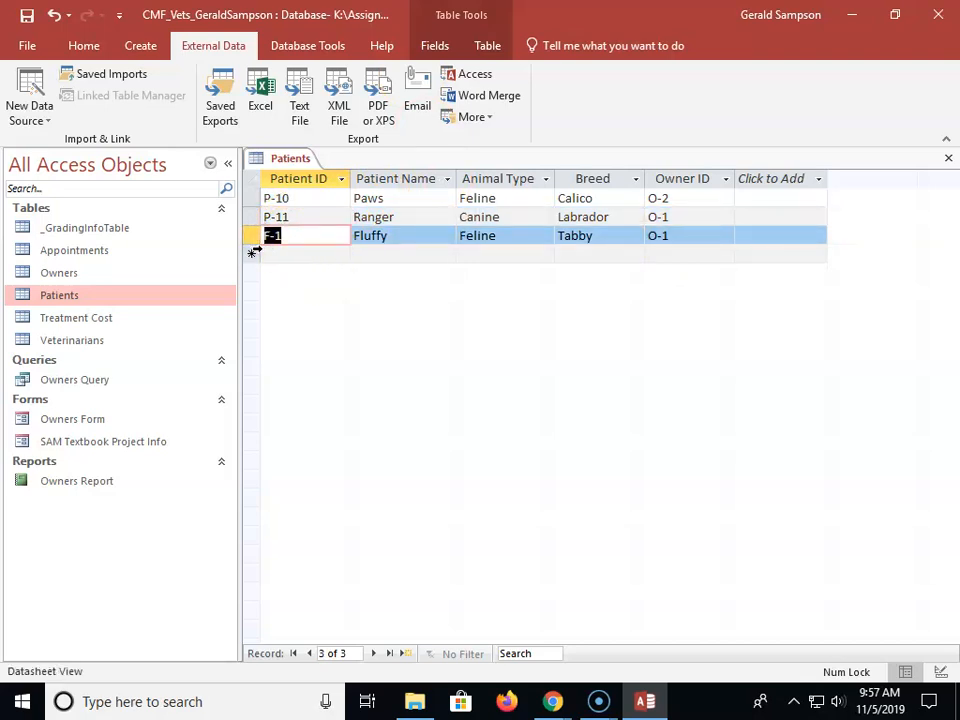
{"action": "type", "text": "P-12"}
Start a new patient record with Patient ID P-1, name Pepper and animal type Canine.
{"action": "left_click", "coordinate": [306, 256]}
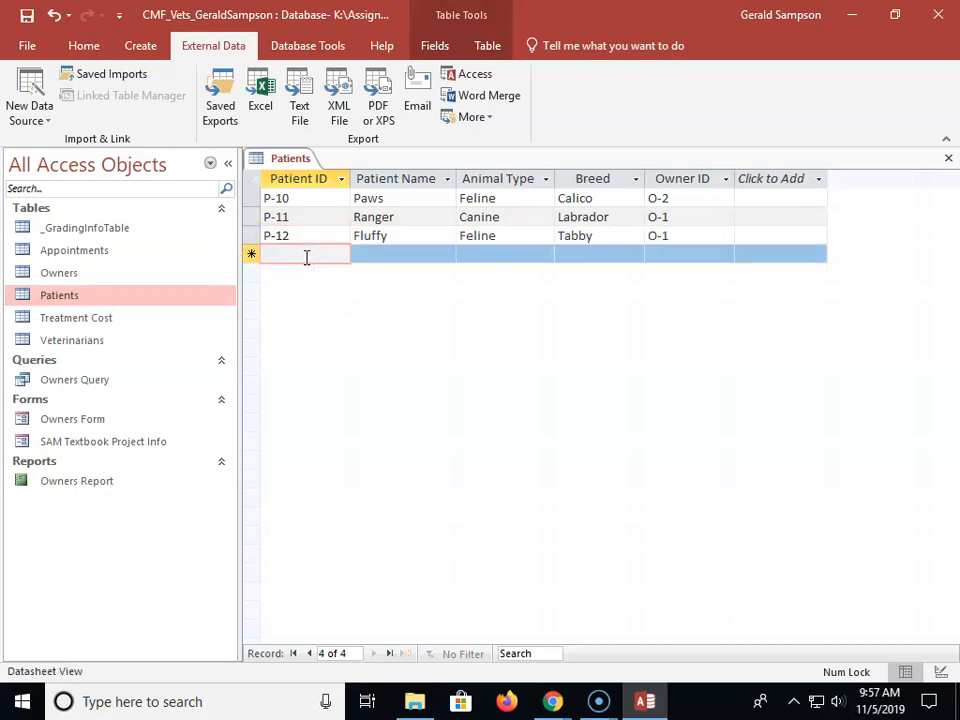
{"action": "type", "text": "P-1"}
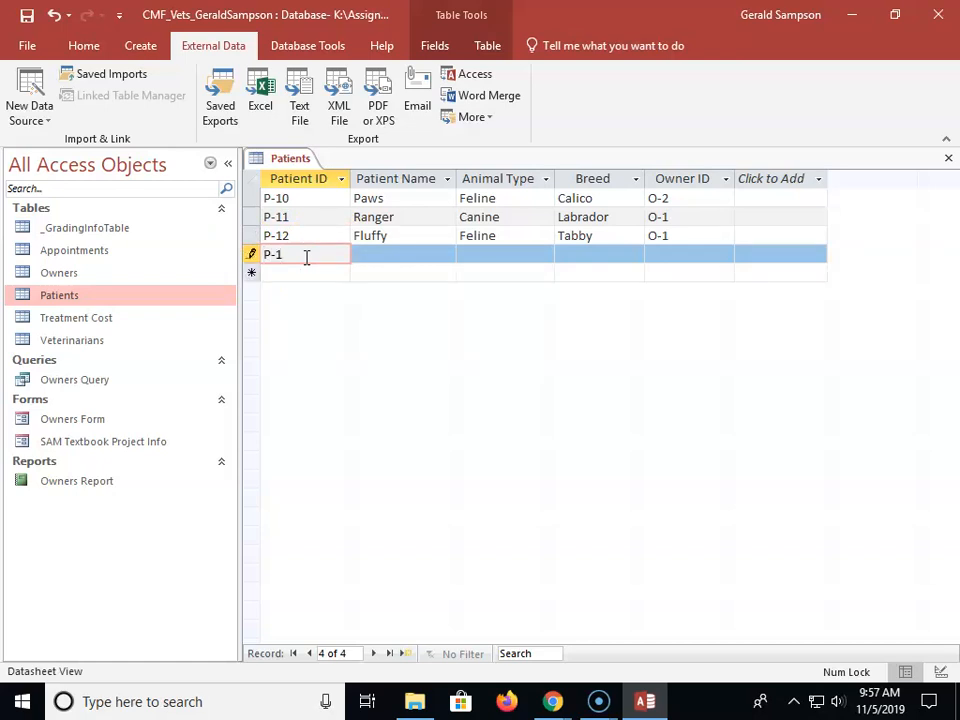
{"action": "key", "text": "Tab"}
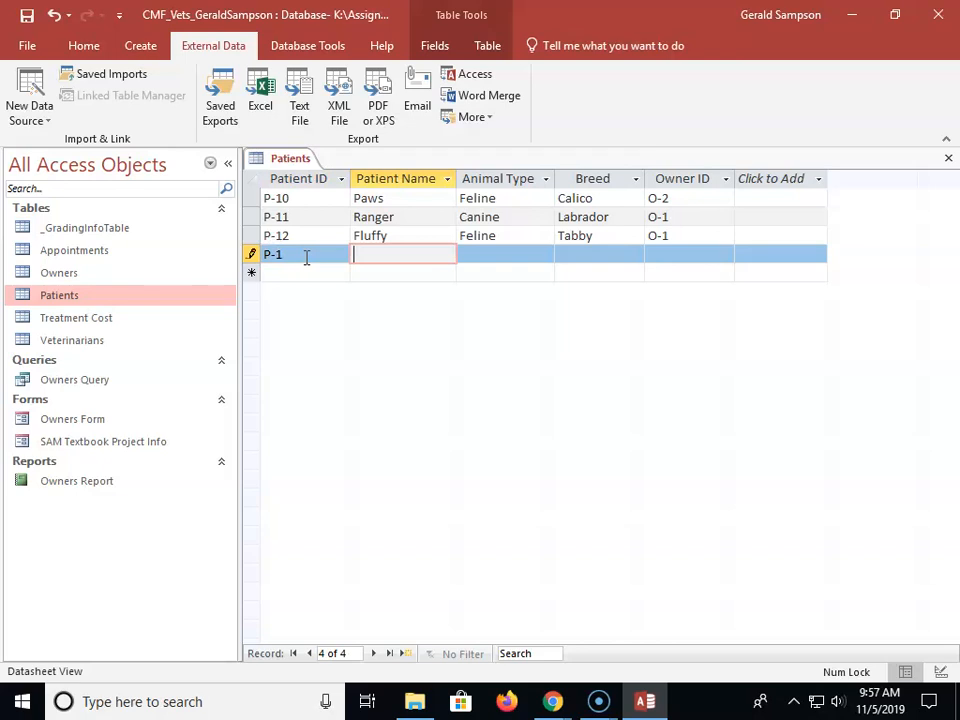
{"action": "type", "text": "Pepper"}
{"action": "key", "text": "Tab"}
{"action": "type", "text": "Canine"}
{"action": "key", "text": "Tab"}
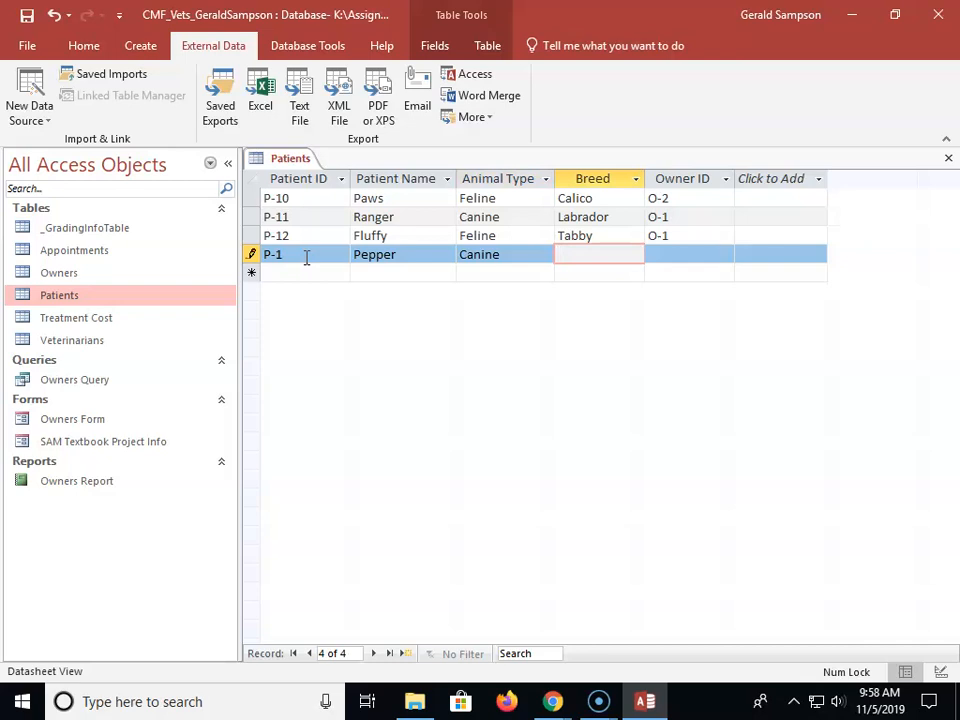
Finish Pepper's record with breed Weimaraner and Owner ID O-2, and move to a new record.
{"action": "type", "text": "Weimaraner"}
{"action": "key", "text": "Tab"}
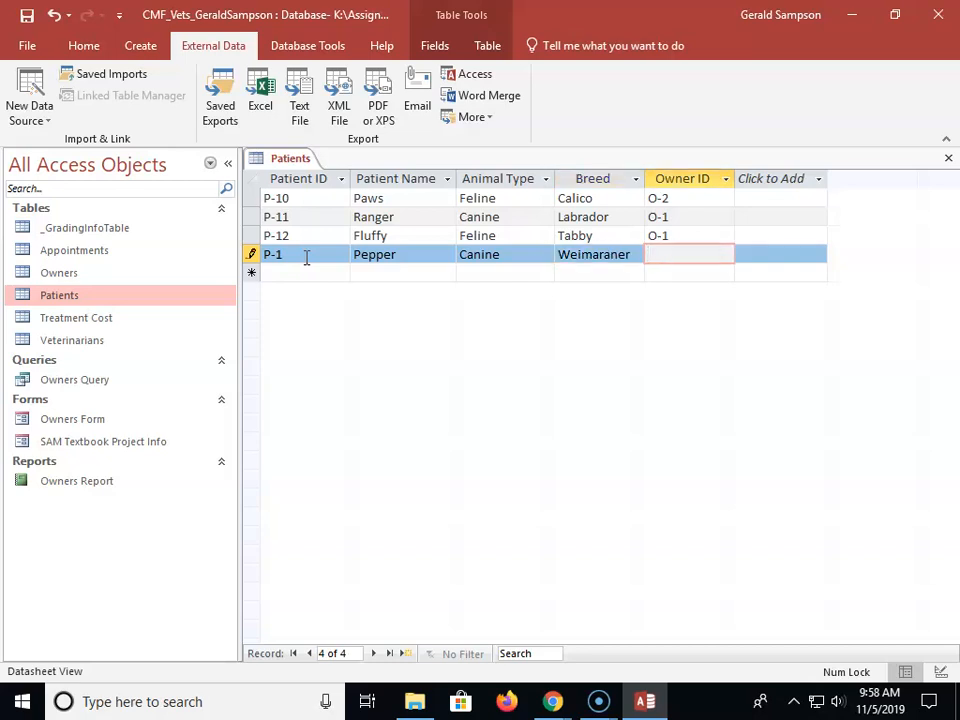
{"action": "key", "text": "Caps_Lock"}
{"action": "type", "text": "O"}
{"action": "key", "text": "BackSpace"}
{"action": "type", "text": "O-2"}
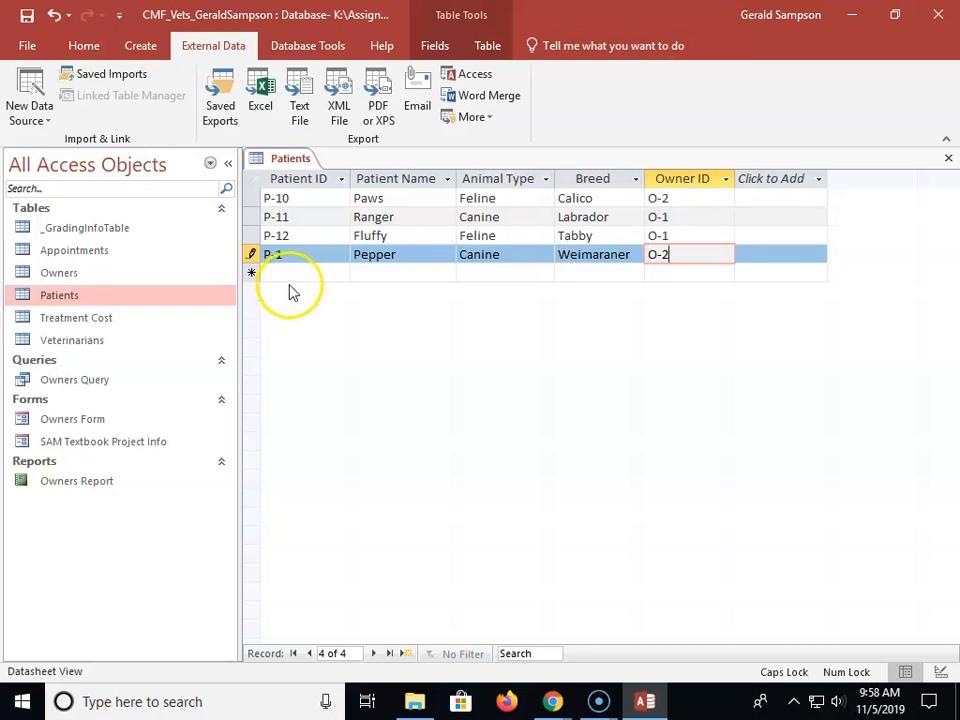
{"action": "left_click", "coordinate": [298, 276]}
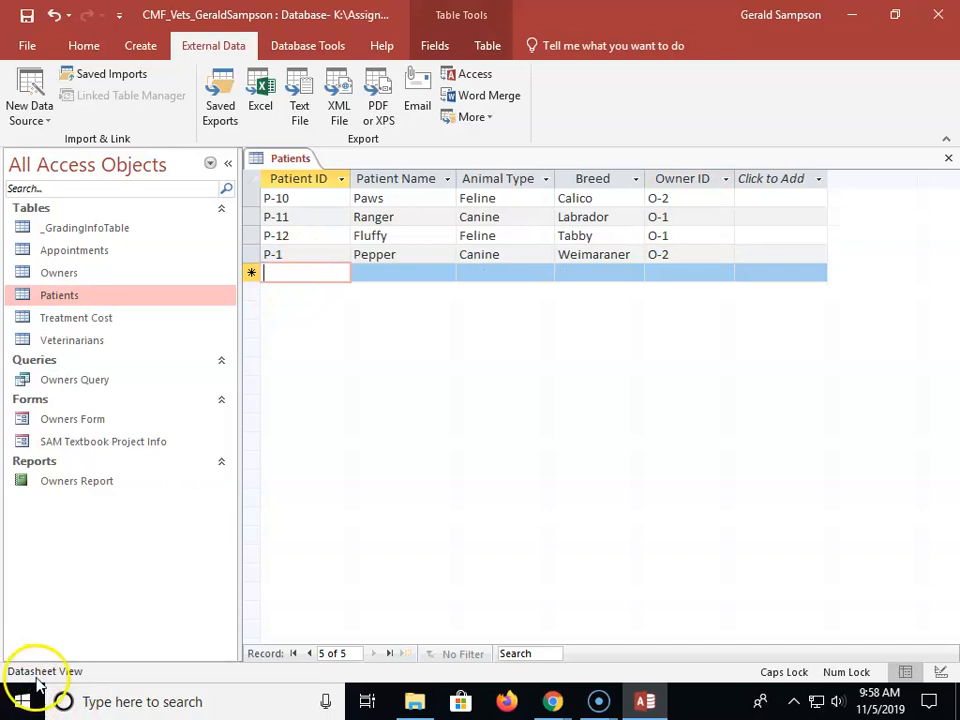
Check the Owner IDs of Skippy and Millie and sort the Patients table by Patient ID in ascending order.
{"action": "left_click", "coordinate": [660, 387]}
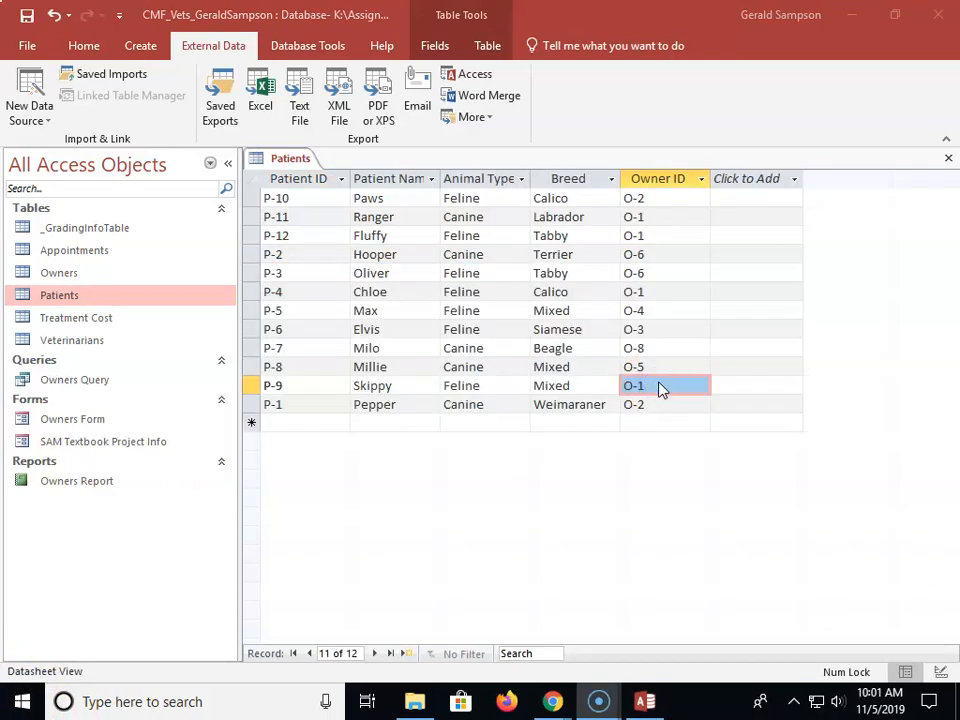
{"action": "key", "text": "Up"}
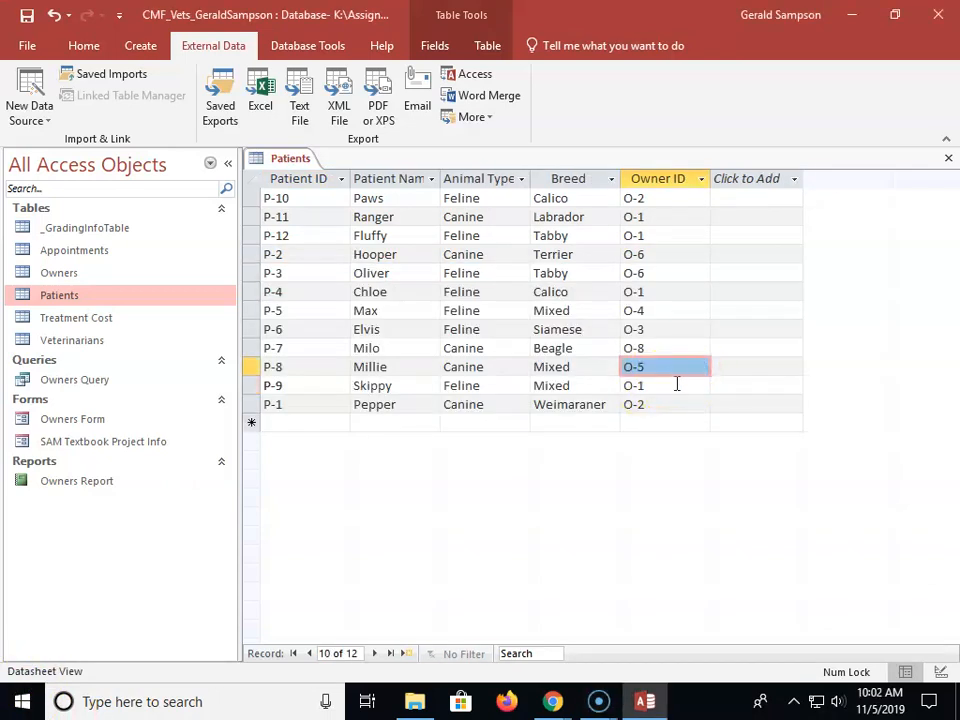
{"action": "left_click", "coordinate": [671, 387]}
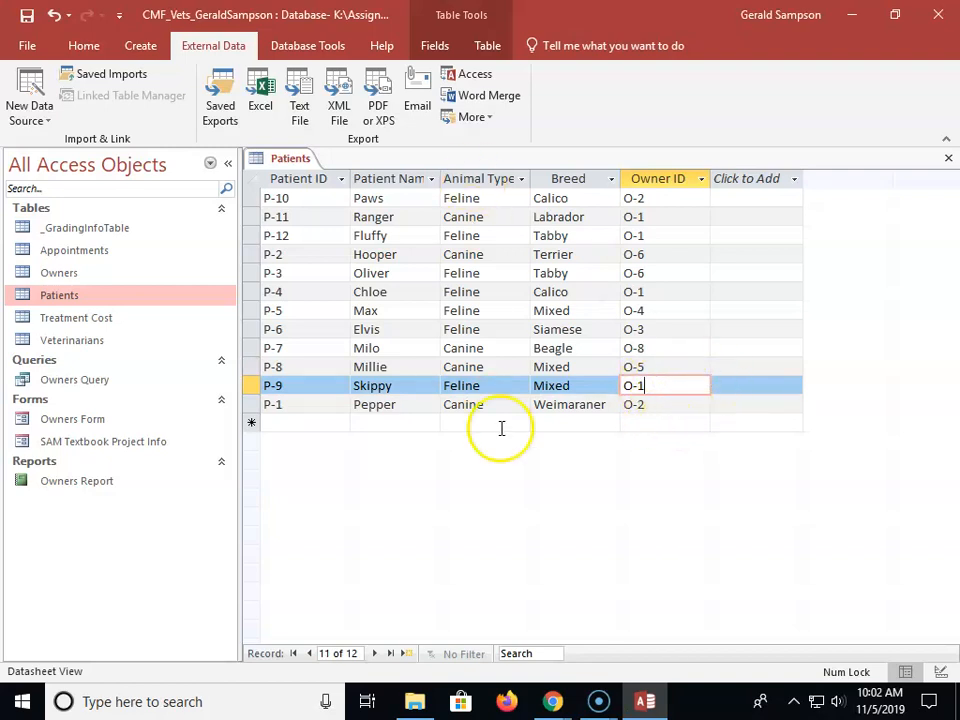
{"action": "left_click", "coordinate": [341, 178]}
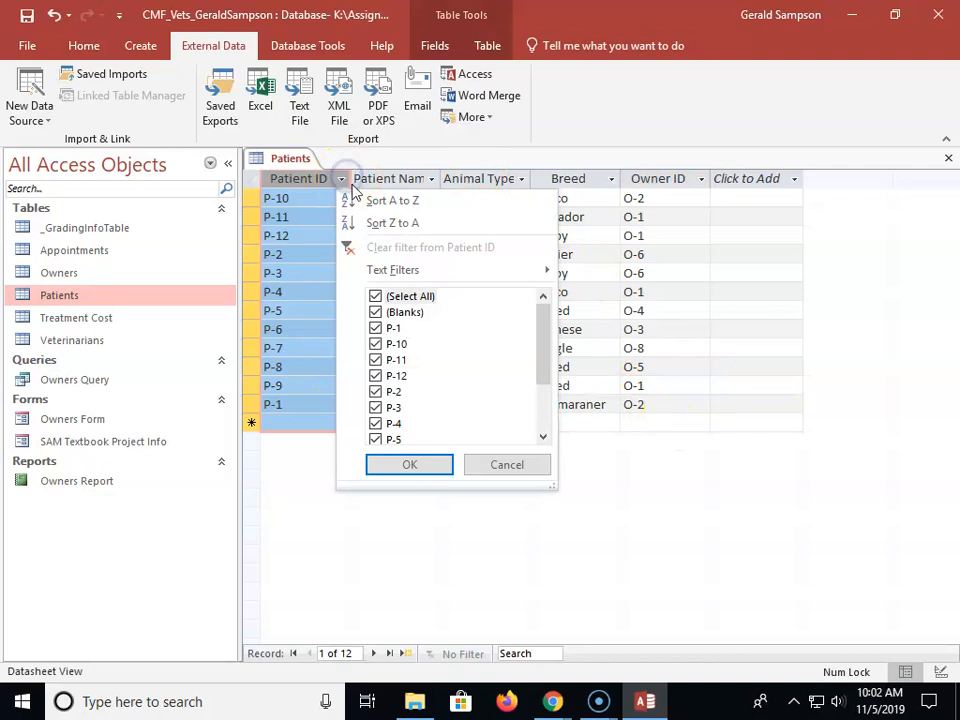
{"action": "left_click", "coordinate": [364, 199]}
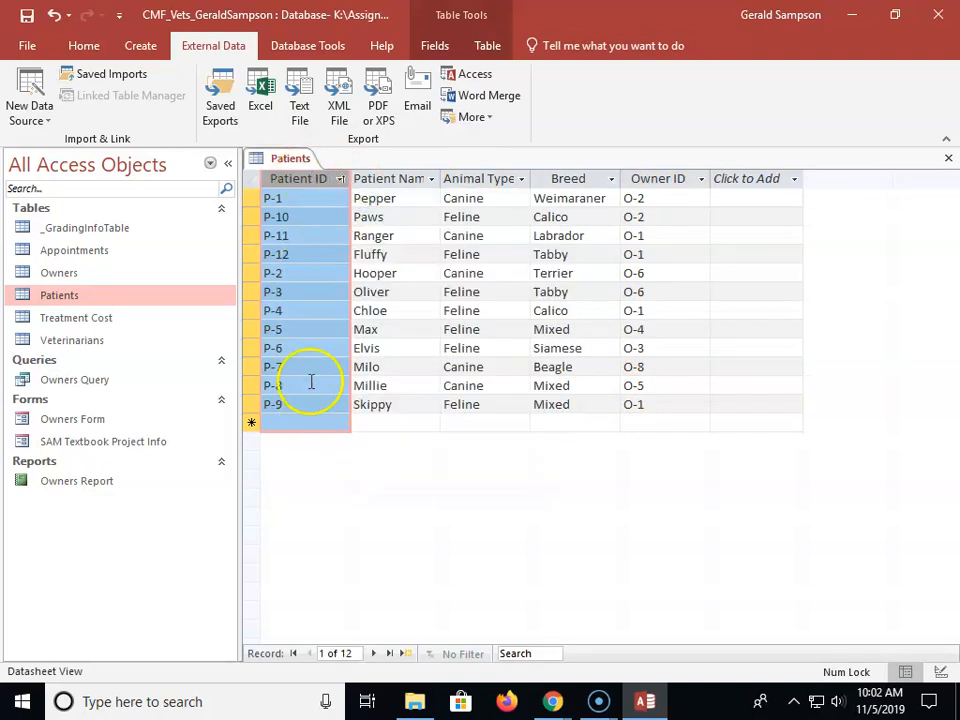
Sort the Patients table by Patient ID in descending order and close it, saving the design changes.
{"action": "left_click", "coordinate": [341, 178]}
{"action": "left_click", "coordinate": [368, 220]}
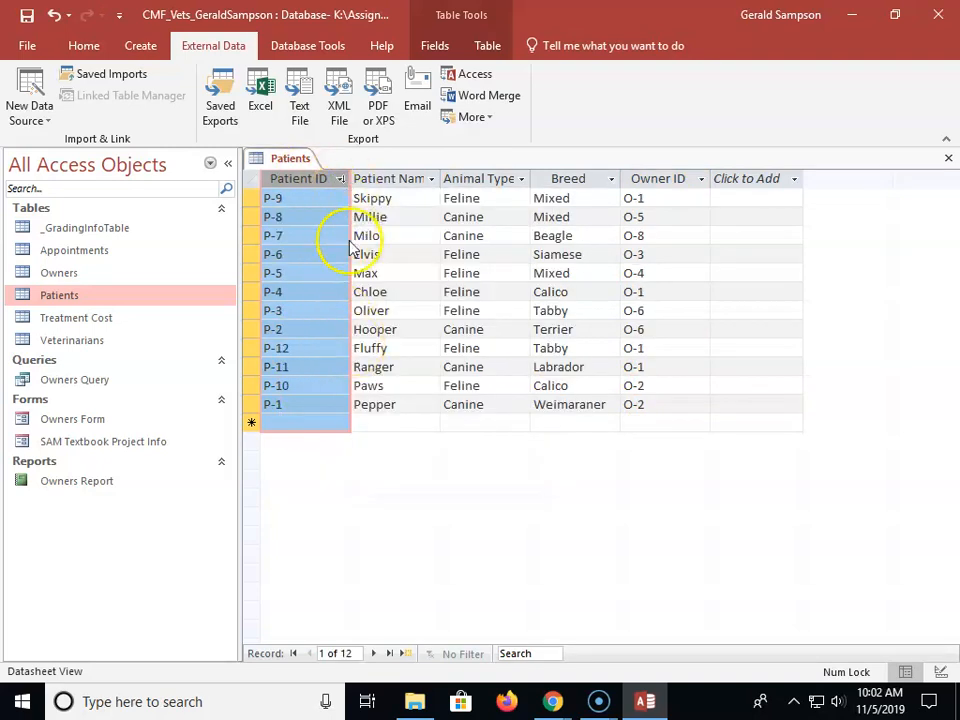
{"action": "left_click", "coordinate": [321, 404]}
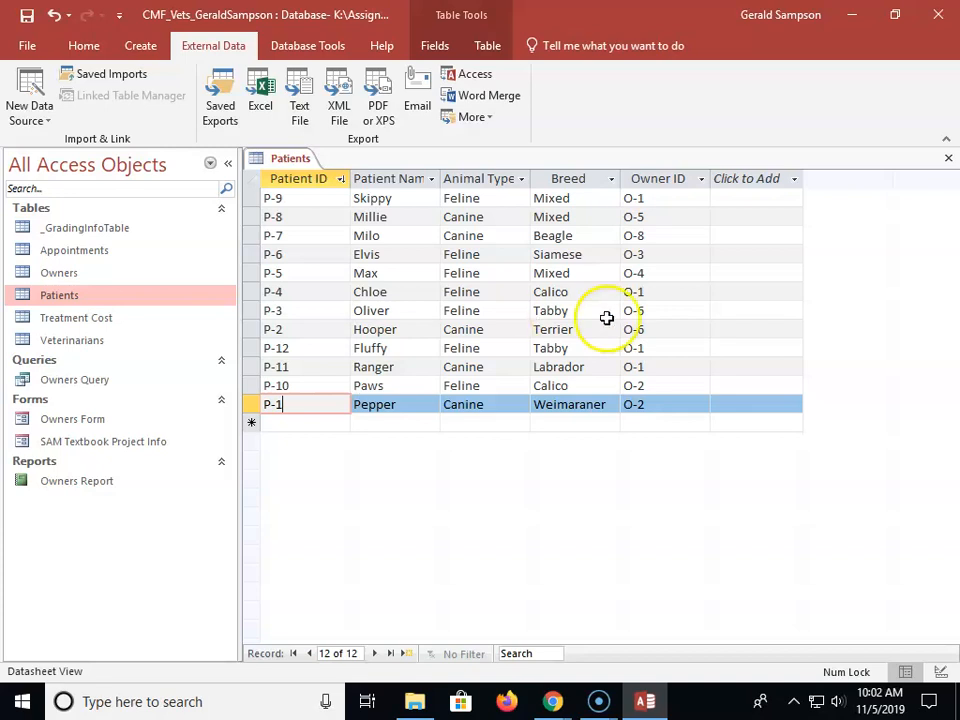
{"action": "left_click", "coordinate": [947, 160]}
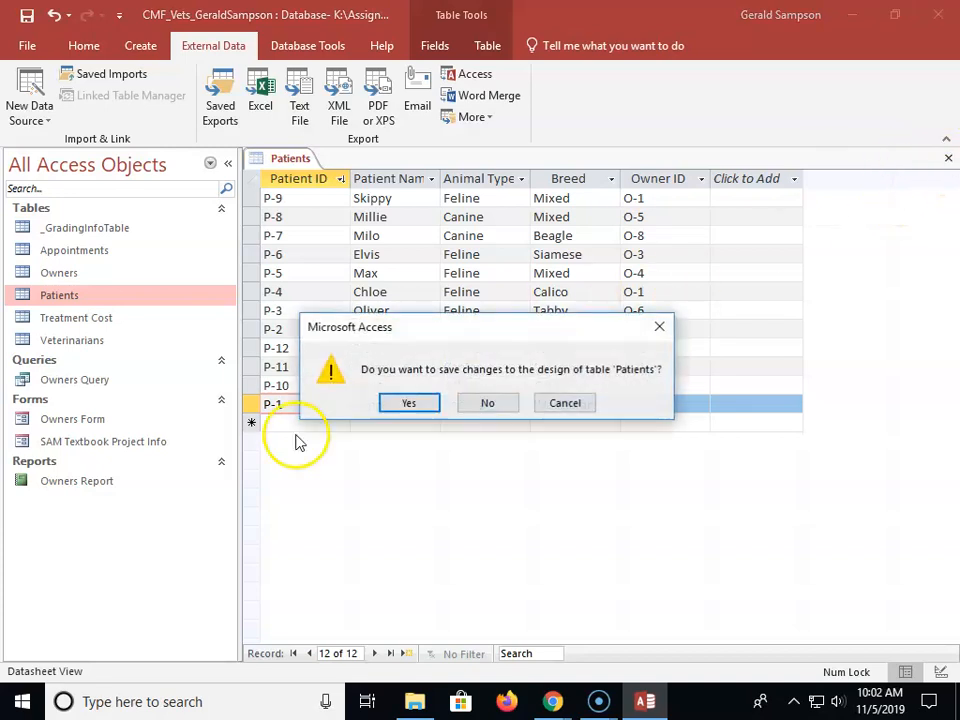
{"action": "left_click", "coordinate": [411, 403]}
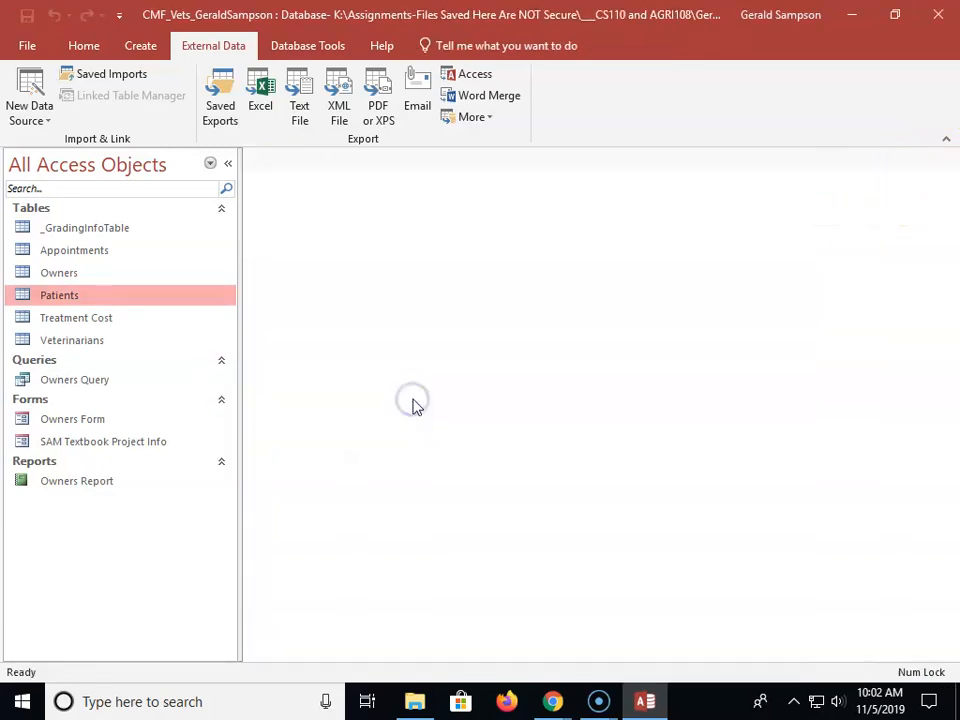
Open the Veterinarians table and start a new record with Veterinarian ID B01.
{"action": "left_click", "coordinate": [105, 340]}
{"action": "double_click", "coordinate": [105, 340]}
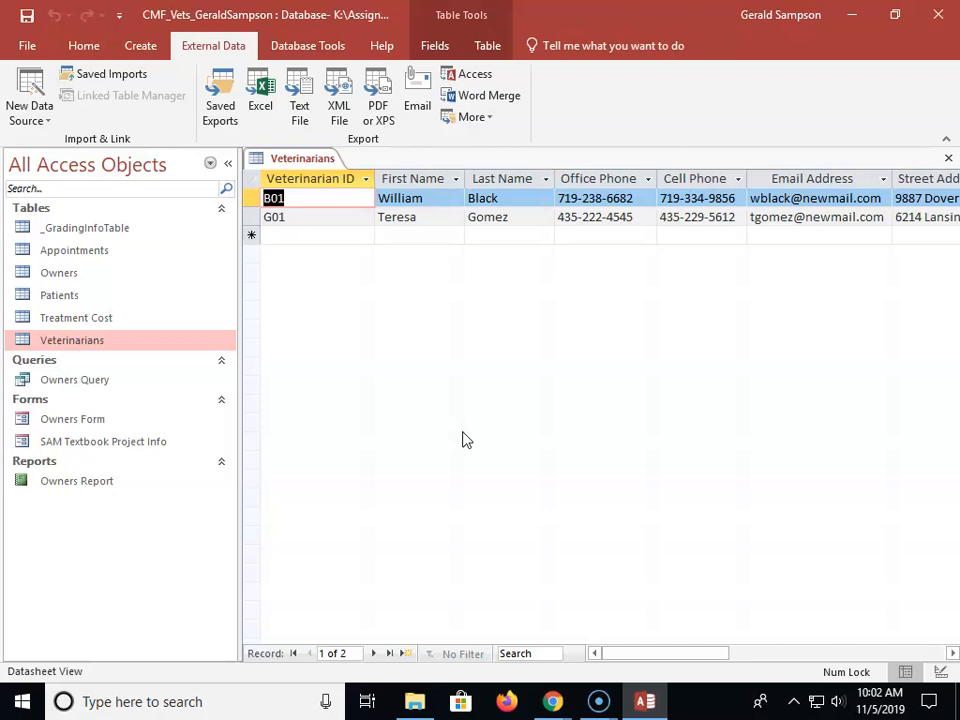
{"action": "left_click", "coordinate": [228, 163]}
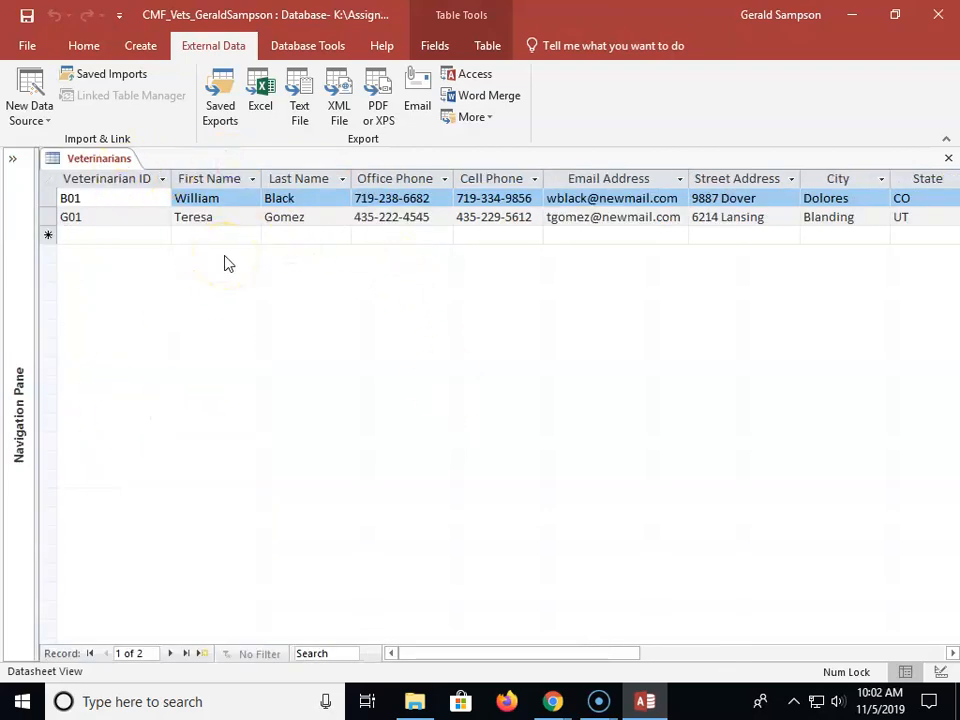
{"action": "left_click", "coordinate": [93, 236]}
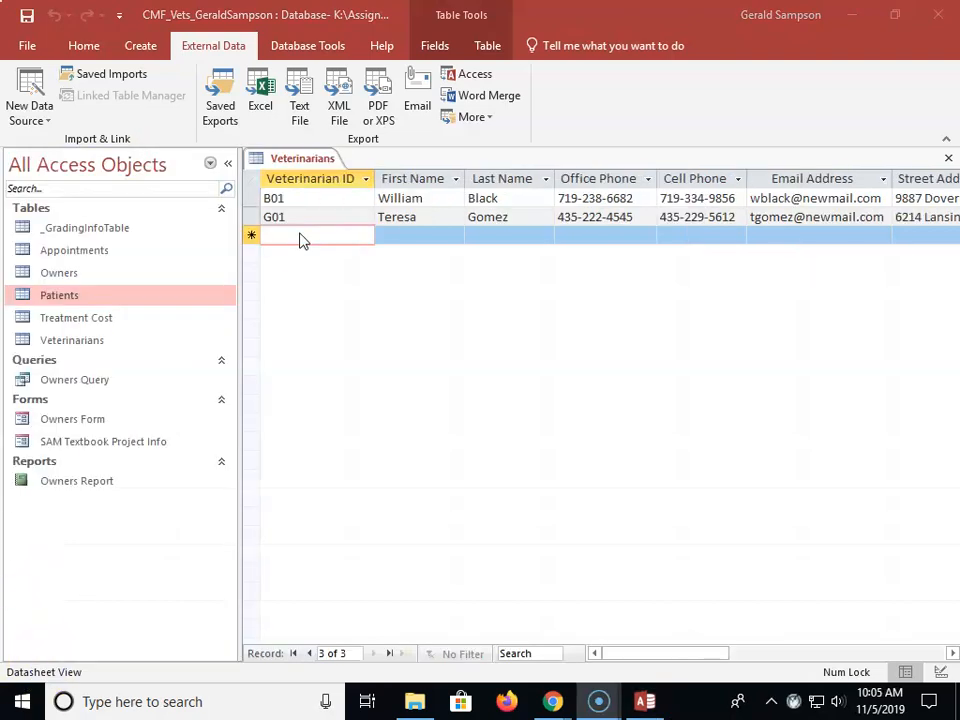
{"action": "left_click", "coordinate": [301, 235]}
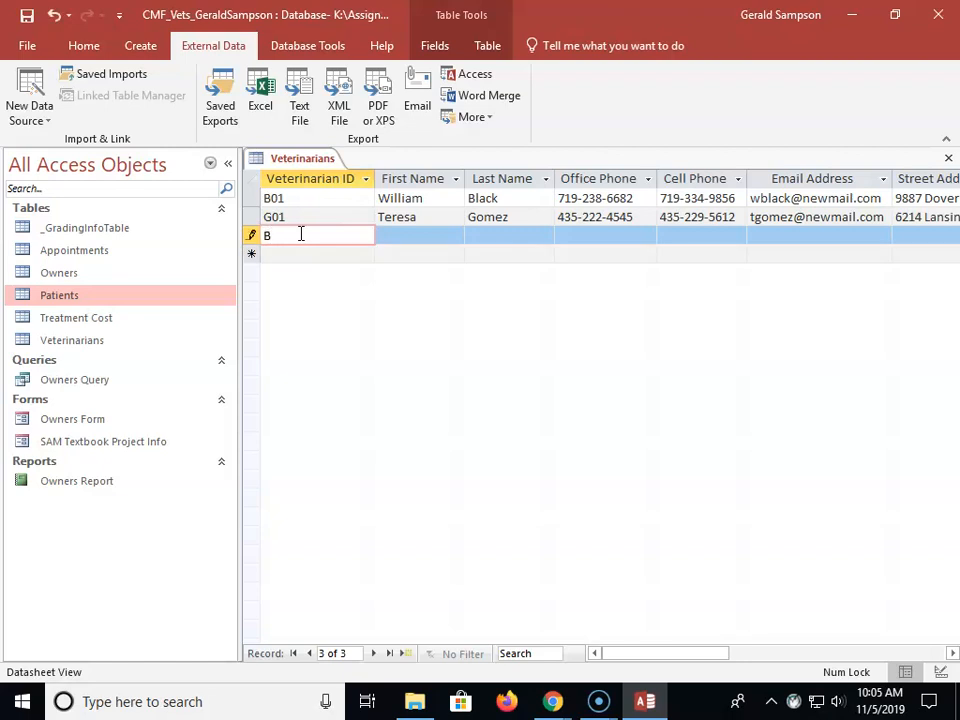
{"action": "type", "text": "01"}
Enter the veterinarian's first name and last name in the new record.
{"action": "left_click", "coordinate": [414, 236]}
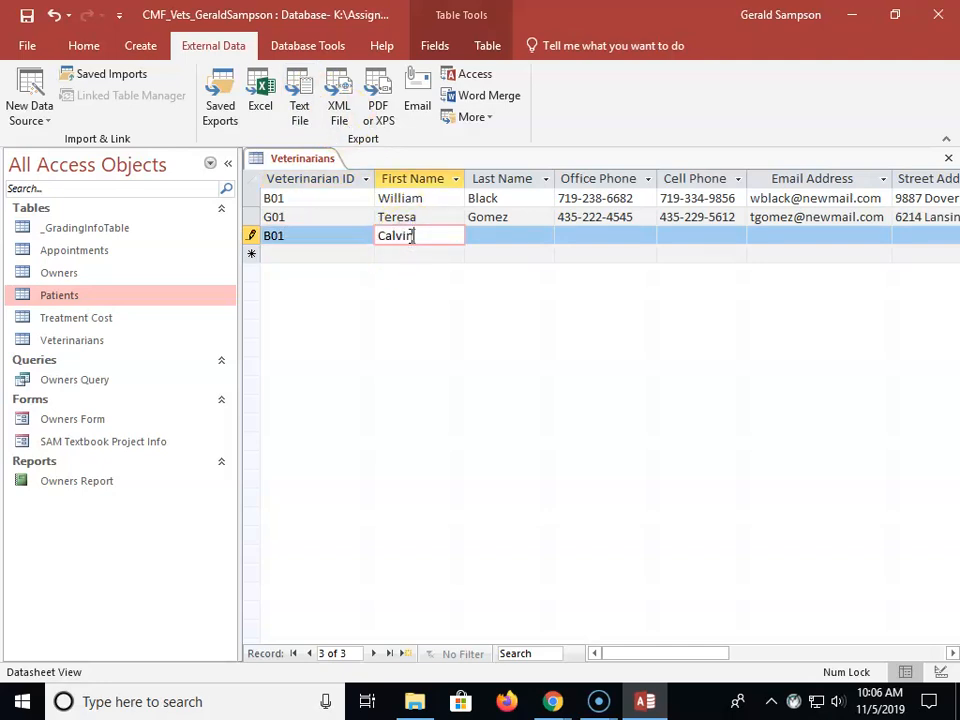
{"action": "key", "text": "Tab"}
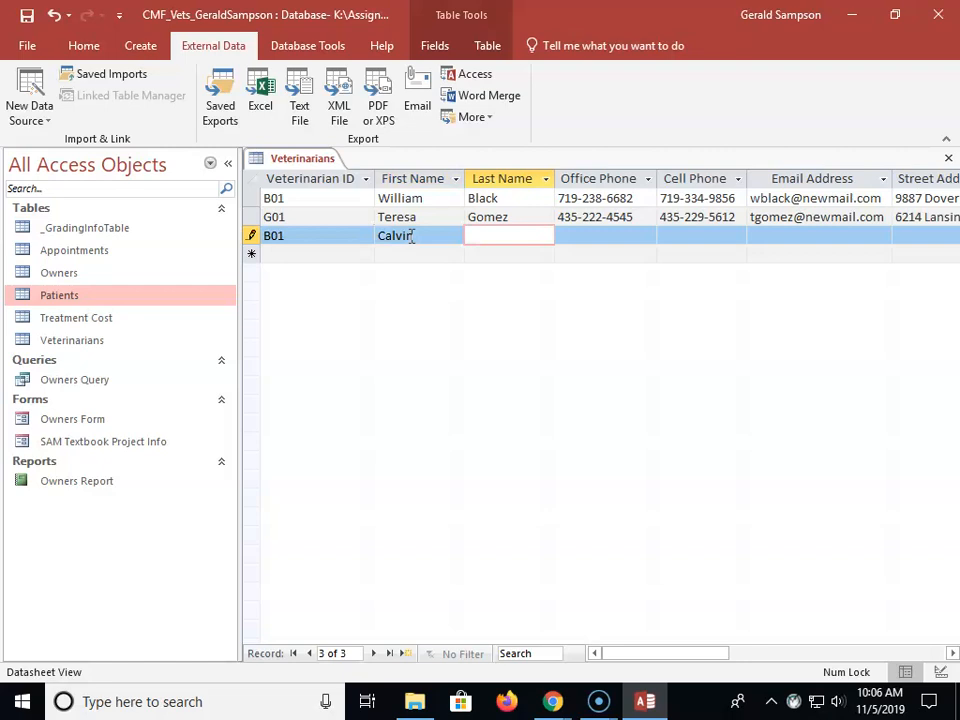
{"action": "type", "text": "Benne"}
{"action": "key", "text": "Tab"}
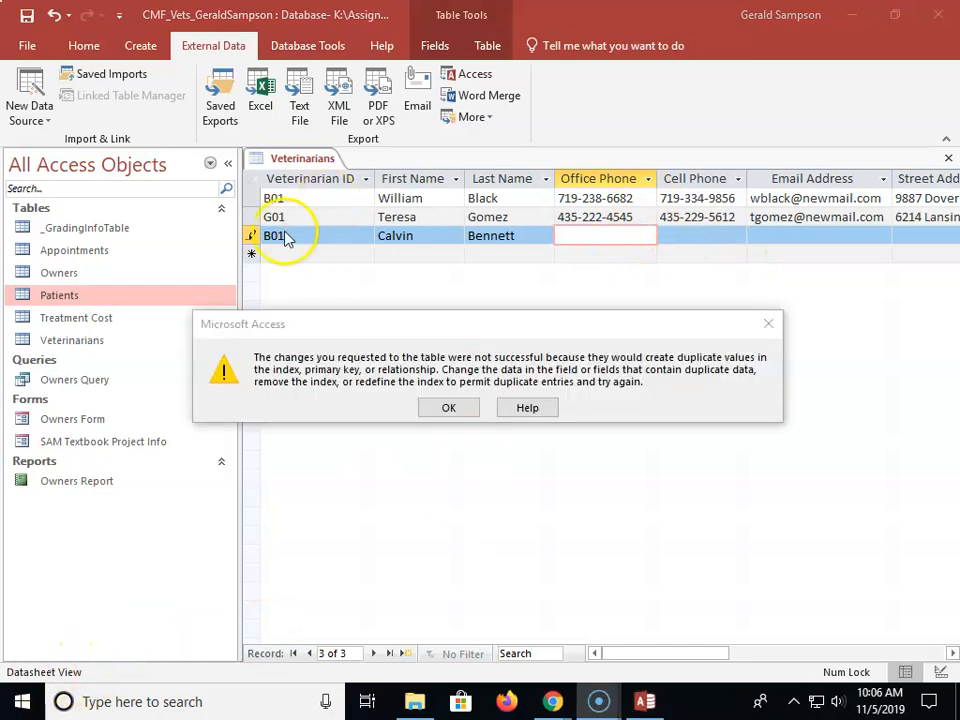
Dismiss the duplicate-value warnings without closing the table and change the new record's Veterinarian ID to B02.
{"action": "left_click", "coordinate": [285, 239]}
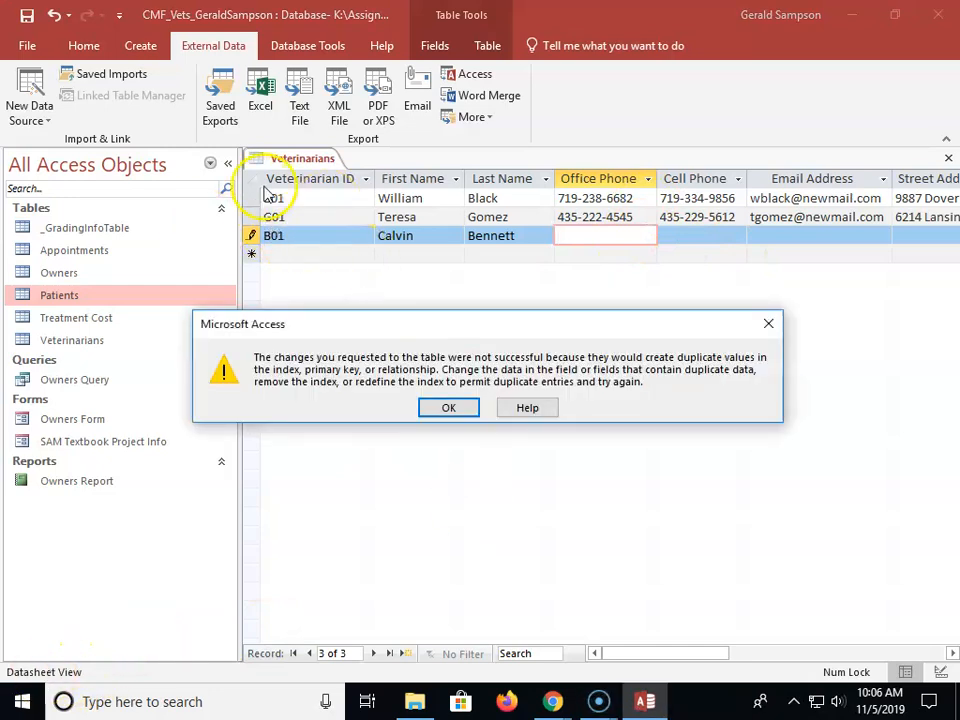
{"action": "left_click", "coordinate": [448, 407]}
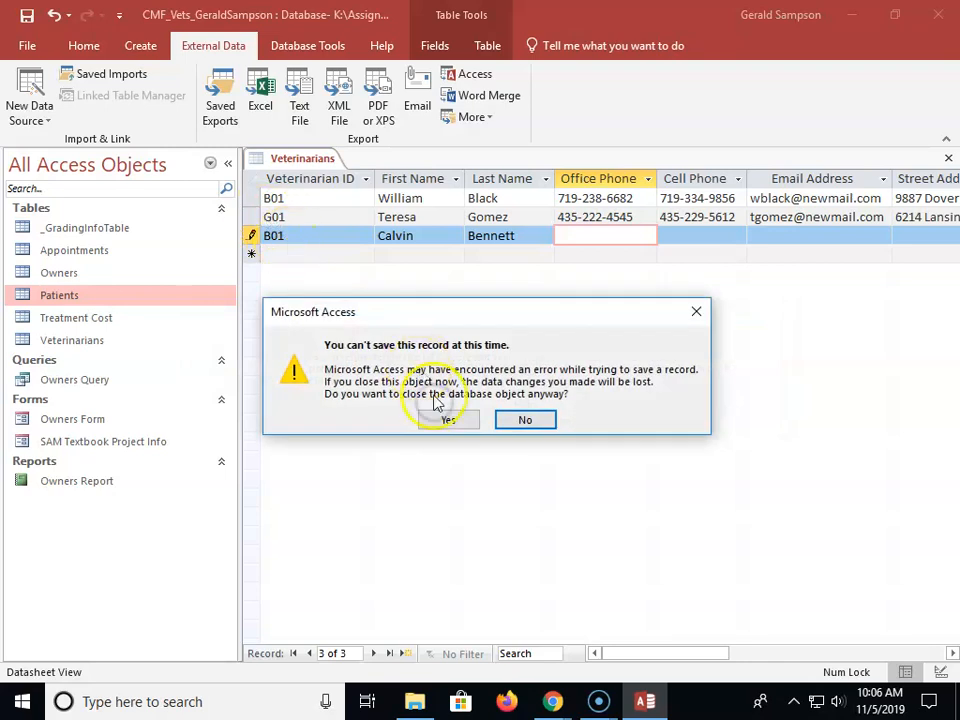
{"action": "left_click", "coordinate": [522, 419]}
{"action": "left_click", "coordinate": [281, 236]}
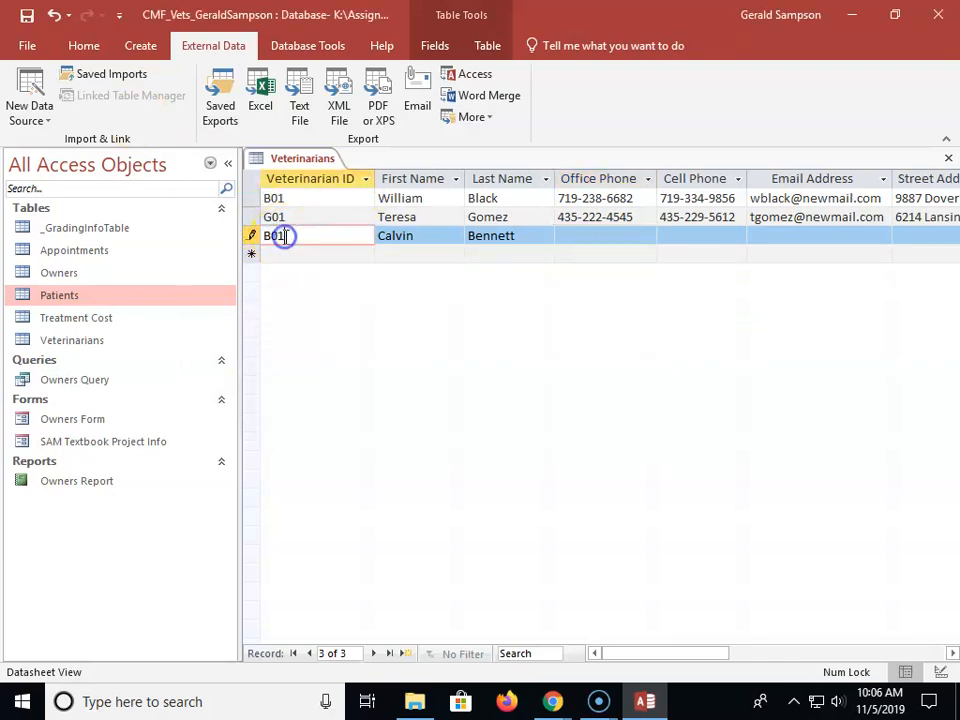
{"action": "key", "text": "BackSpace"}
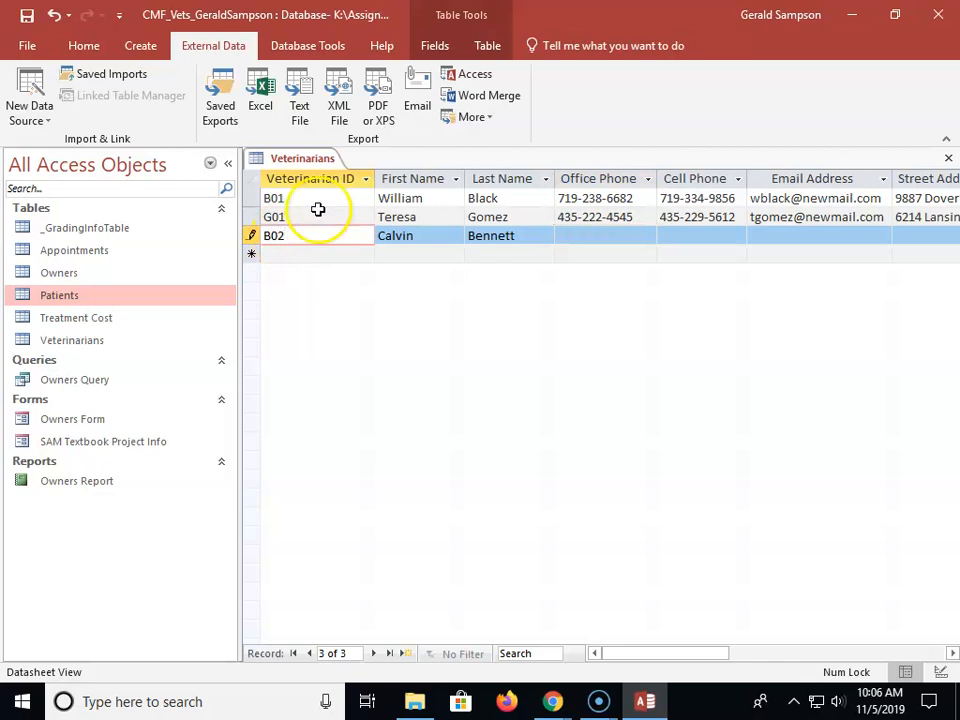
{"action": "left_click", "coordinate": [574, 238]}
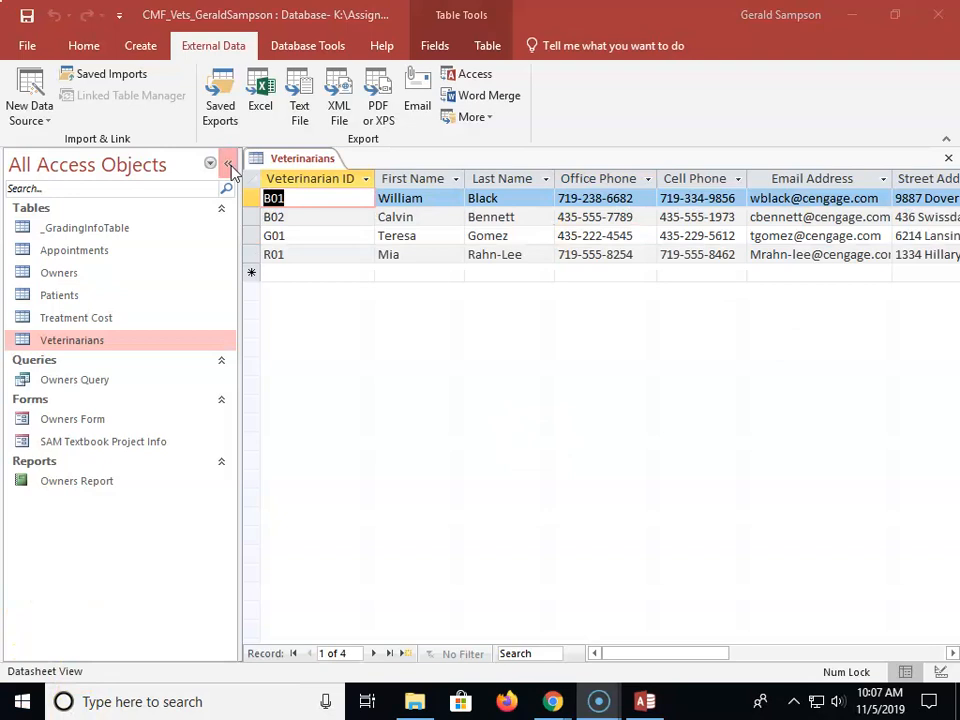
Look over the veterinarian records across all columns and close the Veterinarians table.
{"action": "left_click", "coordinate": [228, 163]}
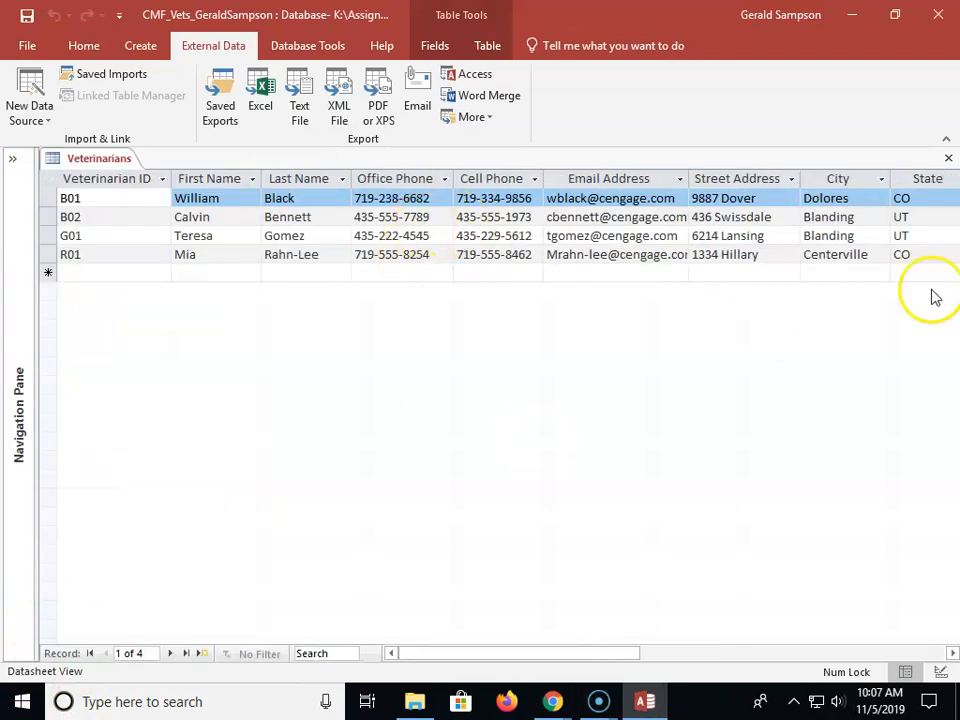
{"action": "left_click_drag", "start_coordinate": [540, 660], "coordinate": [630, 655]}
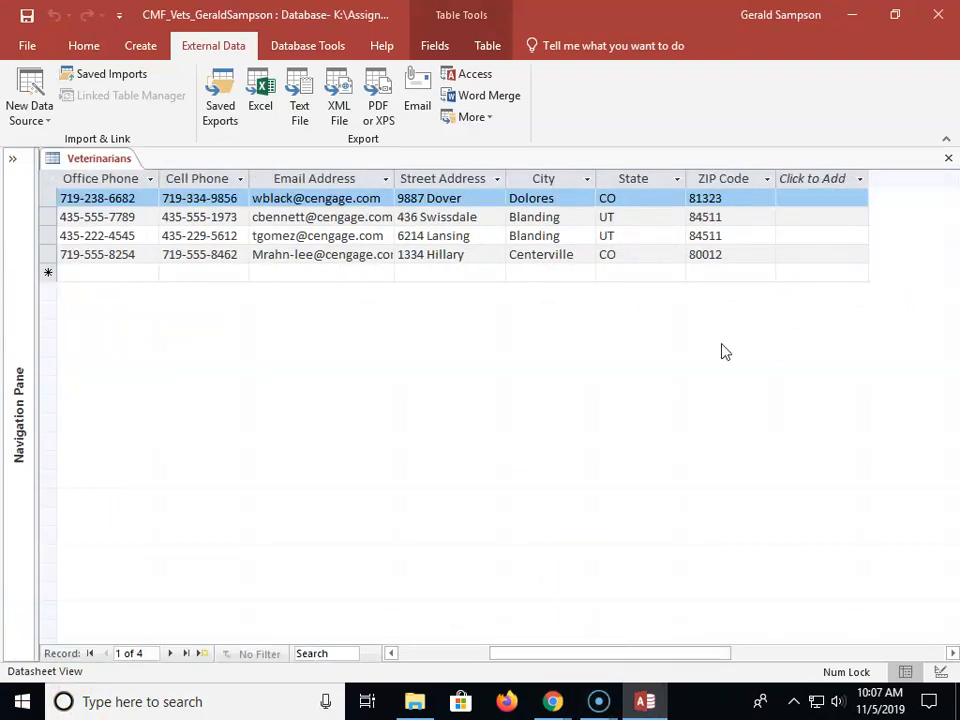
{"action": "left_click", "coordinate": [468, 256]}
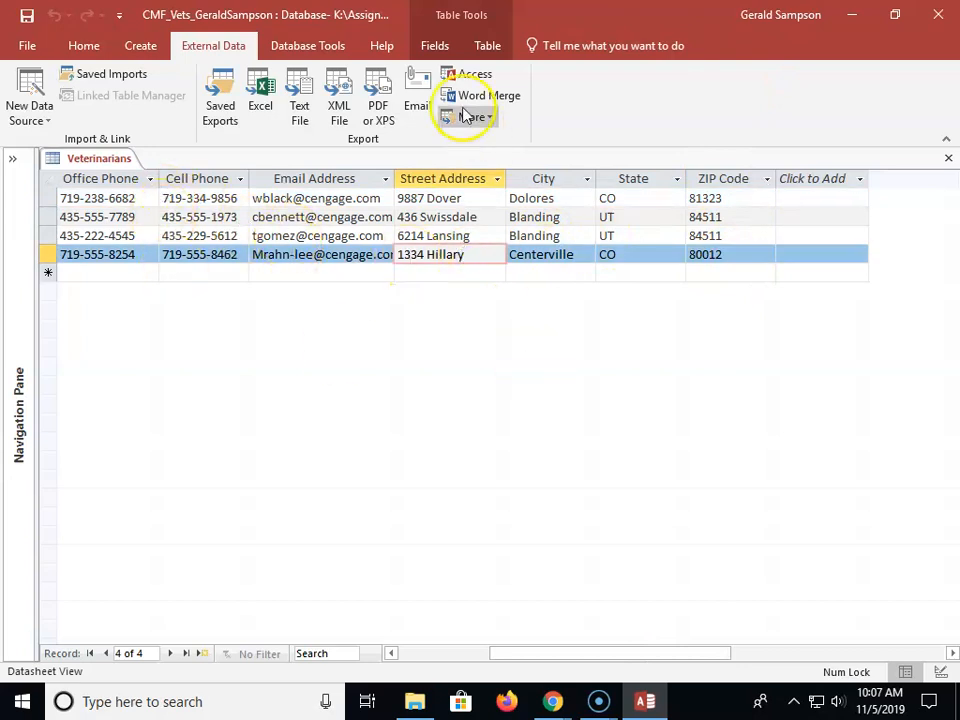
{"action": "left_click_drag", "start_coordinate": [536, 657], "coordinate": [418, 660]}
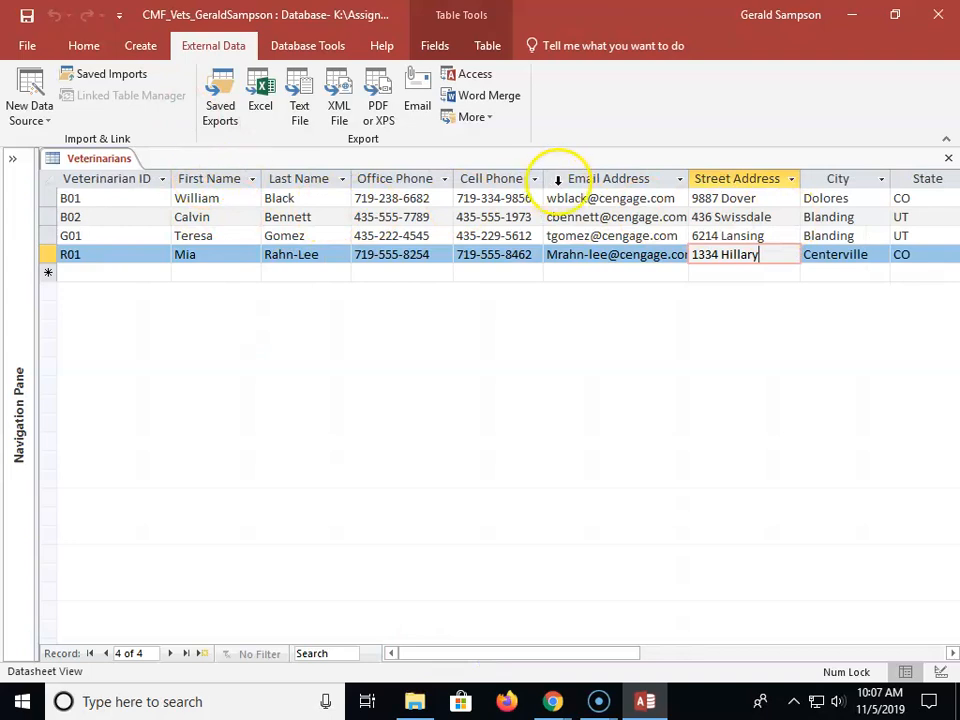
{"action": "left_click", "coordinate": [948, 158]}
{"action": "left_click", "coordinate": [13, 168]}
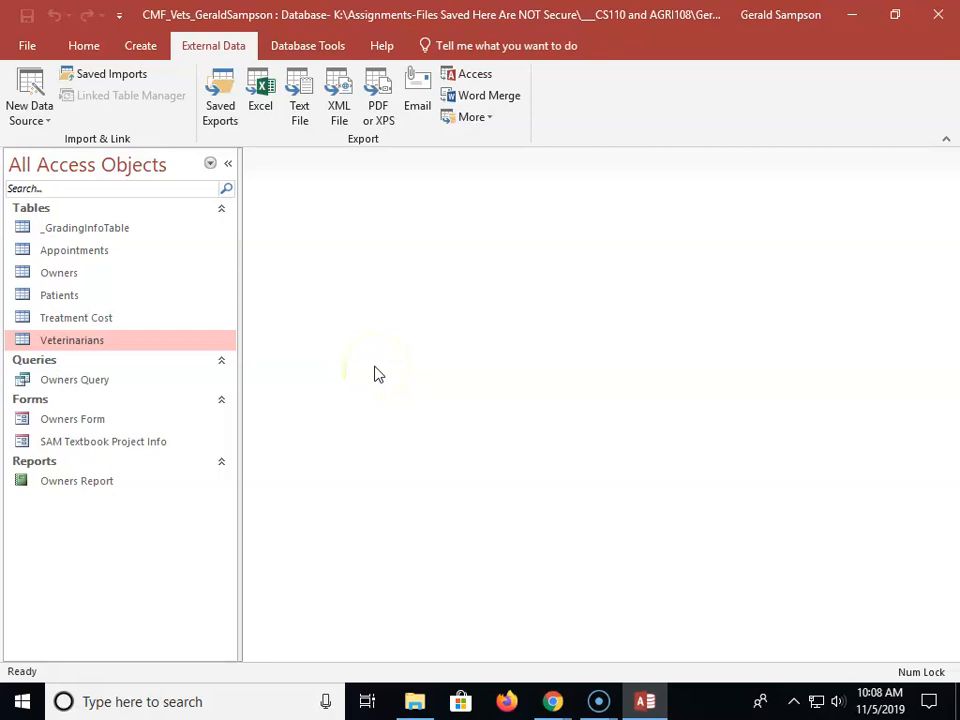
Reopen the Veterinarians table, check its contact and address columns, and close it.
{"action": "double_click", "coordinate": [133, 342]}
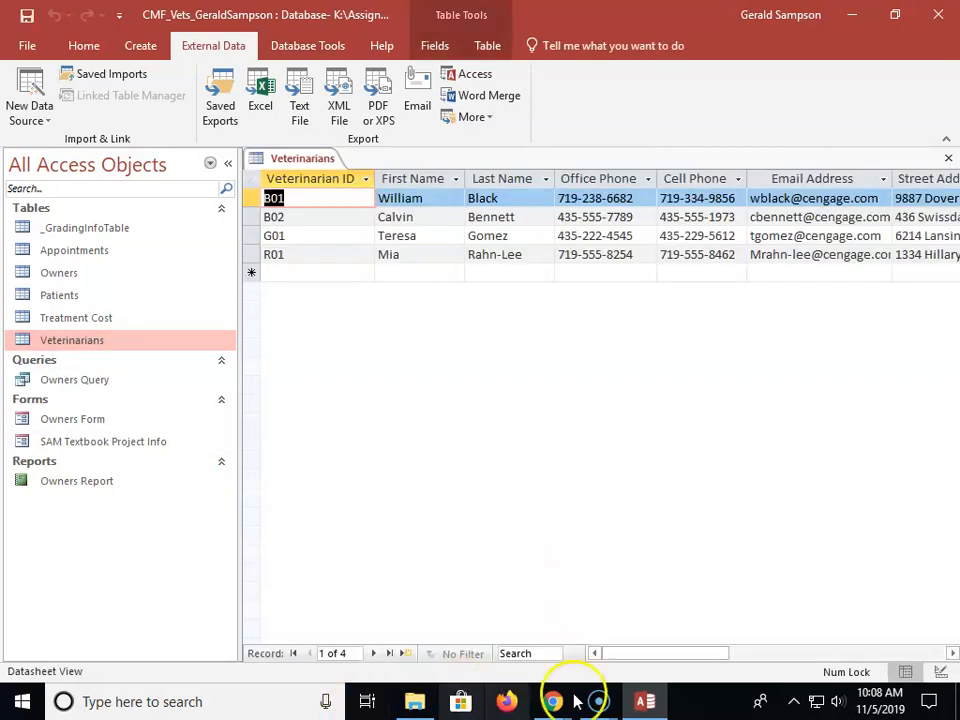
{"action": "left_click_drag", "start_coordinate": [649, 658], "coordinate": [745, 664]}
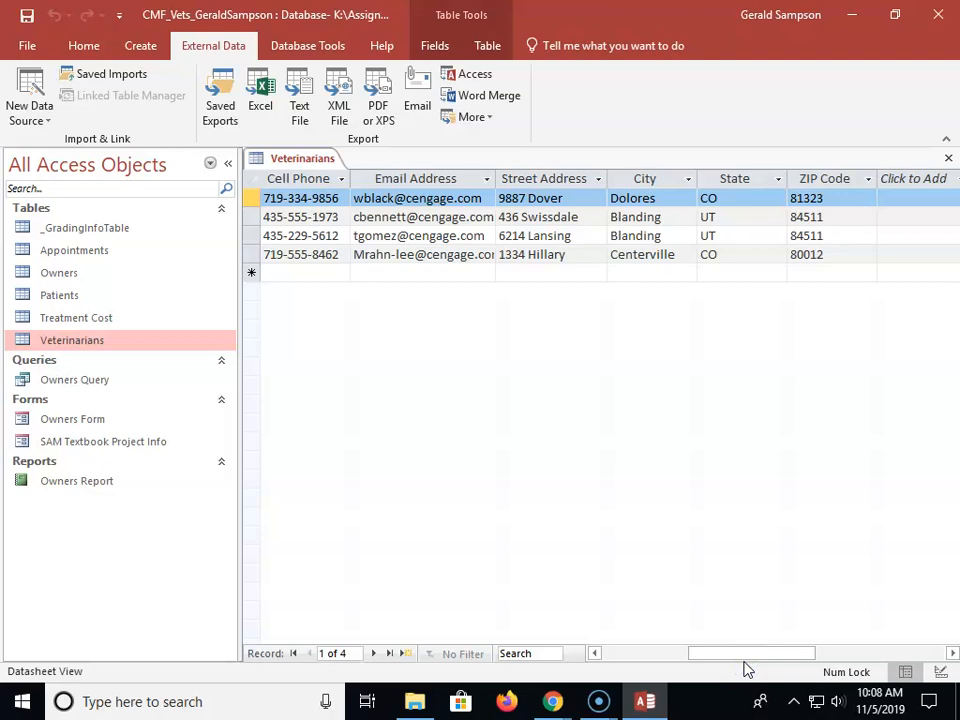
{"action": "left_click", "coordinate": [949, 160]}
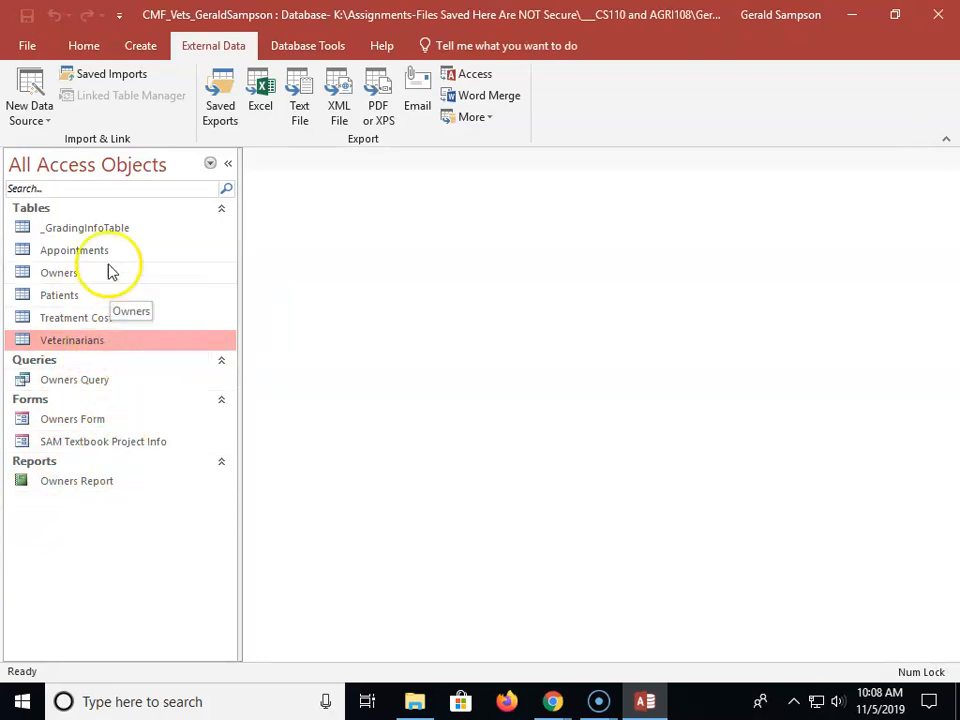
Create a query in Design view based on the Appointments table and enlarge its field list to show all fields.
{"action": "left_click", "coordinate": [139, 47]}
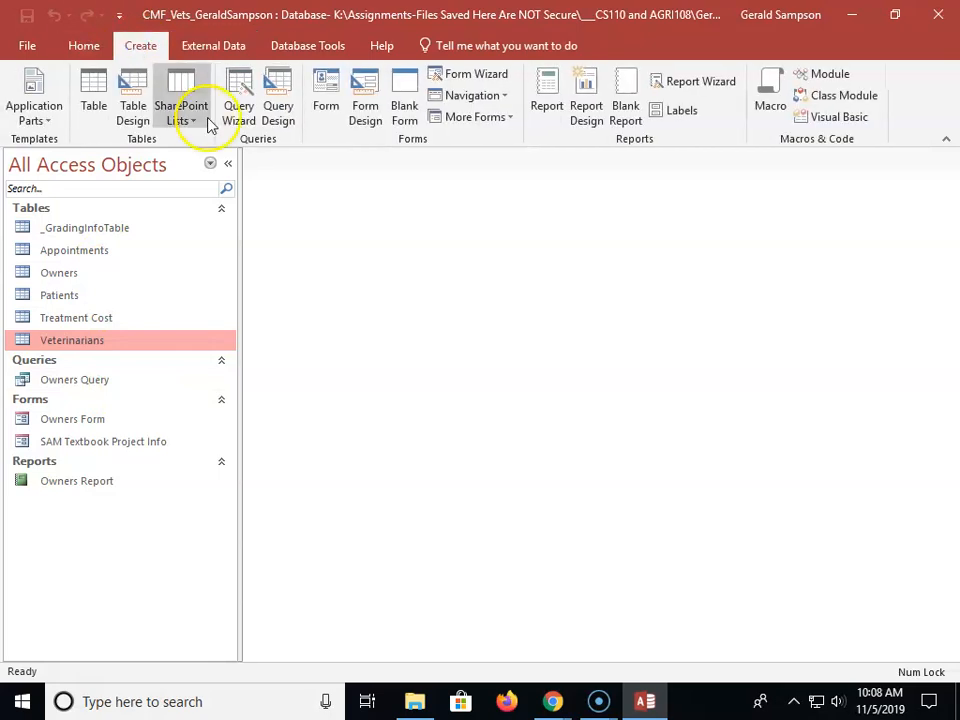
{"action": "left_click", "coordinate": [275, 108]}
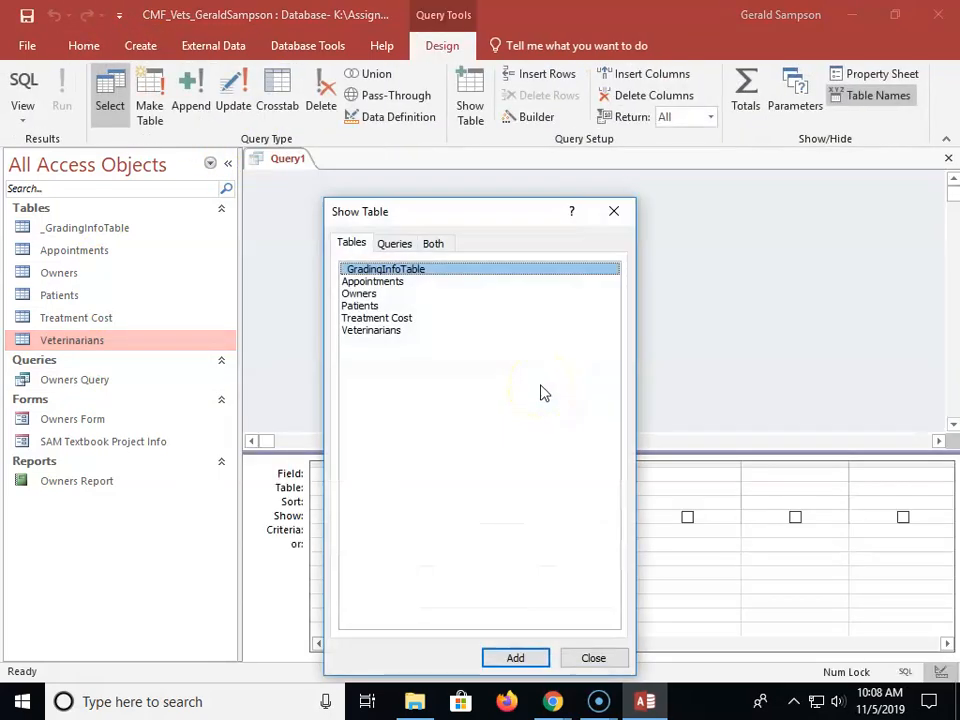
{"action": "left_click", "coordinate": [383, 284]}
{"action": "double_click", "coordinate": [383, 284]}
{"action": "left_click", "coordinate": [603, 658]}
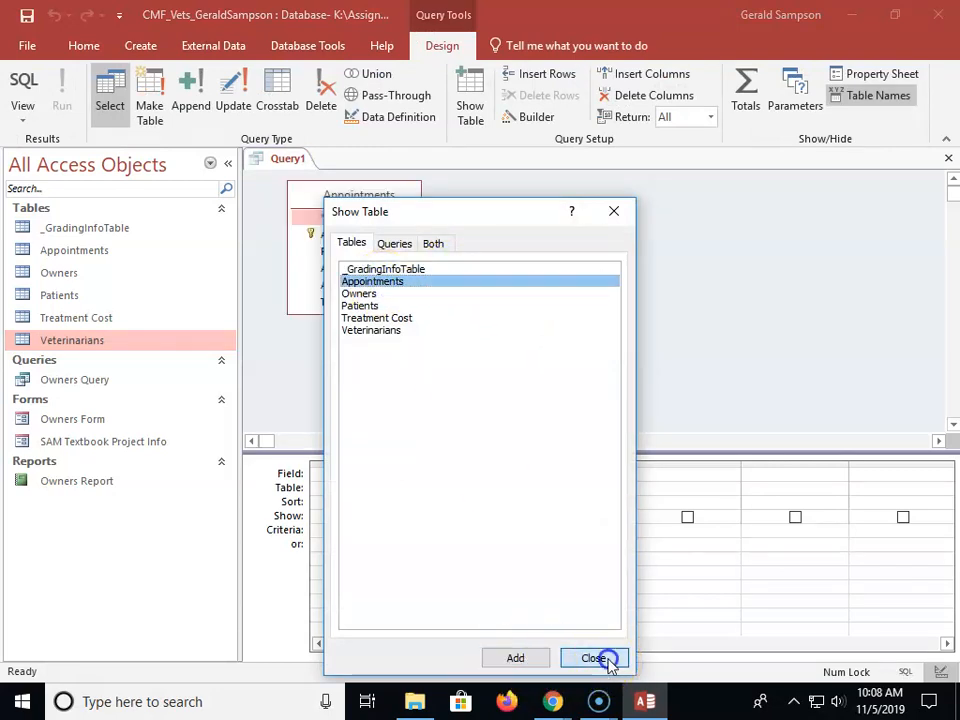
{"action": "left_click_drag", "start_coordinate": [359, 313], "coordinate": [358, 396]}
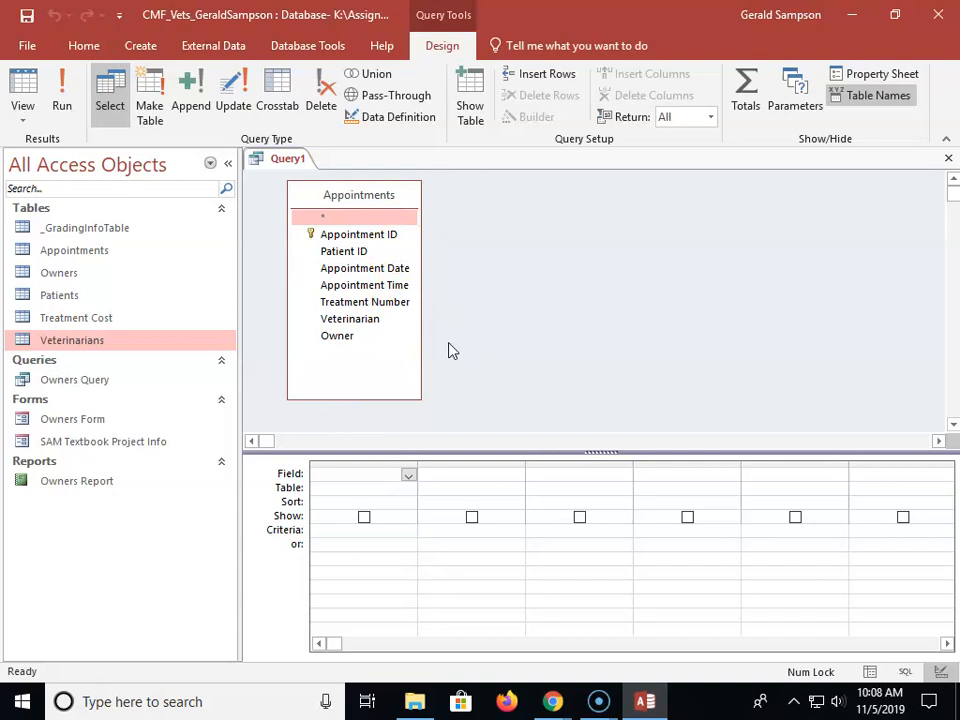
Add the Veterinarian and Appointment Date fields from Appointments to the query grid.
{"action": "left_click", "coordinate": [345, 320]}
{"action": "double_click", "coordinate": [345, 320]}
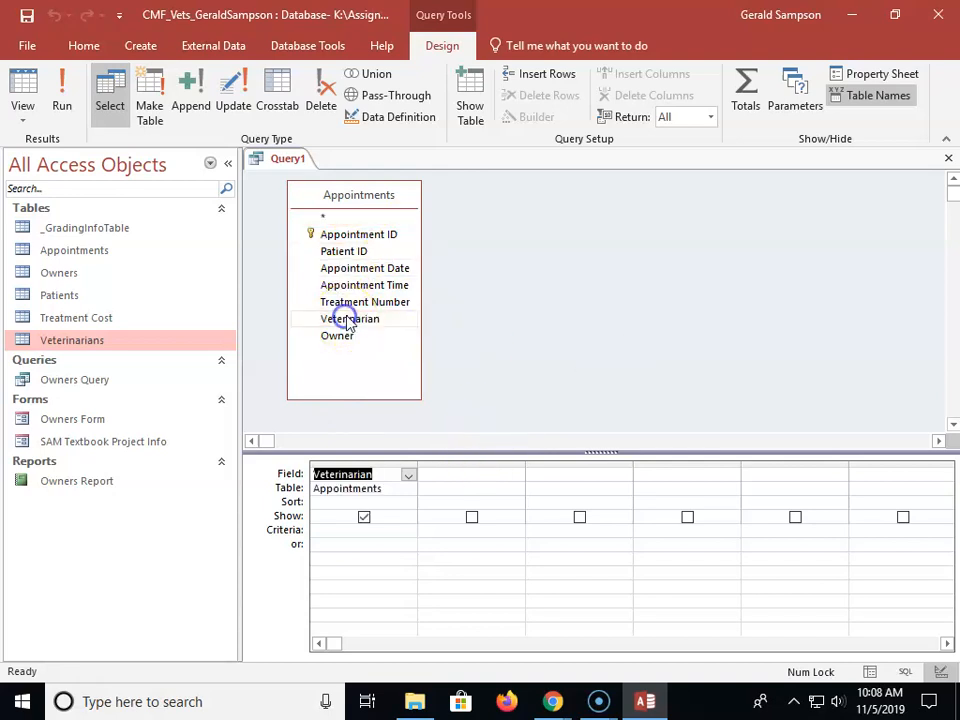
{"action": "double_click", "coordinate": [377, 268]}
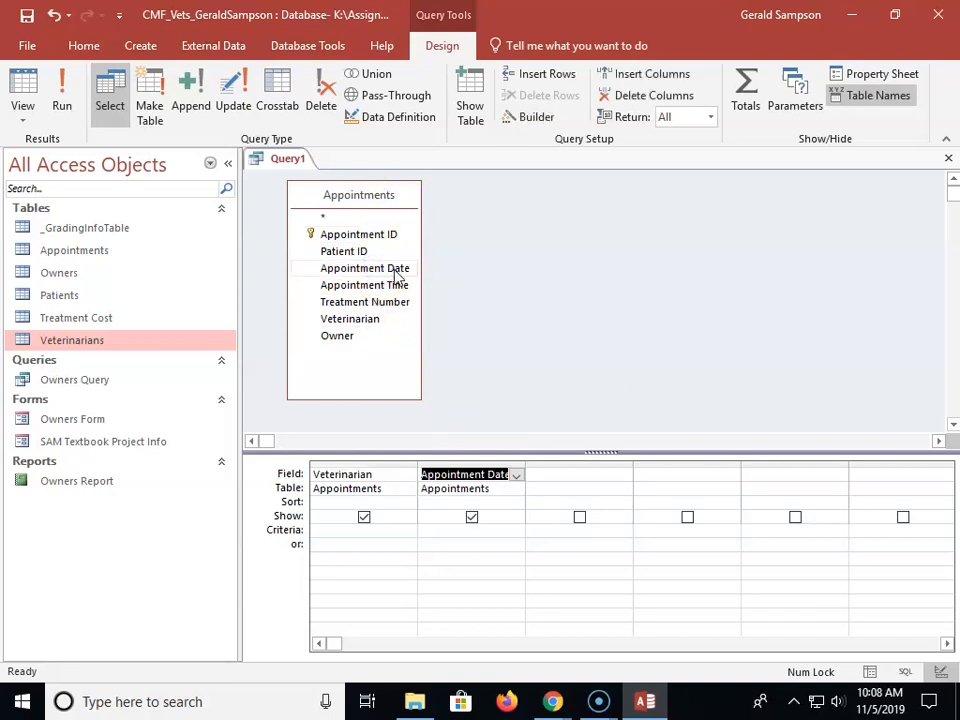
Add the Appointment Time, Patient ID, Treatment Number and Owner fields from Appointments to the query grid.
{"action": "double_click", "coordinate": [375, 285]}
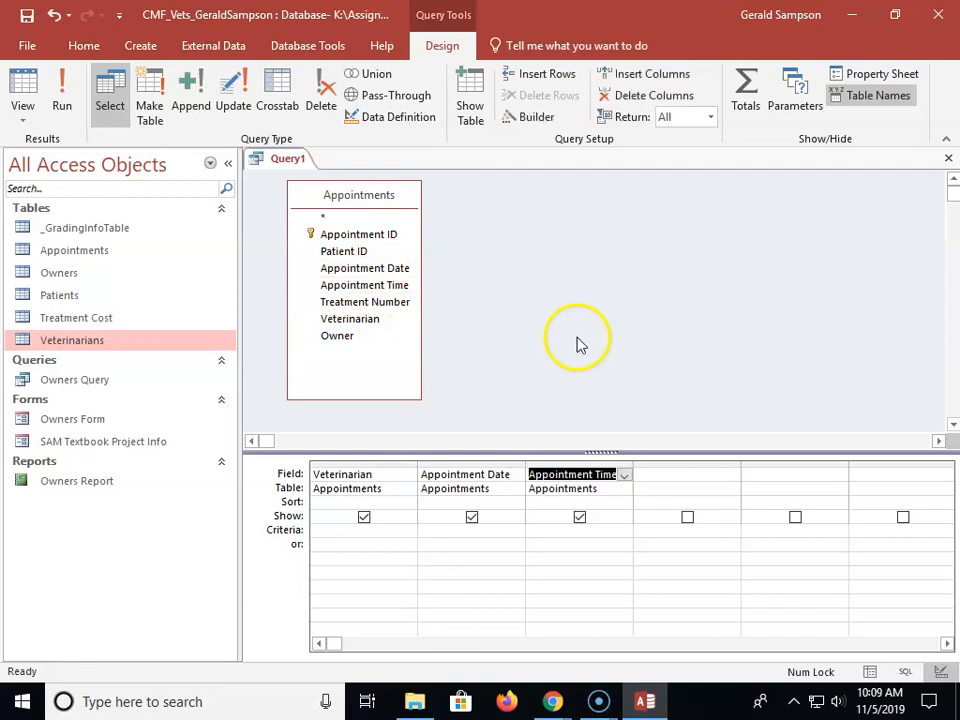
{"action": "double_click", "coordinate": [358, 251]}
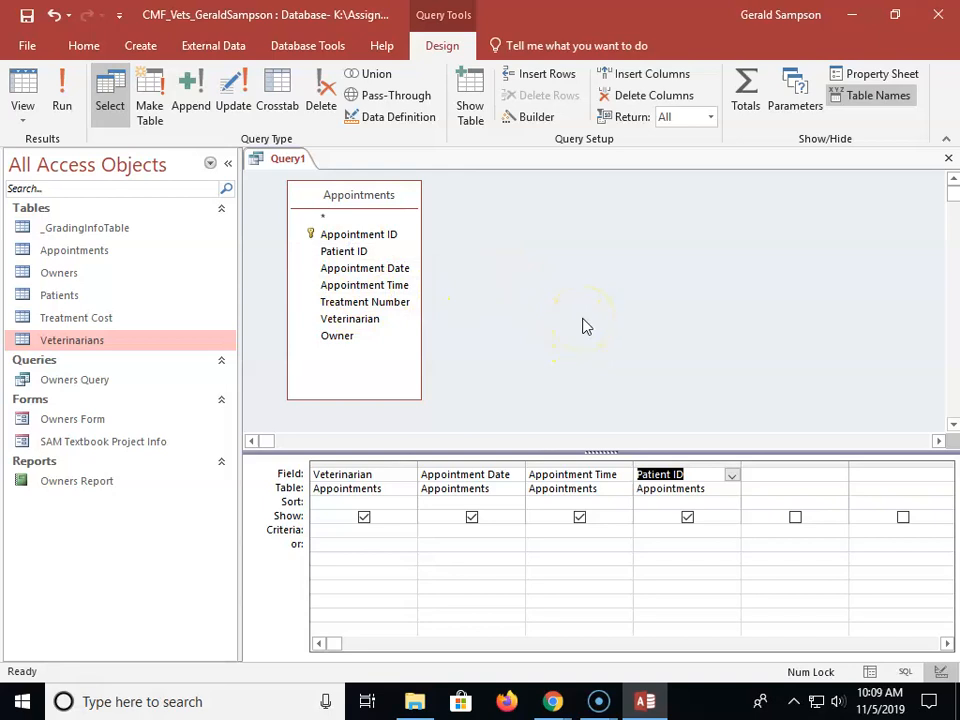
{"action": "double_click", "coordinate": [385, 303]}
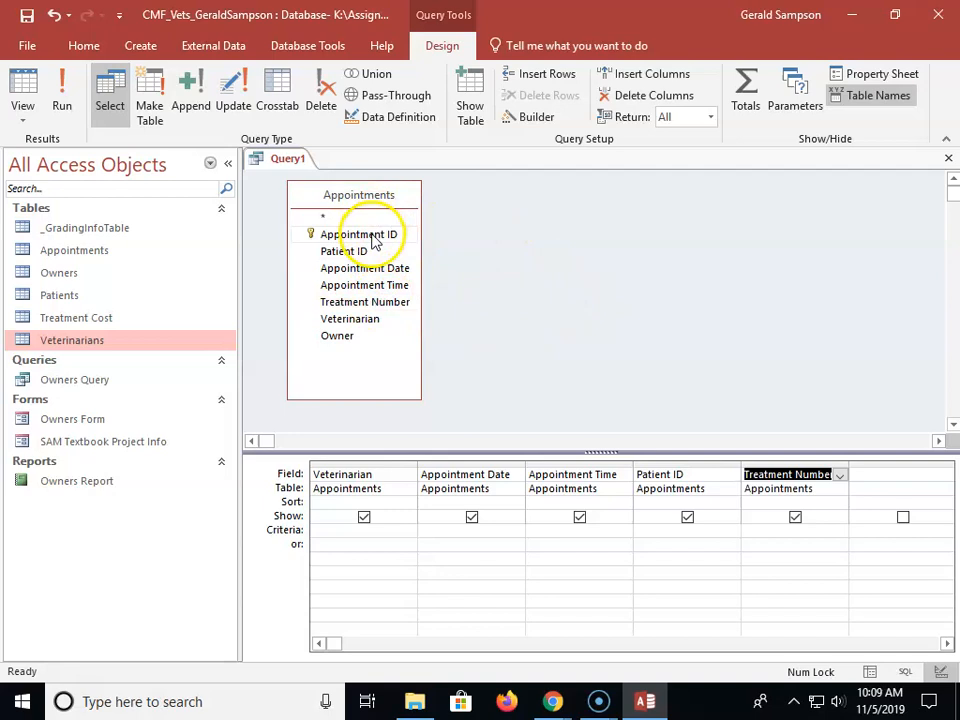
{"action": "left_click", "coordinate": [343, 338]}
{"action": "double_click", "coordinate": [343, 337]}
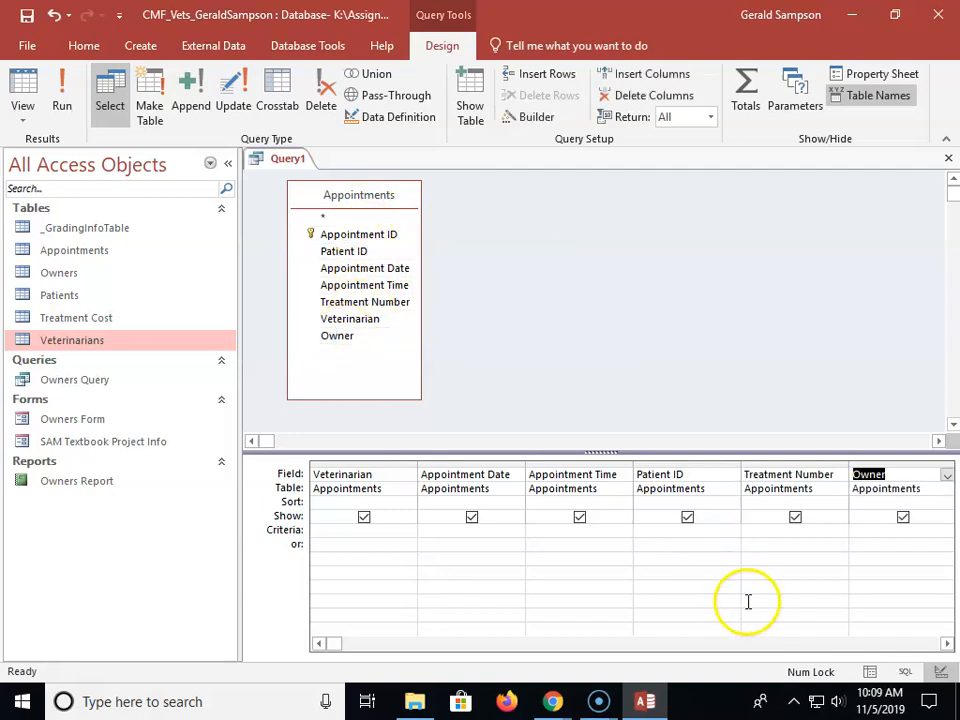
Test-run the appointments query, add G01 as the criterion for Veterinarian in Design view, and run it again.
{"action": "left_click", "coordinate": [230, 163]}
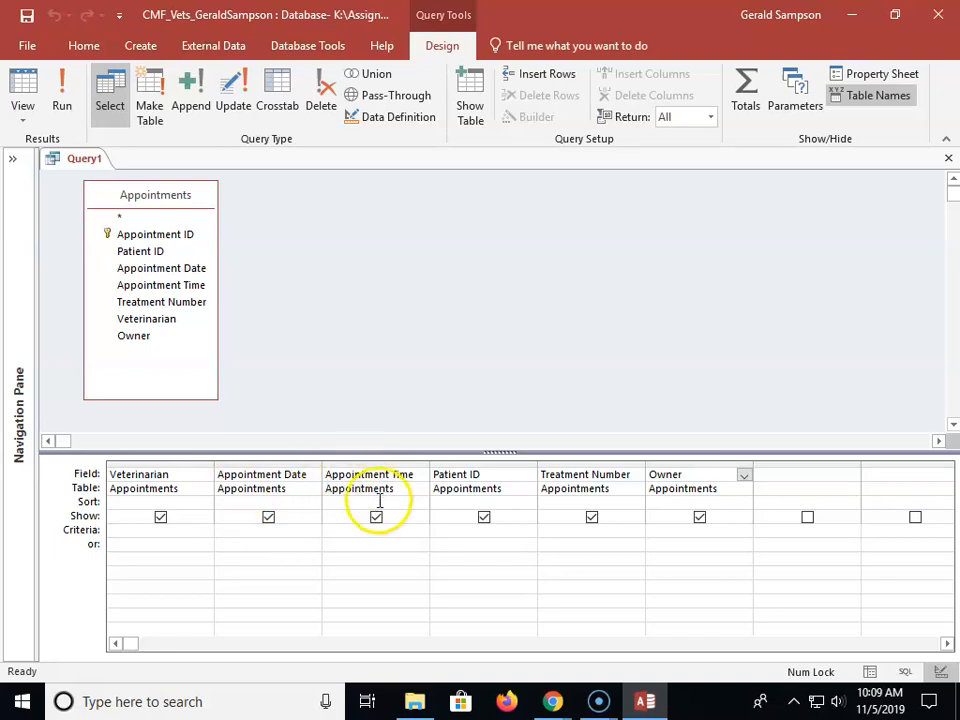
{"action": "left_click", "coordinate": [71, 66]}
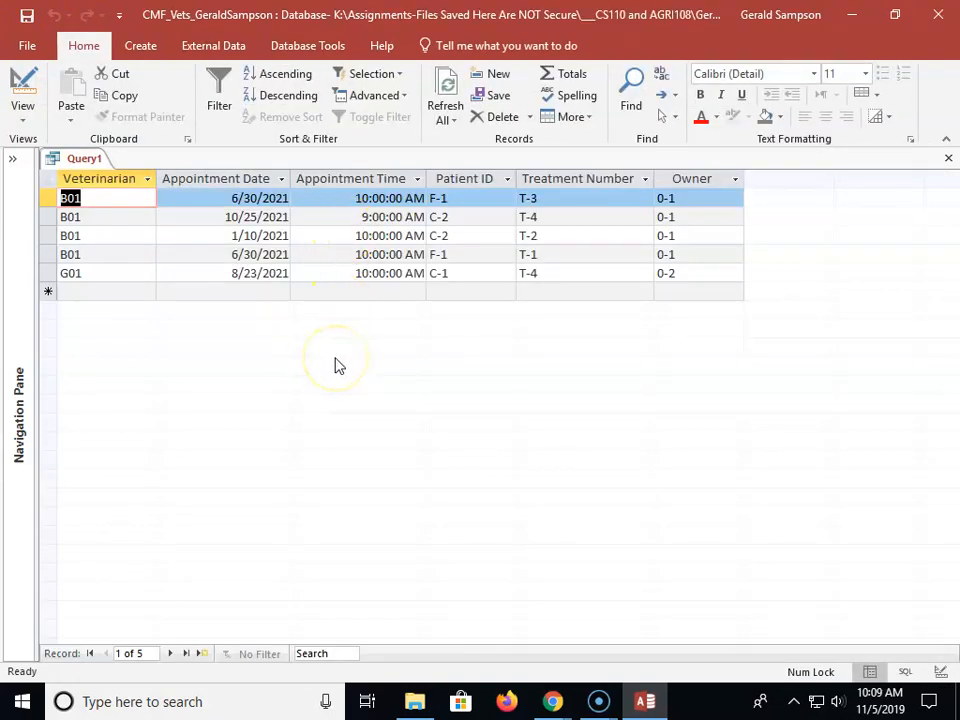
{"action": "left_click", "coordinate": [33, 80]}
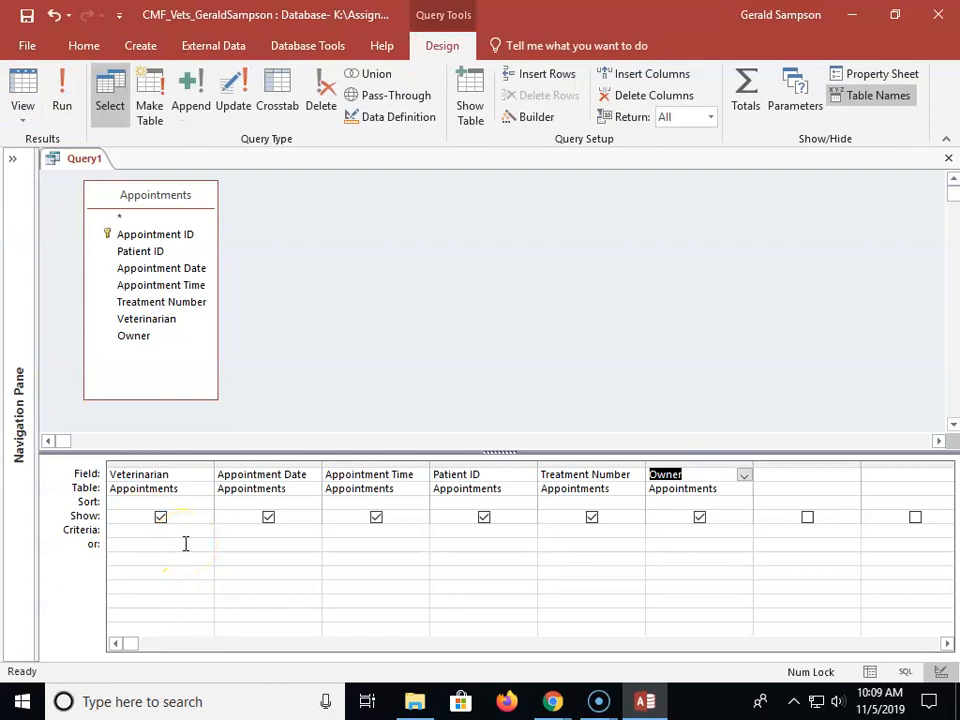
{"action": "left_click", "coordinate": [177, 530]}
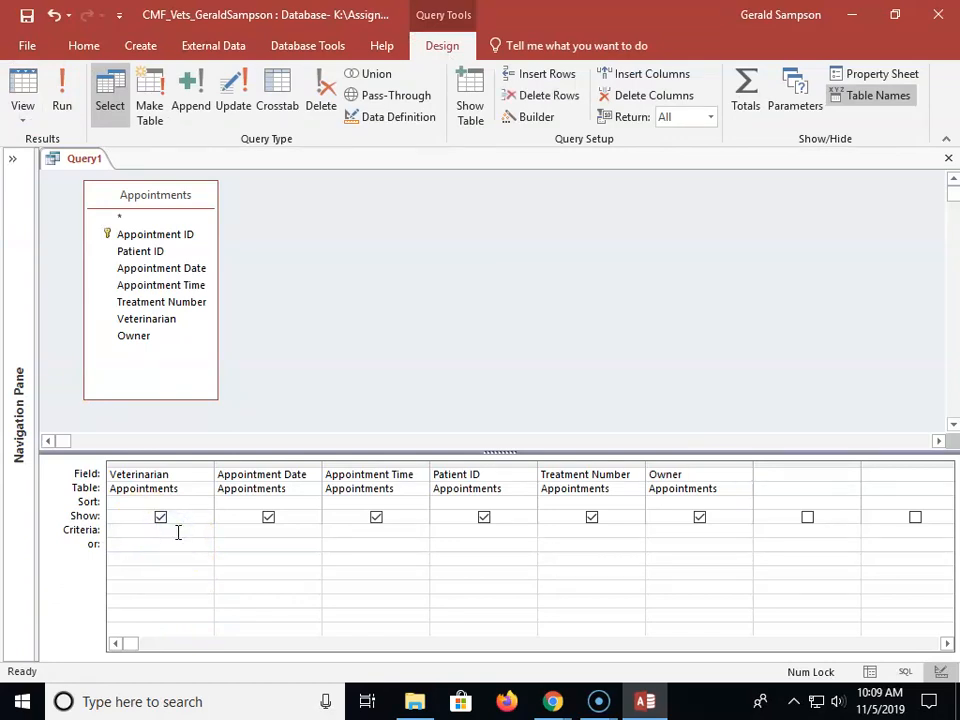
{"action": "type", "text": "G01"}
{"action": "left_click", "coordinate": [62, 101]}
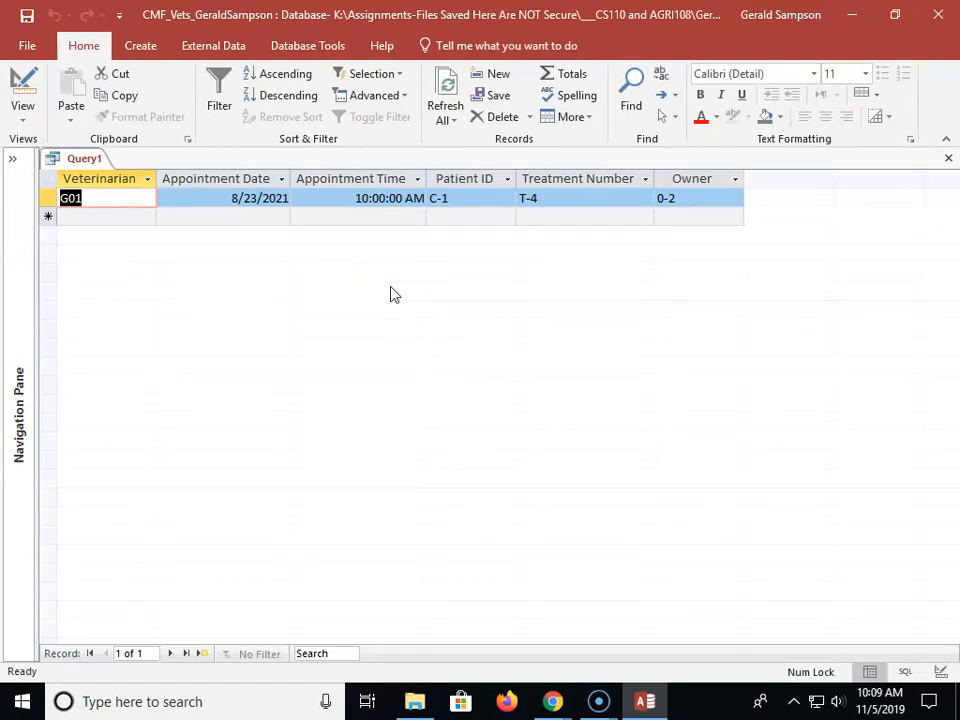
Save the appointments query as m02q01, close it and show the list of database objects.
{"action": "left_click", "coordinate": [27, 17]}
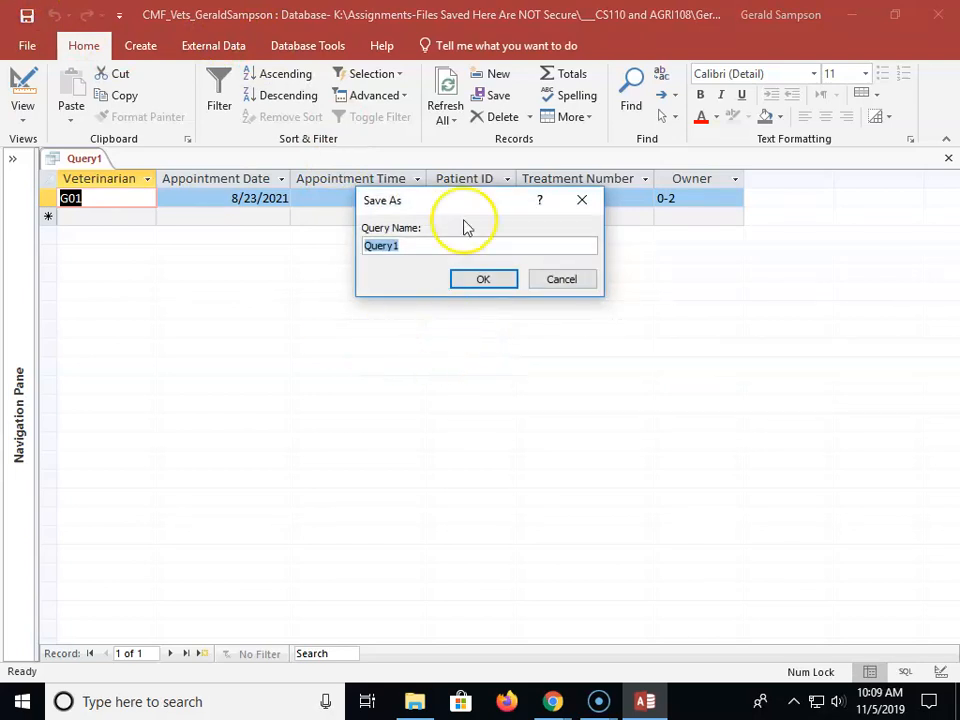
{"action": "type", "text": "m02q01"}
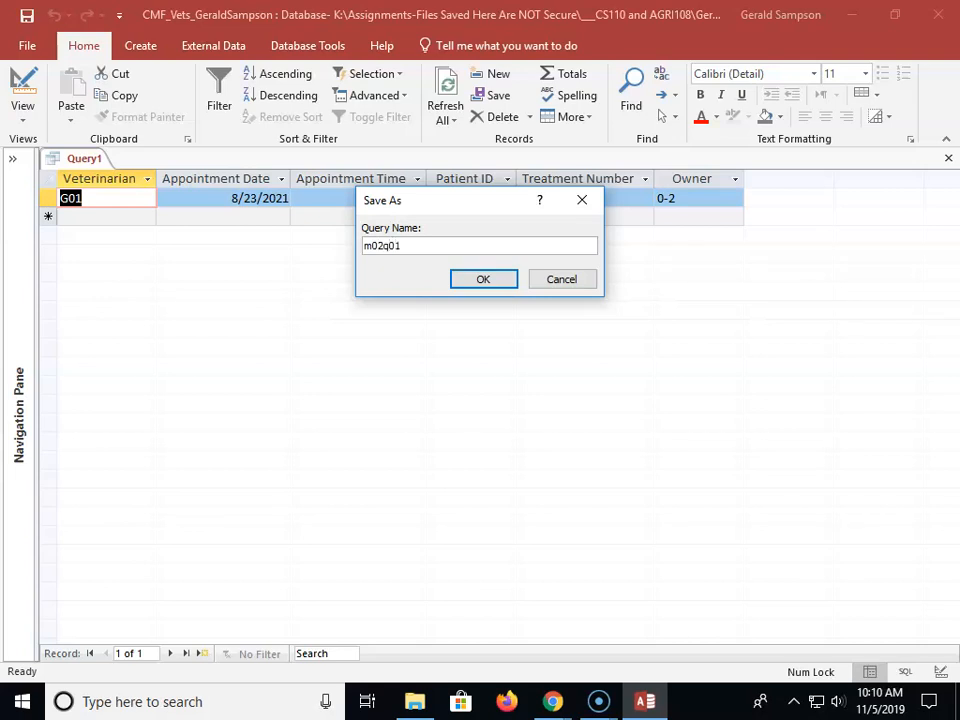
{"action": "left_click", "coordinate": [504, 276]}
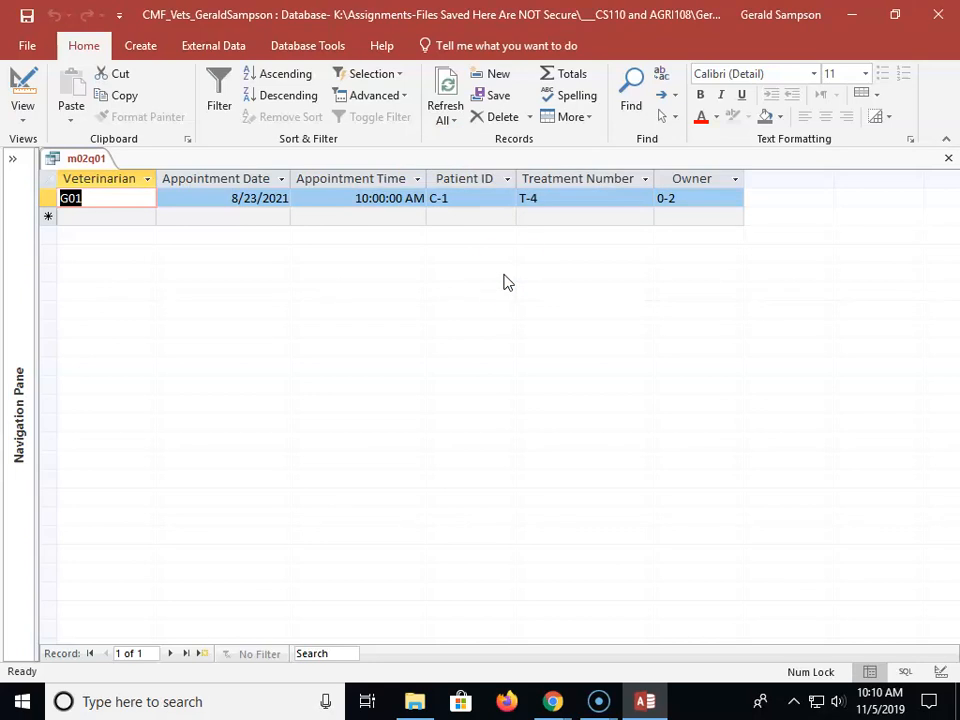
{"action": "left_click", "coordinate": [947, 158]}
{"action": "left_click", "coordinate": [14, 159]}
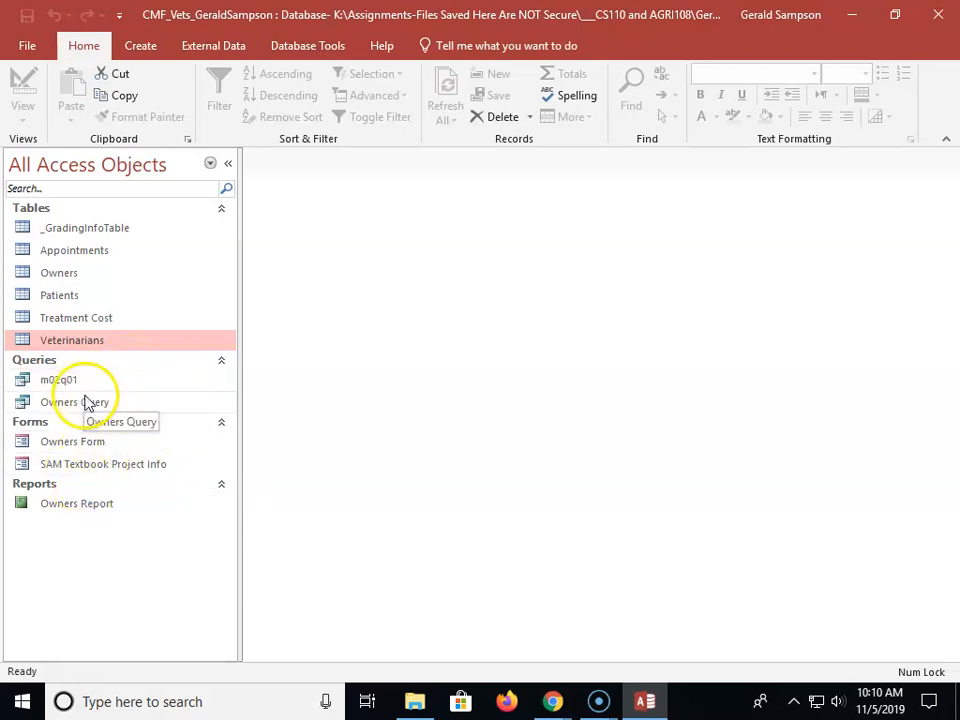
Open the Owners Query, give its datasheet the full width and switch it to Design view.
{"action": "double_click", "coordinate": [86, 400]}
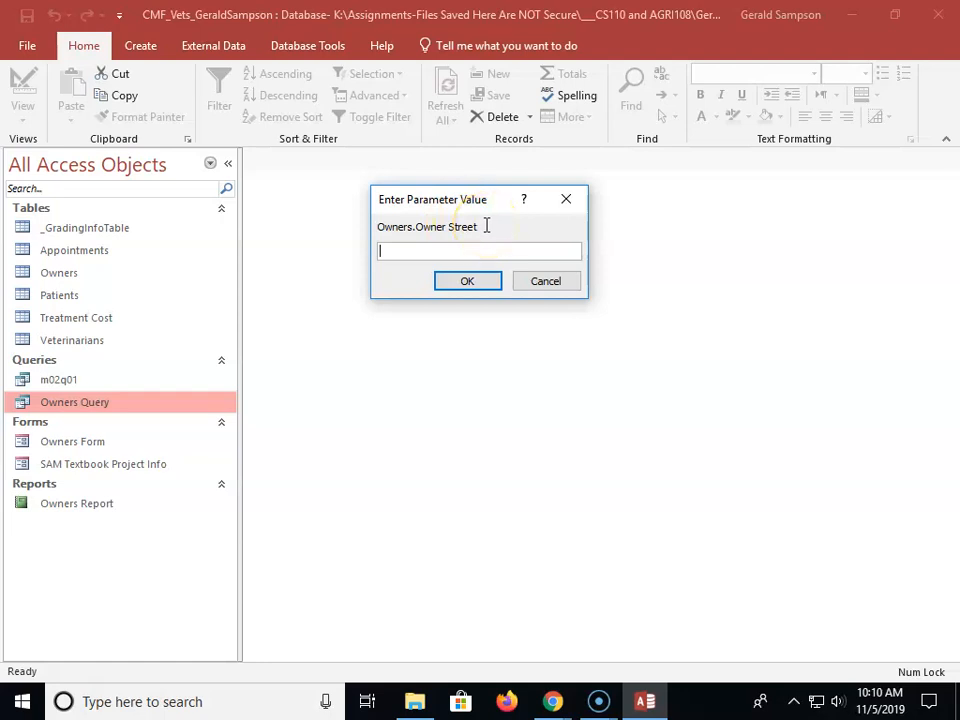
{"action": "left_click", "coordinate": [183, 549]}
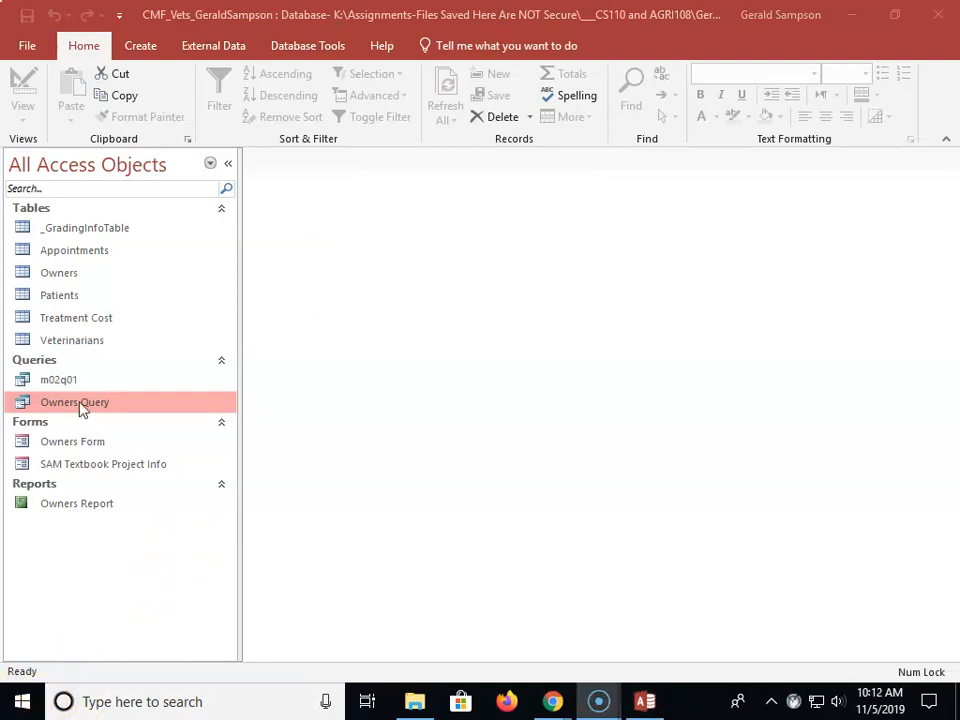
{"action": "double_click", "coordinate": [79, 401]}
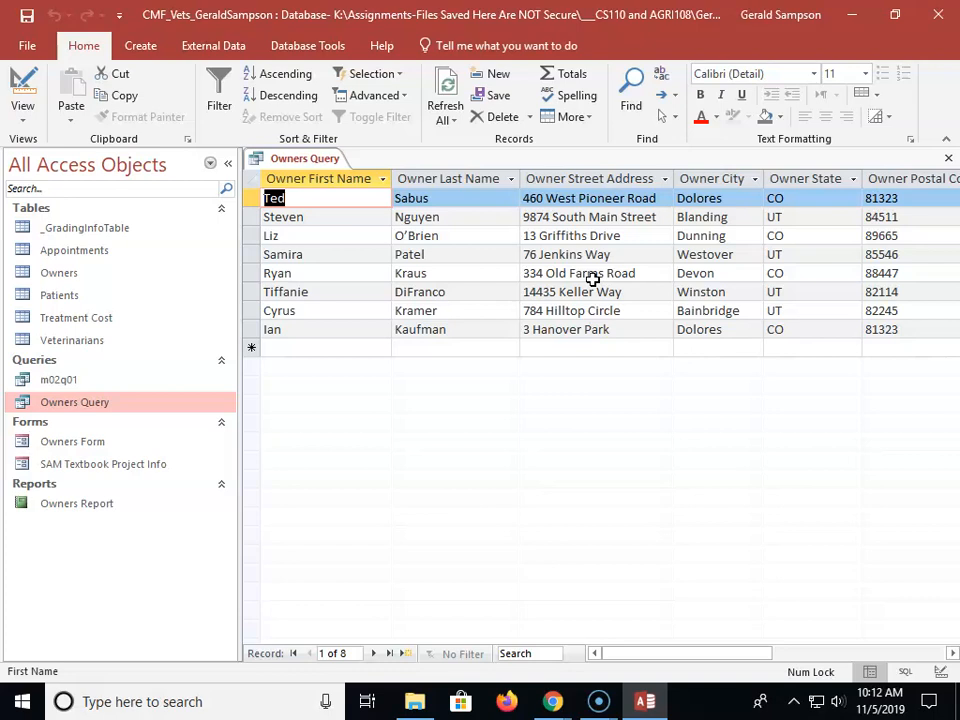
{"action": "left_click", "coordinate": [227, 163]}
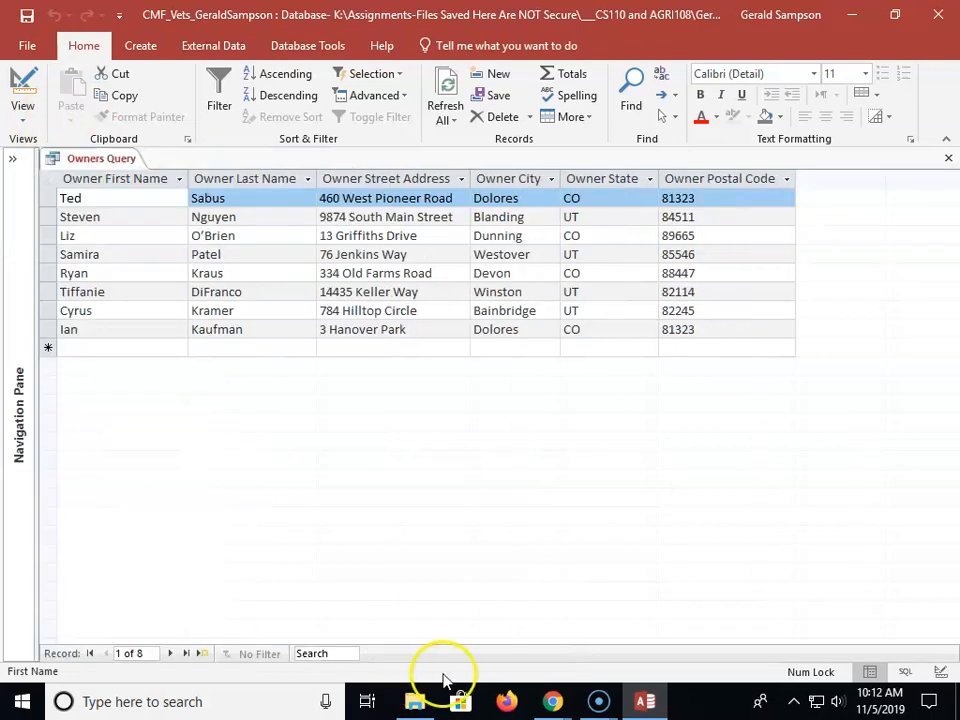
{"action": "left_click", "coordinate": [22, 82]}
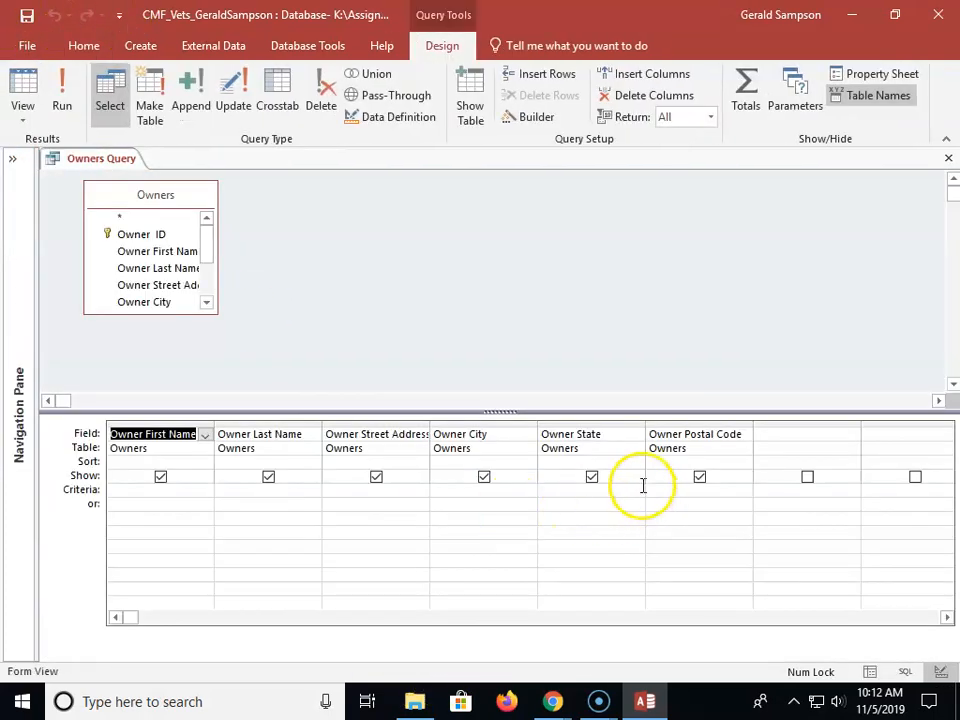
Enter U* as the criterion for the Owner State field and run the query.
{"action": "left_click", "coordinate": [559, 491]}
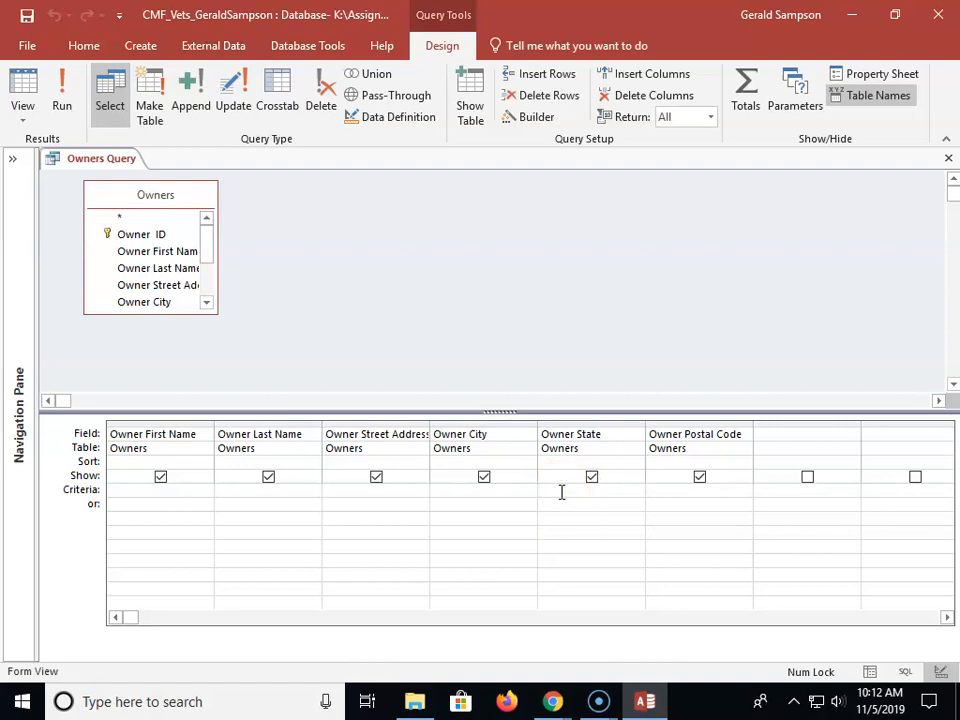
{"action": "type", "text": "U*"}
{"action": "left_click", "coordinate": [62, 93]}
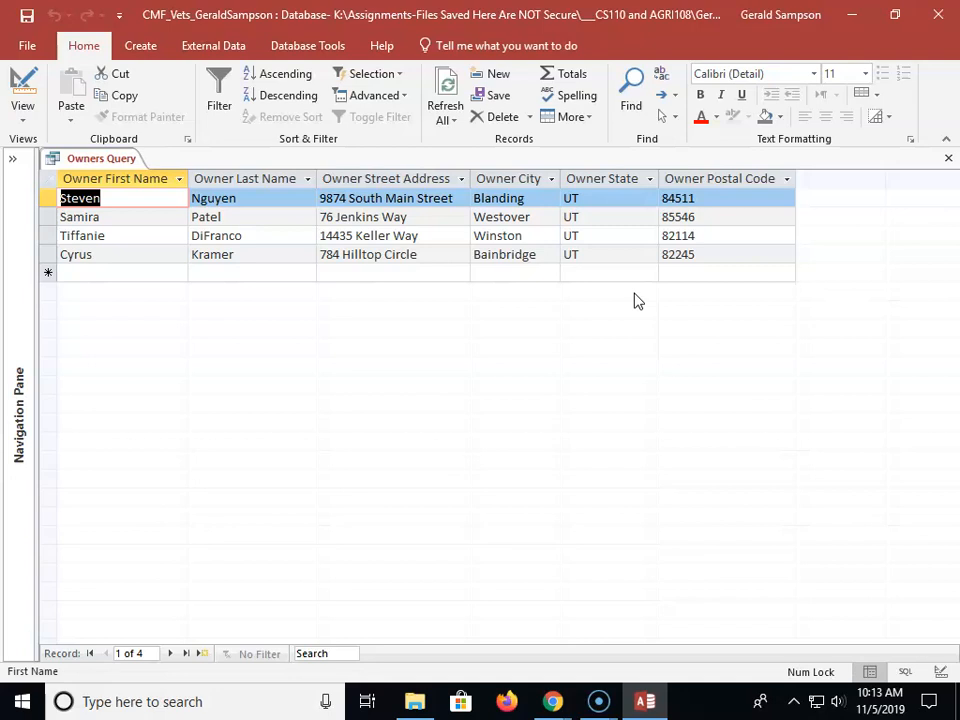
Return to Design view, replace the whole Owner State criterion with lowercase u* and rerun the query.
{"action": "left_click", "coordinate": [24, 100]}
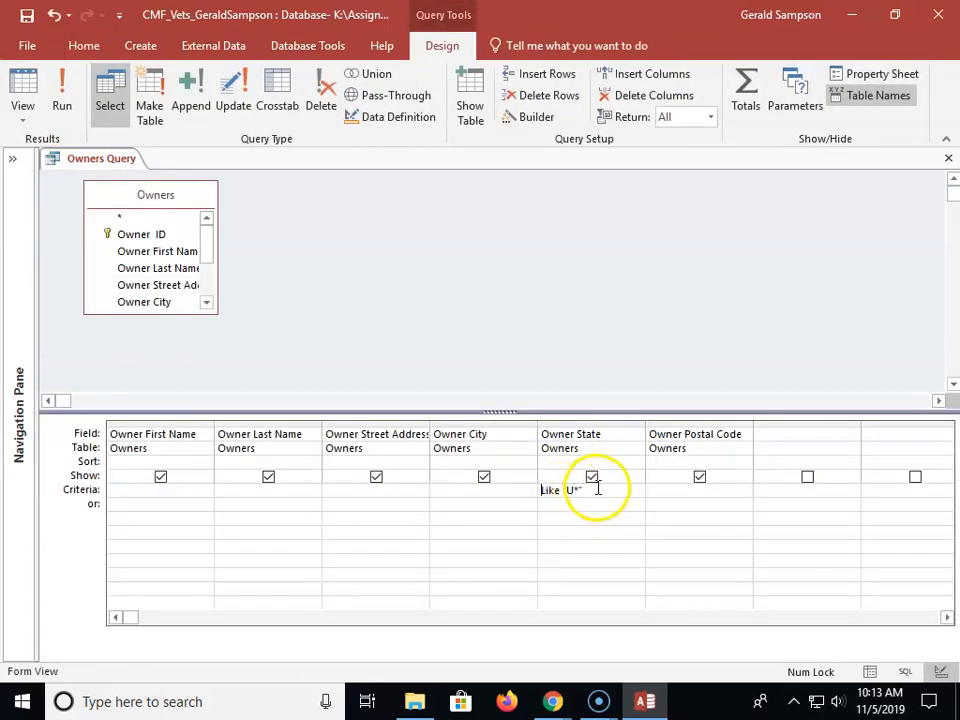
{"action": "left_click_drag", "start_coordinate": [594, 487], "coordinate": [473, 494]}
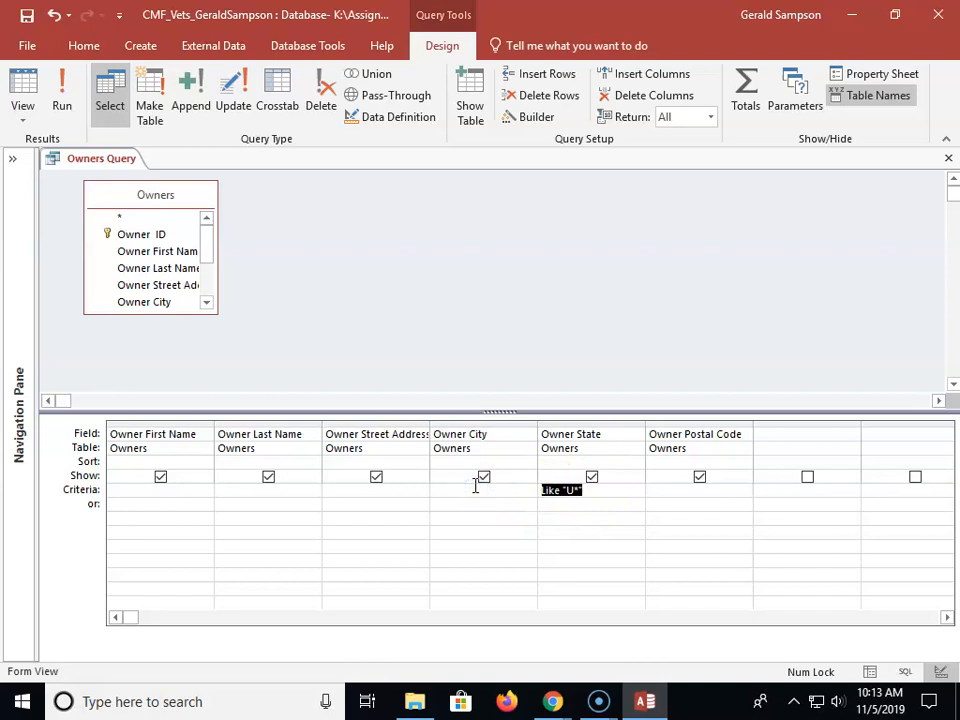
{"action": "type", "text": "u"}
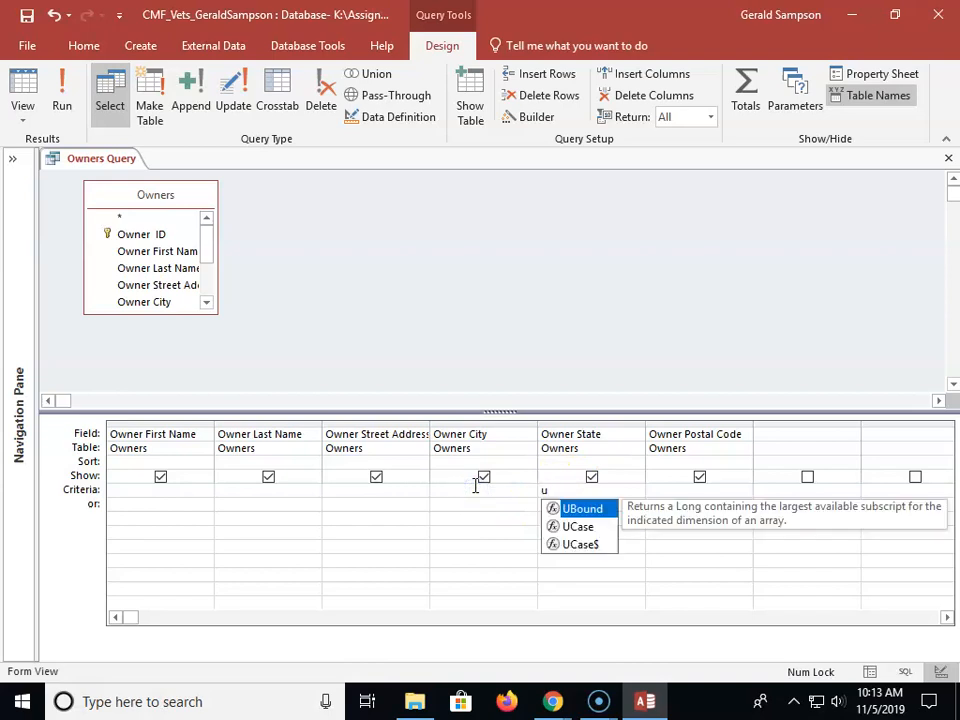
{"action": "type", "text": "*"}
{"action": "left_click", "coordinate": [64, 76]}
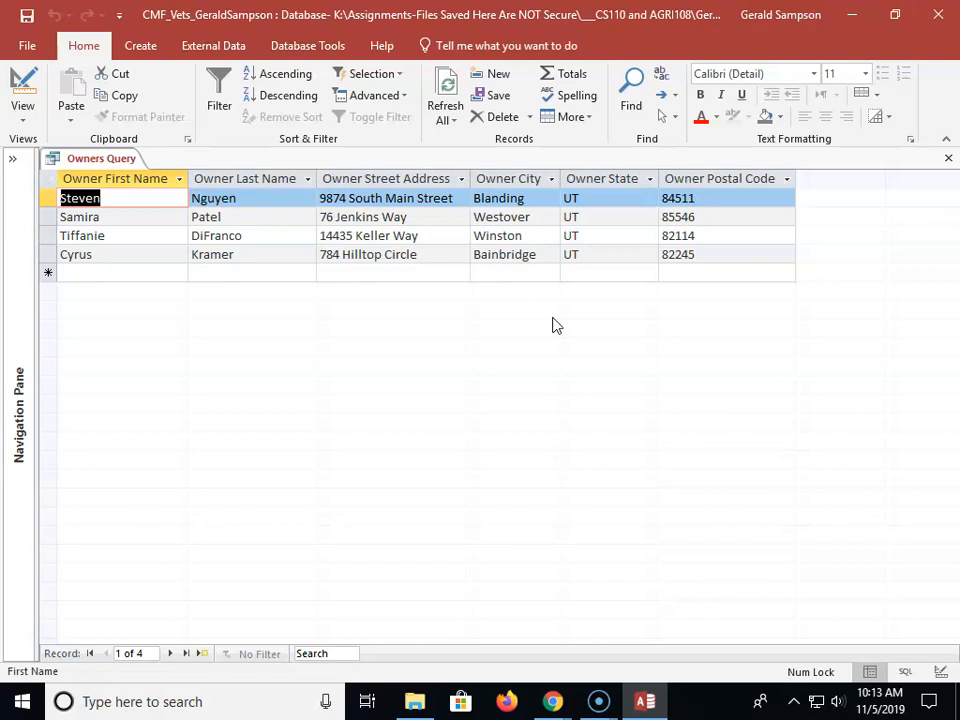
Save the modified Owners Query as a new query object named m02q02.
{"action": "left_click", "coordinate": [27, 46]}
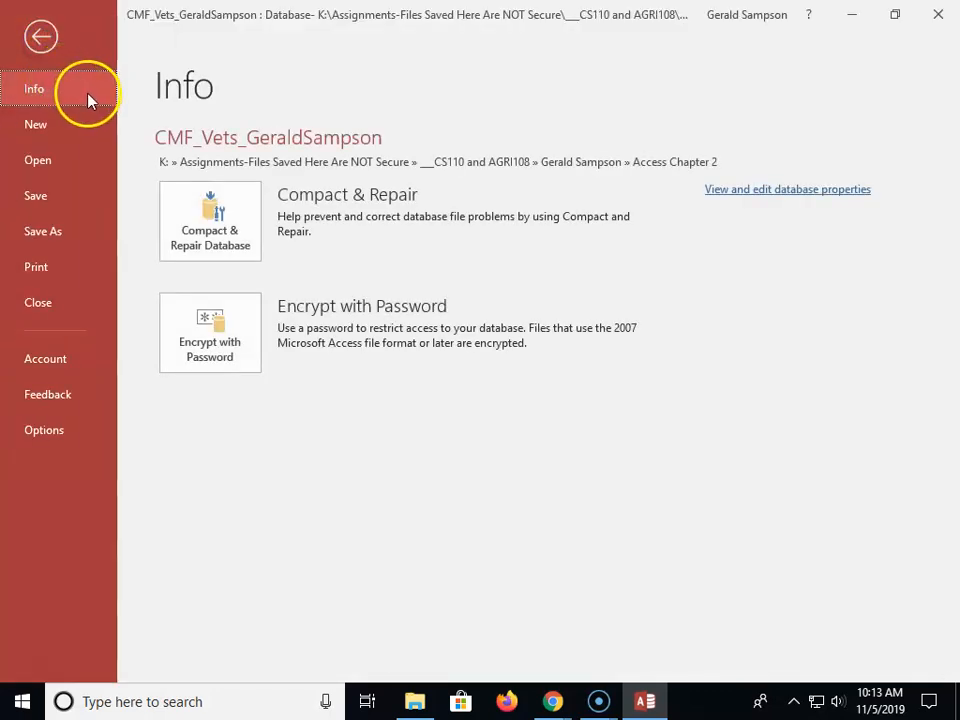
{"action": "left_click", "coordinate": [62, 234]}
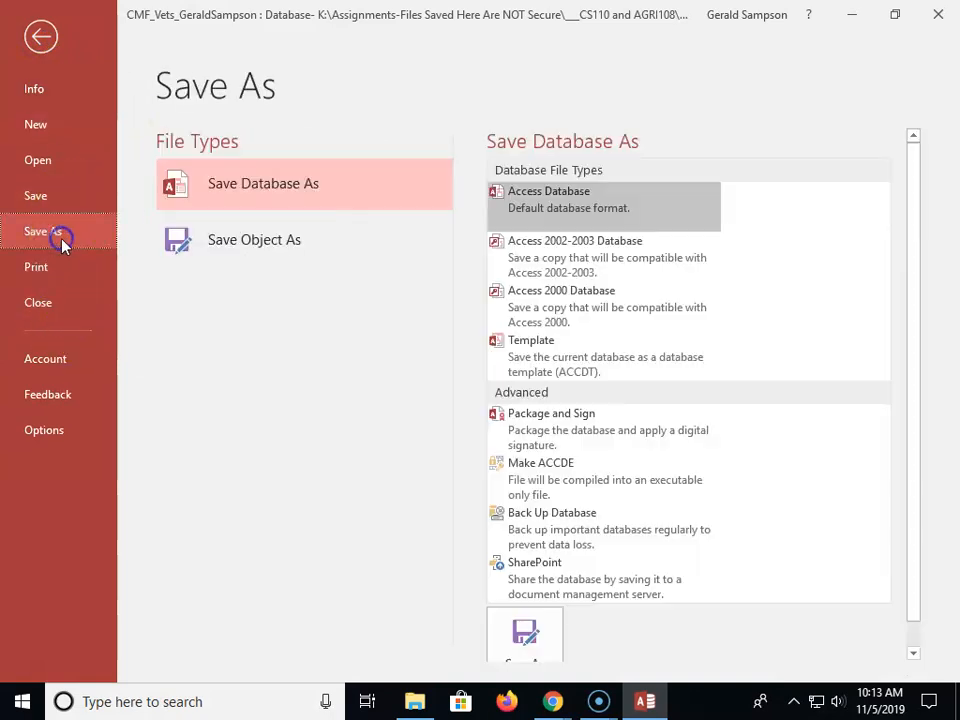
{"action": "left_click", "coordinate": [243, 247]}
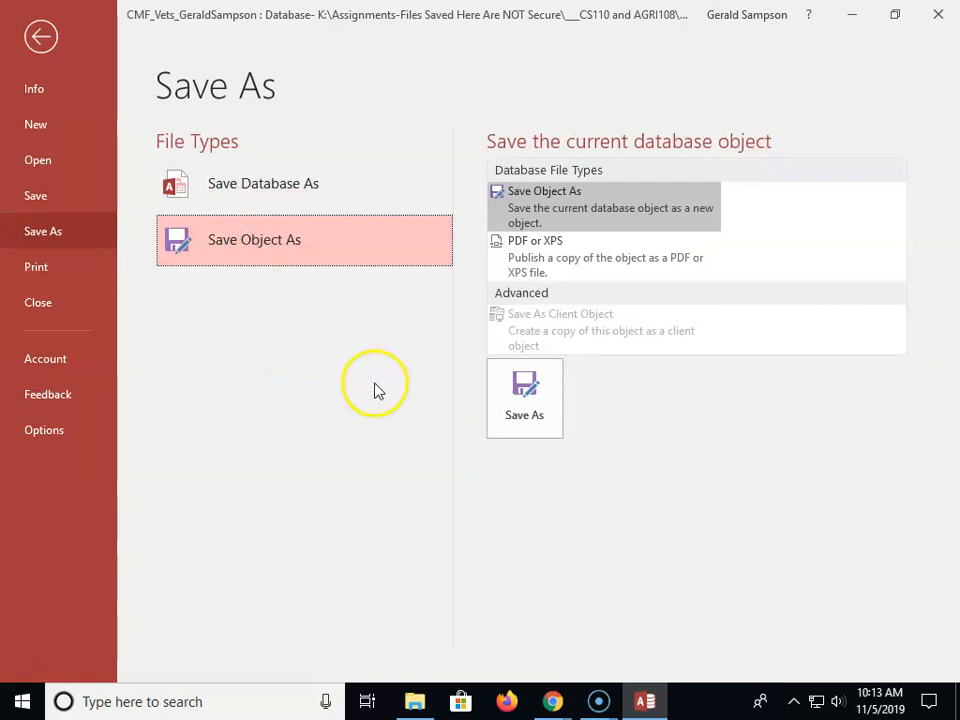
{"action": "left_click", "coordinate": [510, 399]}
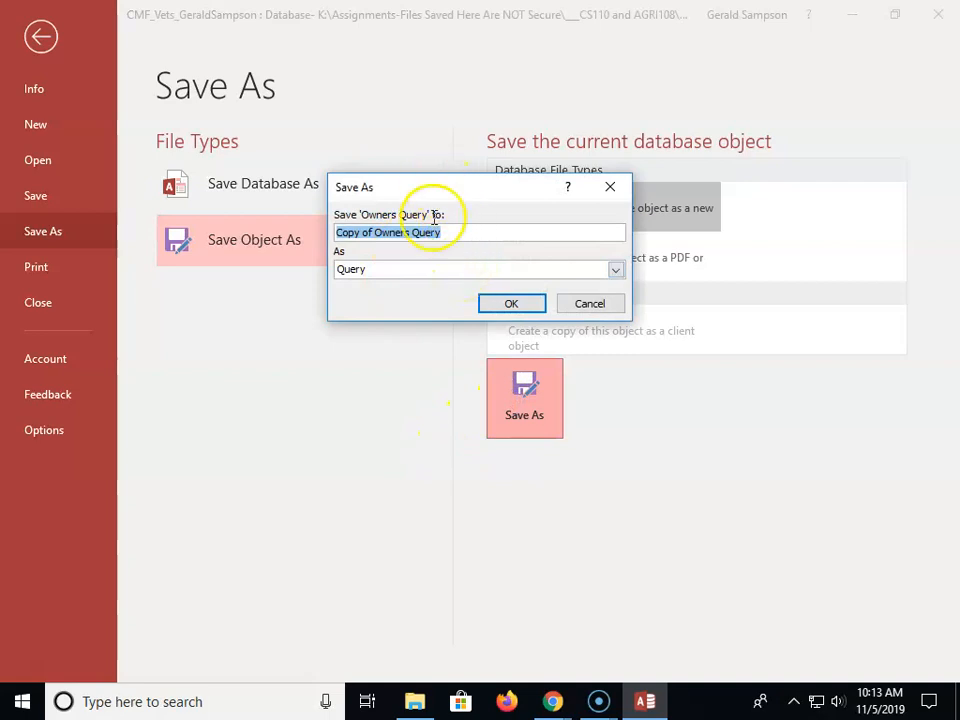
{"action": "type", "text": "m"}
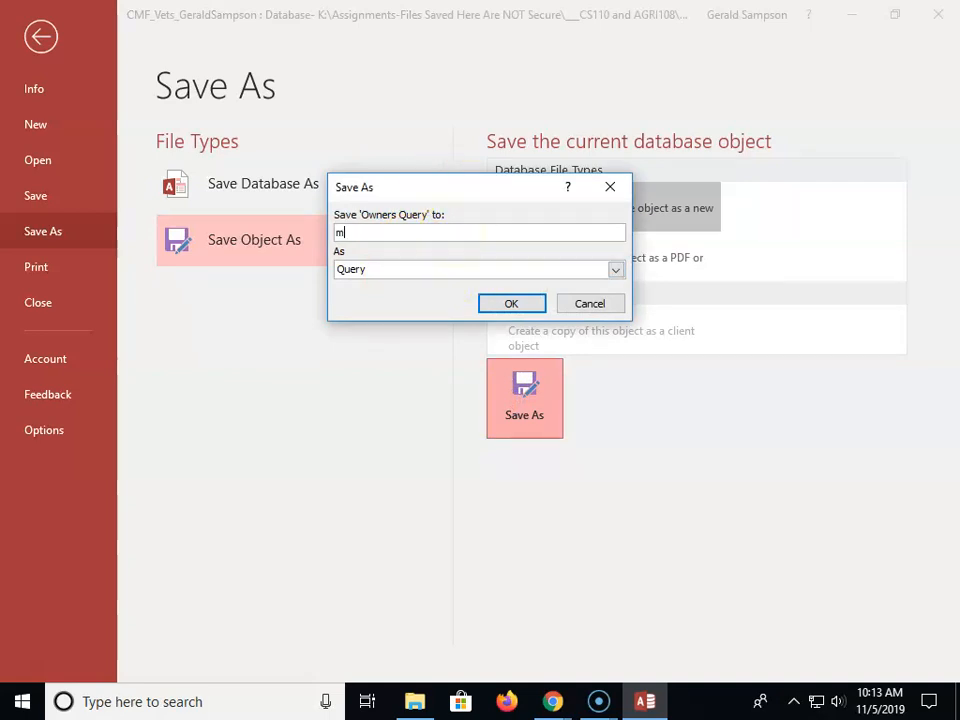
{"action": "type", "text": "02q02"}
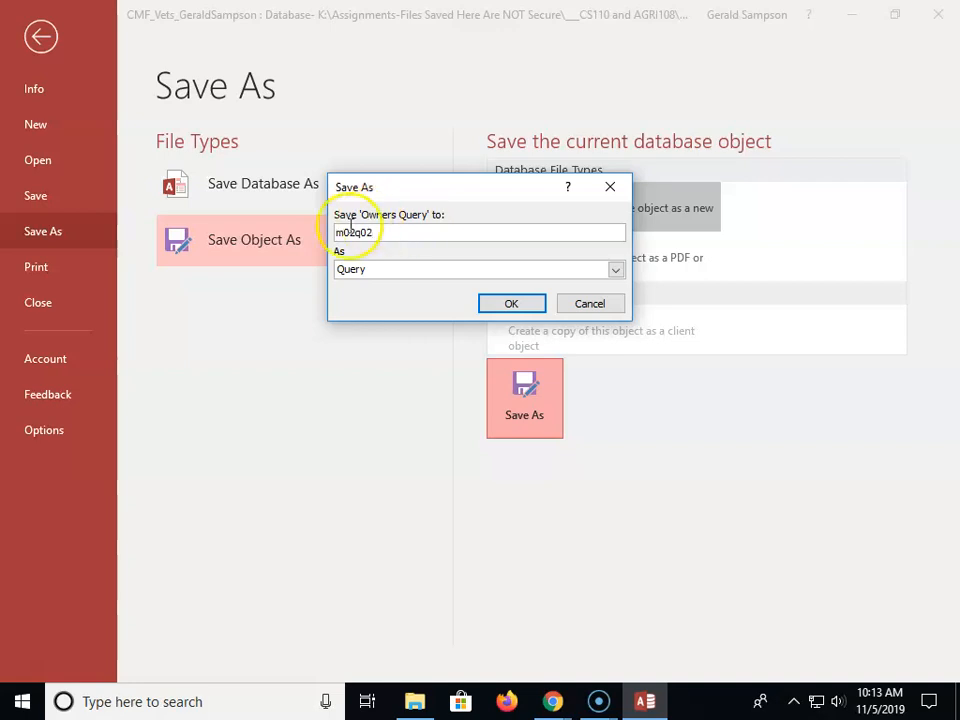
{"action": "left_click_drag", "start_coordinate": [347, 234], "coordinate": [360, 234]}
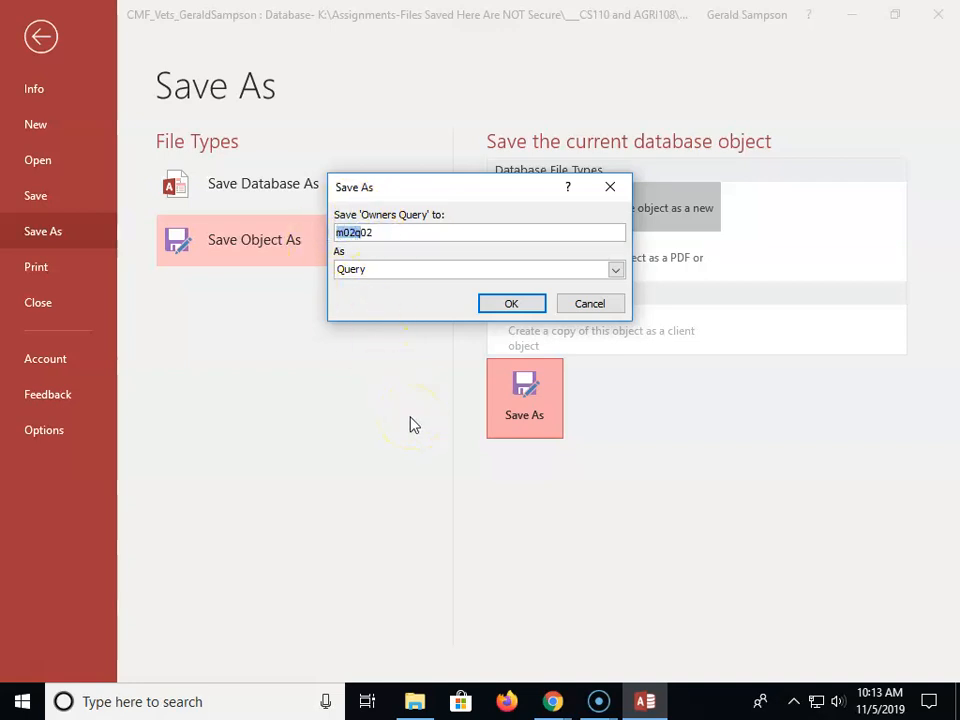
{"action": "left_click", "coordinate": [511, 303]}
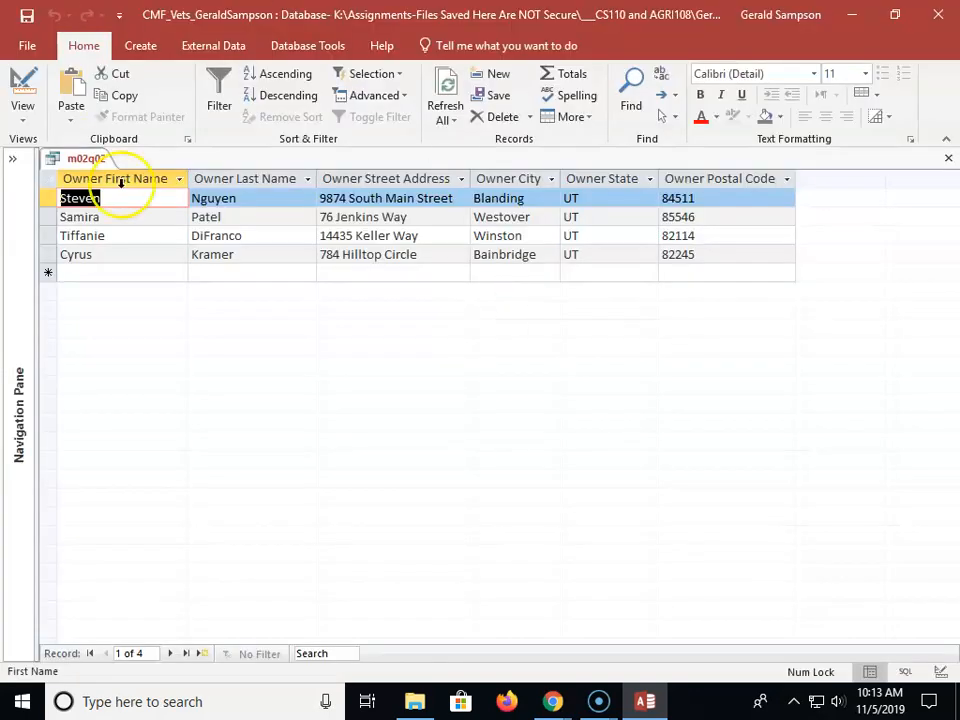
Close the m02q02 query and show the list of database objects again.
{"action": "left_click", "coordinate": [948, 158]}
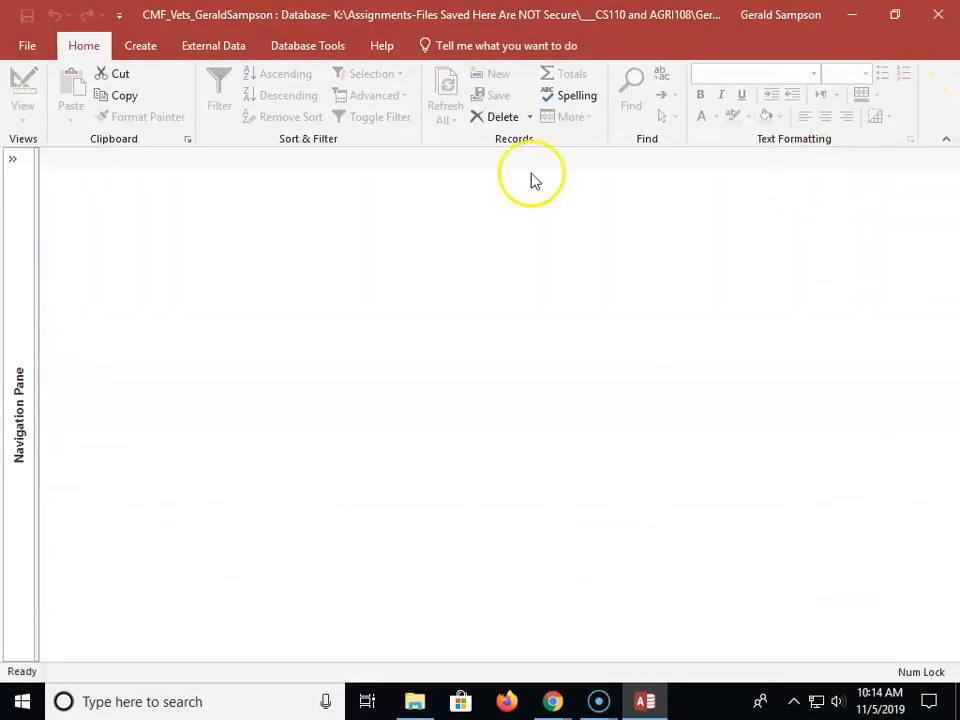
{"action": "left_click", "coordinate": [14, 180]}
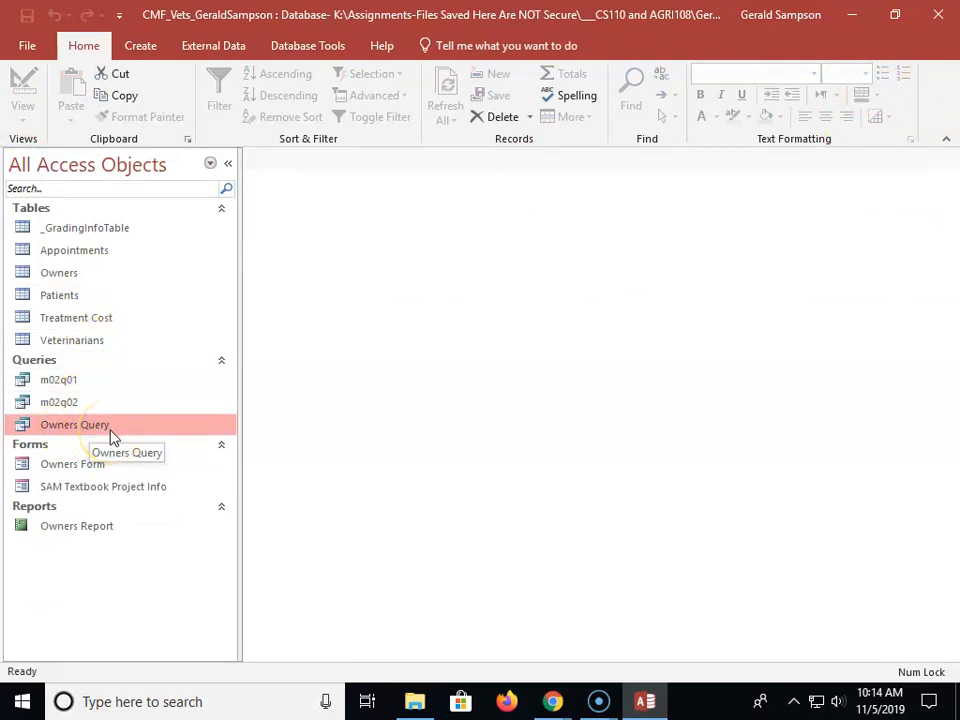
{"action": "left_click", "coordinate": [31, 692]}
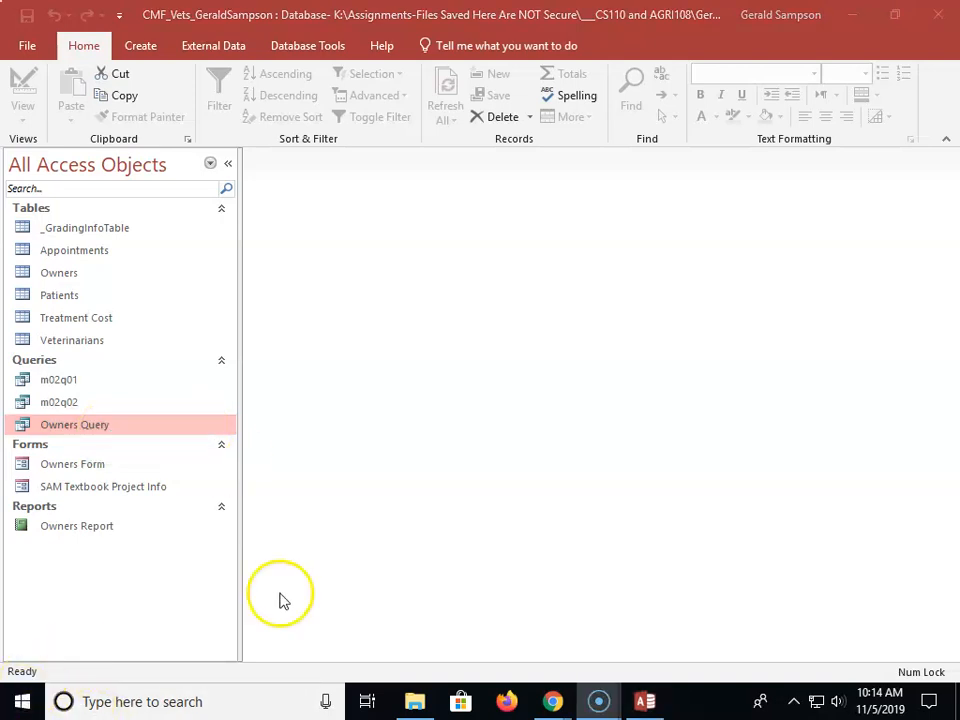
Run the Owners Query with 813* as the Owner Postal Code criterion and close it without saving the design changes.
{"action": "right_click", "coordinate": [96, 426]}
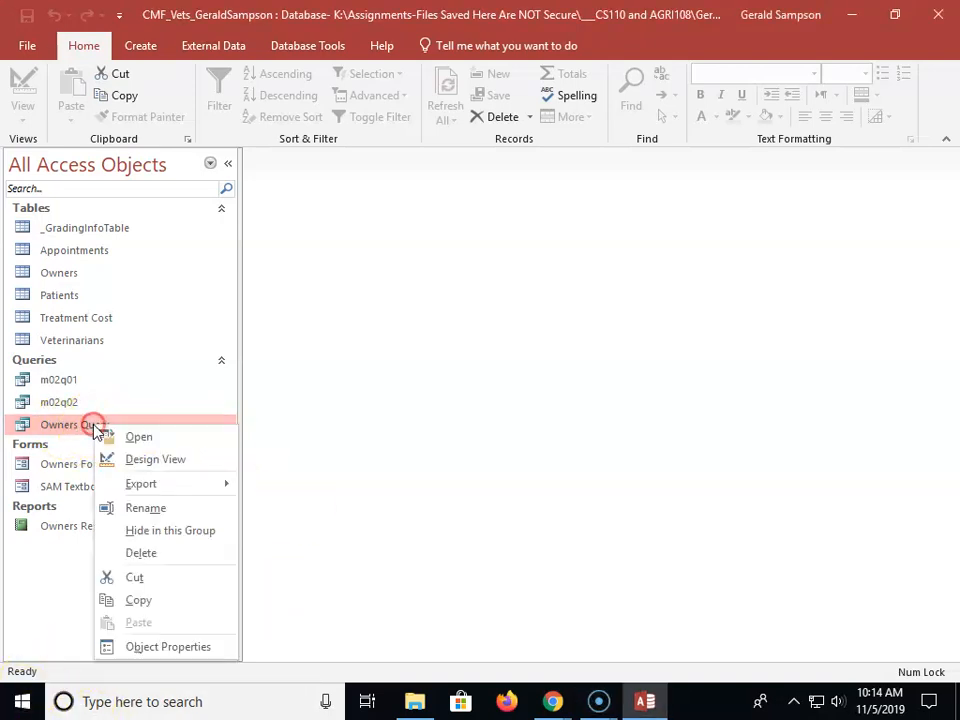
{"action": "left_click", "coordinate": [141, 462]}
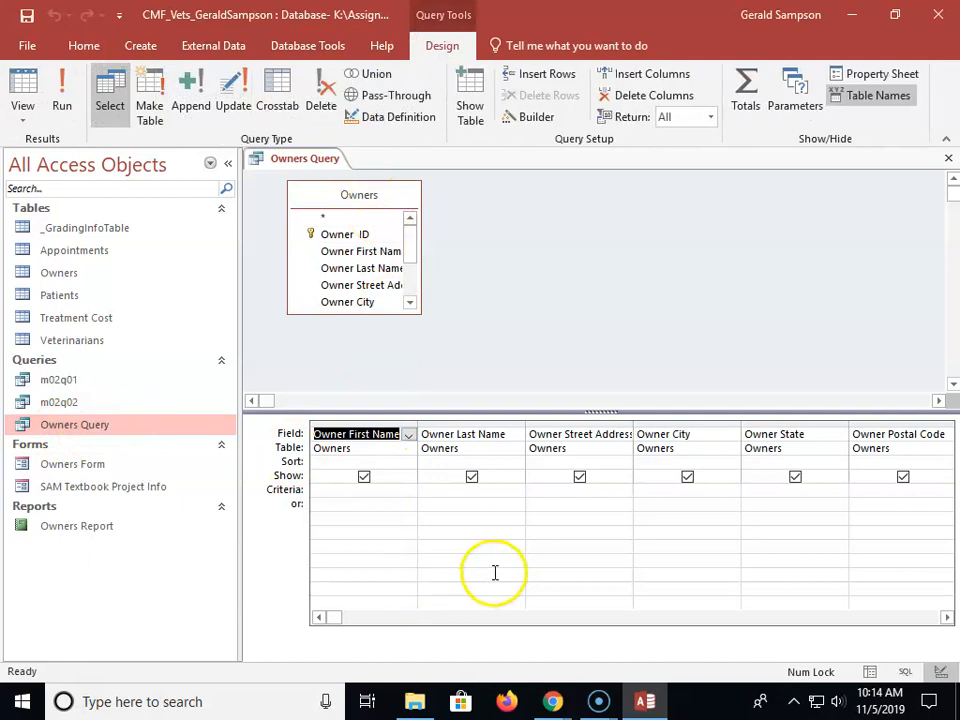
{"action": "left_click", "coordinate": [228, 164]}
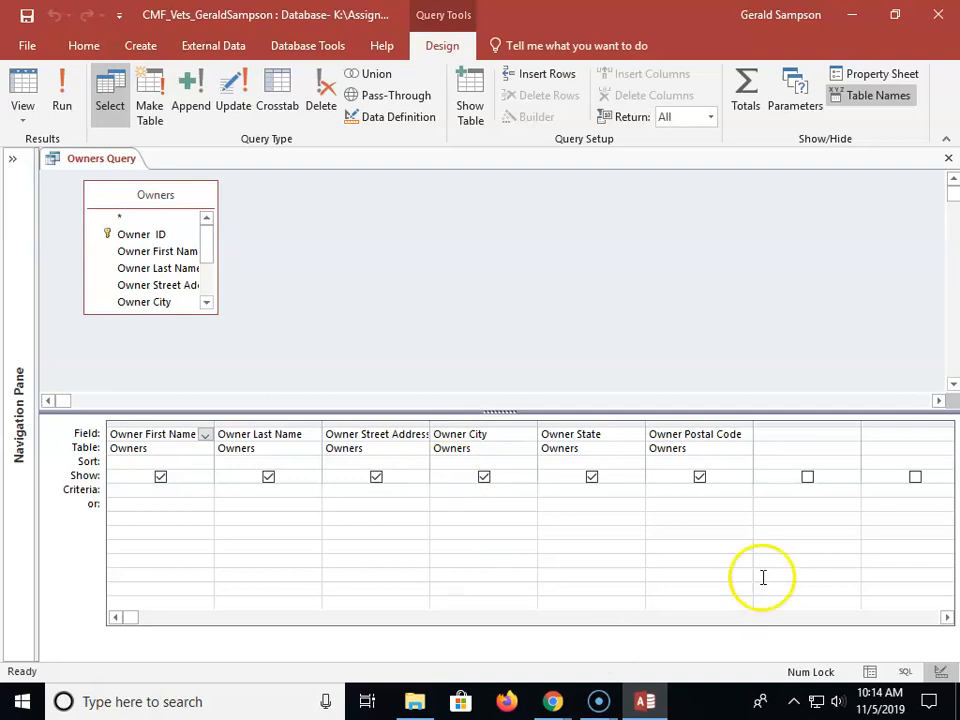
{"action": "left_click", "coordinate": [687, 492]}
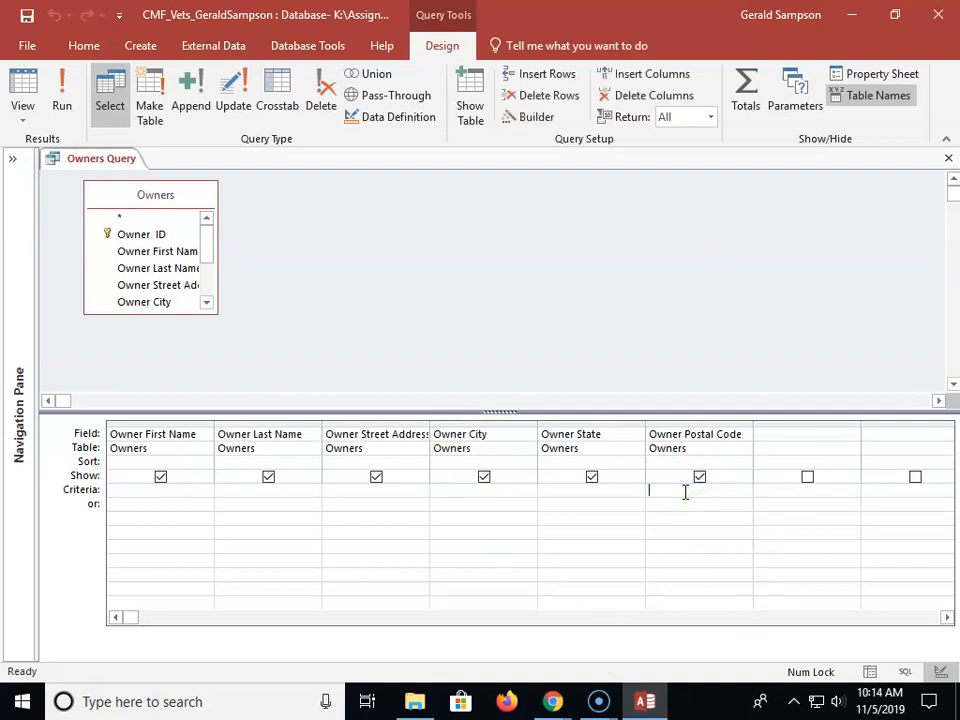
{"action": "type", "text": "813*"}
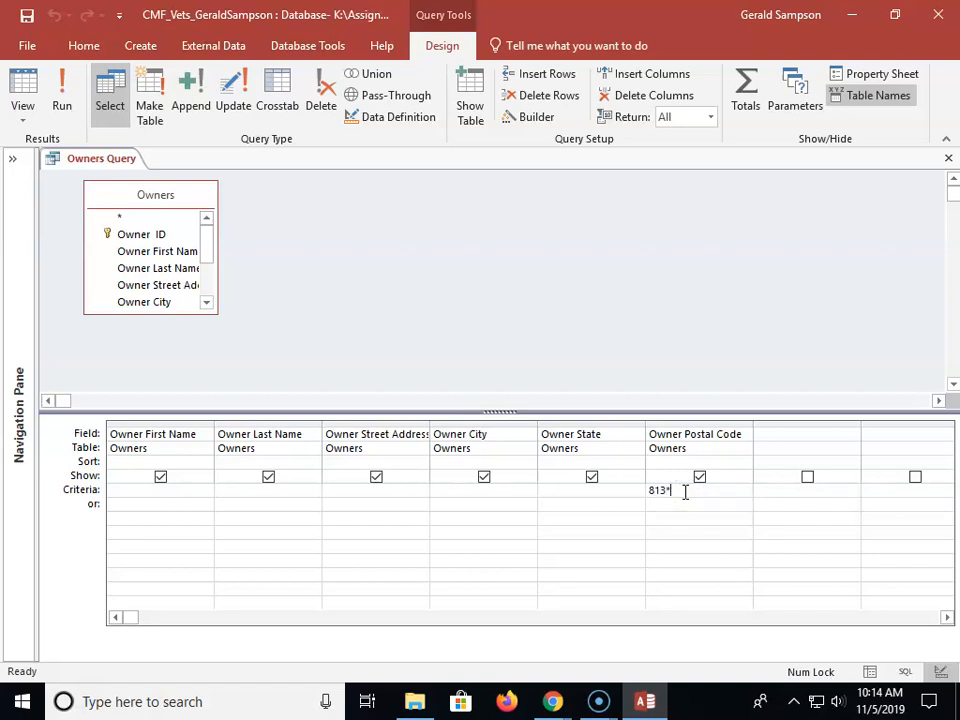
{"action": "left_click", "coordinate": [62, 100]}
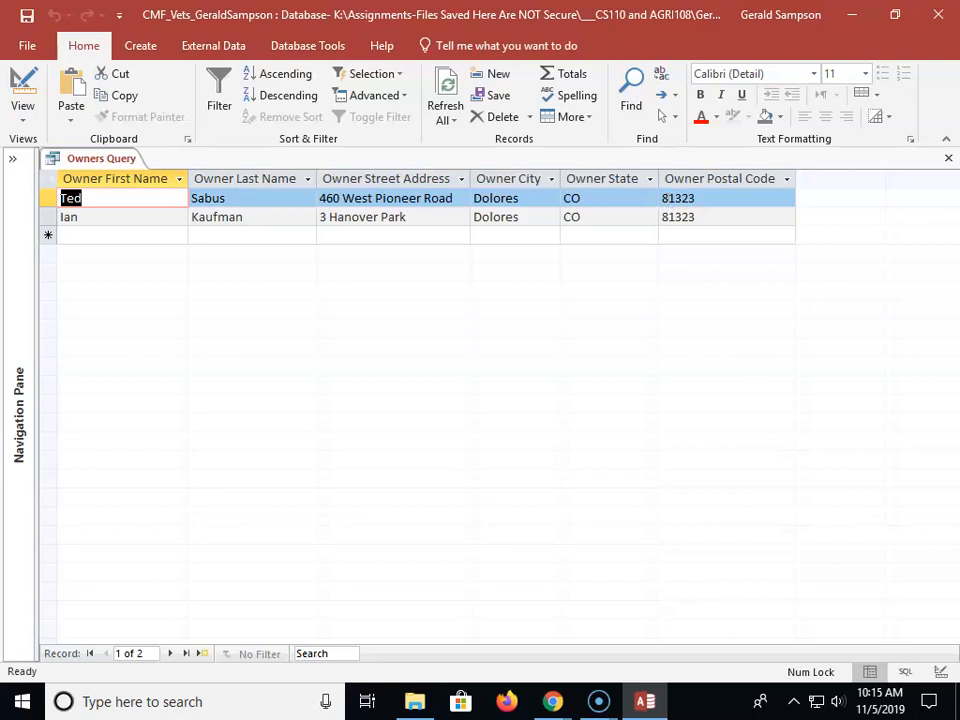
{"action": "left_click", "coordinate": [951, 160]}
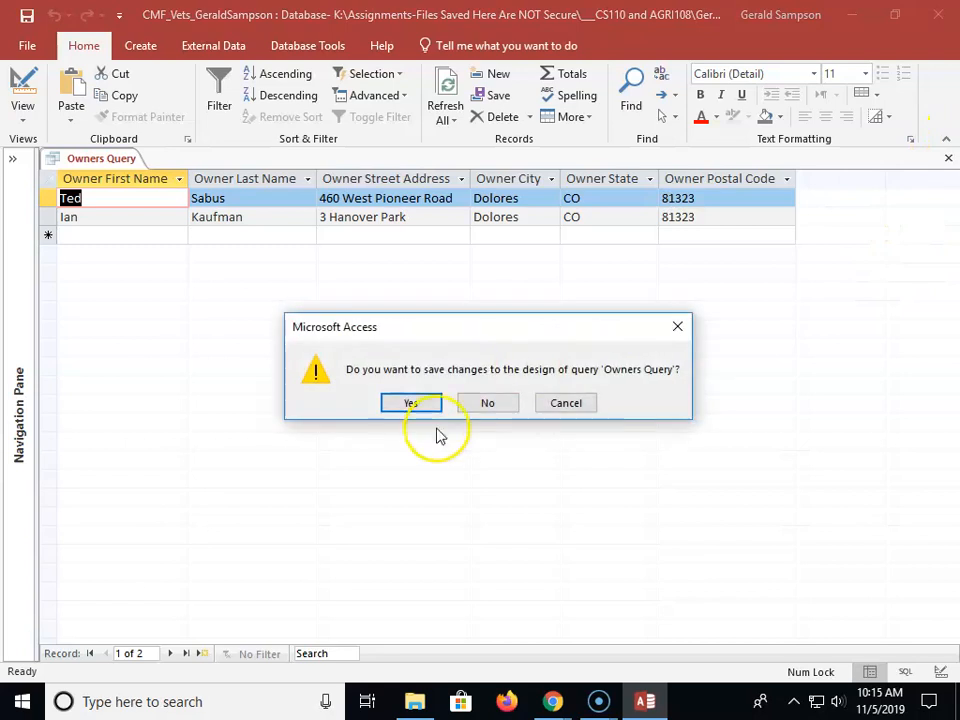
{"action": "left_click", "coordinate": [483, 405]}
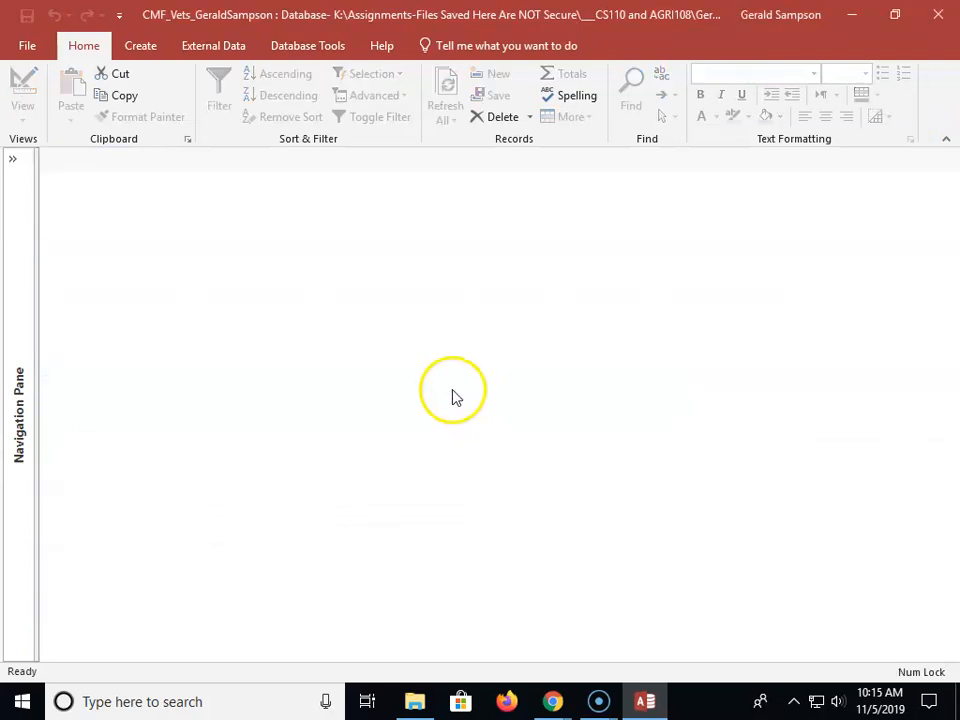
Reopen the Owners Query with the list of database objects collapsed and switch it to Design view.
{"action": "left_click", "coordinate": [13, 159]}
{"action": "double_click", "coordinate": [94, 426]}
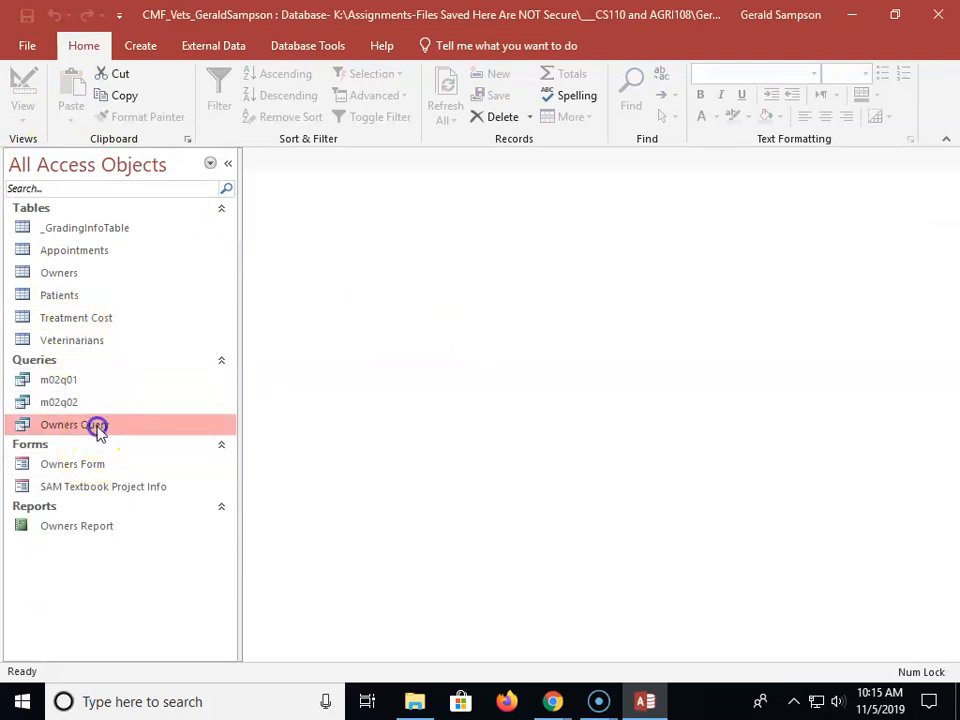
{"action": "left_click", "coordinate": [228, 160]}
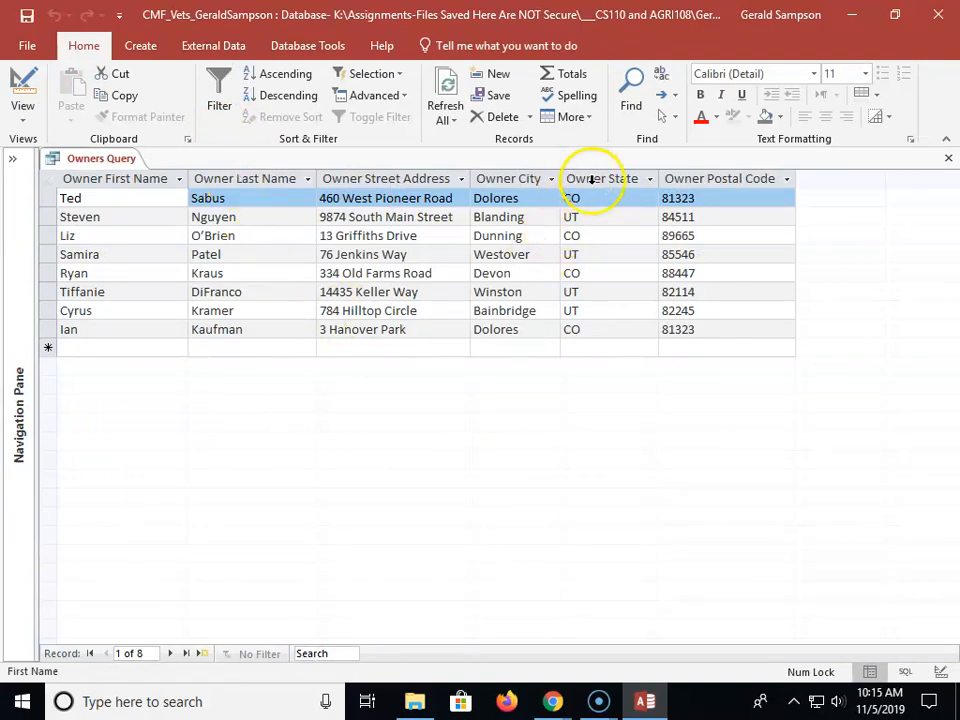
{"action": "left_click", "coordinate": [20, 85]}
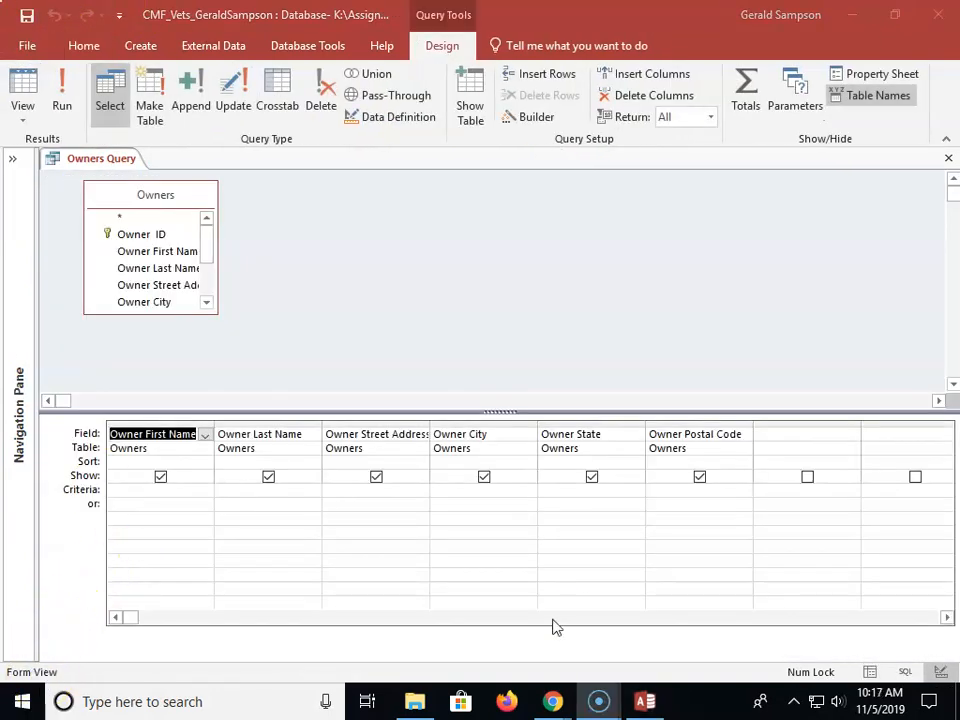
Enter the parameter prompt [Enter CO for Colorado or UT for Utah] as the criterion for the Owner State field.
{"action": "left_click", "coordinate": [665, 489]}
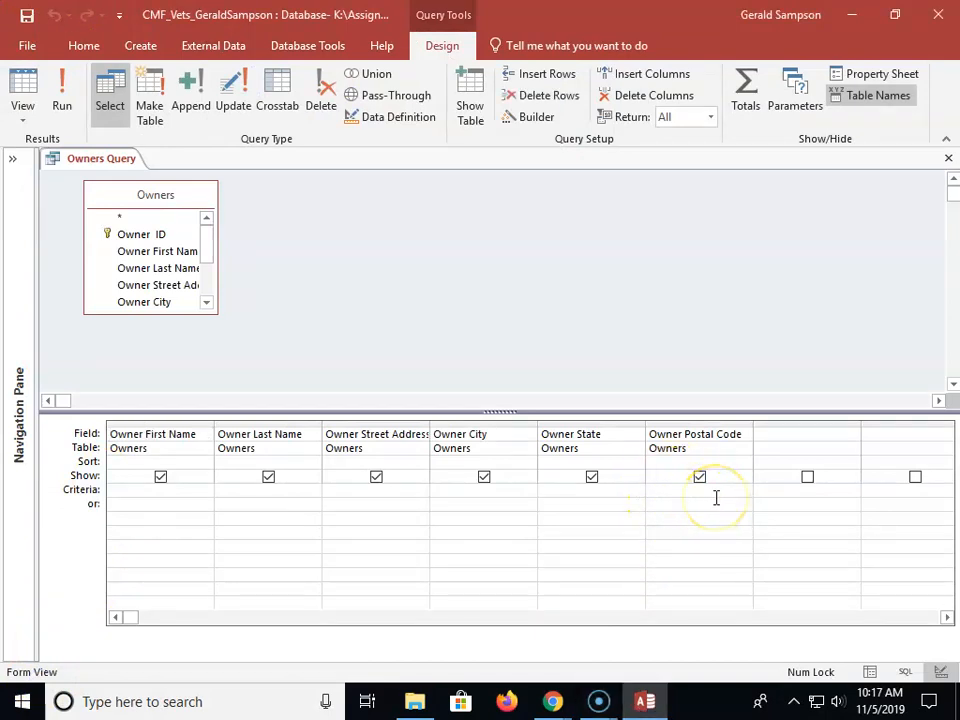
{"action": "left_click", "coordinate": [557, 490]}
{"action": "left_click", "coordinate": [559, 490]}
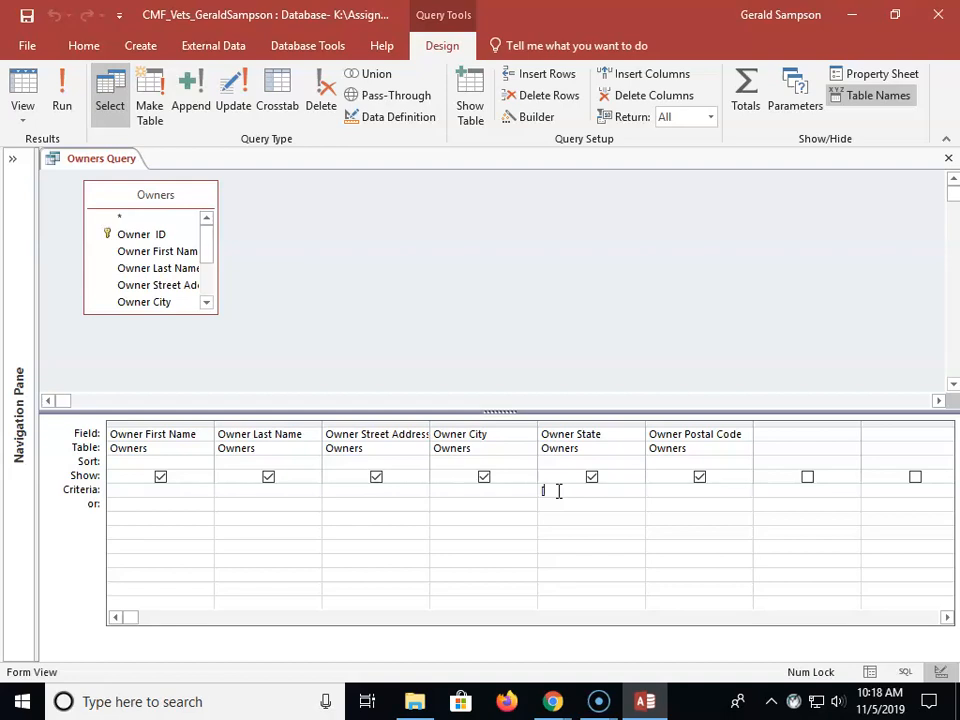
{"action": "type", "text": "[Enter C"}
{"action": "type", "text": "O"}
{"action": "type", "text": " for Color"}
{"action": "type", "text": "rado"}
{"action": "type", "text": " or UT for "}
{"action": "type", "text": "Utah"}
{"action": "type", "text": "]"}
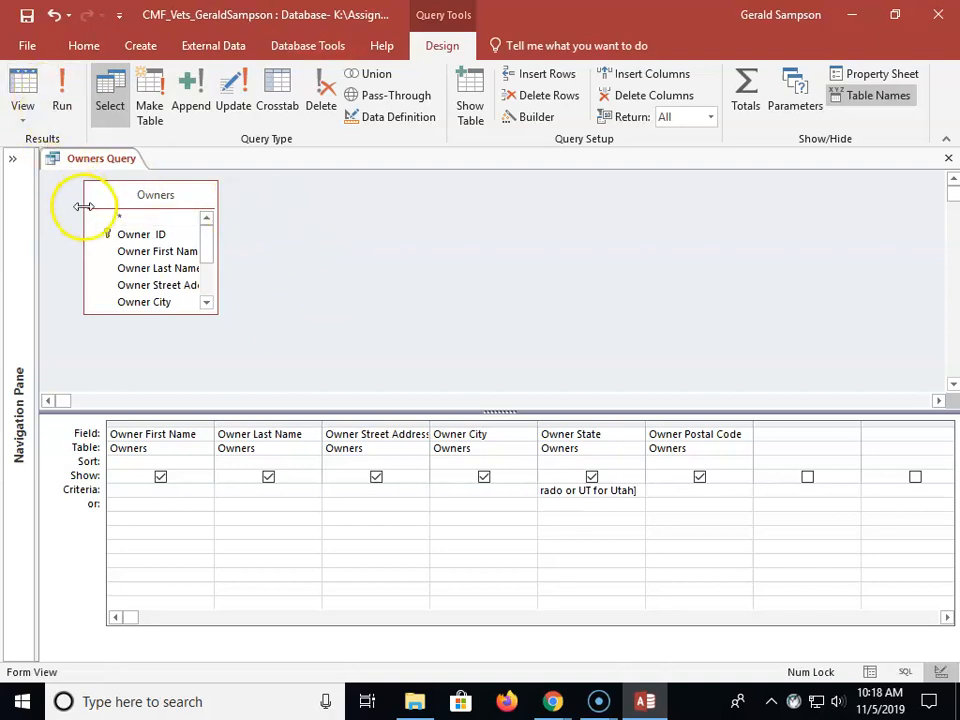
Run the parameter query with CO as the state value.
{"action": "left_click", "coordinate": [61, 102]}
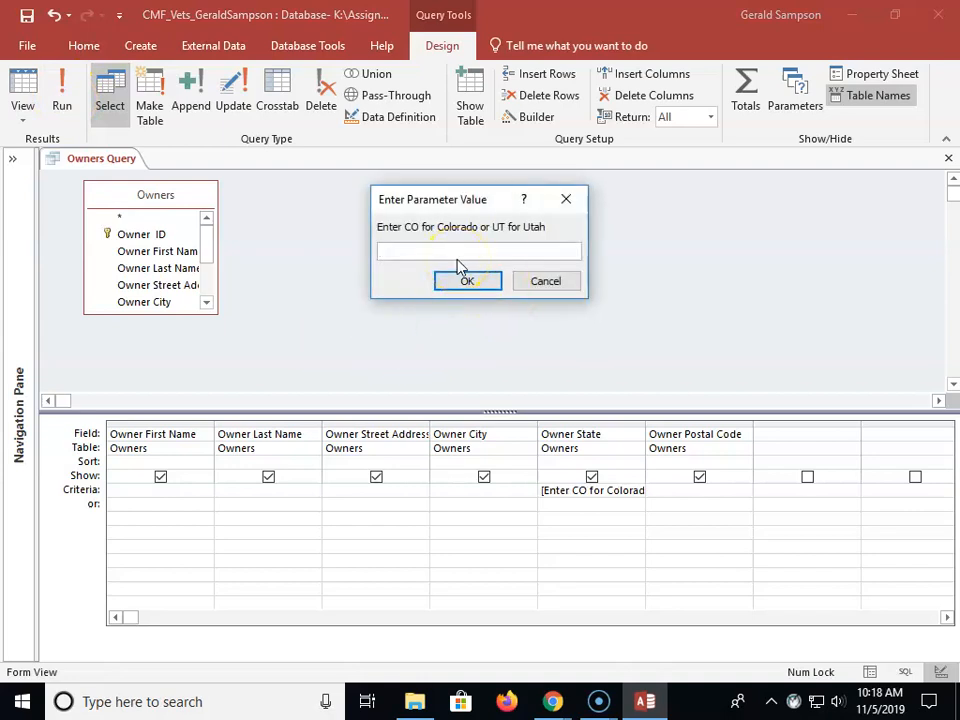
{"action": "type", "text": "CO"}
{"action": "left_click", "coordinate": [480, 281]}
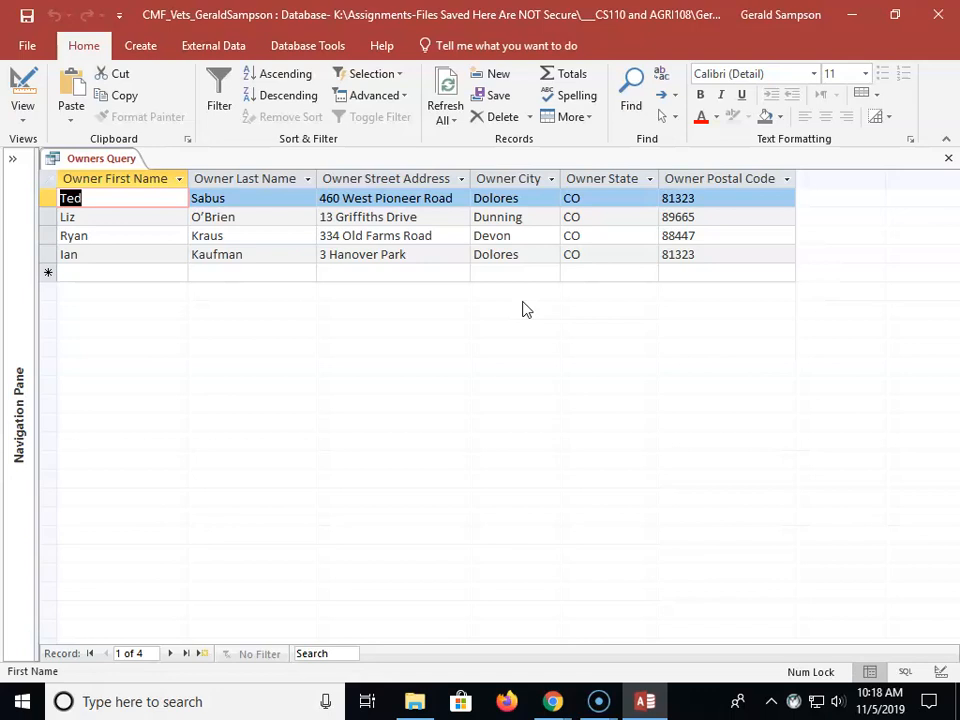
Save the modified Owners Query as a new query object named Owner-State Query.
{"action": "left_click", "coordinate": [27, 45]}
{"action": "left_click", "coordinate": [40, 233]}
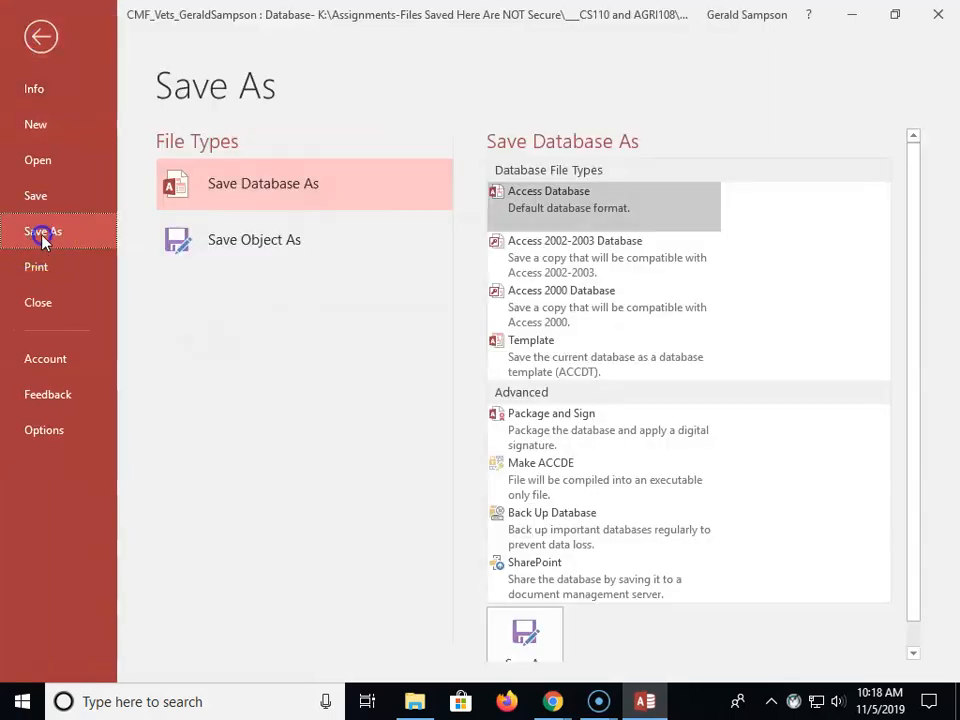
{"action": "left_click", "coordinate": [220, 245]}
{"action": "left_click", "coordinate": [529, 412]}
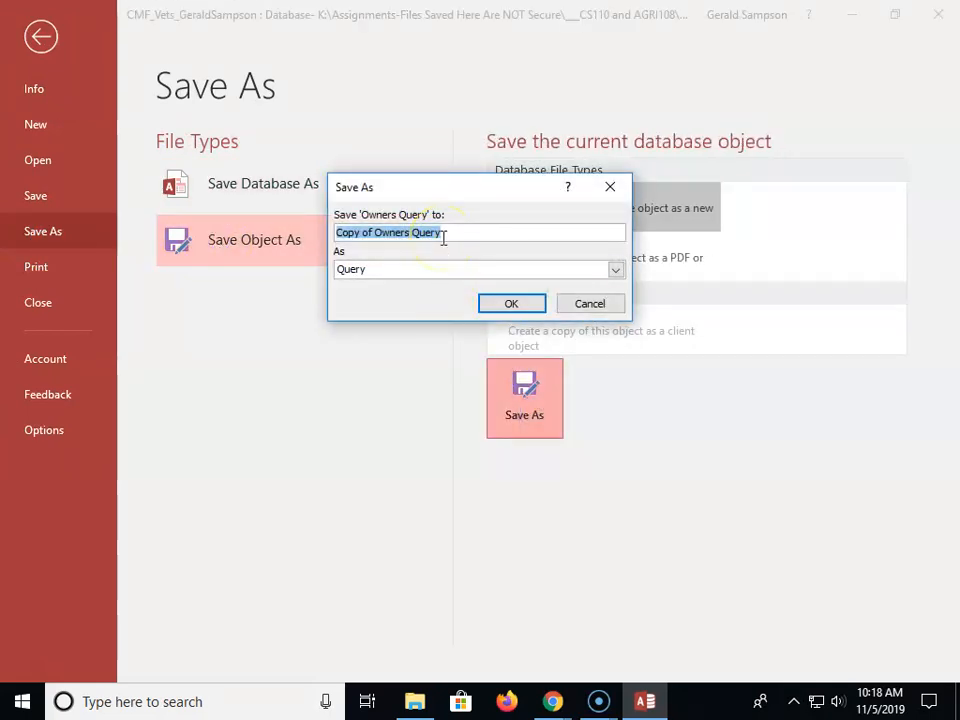
{"action": "type", "text": "m02q"}
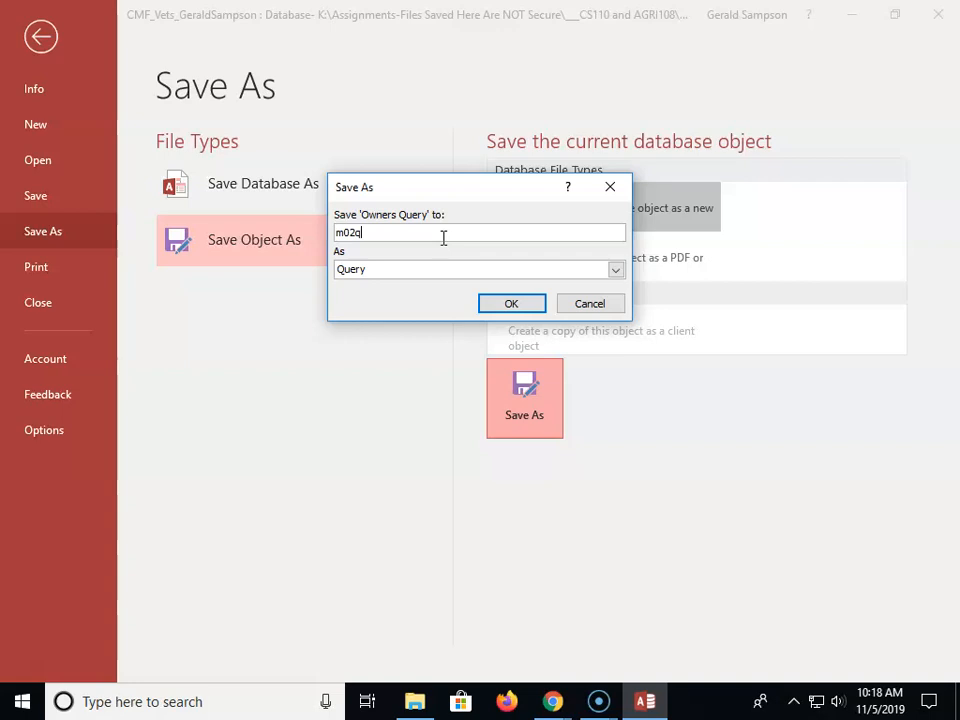
{"action": "double_click", "coordinate": [349, 232]}
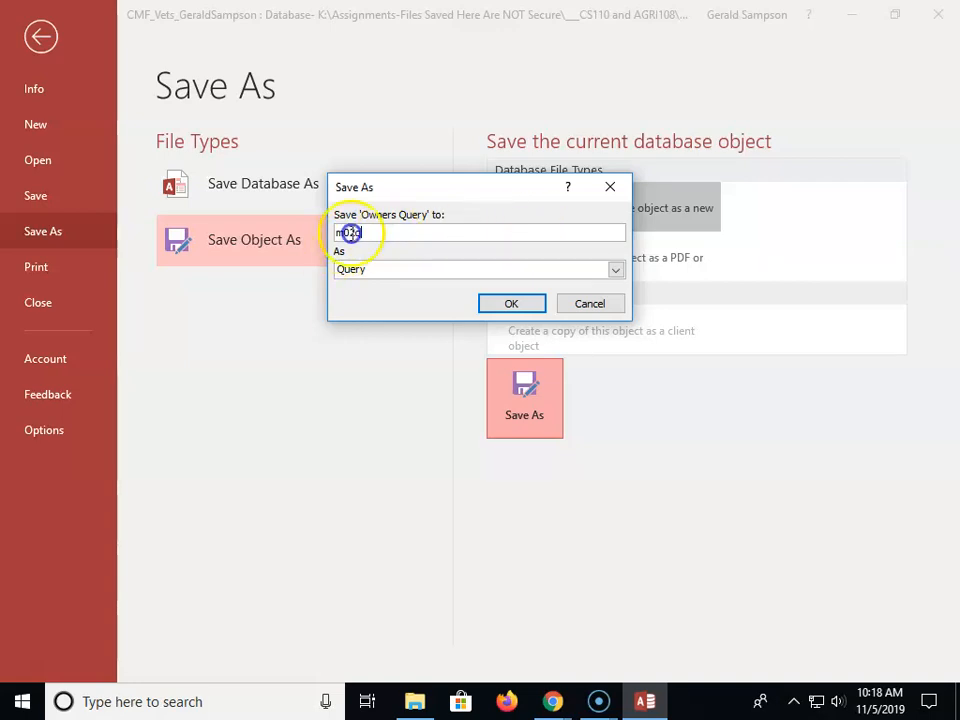
{"action": "type", "text": "Owner"}
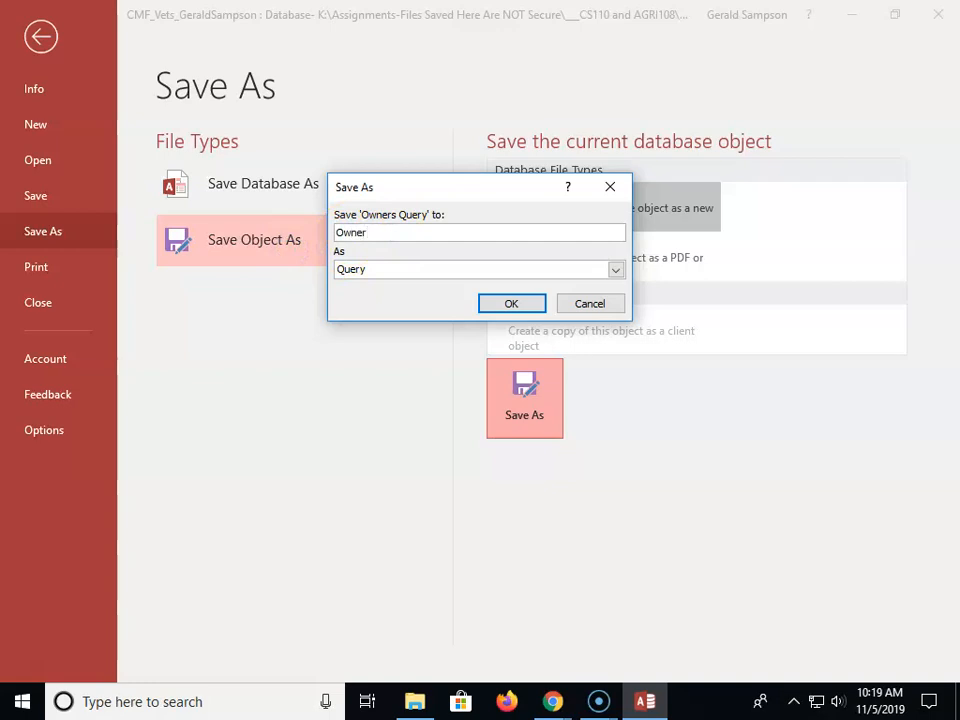
{"action": "type", "text": "-State Query"}
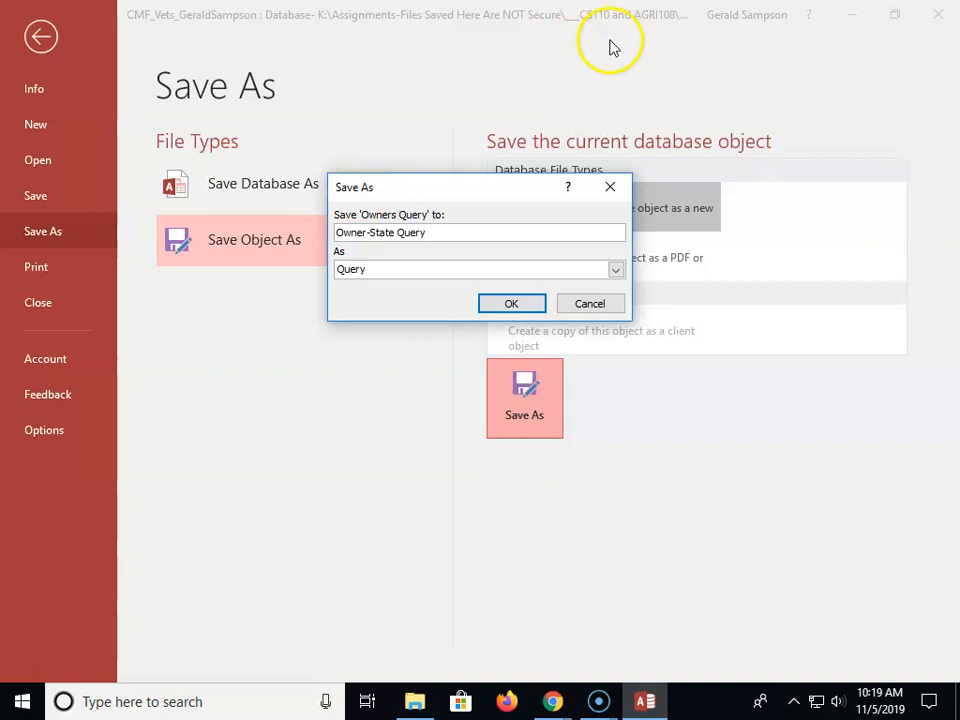
{"action": "left_click", "coordinate": [515, 305]}
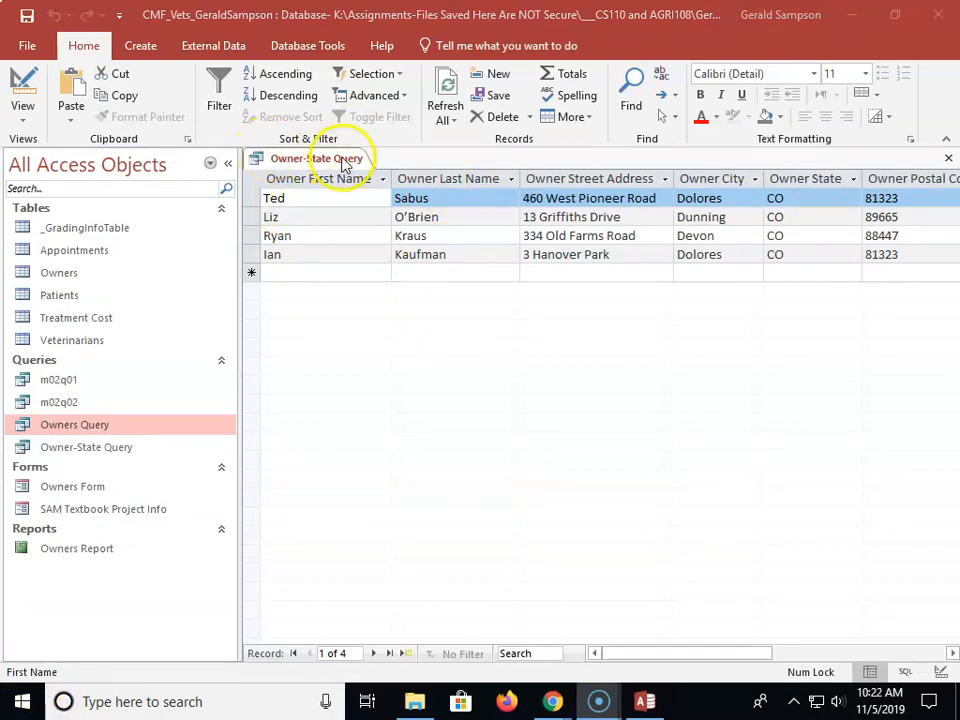
Close the Owner-State Query, rerun it with UT as the parameter value, and close it again.
{"action": "left_click", "coordinate": [948, 161]}
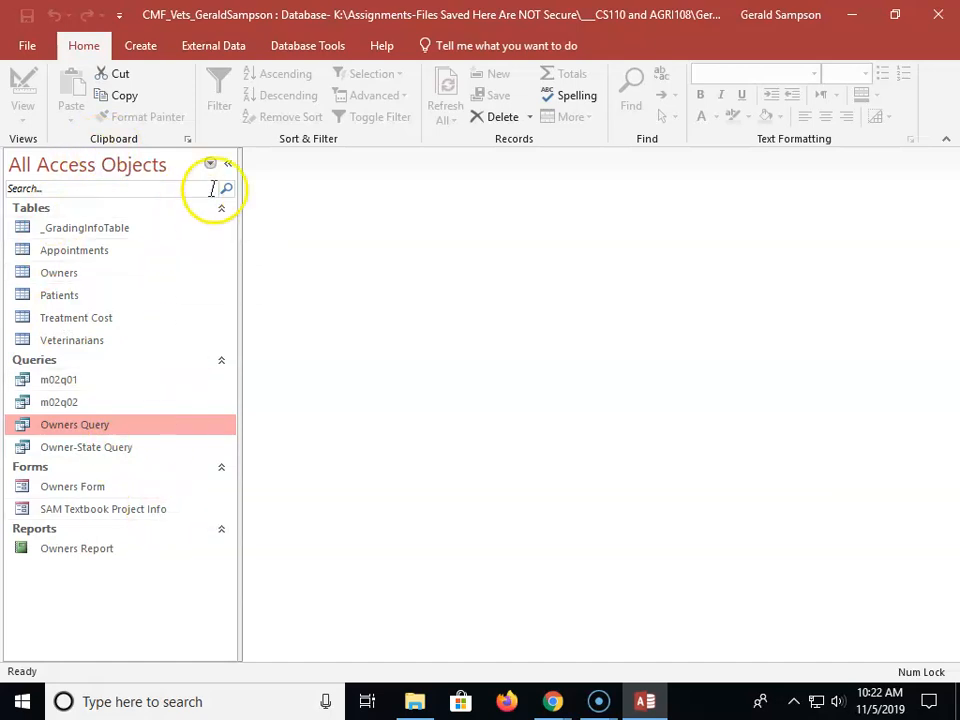
{"action": "right_click", "coordinate": [83, 451]}
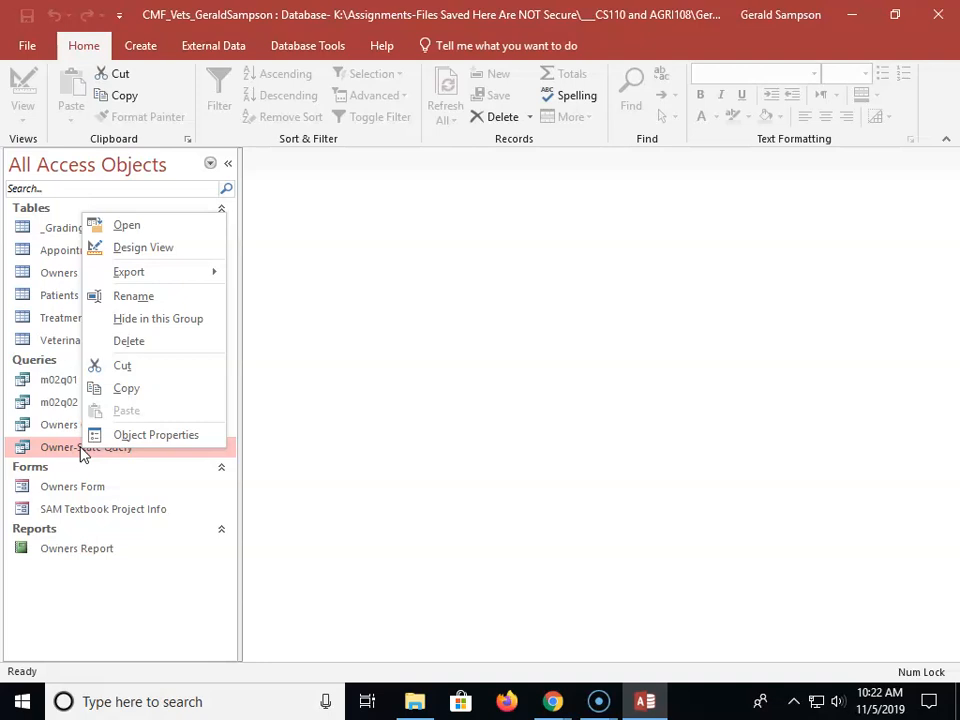
{"action": "left_click", "coordinate": [127, 224]}
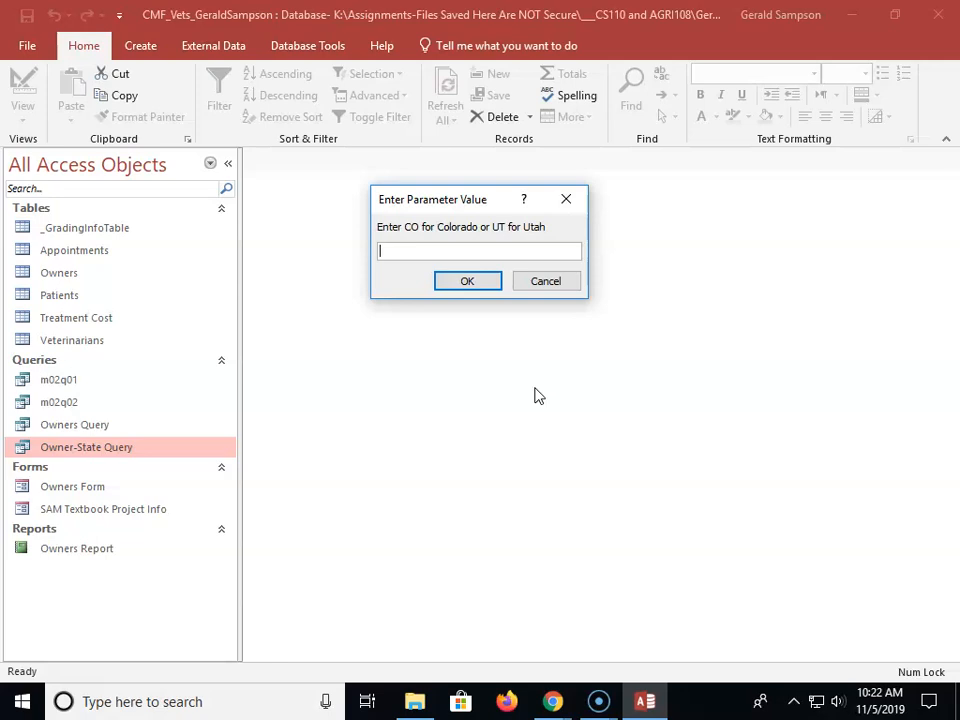
{"action": "type", "text": "UT"}
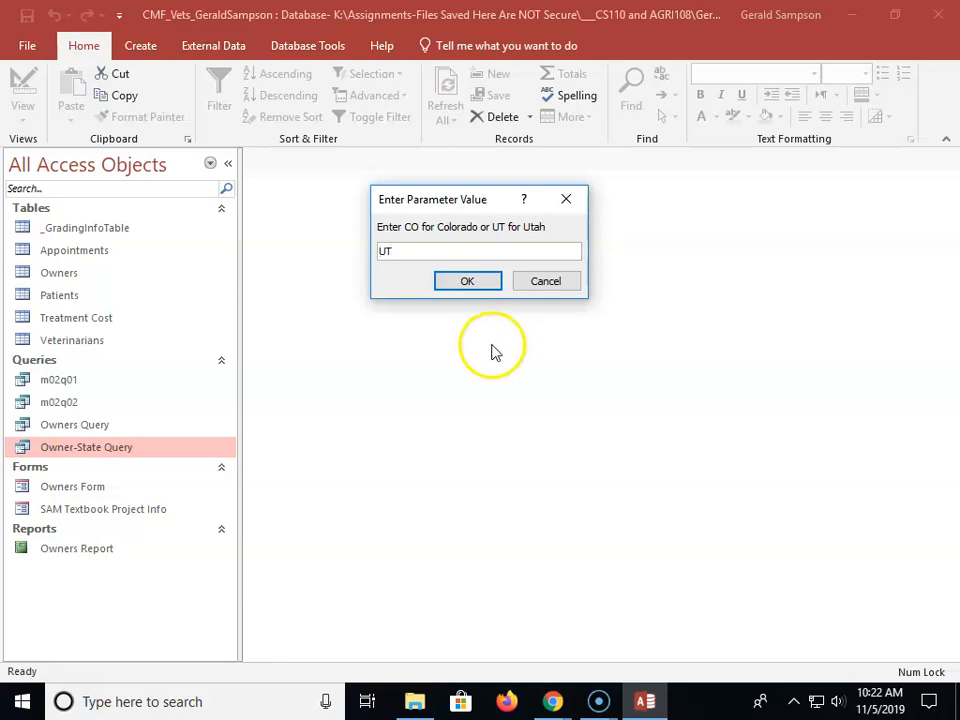
{"action": "left_click", "coordinate": [470, 284]}
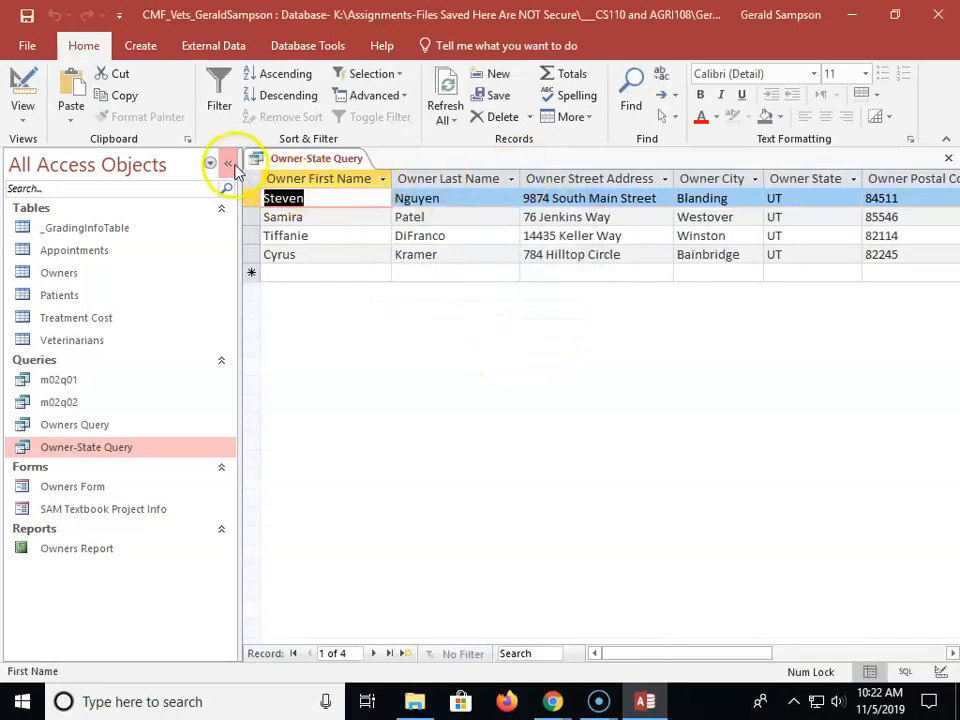
{"action": "left_click", "coordinate": [227, 163]}
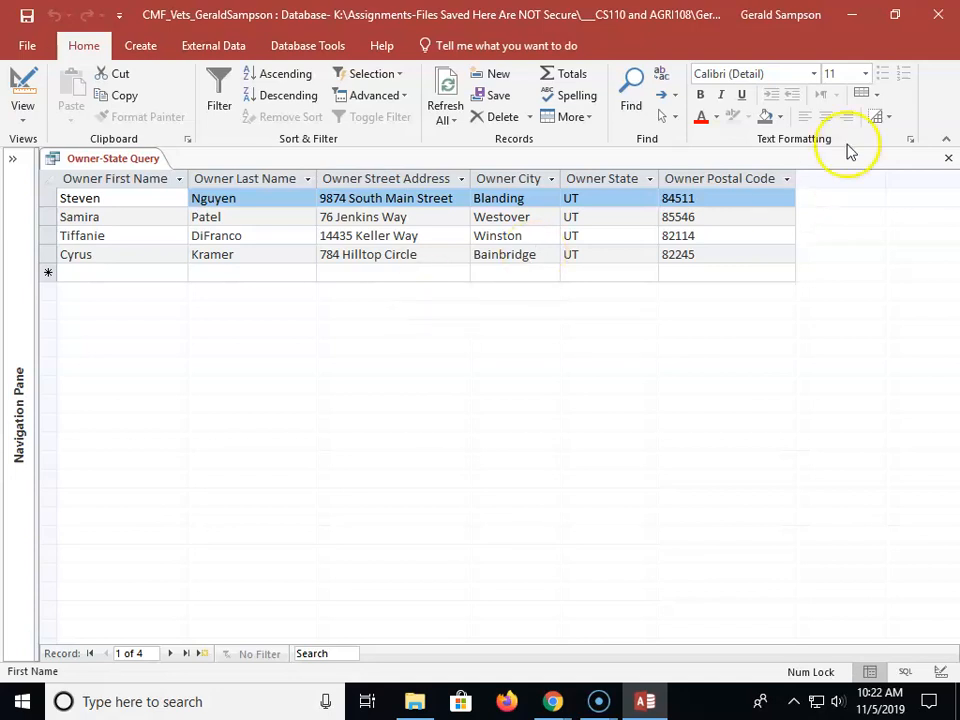
{"action": "left_click", "coordinate": [948, 160]}
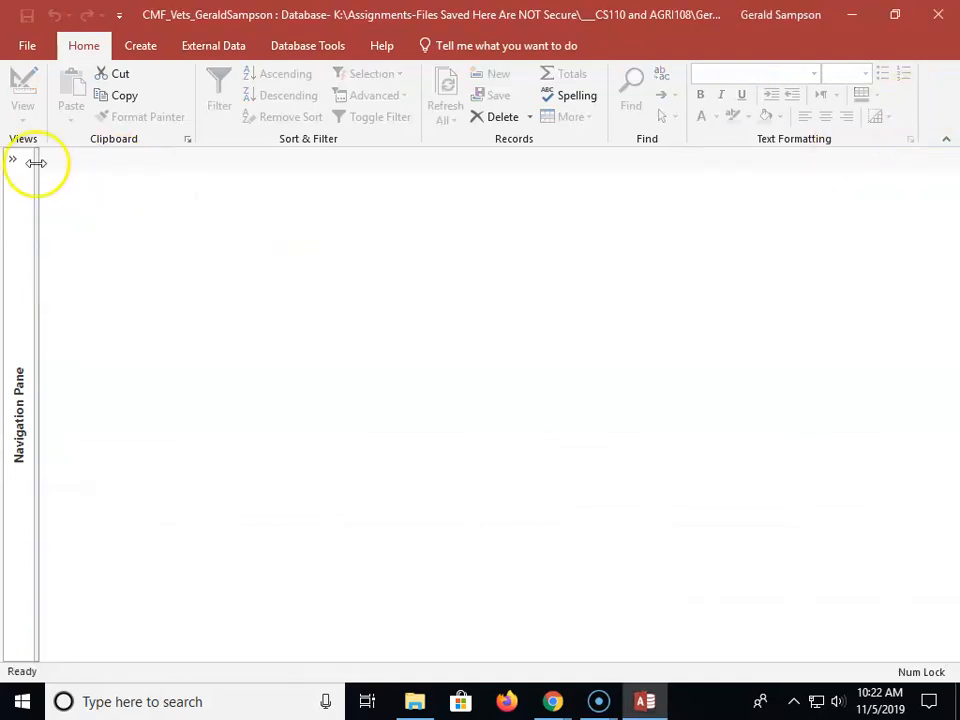
{"action": "left_click", "coordinate": [14, 160]}
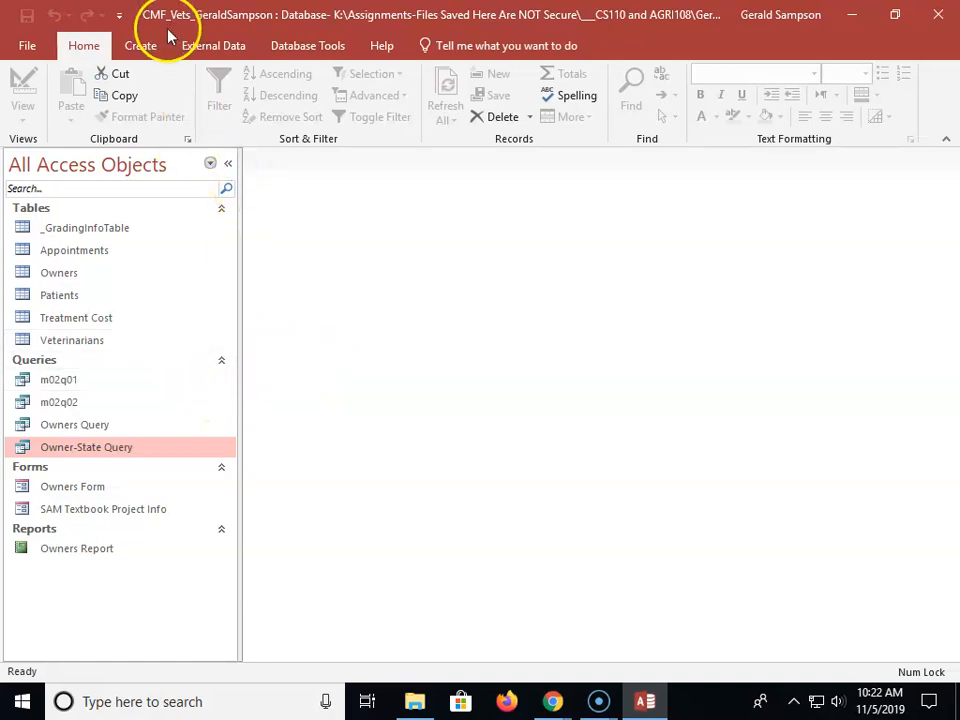
Create a new query in Design view based on the Treatment Cost table.
{"action": "left_click", "coordinate": [141, 46]}
{"action": "left_click", "coordinate": [277, 100]}
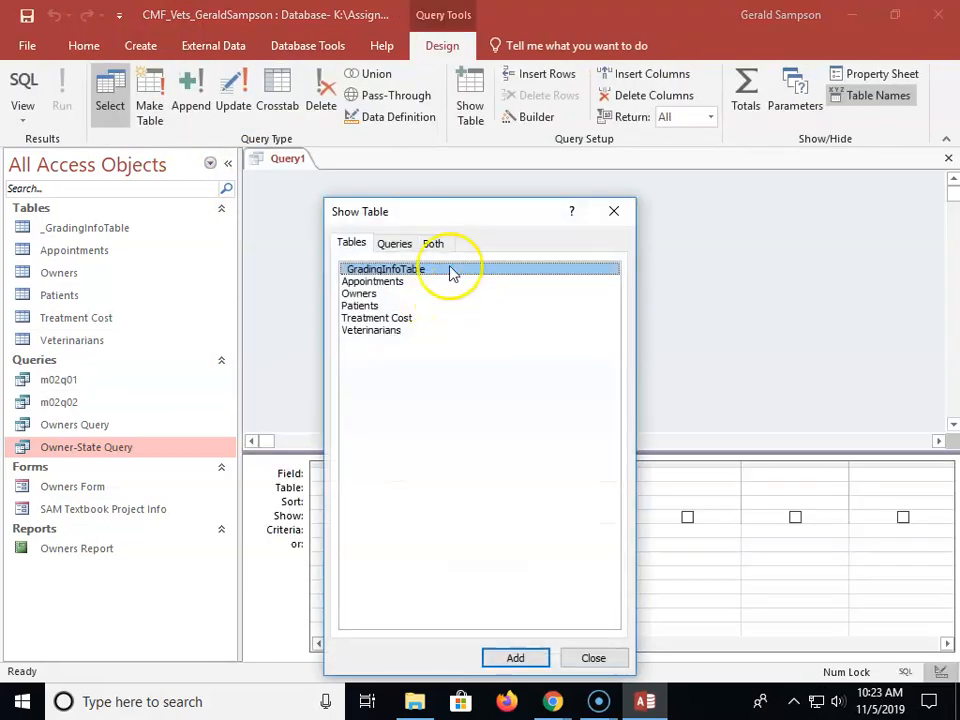
{"action": "double_click", "coordinate": [377, 317]}
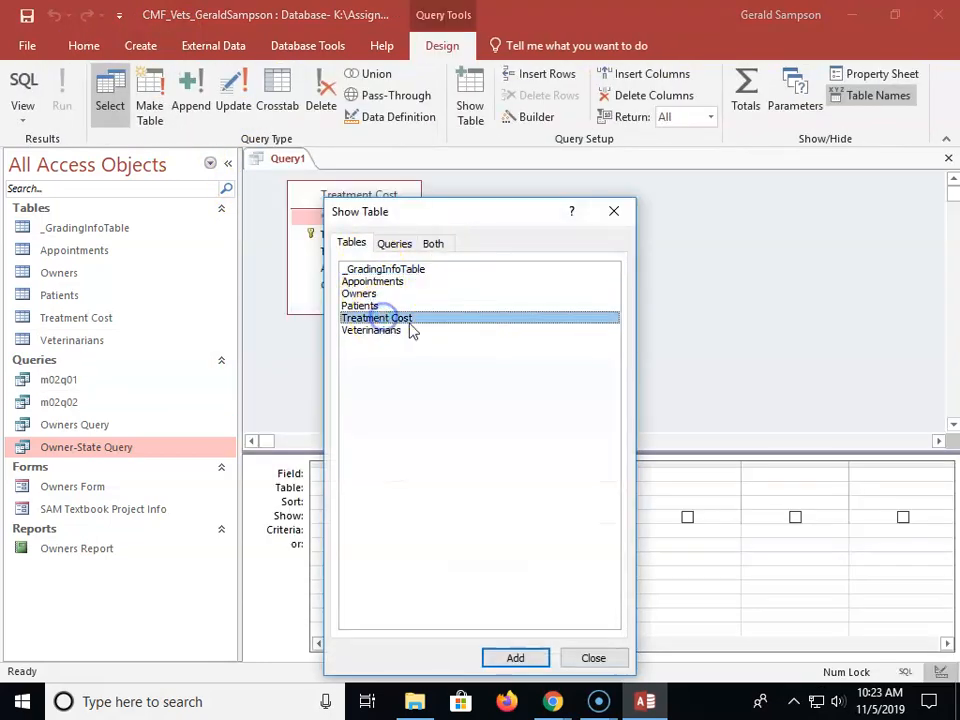
{"action": "left_click", "coordinate": [587, 657]}
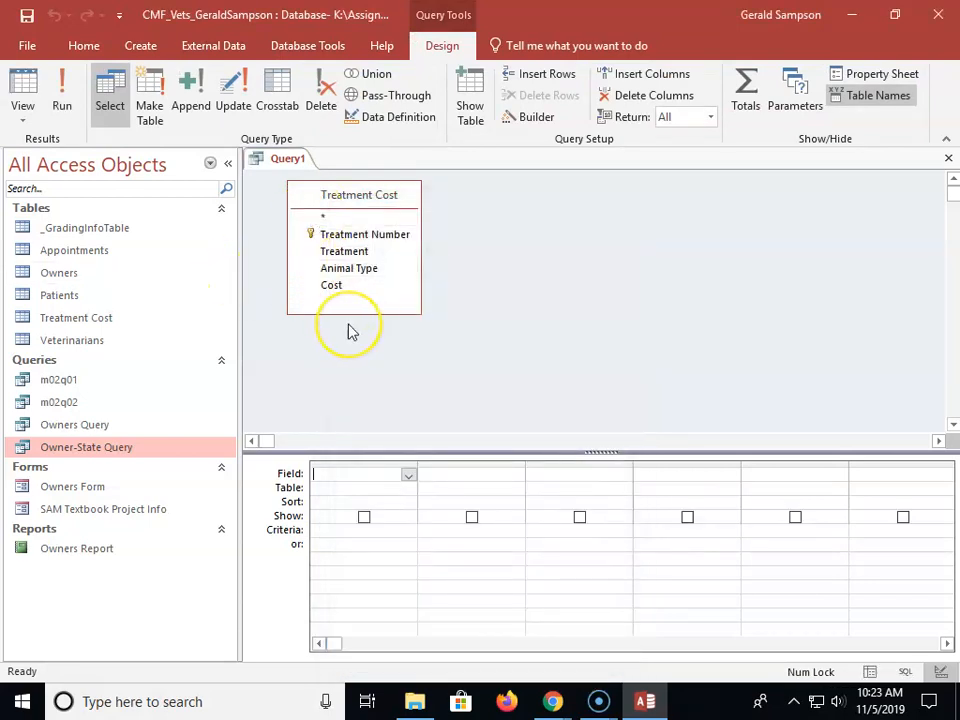
Add the Treatment Number, Treatment, Animal Type and Cost fields to the query design grid, removing the duplicate Treatment column.
{"action": "left_click", "coordinate": [369, 236]}
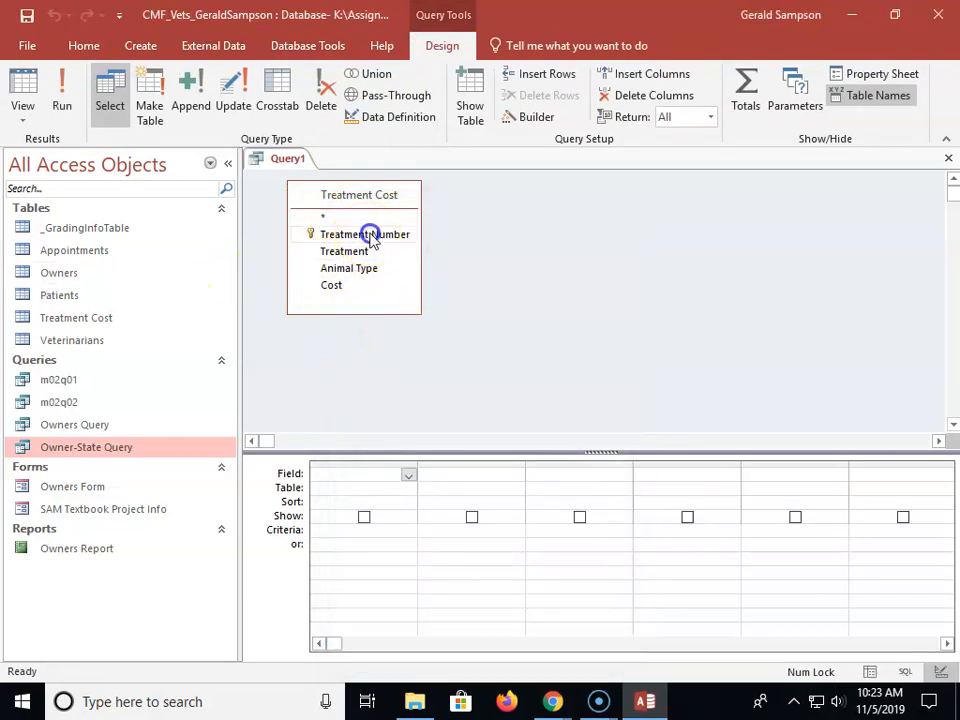
{"action": "double_click", "coordinate": [369, 234]}
{"action": "left_click", "coordinate": [368, 476]}
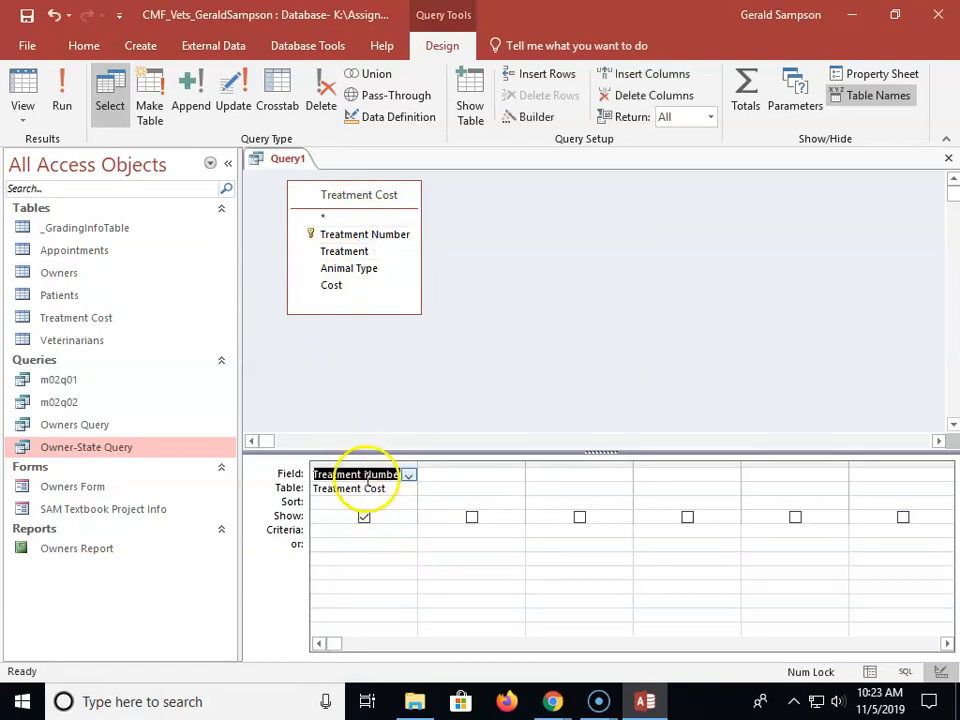
{"action": "double_click", "coordinate": [347, 251]}
{"action": "double_click", "coordinate": [347, 251]}
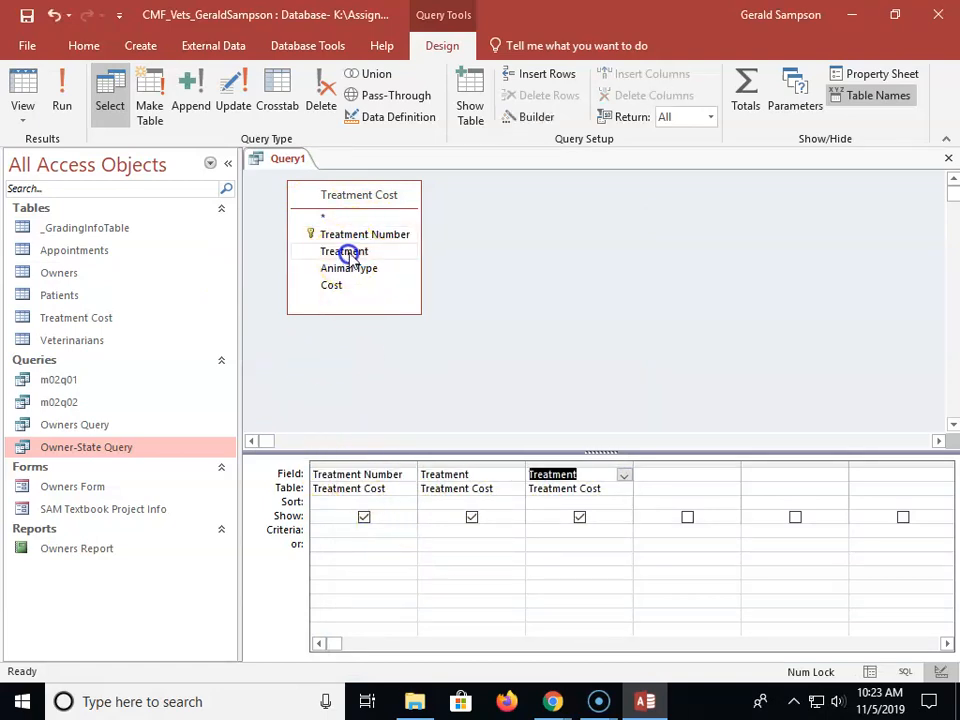
{"action": "left_click", "coordinate": [563, 462]}
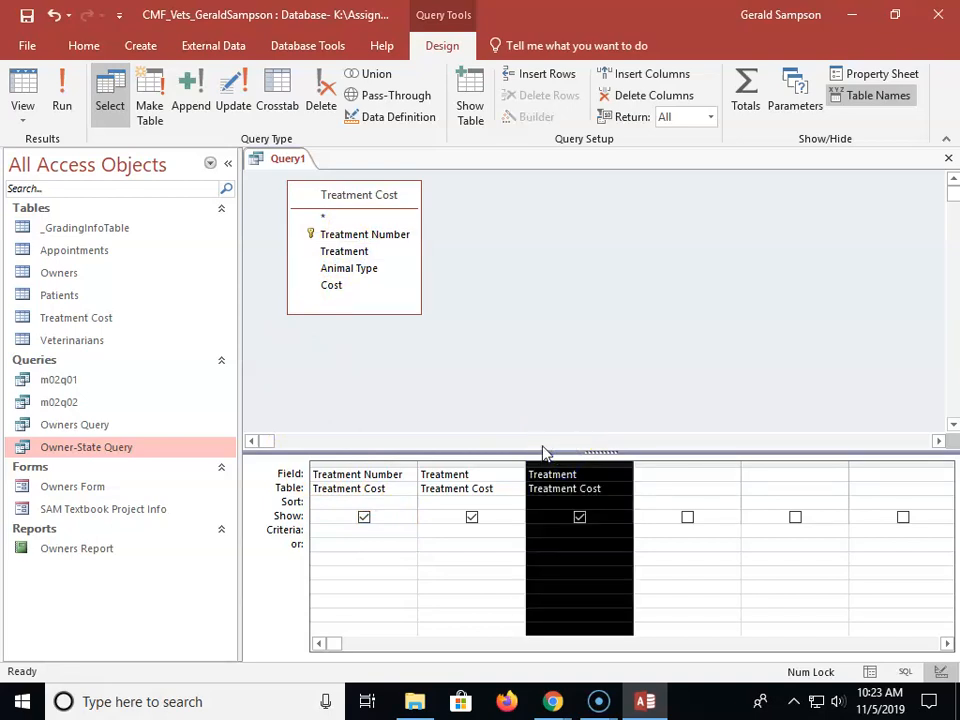
{"action": "key", "text": "Delete"}
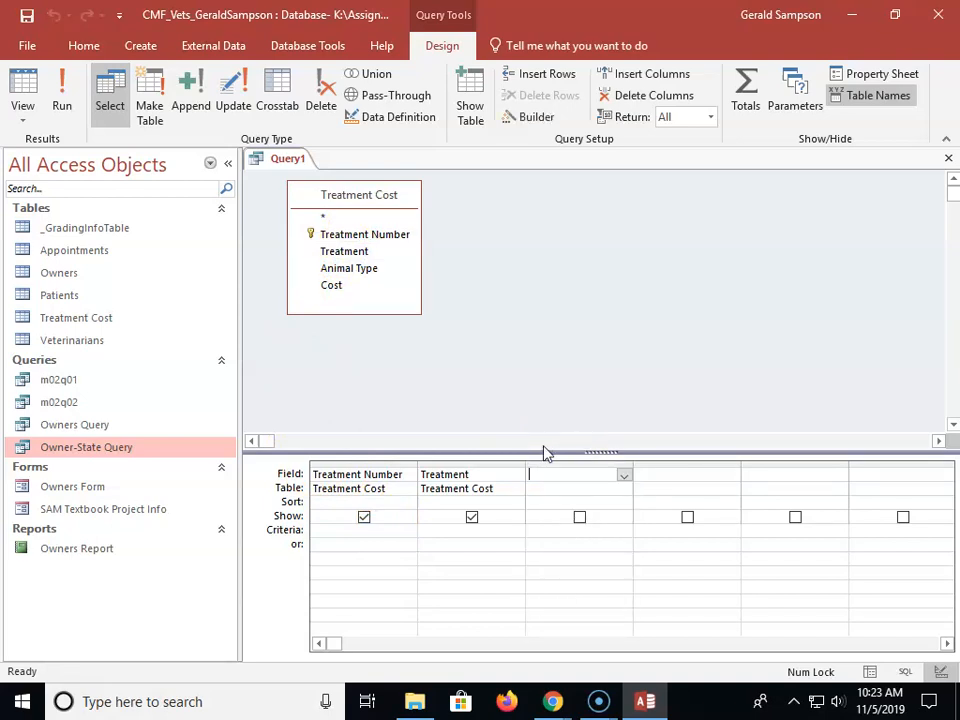
{"action": "double_click", "coordinate": [340, 269]}
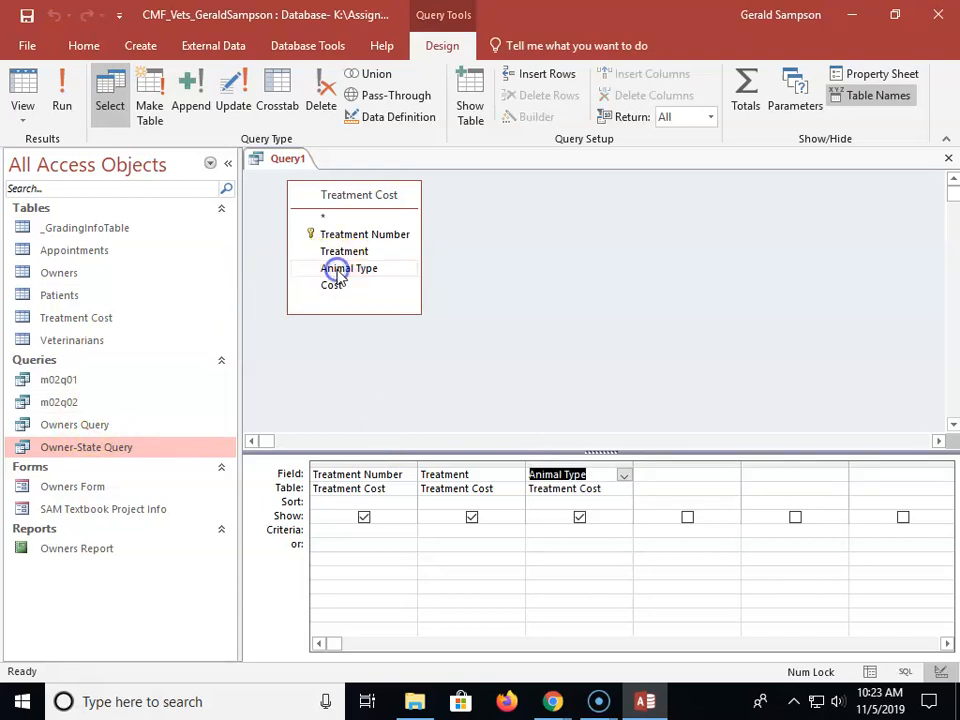
{"action": "left_click", "coordinate": [330, 286]}
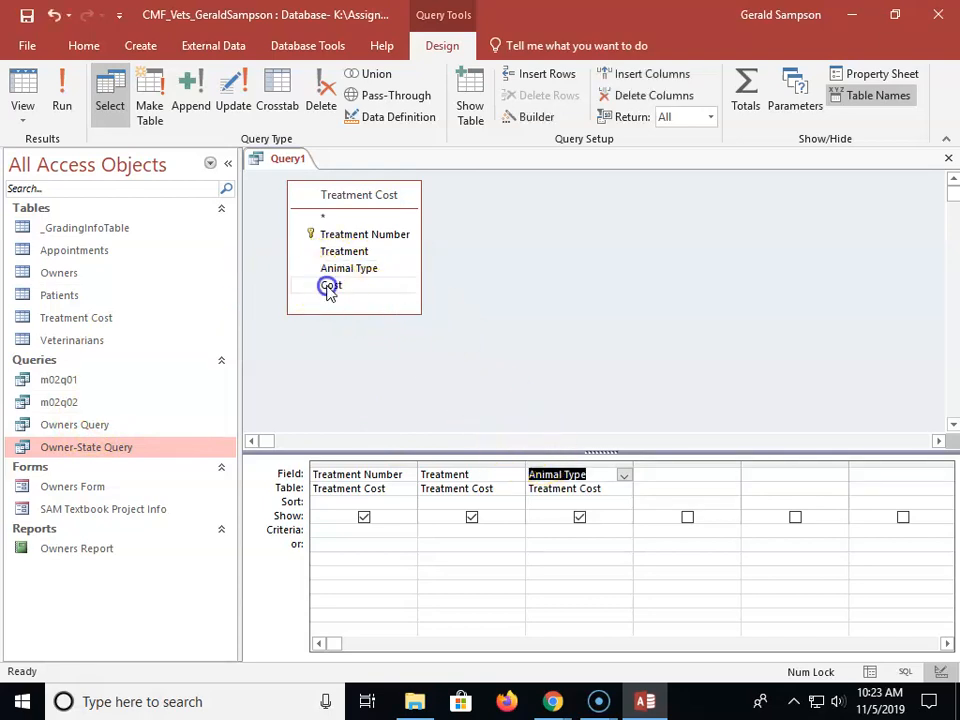
{"action": "double_click", "coordinate": [330, 286]}
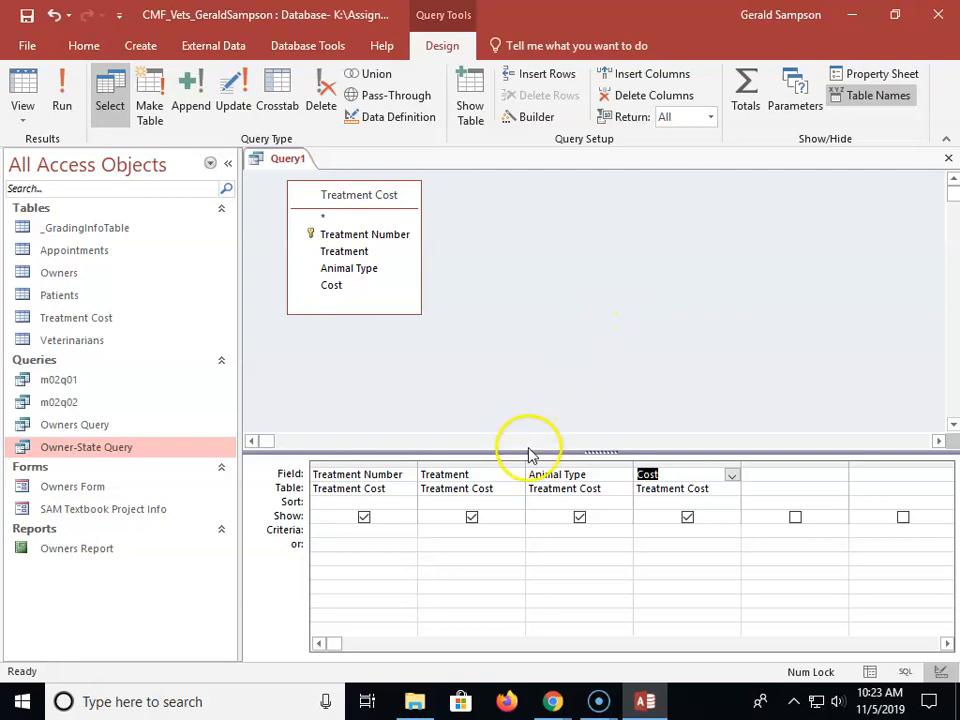
Set the criterion for the Cost field to 25 and run the query.
{"action": "left_click", "coordinate": [673, 531]}
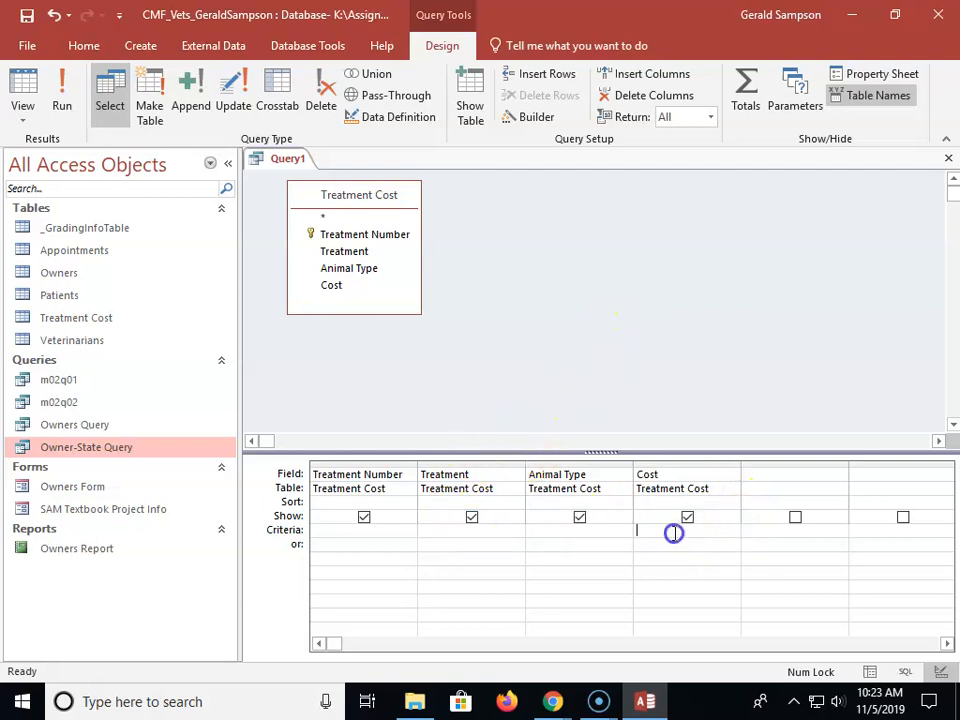
{"action": "type", "text": "25"}
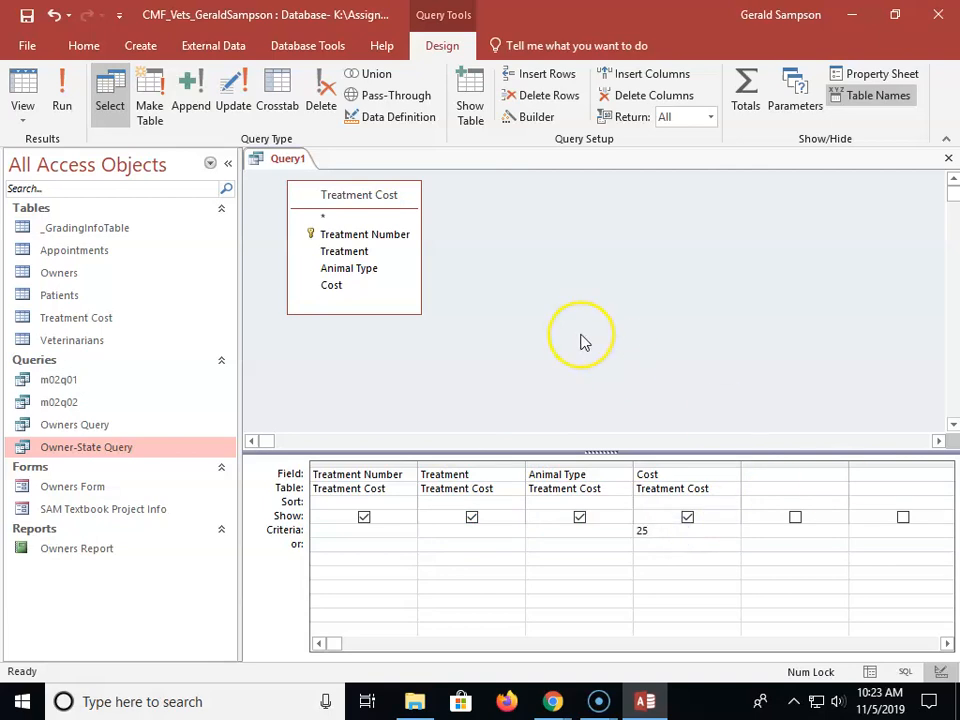
{"action": "left_click", "coordinate": [60, 95]}
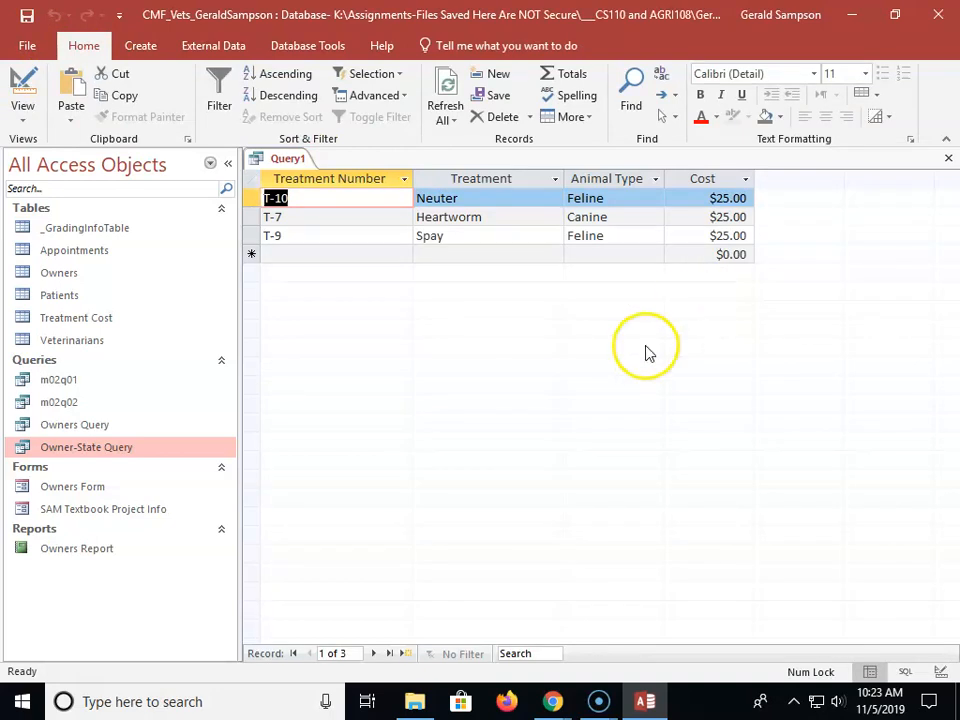
Save the treatment query as a new query object named m02q03 and close it.
{"action": "left_click", "coordinate": [22, 46]}
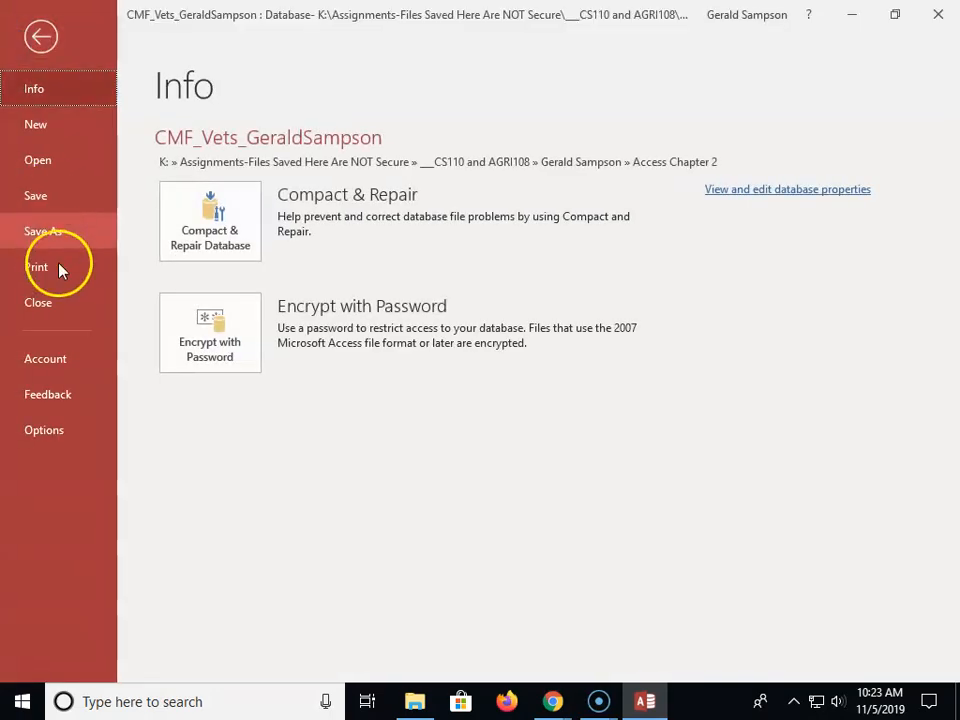
{"action": "left_click", "coordinate": [43, 236]}
{"action": "left_click", "coordinate": [210, 258]}
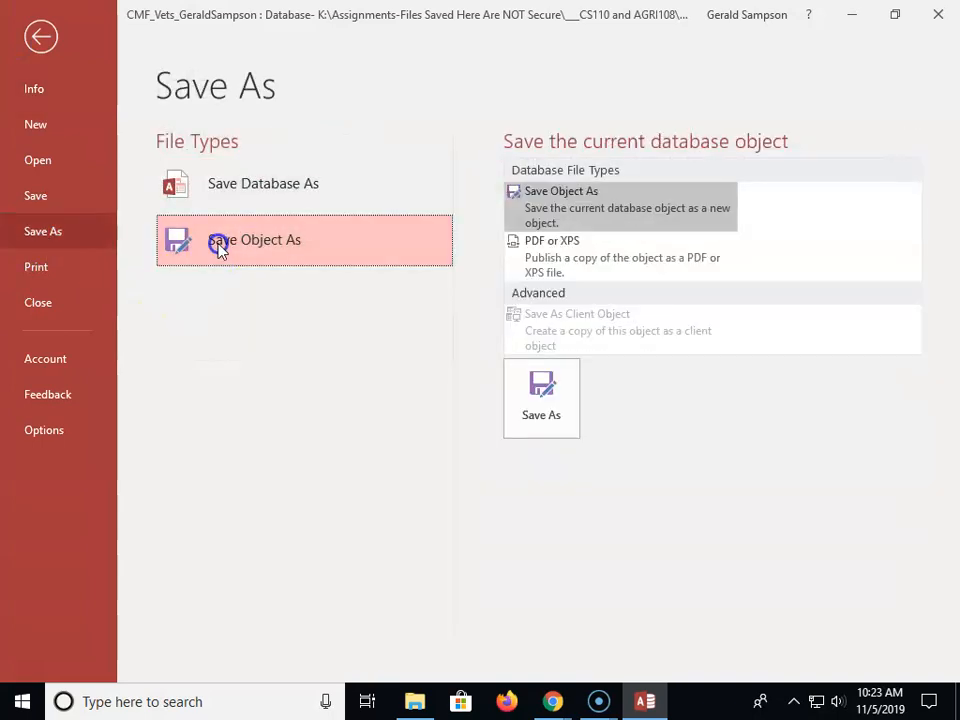
{"action": "left_click", "coordinate": [518, 395]}
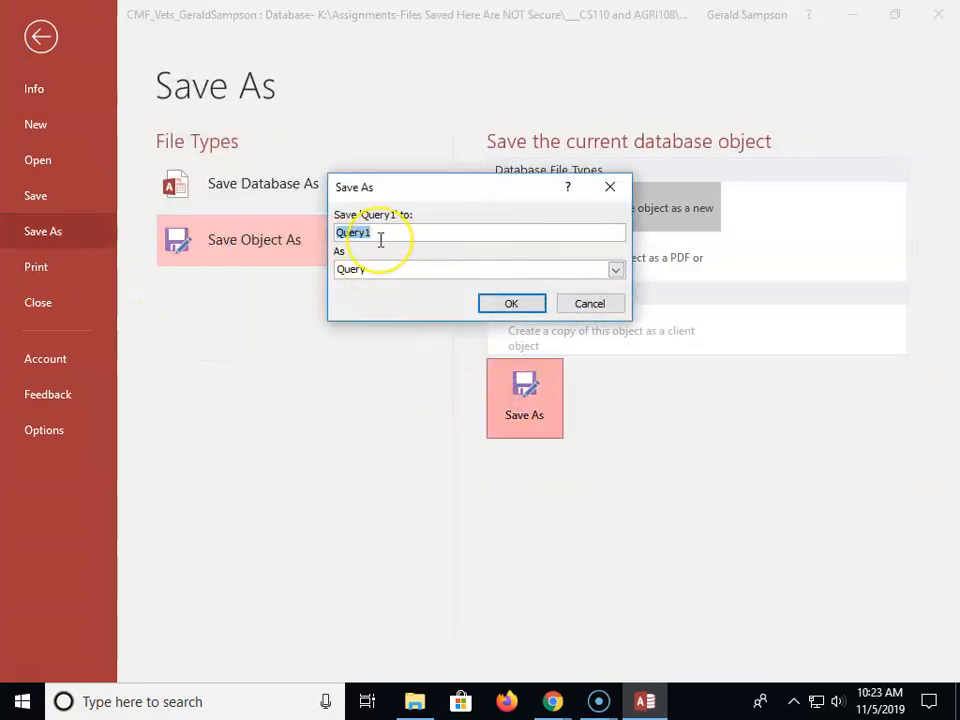
{"action": "type", "text": "m02q"}
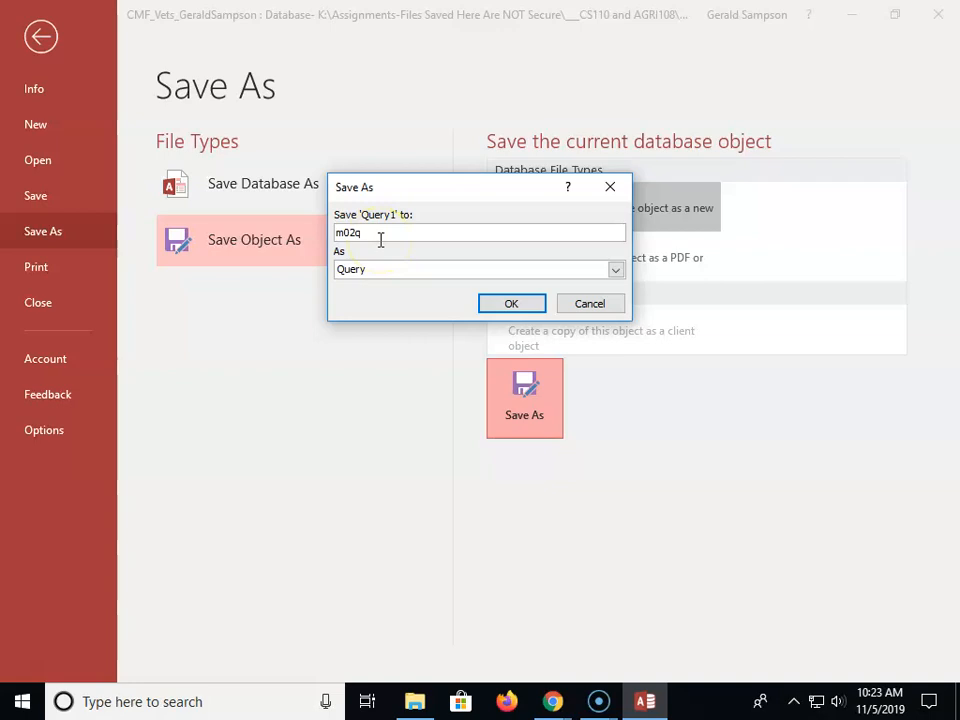
{"action": "type", "text": "03"}
{"action": "left_click", "coordinate": [524, 306]}
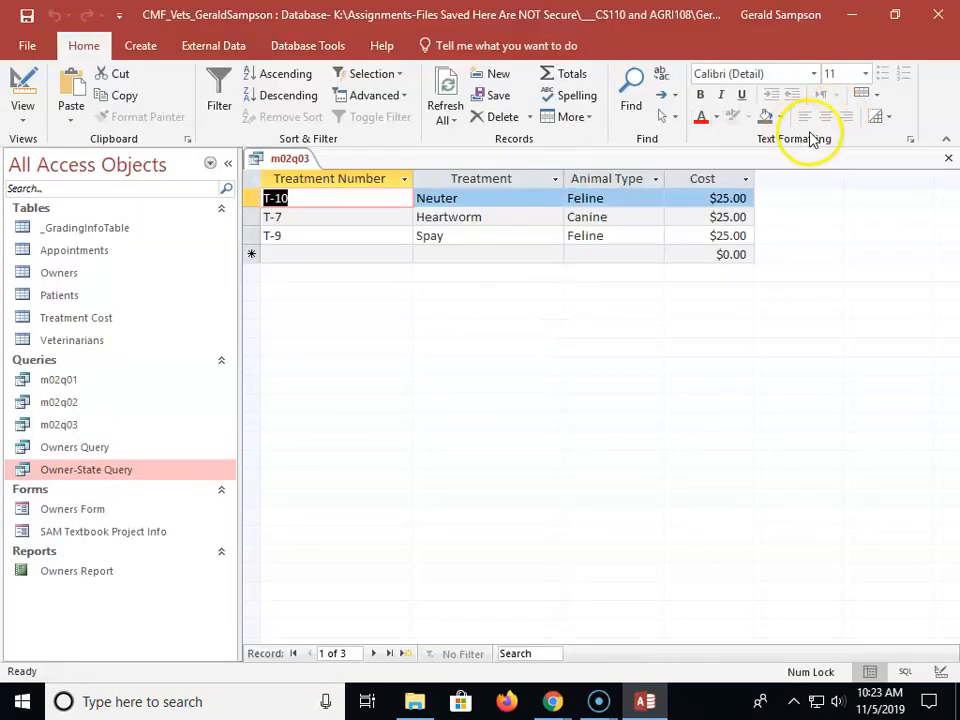
{"action": "left_click", "coordinate": [948, 158]}
{"action": "left_click", "coordinate": [660, 440]}
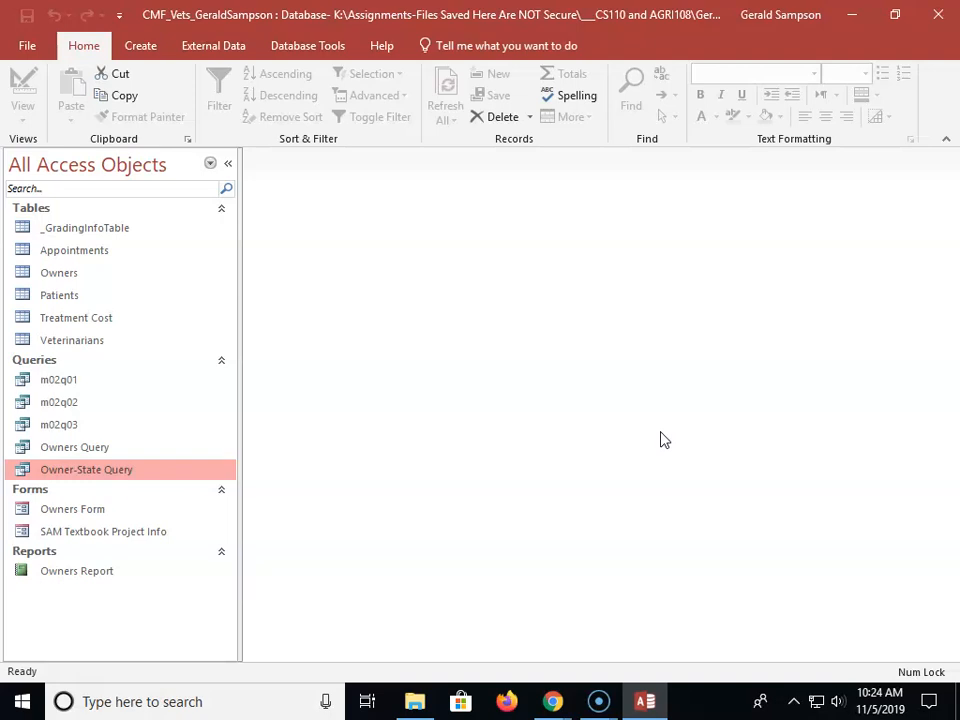
Create a new query in Design view based on the Appointments table and enlarge its field list to show all fields.
{"action": "left_click", "coordinate": [141, 45]}
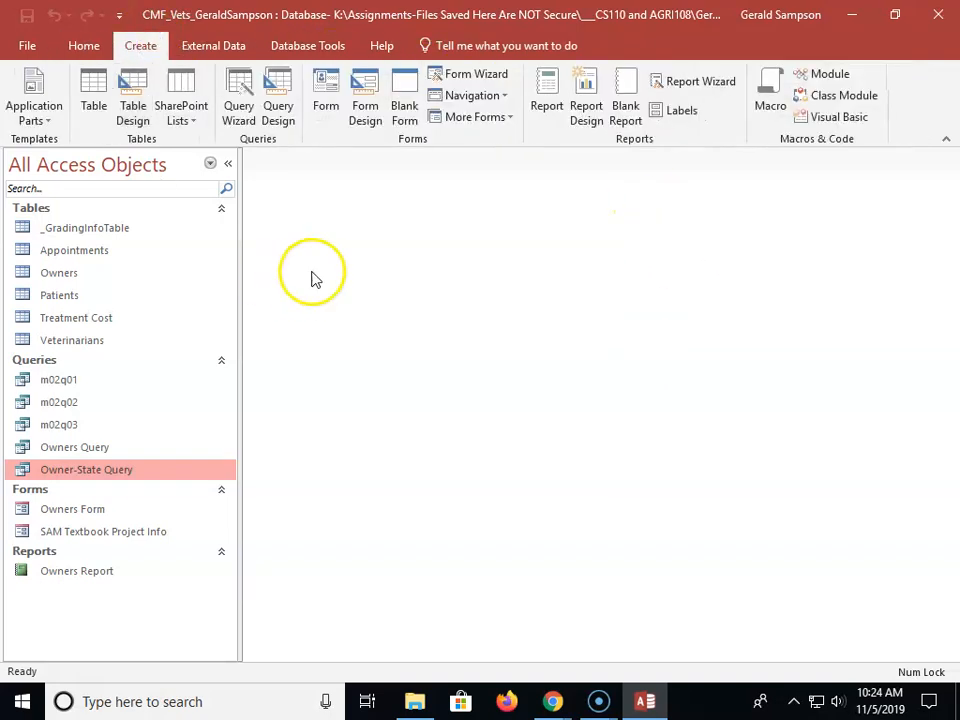
{"action": "left_click", "coordinate": [278, 106]}
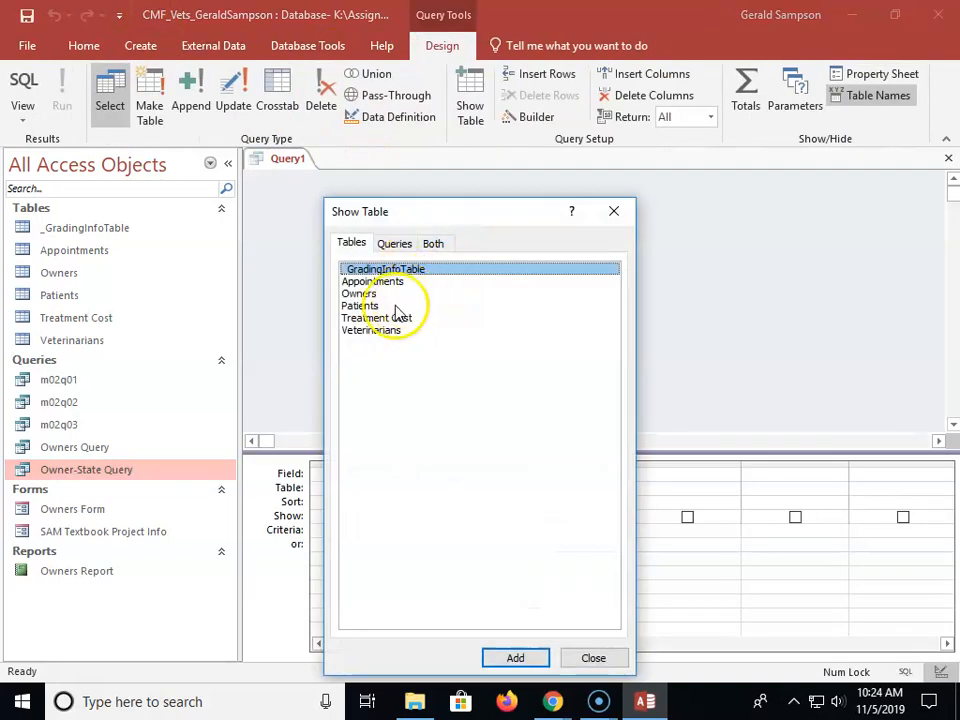
{"action": "double_click", "coordinate": [370, 281]}
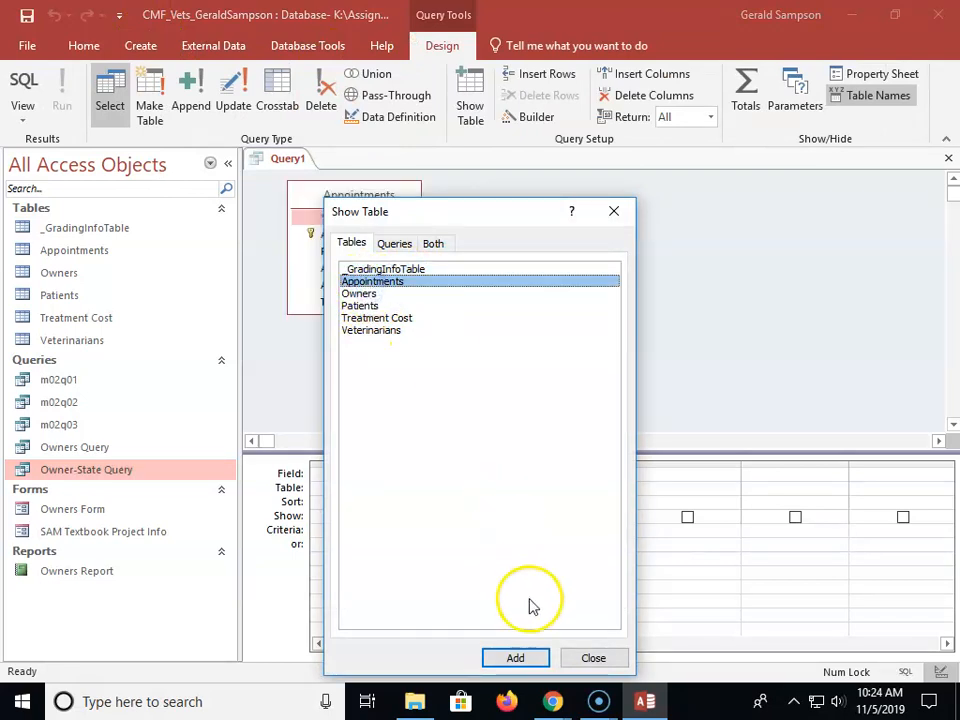
{"action": "left_click", "coordinate": [593, 658]}
{"action": "left_click_drag", "start_coordinate": [348, 314], "coordinate": [348, 375]}
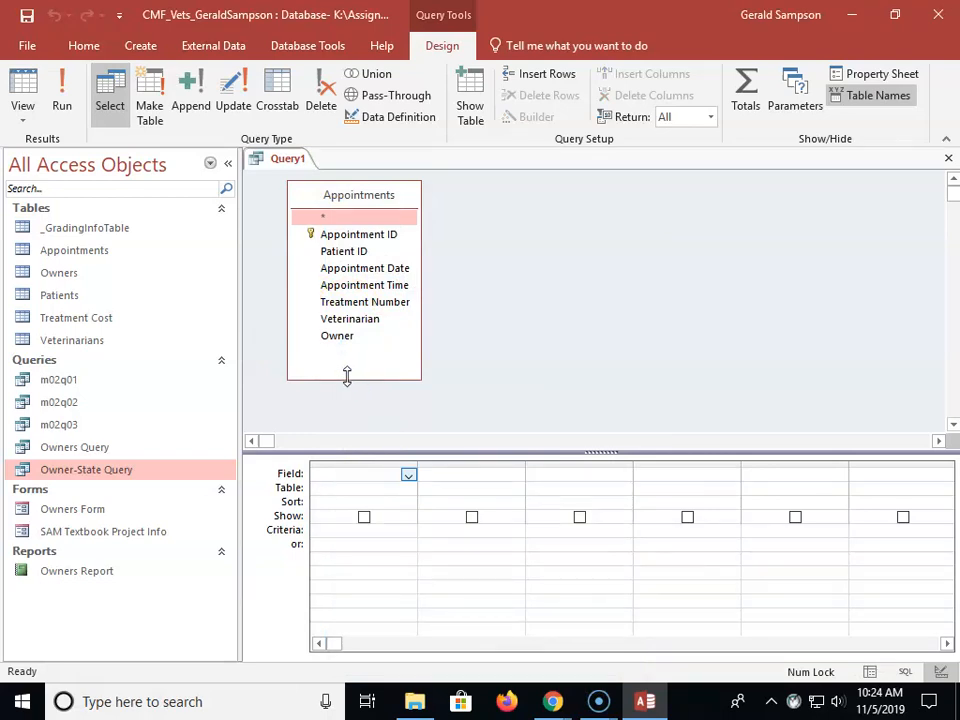
Add the Appointment Date, Appointment Time, Treatment Number, Veterinarian and Patient ID fields to the design grid in that order.
{"action": "double_click", "coordinate": [390, 269]}
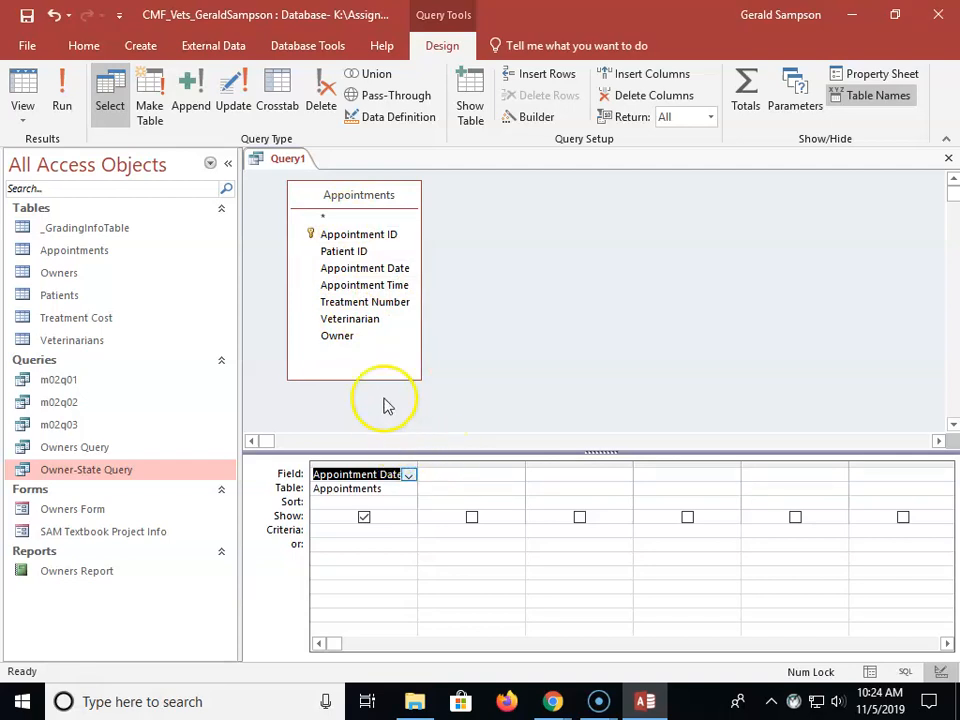
{"action": "double_click", "coordinate": [377, 285]}
{"action": "left_click", "coordinate": [577, 329]}
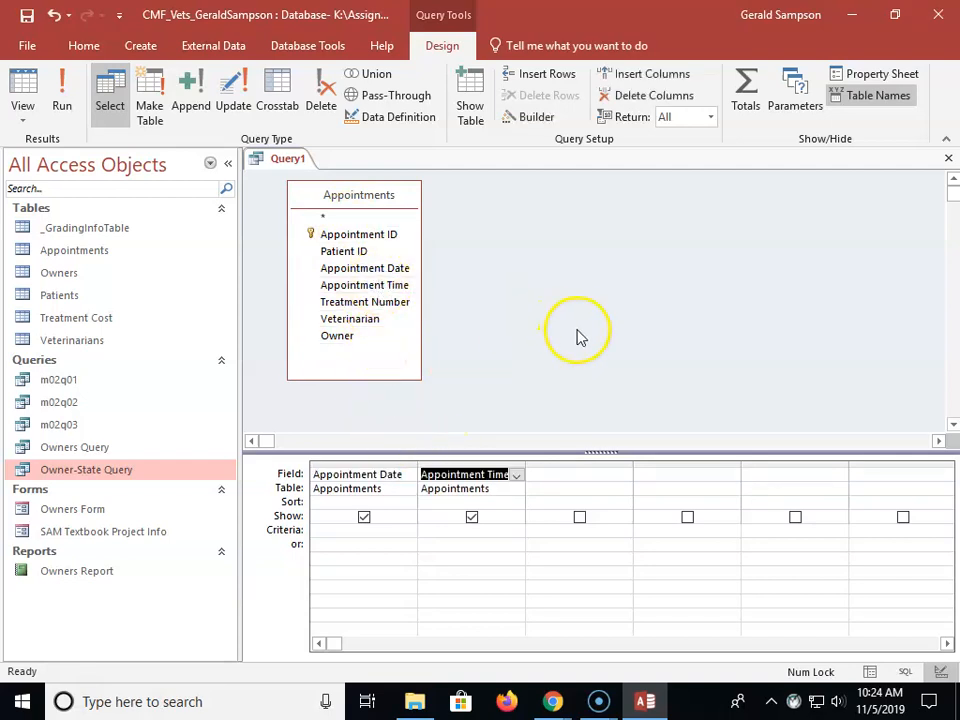
{"action": "double_click", "coordinate": [380, 302]}
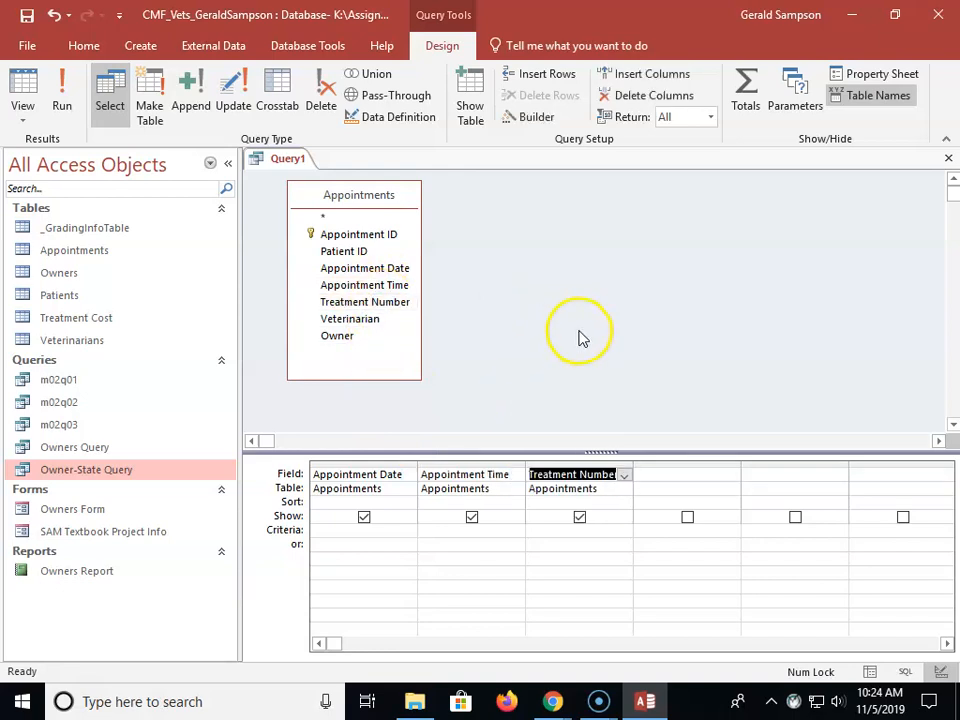
{"action": "double_click", "coordinate": [378, 320]}
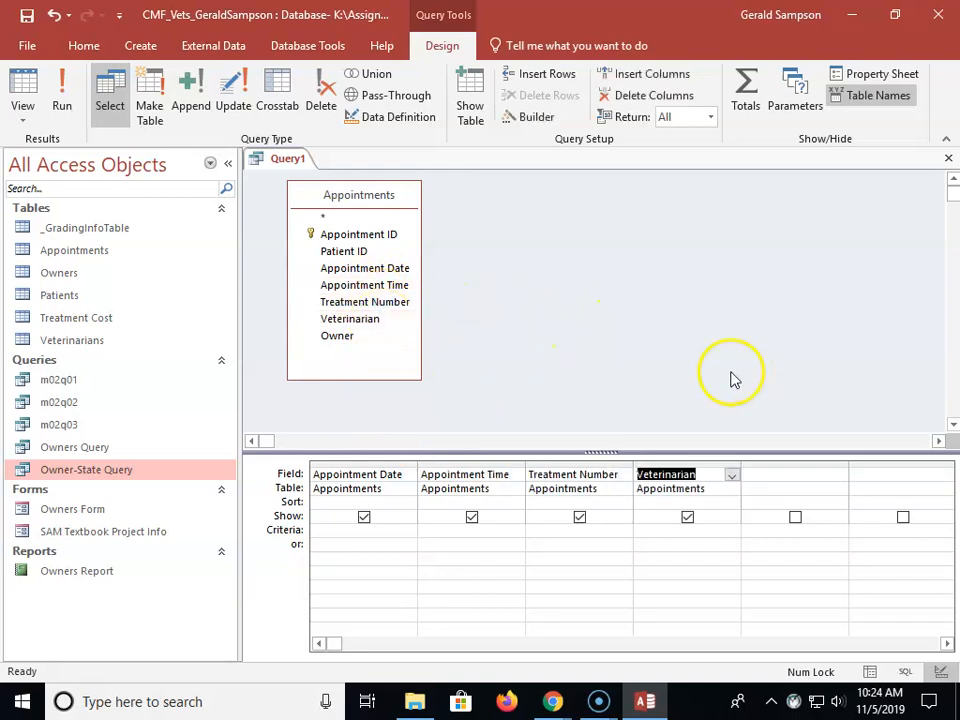
{"action": "double_click", "coordinate": [352, 251]}
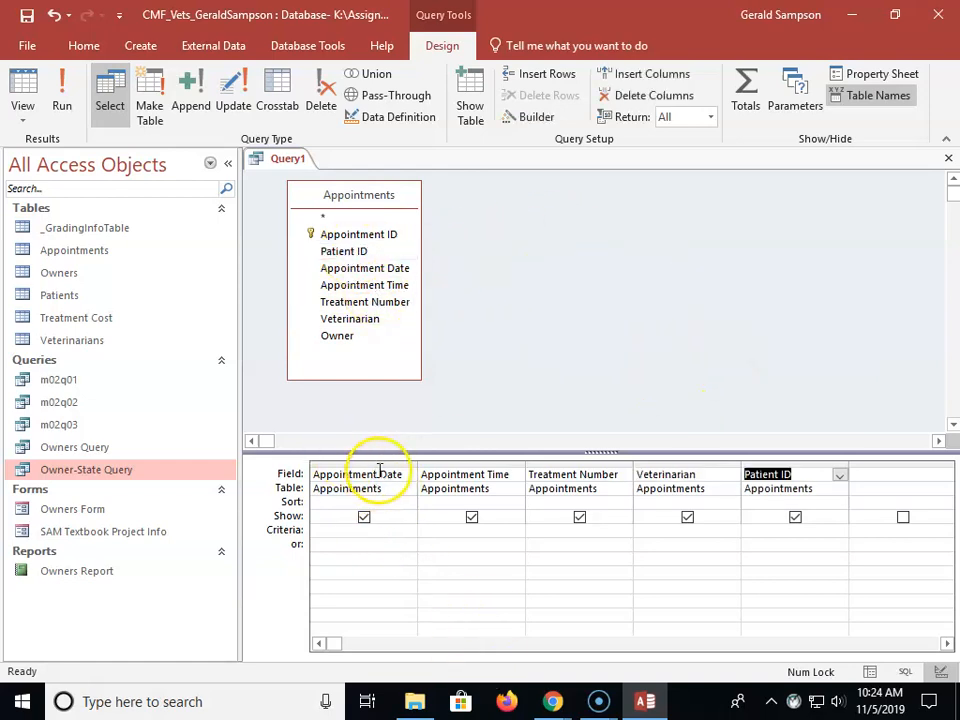
Collapse the Navigation Pane and run the appointments query without any criteria.
{"action": "left_click", "coordinate": [228, 163]}
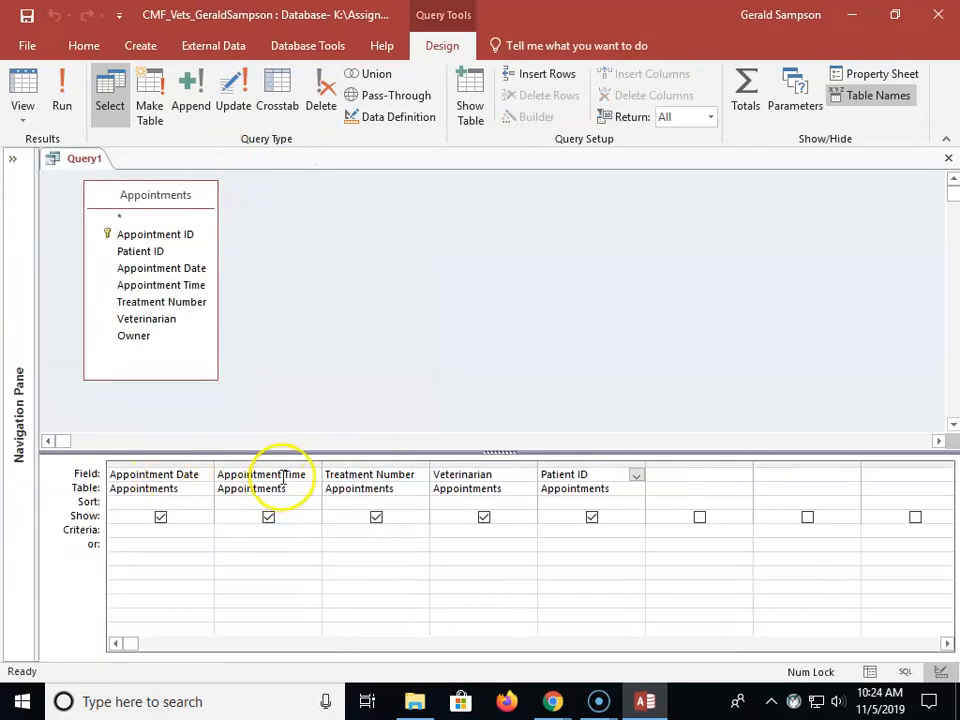
{"action": "left_click", "coordinate": [321, 476]}
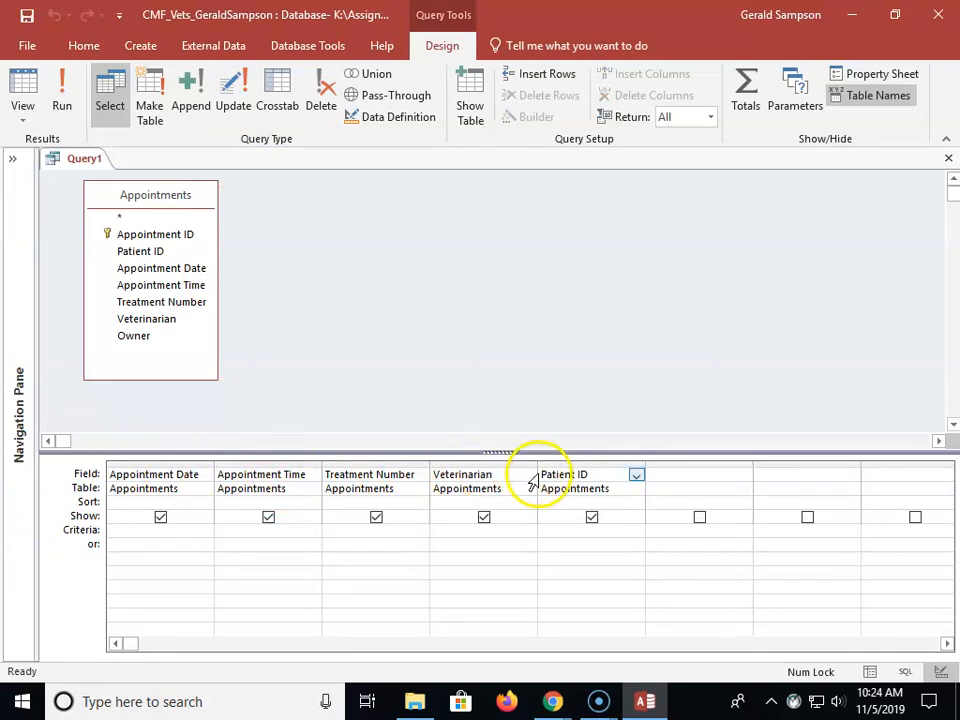
{"action": "left_click", "coordinate": [534, 529]}
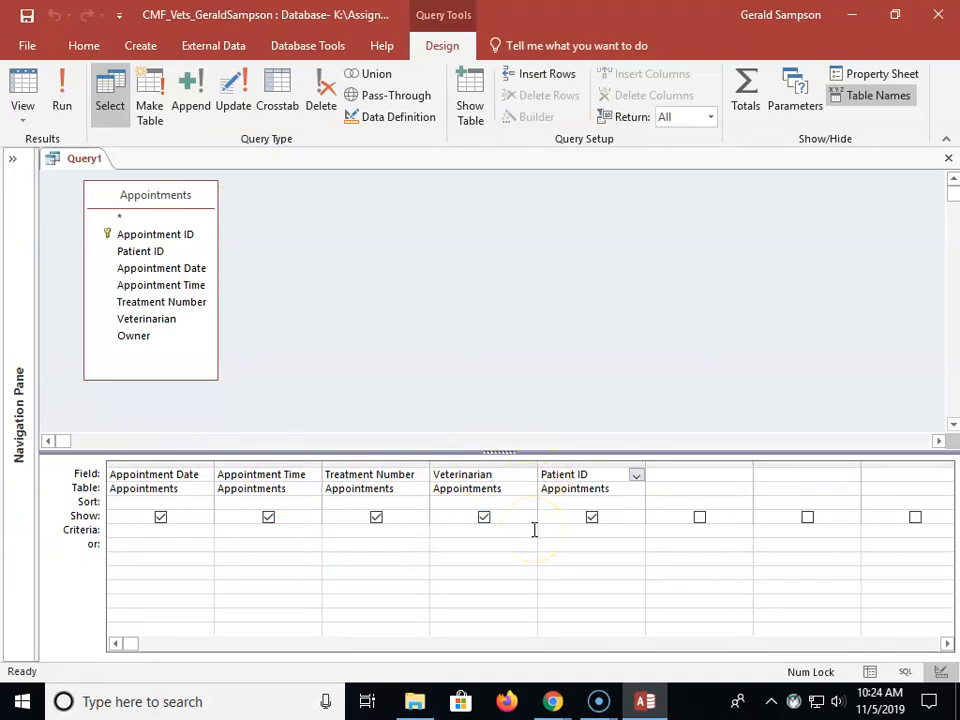
{"action": "left_click", "coordinate": [62, 92]}
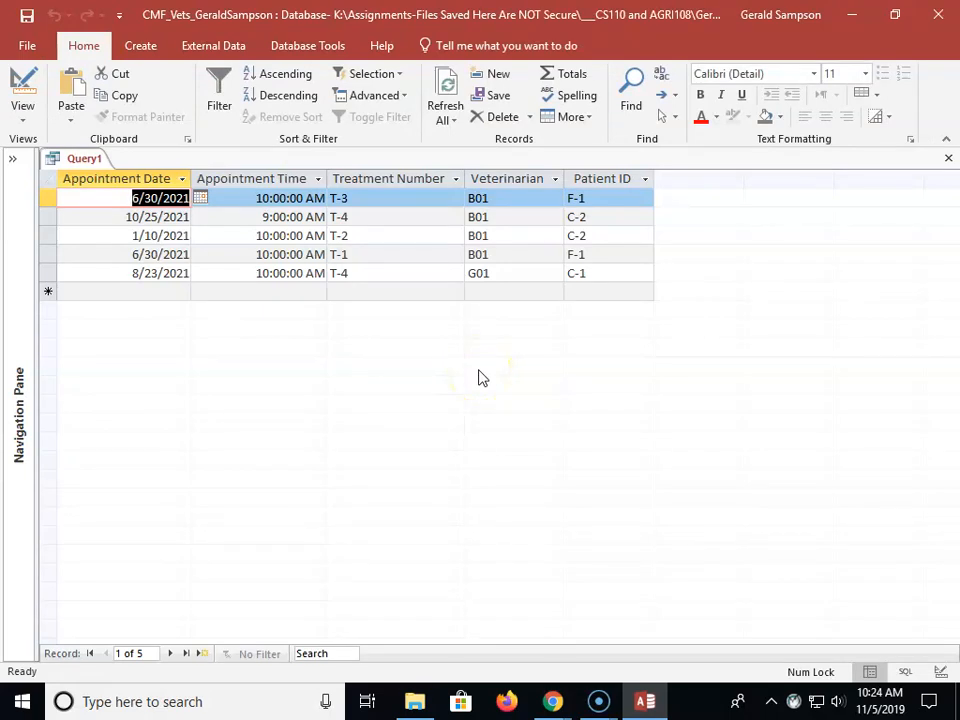
Return to Design view, set the Appointment Date criterion to >6/30/2021 and run the query.
{"action": "left_click", "coordinate": [22, 90]}
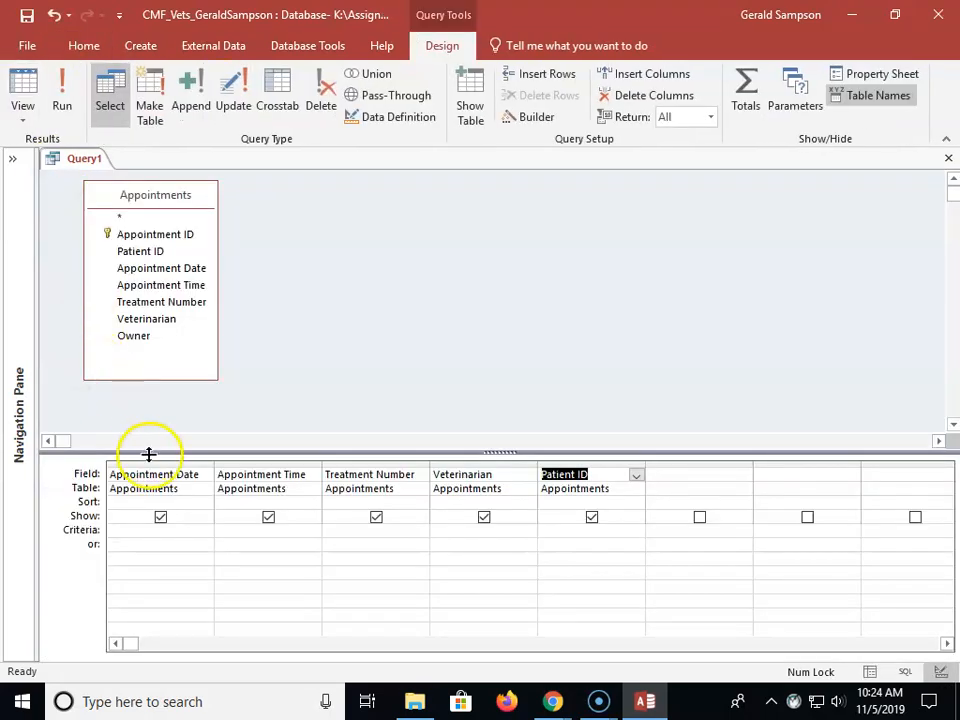
{"action": "left_click", "coordinate": [141, 531]}
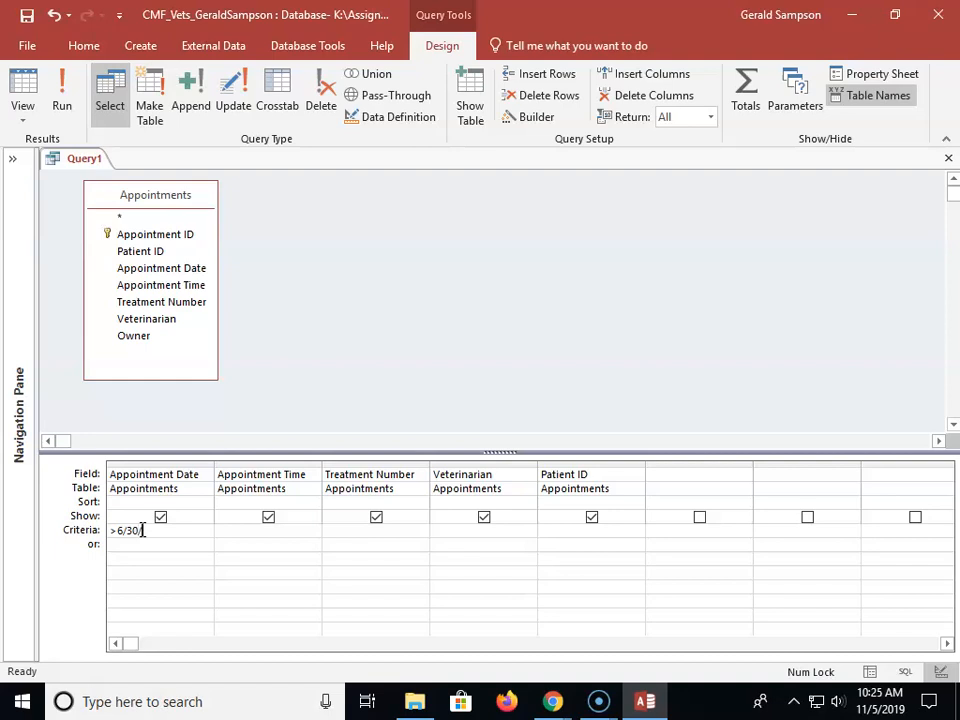
{"action": "type", "text": "021"}
{"action": "left_click", "coordinate": [62, 100]}
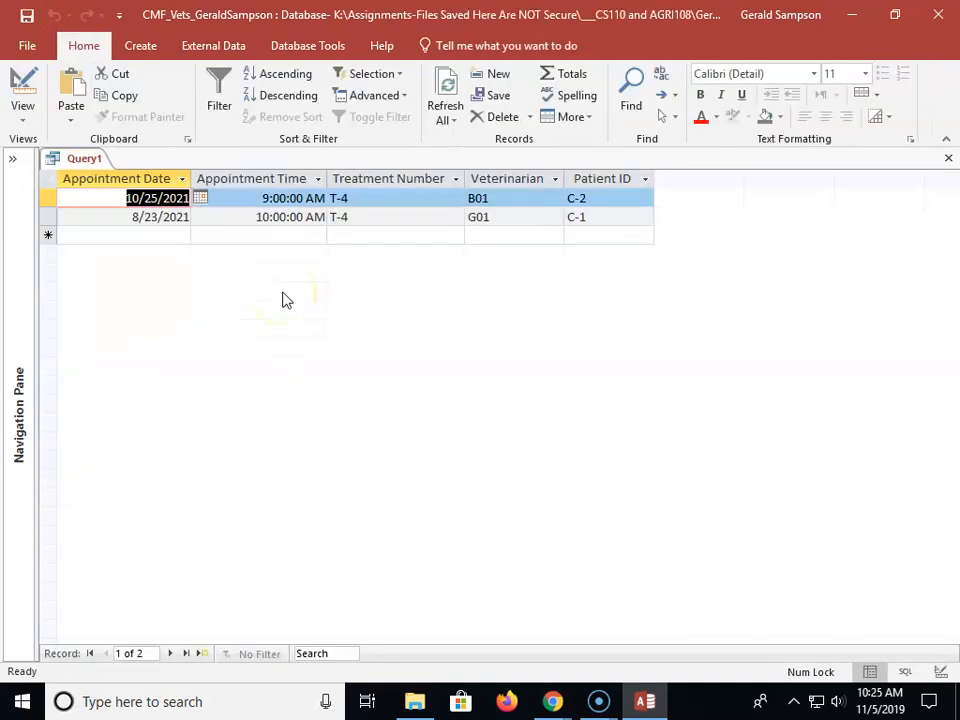
Save the appointments query as a query object named m02q04 and close it.
{"action": "left_click", "coordinate": [29, 44]}
{"action": "left_click", "coordinate": [55, 233]}
{"action": "left_click", "coordinate": [255, 245]}
{"action": "left_click", "coordinate": [531, 390]}
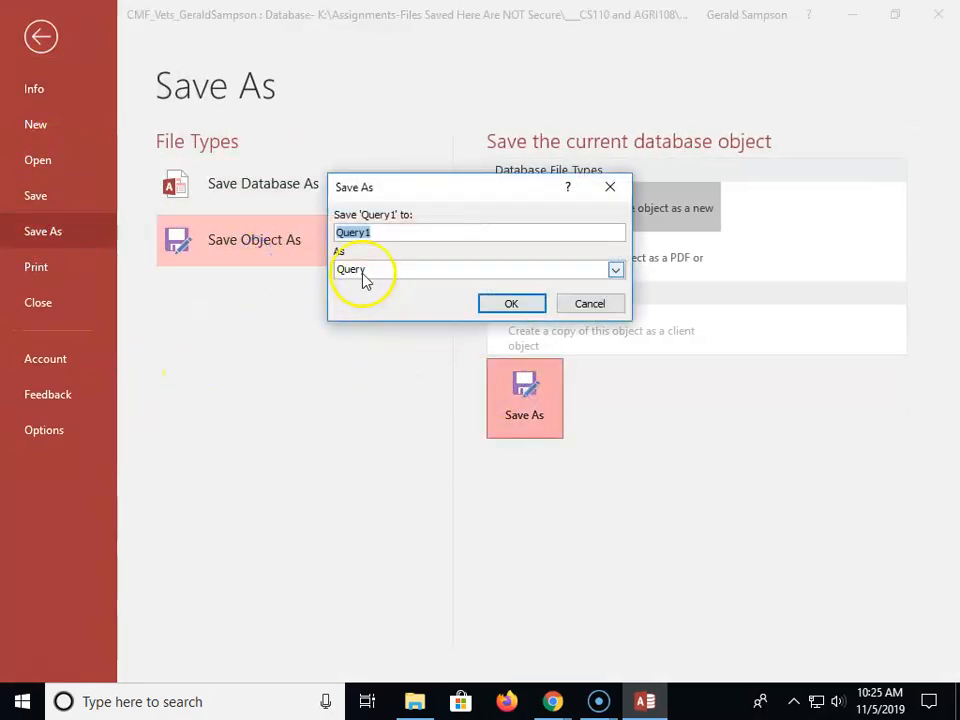
{"action": "type", "text": "m02q"}
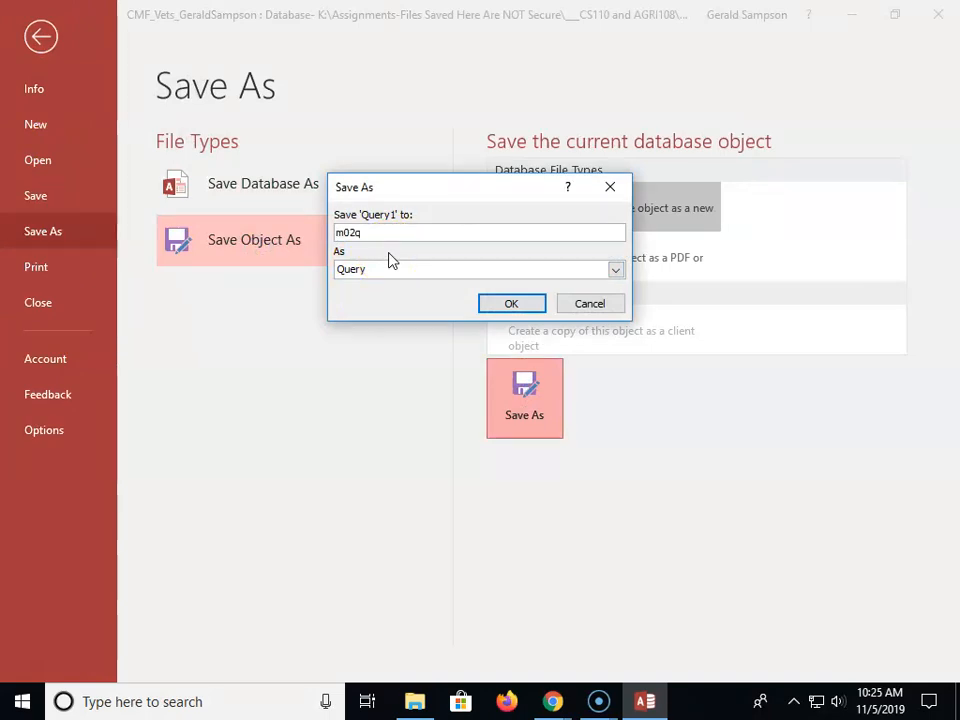
{"action": "type", "text": "04"}
{"action": "left_click", "coordinate": [499, 302]}
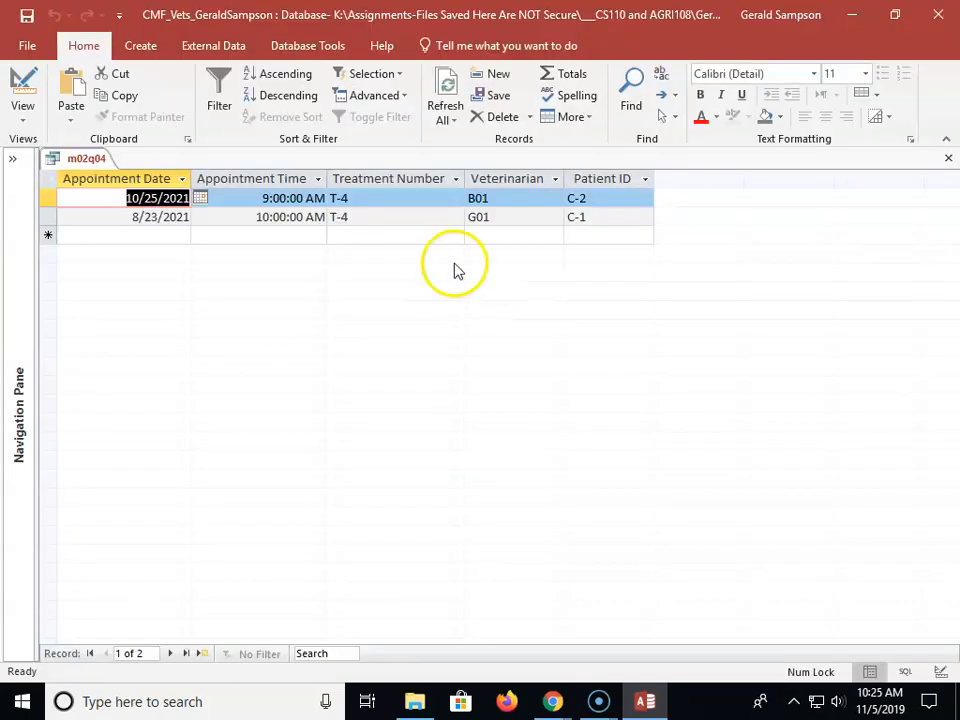
{"action": "left_click", "coordinate": [946, 158]}
Expand the Navigation Pane and create another Design view query on the Appointments table, with its field list enlarged to show every field.
{"action": "left_click", "coordinate": [10, 159]}
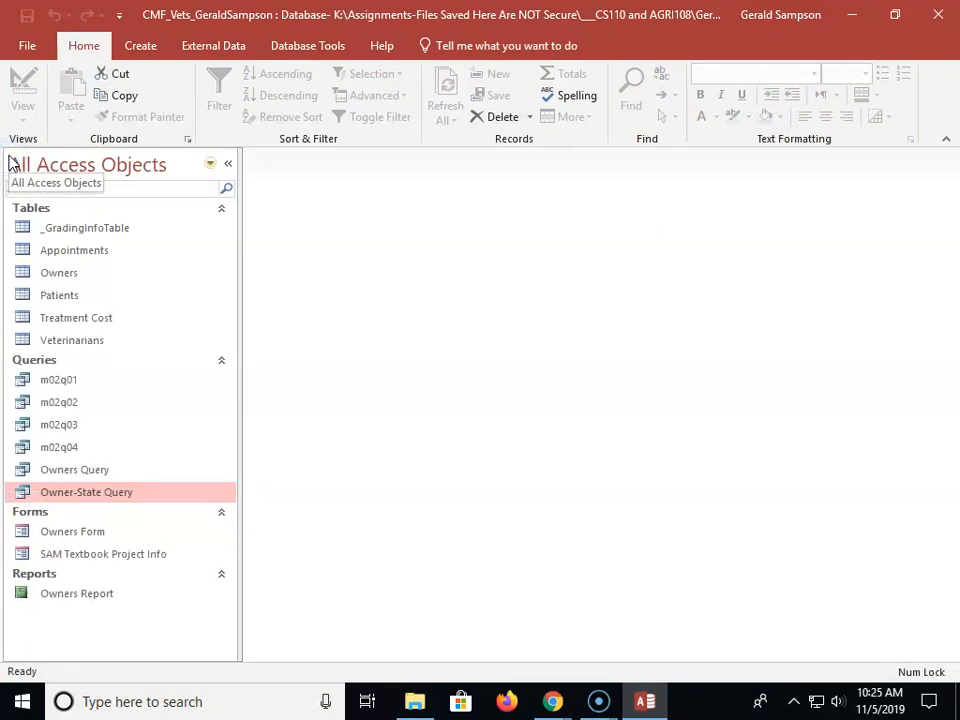
{"action": "left_click", "coordinate": [140, 46]}
{"action": "left_click", "coordinate": [277, 108]}
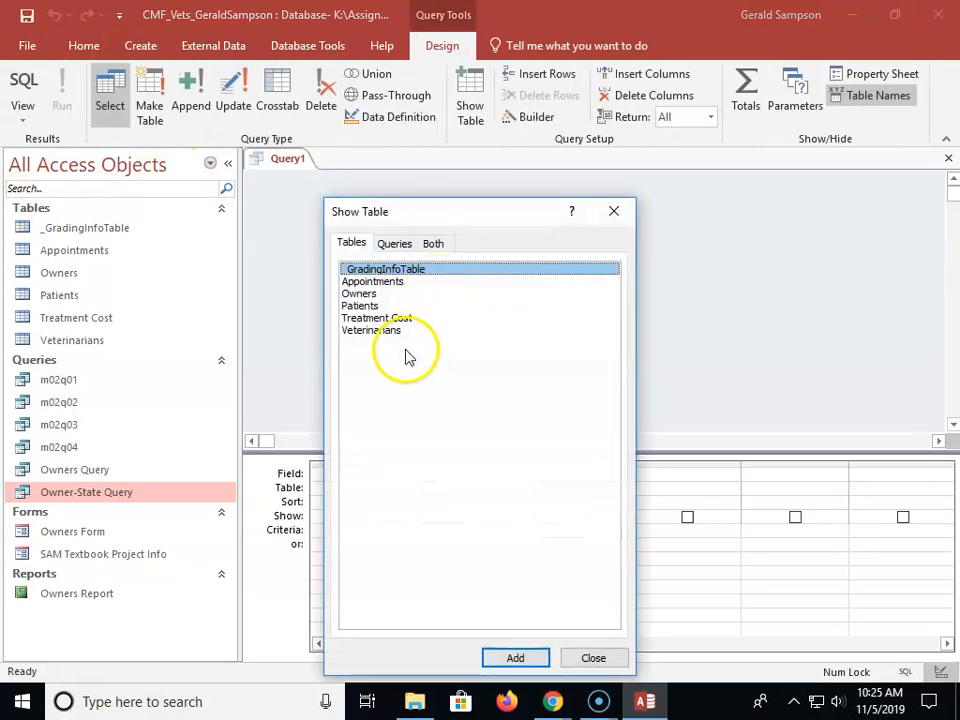
{"action": "double_click", "coordinate": [372, 281]}
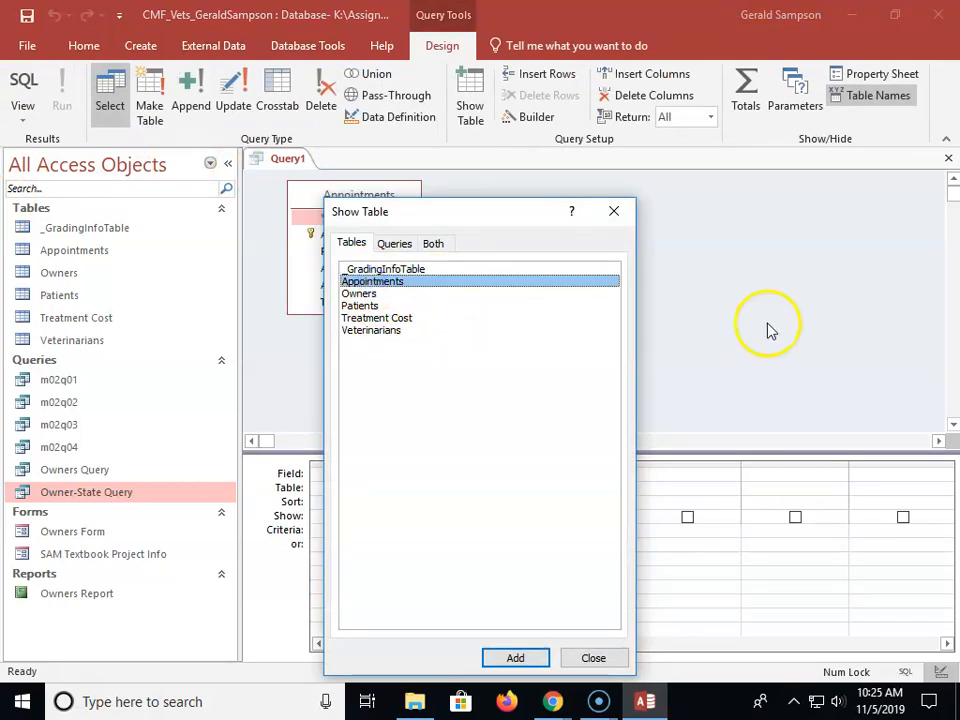
{"action": "left_click", "coordinate": [613, 211]}
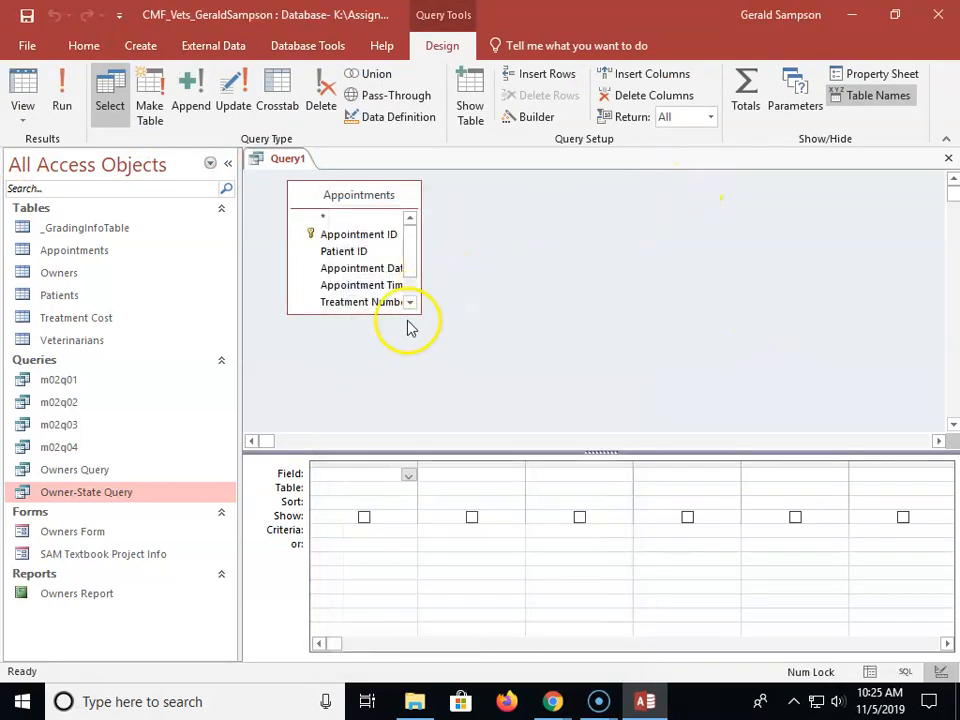
{"action": "left_click_drag", "start_coordinate": [394, 314], "coordinate": [397, 420]}
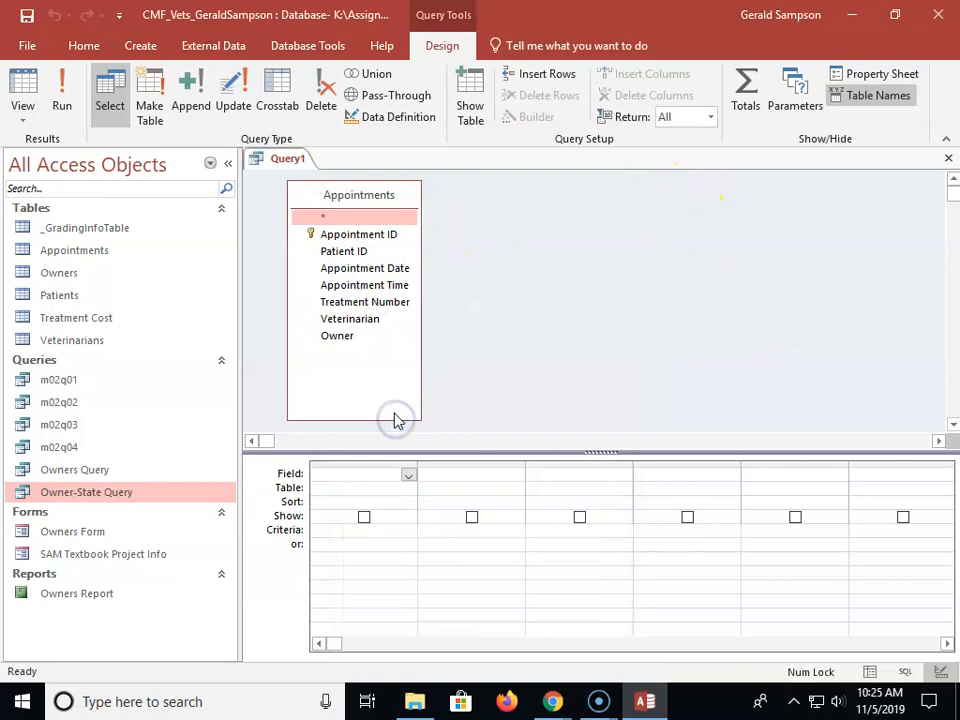
Add the Appointment Date, Appointment Time, Treatment Number, Veterinarian and Owner fields to the design grid in that order.
{"action": "double_click", "coordinate": [363, 268]}
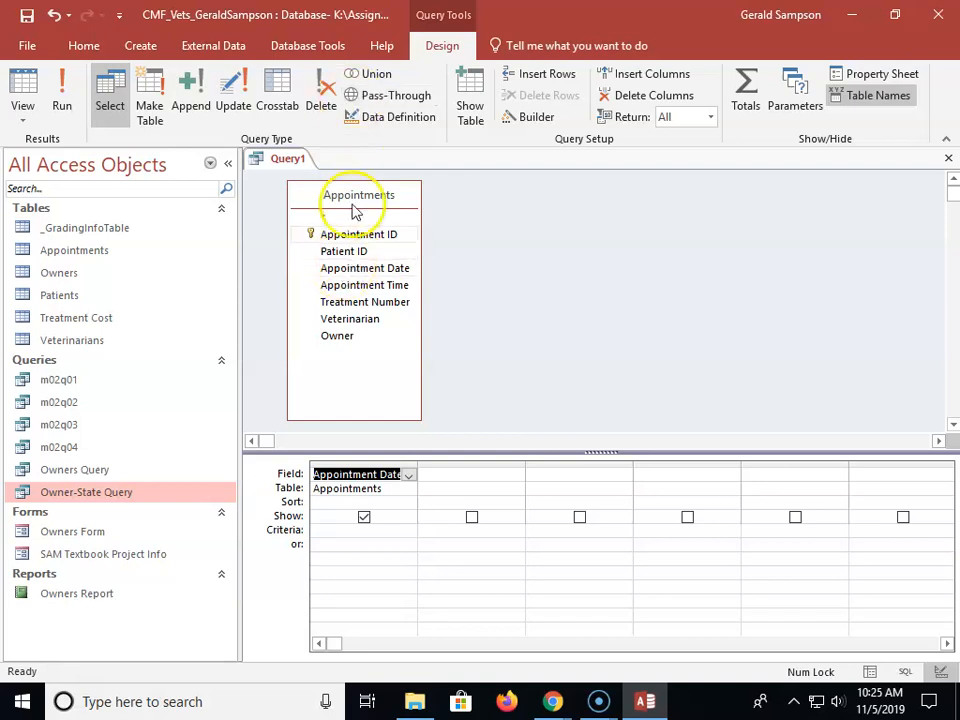
{"action": "double_click", "coordinate": [364, 285]}
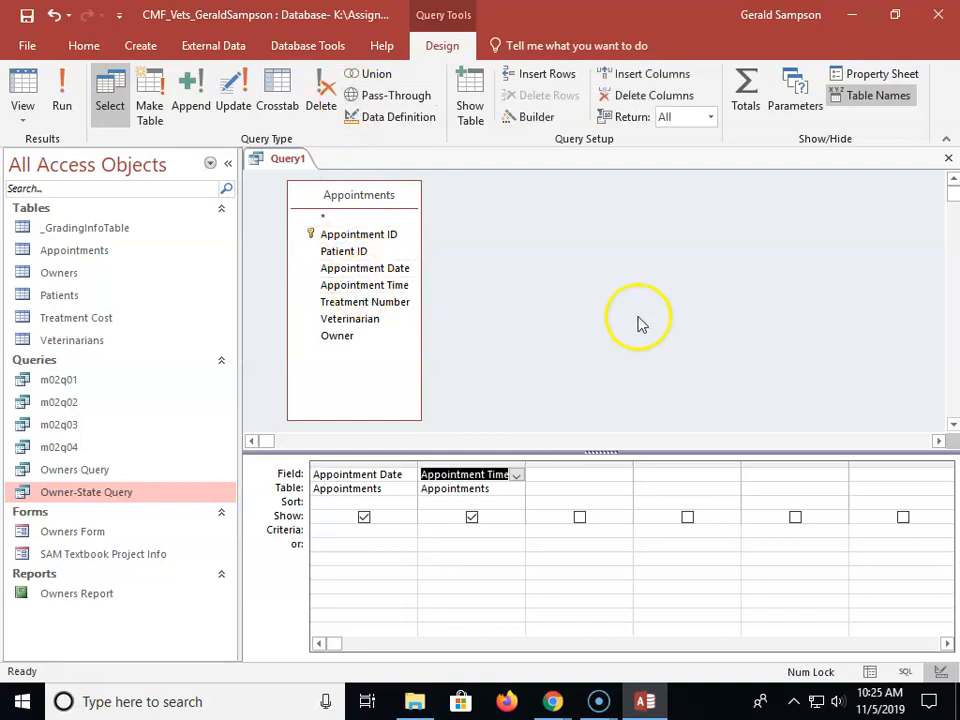
{"action": "left_click", "coordinate": [383, 305]}
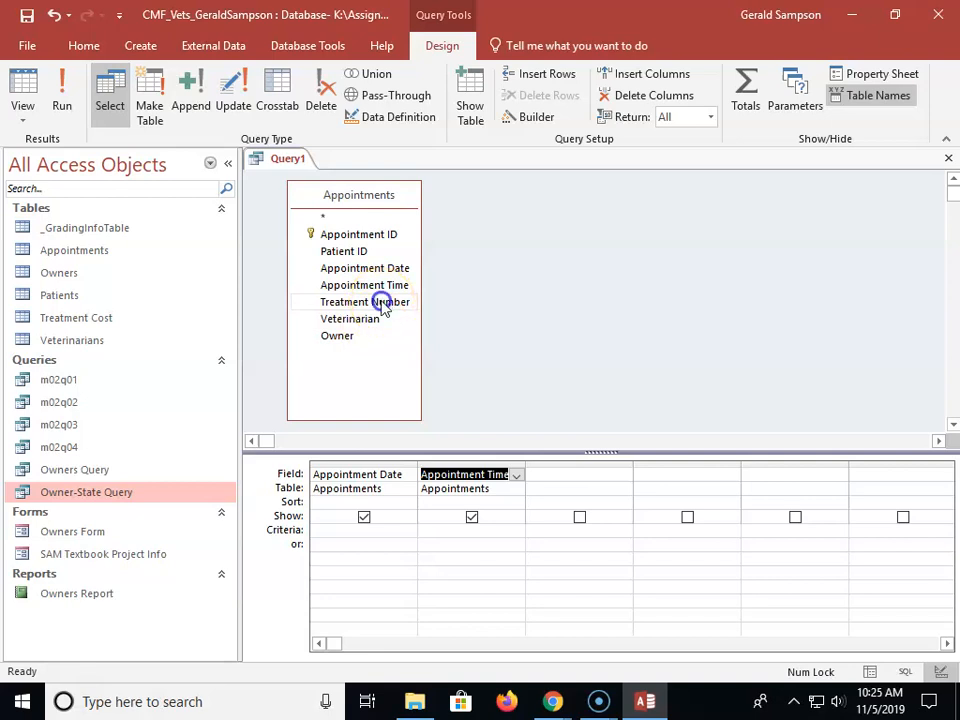
{"action": "double_click", "coordinate": [383, 305]}
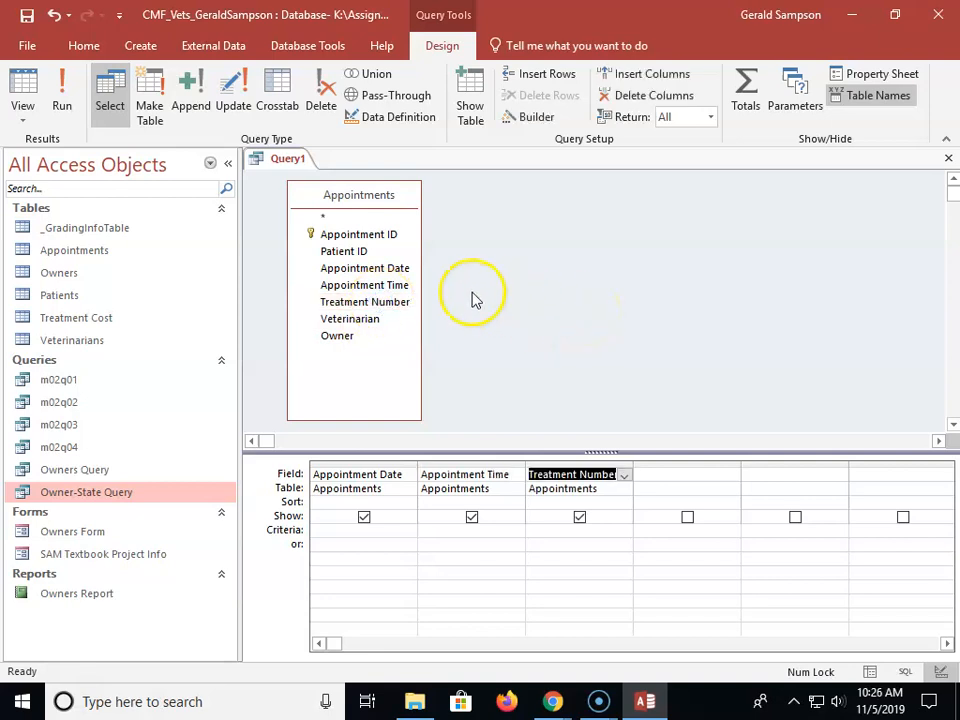
{"action": "double_click", "coordinate": [367, 319]}
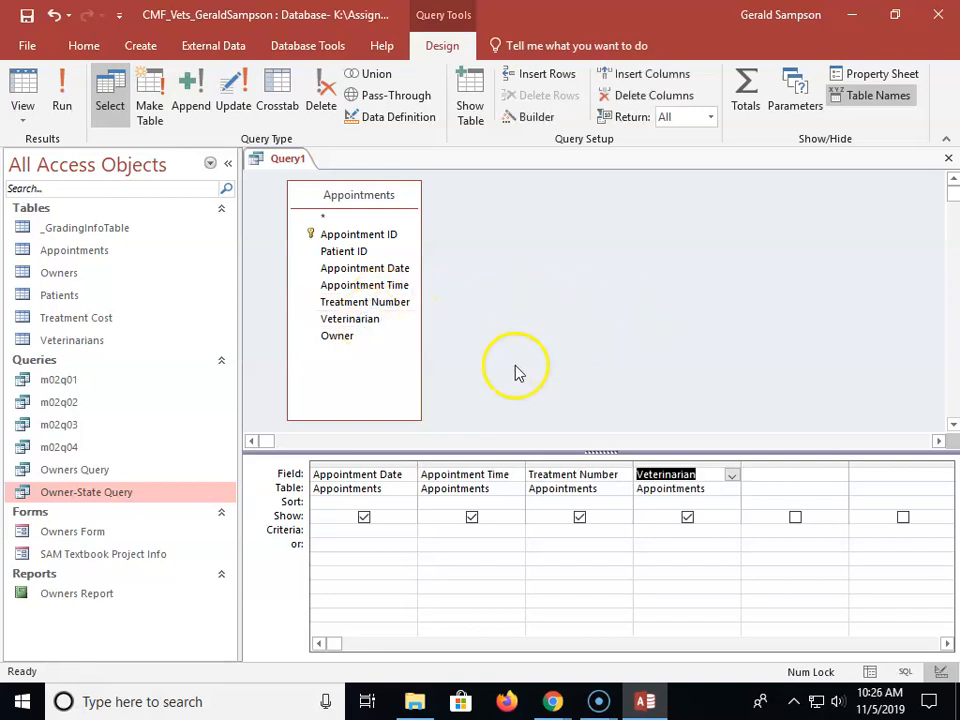
{"action": "double_click", "coordinate": [338, 337]}
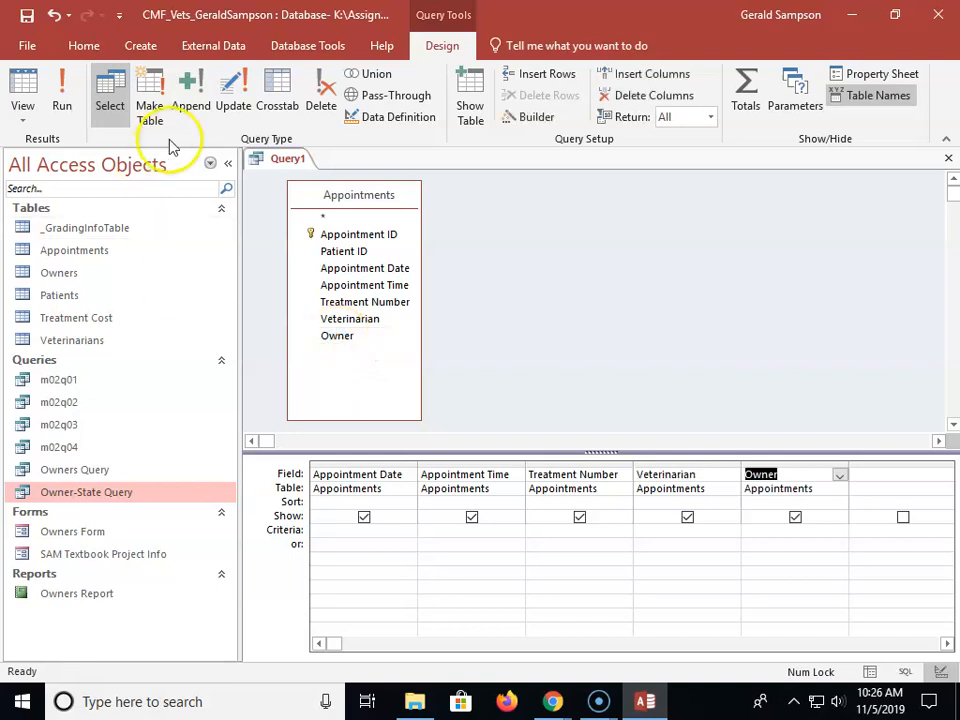
With the Navigation Pane collapsed, set the same-row criteria Appointment Date >06/30/2021 and Veterinarian B01, and run the query.
{"action": "left_click", "coordinate": [227, 163]}
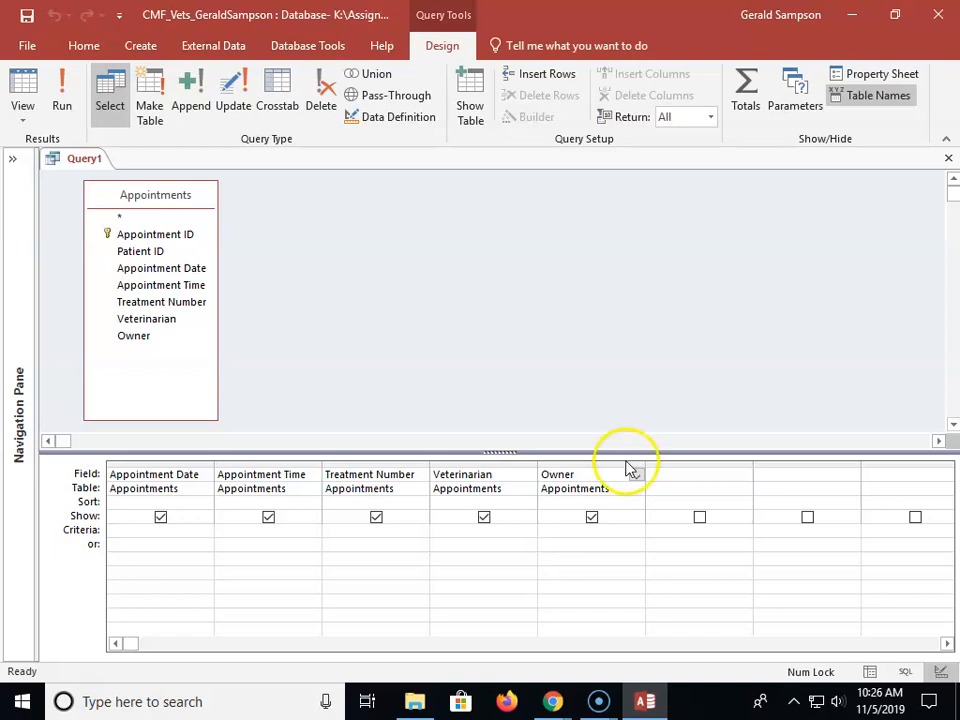
{"action": "left_click", "coordinate": [184, 530]}
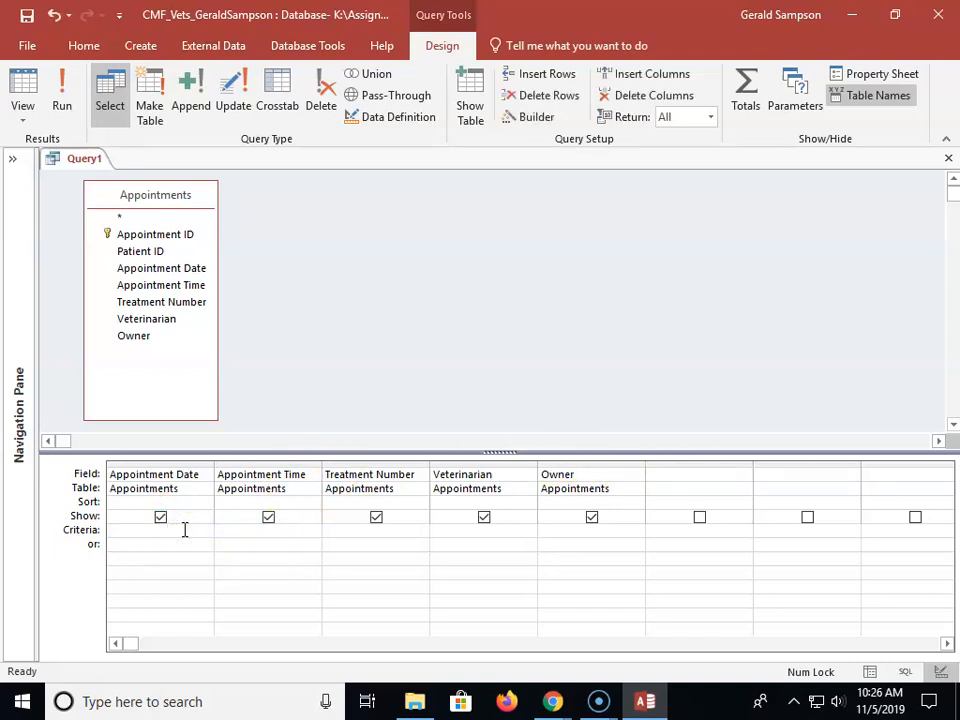
{"action": "type", "text": ">06/30/2021"}
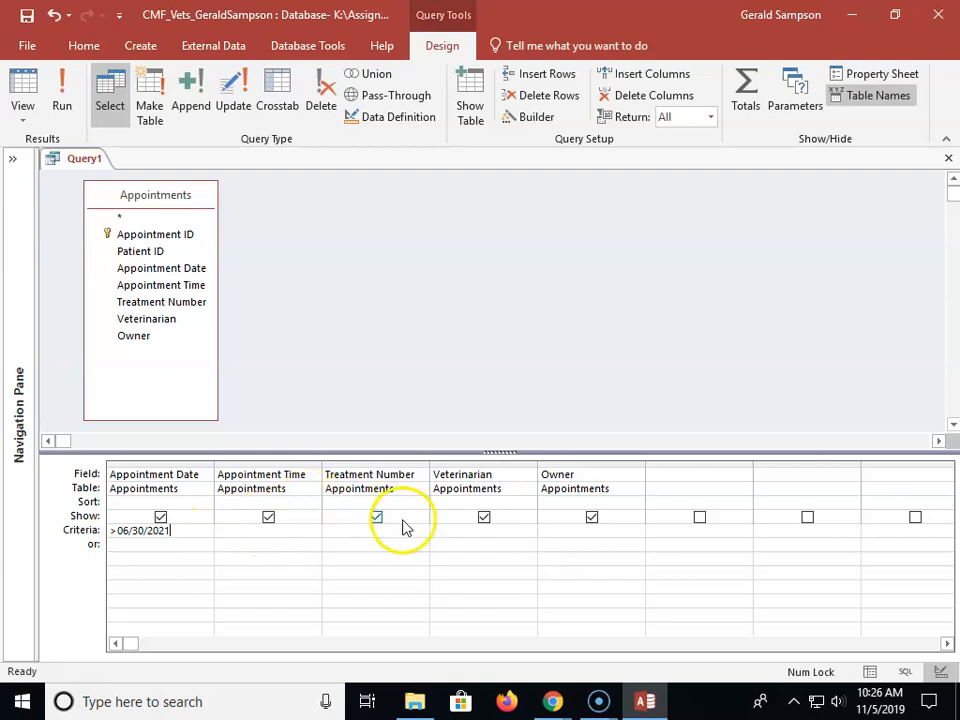
{"action": "left_click", "coordinate": [459, 535]}
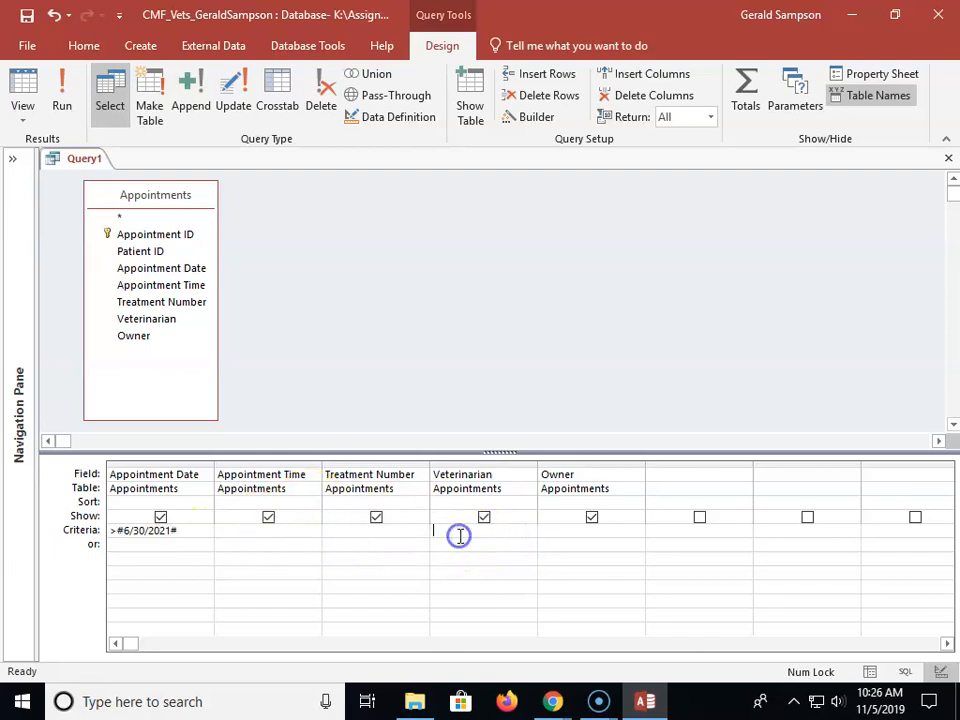
{"action": "type", "text": "B01"}
{"action": "left_click", "coordinate": [62, 95]}
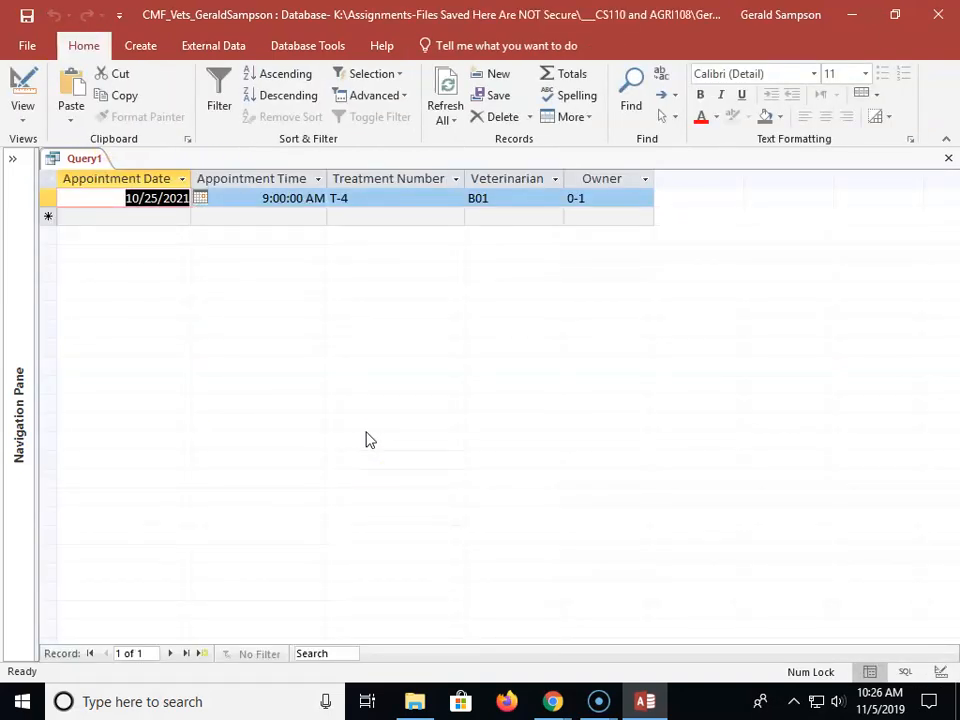
Save the two-criteria appointments query as a query object named m02q05.
{"action": "left_click", "coordinate": [24, 48]}
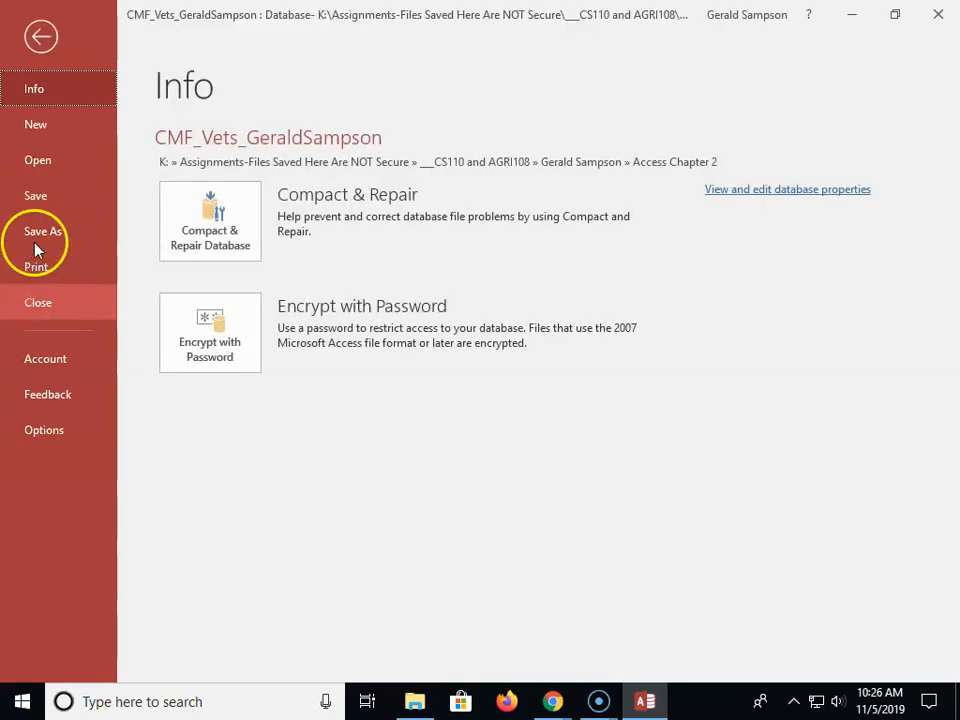
{"action": "left_click", "coordinate": [34, 231]}
{"action": "left_click", "coordinate": [222, 245]}
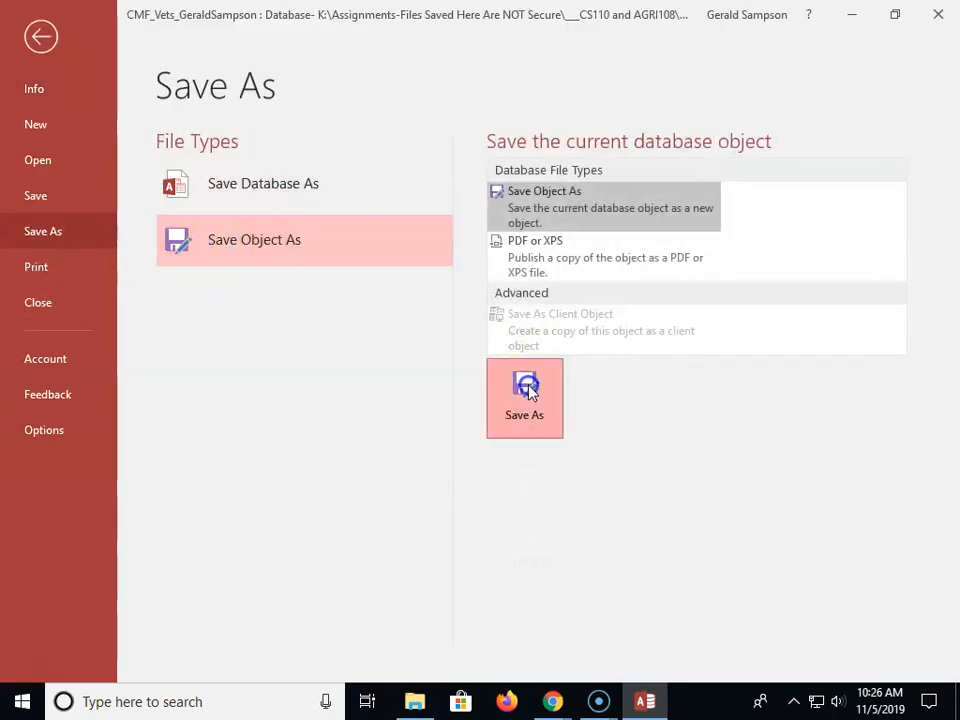
{"action": "left_click", "coordinate": [527, 385]}
{"action": "type", "text": "m02q"}
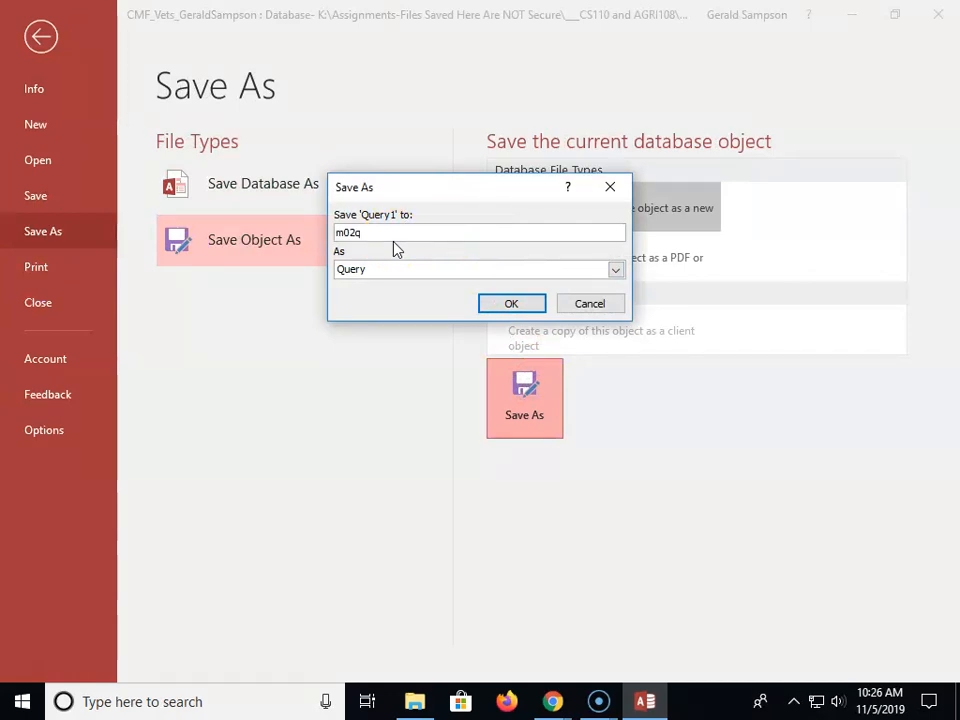
{"action": "type", "text": "05"}
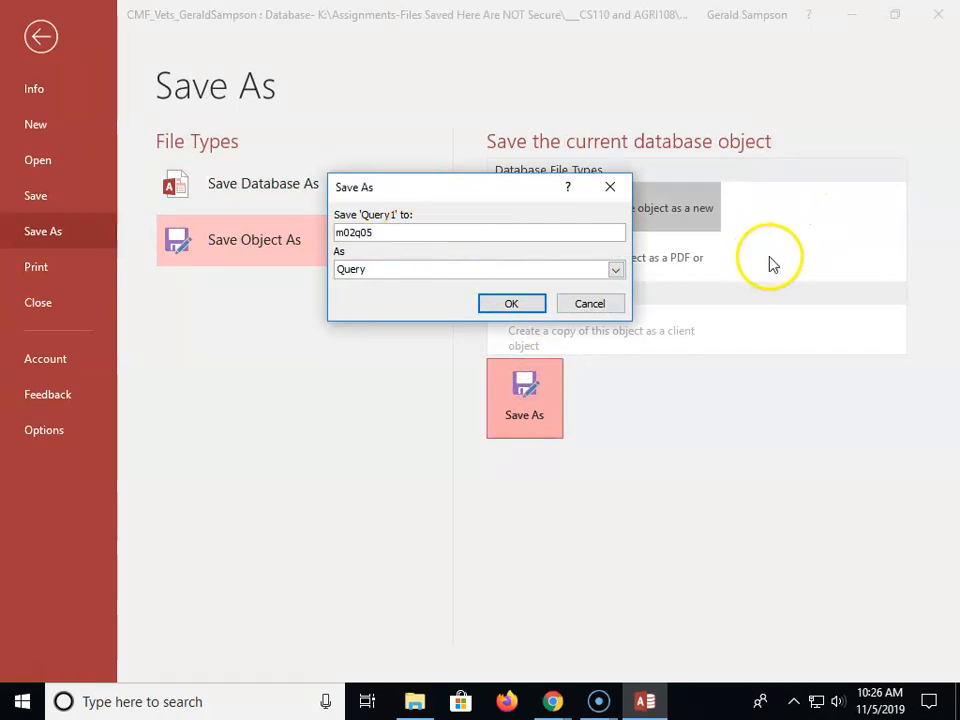
{"action": "left_click", "coordinate": [516, 304]}
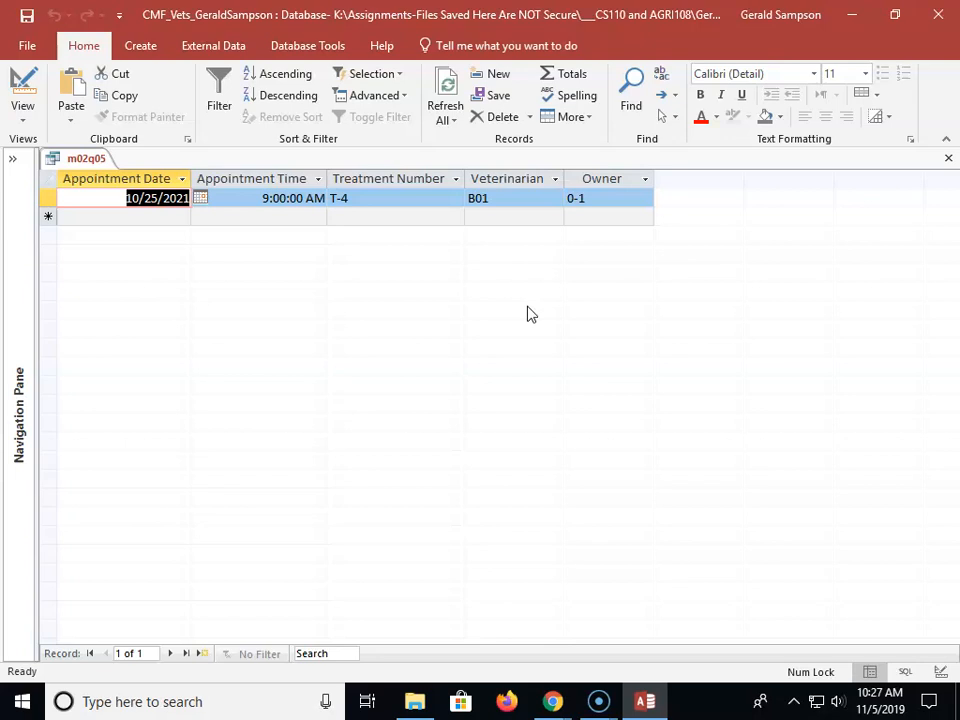
Return m02q05 to Design view and move the Veterinarian criterion B01 from the Criteria row to the or row.
{"action": "left_click", "coordinate": [22, 84]}
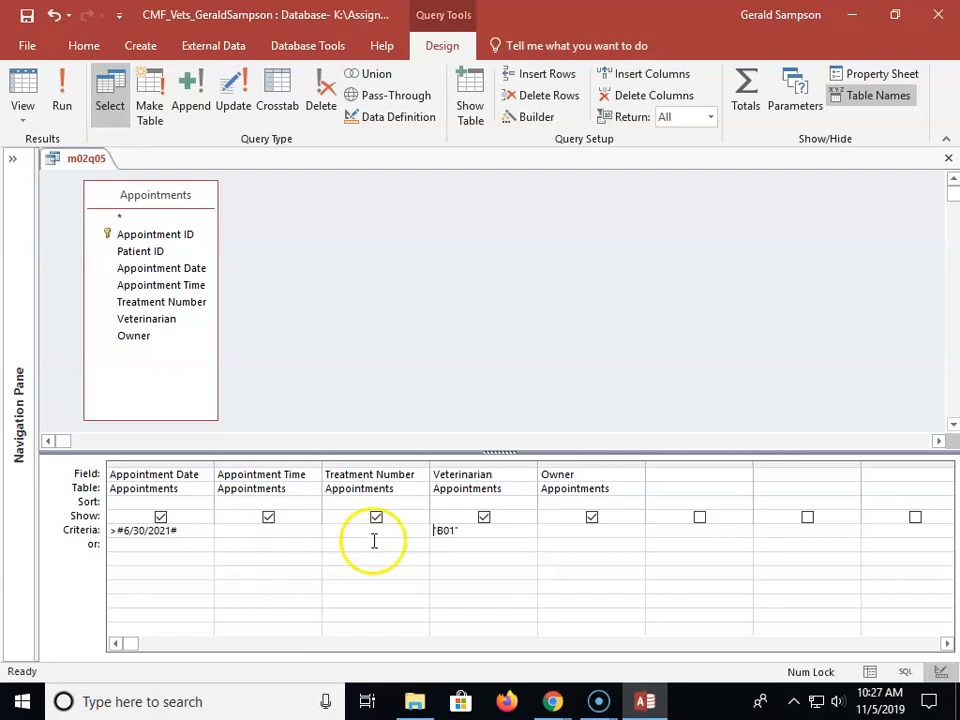
{"action": "left_click_drag", "start_coordinate": [476, 536], "coordinate": [404, 534]}
{"action": "key", "text": "Delete"}
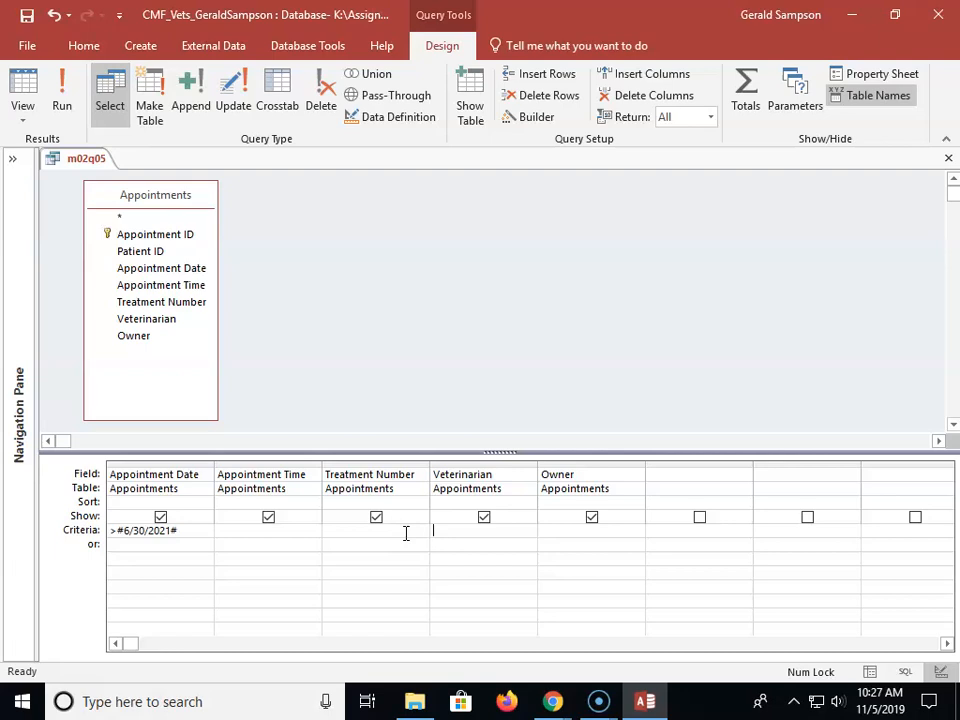
{"action": "left_click", "coordinate": [451, 543]}
{"action": "type", "text": "B01"}
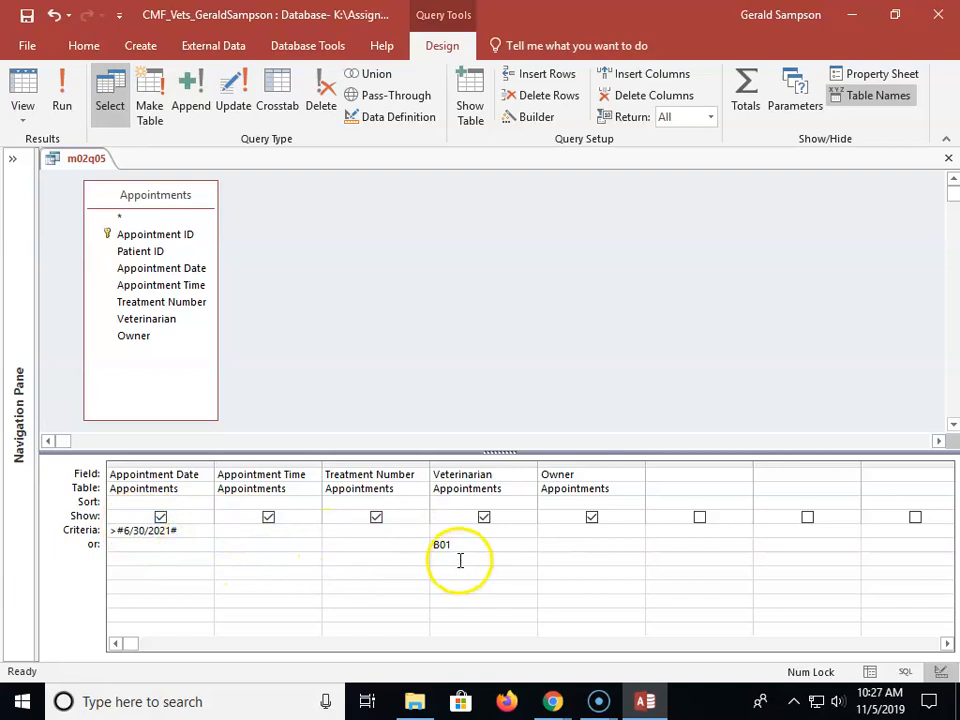
Run the m02q05 query and save a copy of it as a query named m02q06.
{"action": "left_click", "coordinate": [62, 100]}
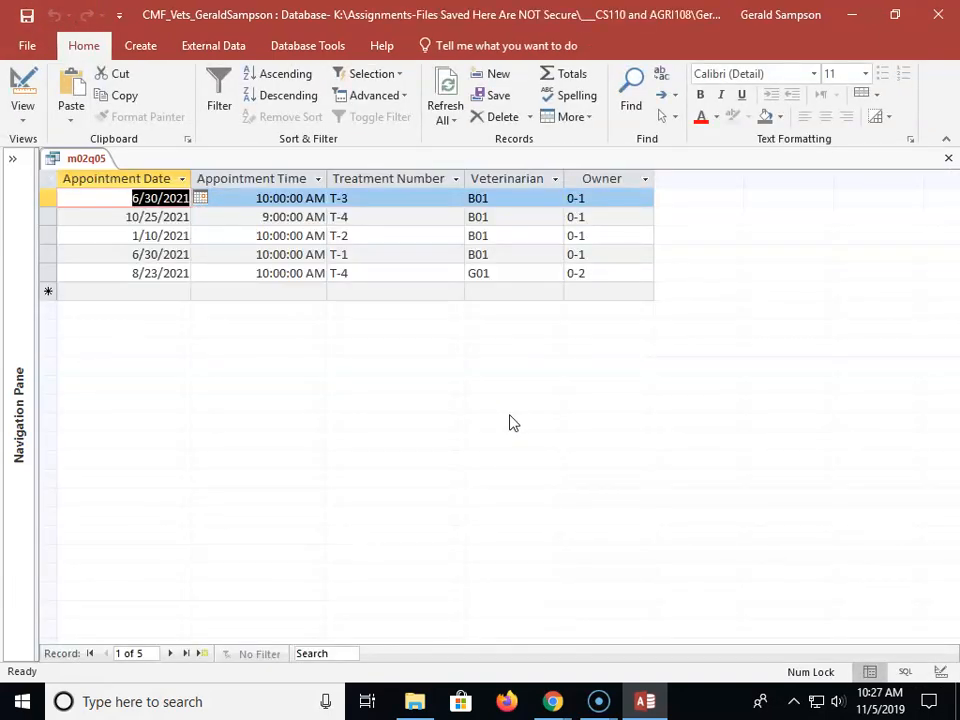
{"action": "left_click", "coordinate": [27, 45]}
{"action": "left_click", "coordinate": [40, 233]}
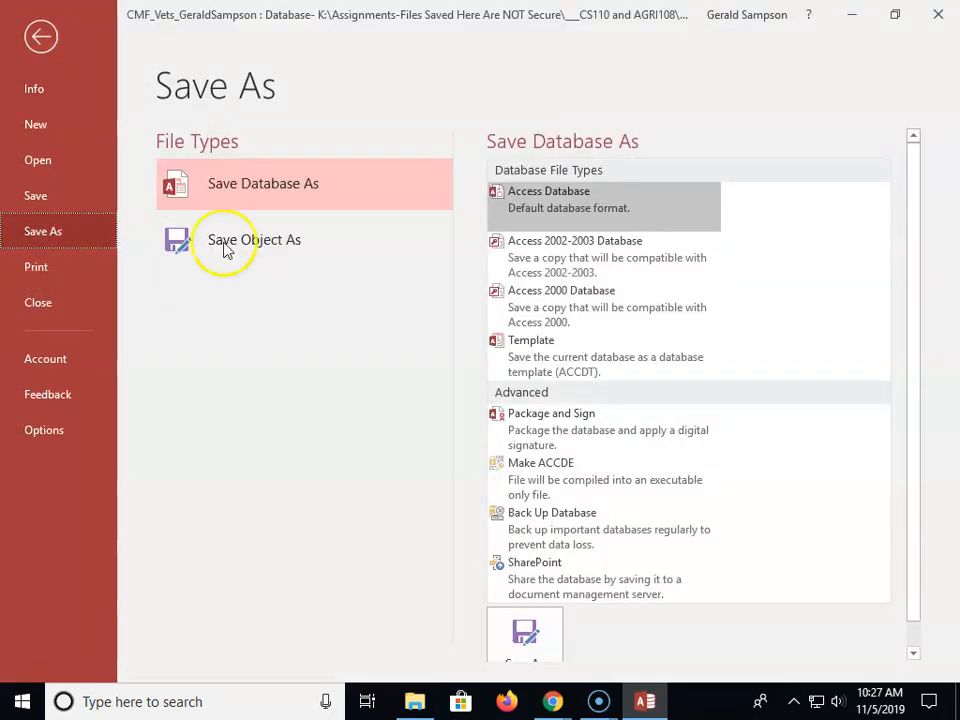
{"action": "left_click", "coordinate": [230, 244]}
{"action": "left_click", "coordinate": [499, 388]}
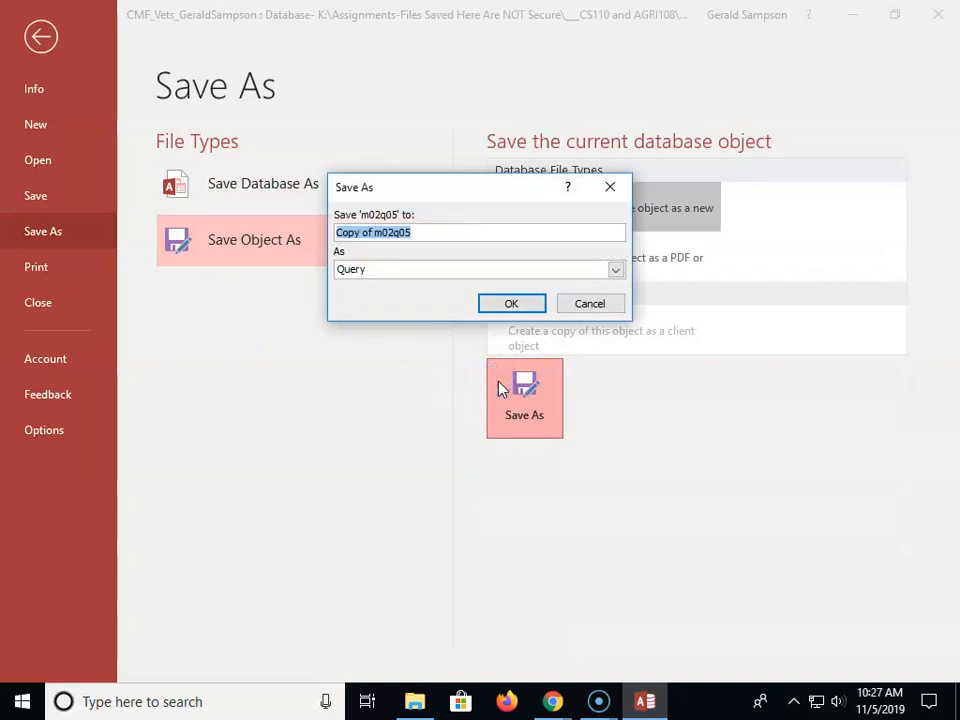
{"action": "type", "text": "m02q06"}
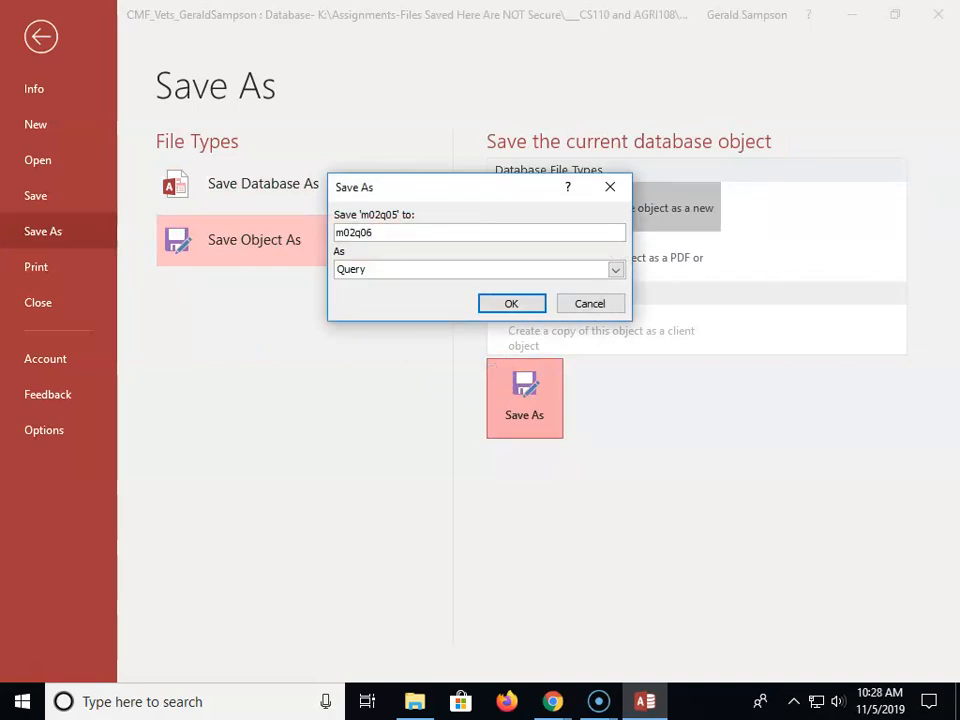
{"action": "left_click", "coordinate": [511, 303]}
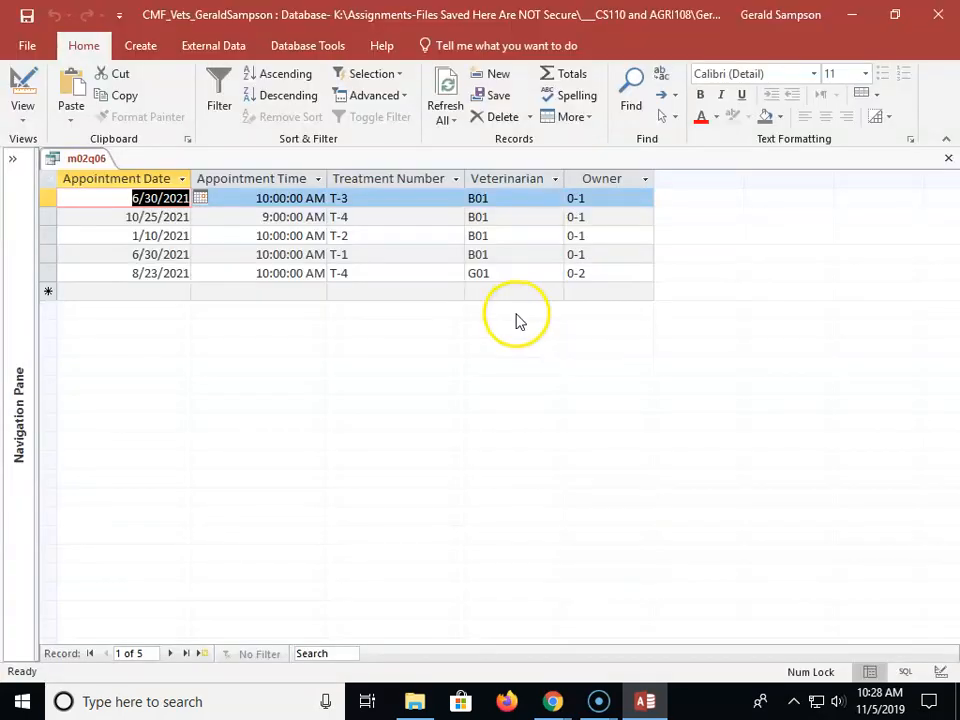
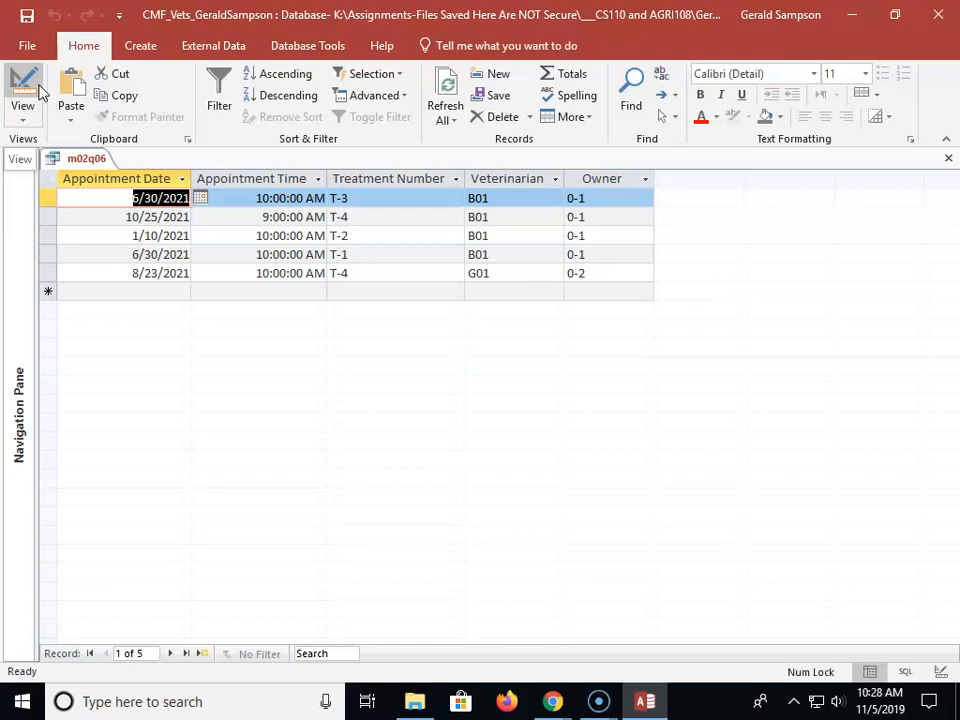
Delete all five field columns from the design grid of the m02q06 query and close the query.
{"action": "left_click", "coordinate": [24, 90]}
{"action": "left_click", "coordinate": [188, 462]}
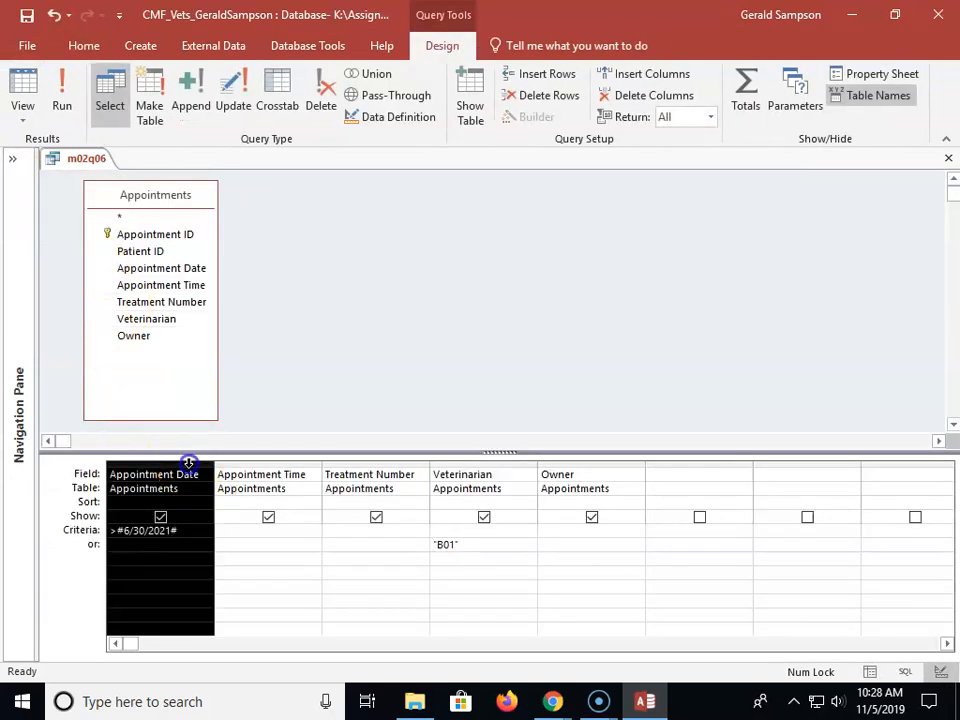
{"action": "left_click", "coordinate": [613, 461], "text": "shift"}
{"action": "key", "text": "Delete"}
{"action": "left_click", "coordinate": [603, 454]}
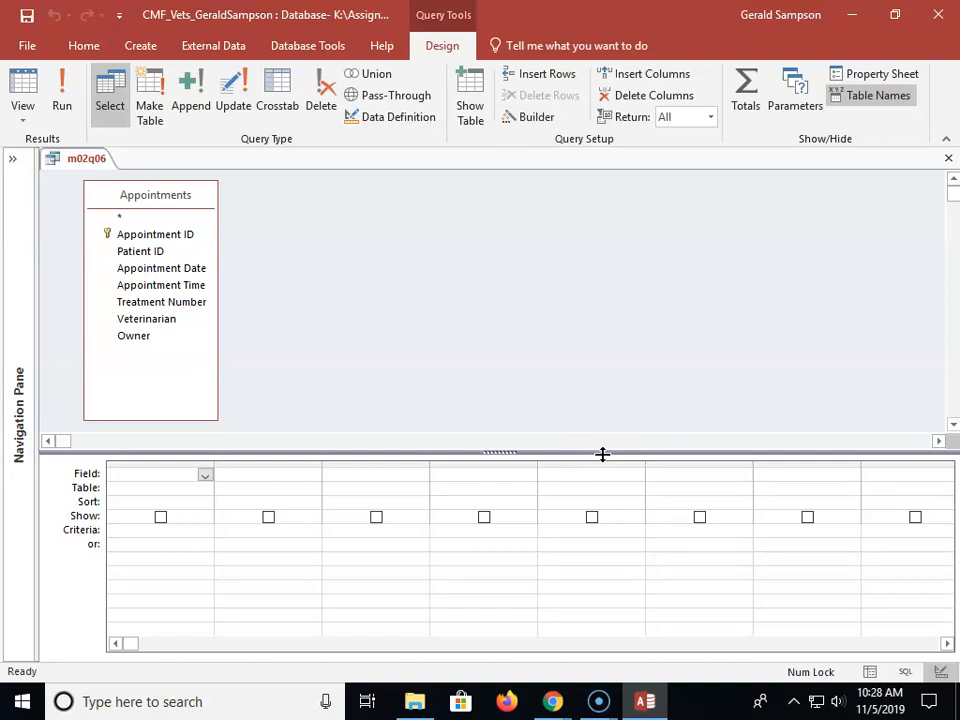
{"action": "left_click", "coordinate": [947, 158]}
{"action": "left_click", "coordinate": [486, 403]}
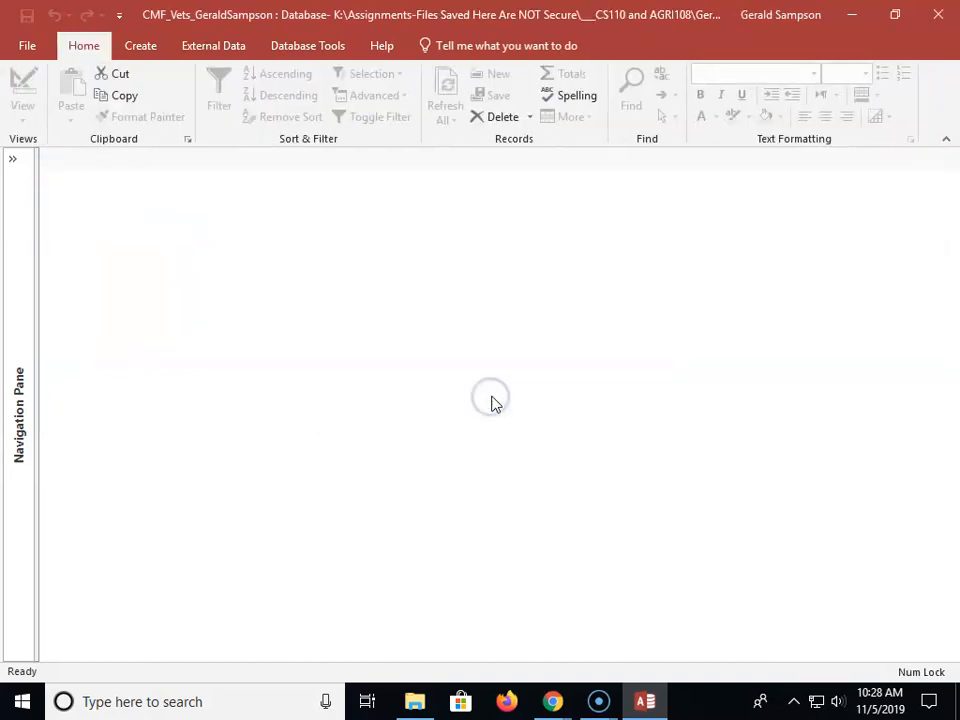
{"action": "left_click", "coordinate": [495, 390]}
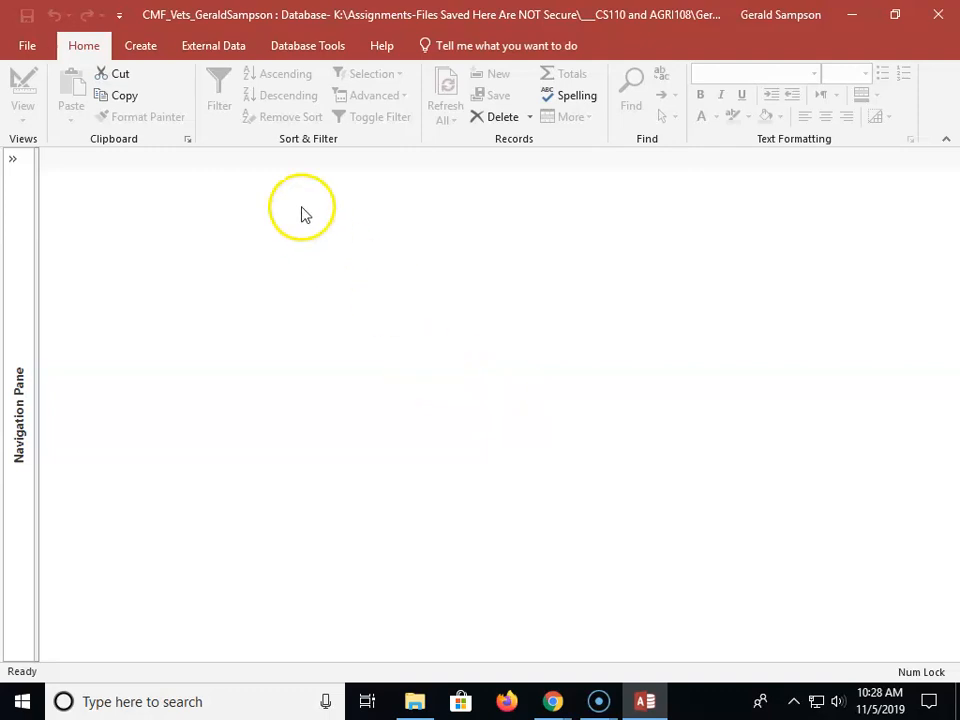
Start an import from an Access database, choosing Support_AC-CMF_Vets Extra Tables in K:\CS 110 Data Files\Access\Access Module 2 as the source.
{"action": "left_click", "coordinate": [206, 47]}
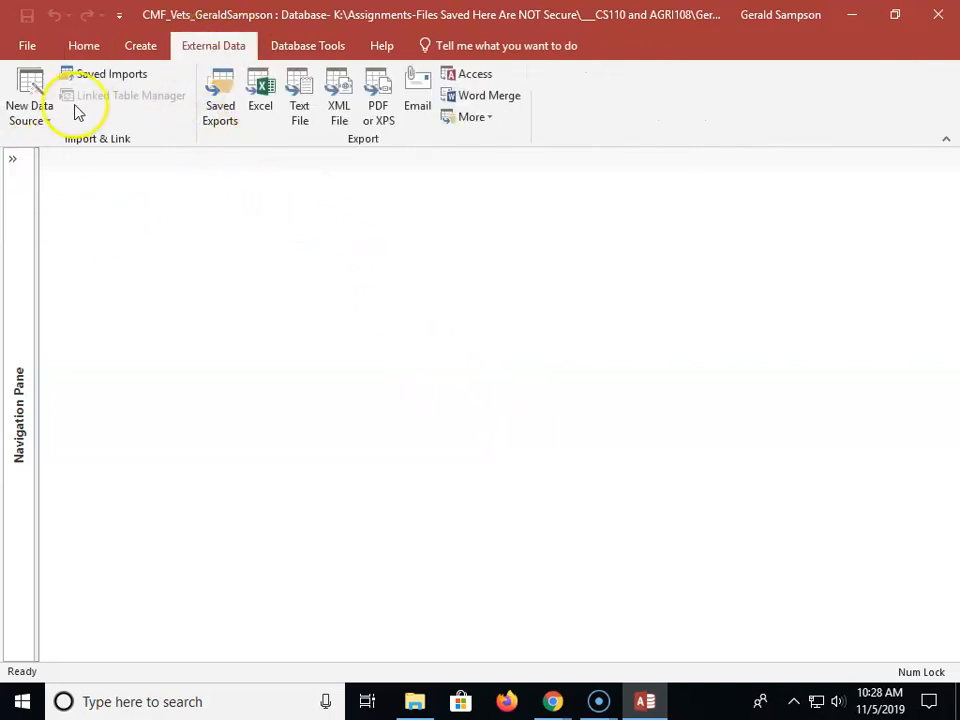
{"action": "left_click", "coordinate": [30, 108]}
{"action": "mouse_move", "coordinate": [165, 189]}
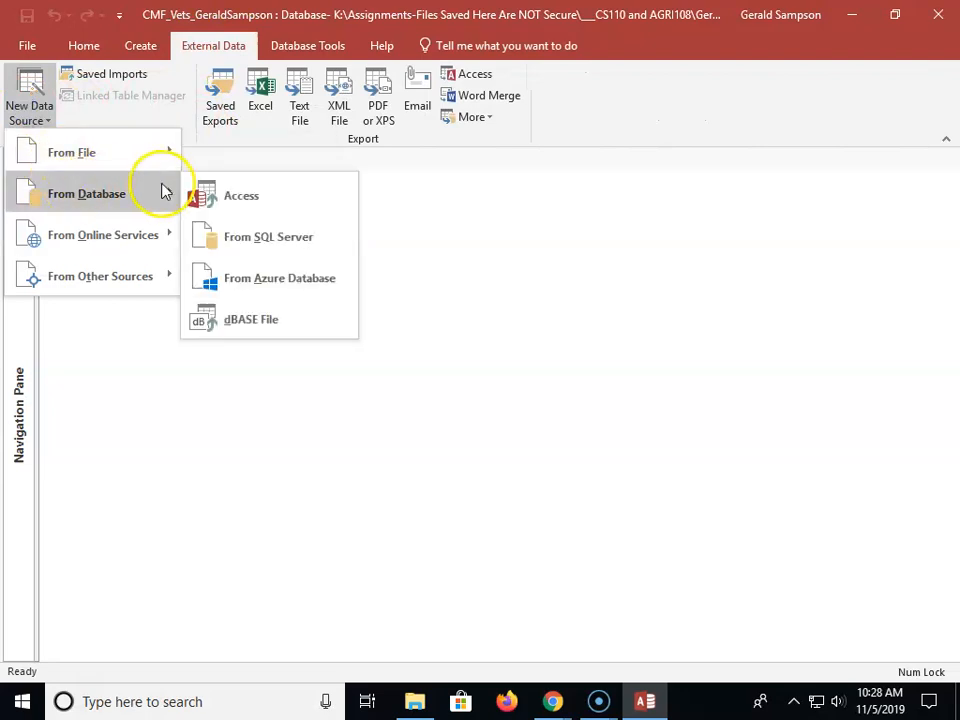
{"action": "left_click", "coordinate": [235, 195]}
{"action": "left_click", "coordinate": [740, 224]}
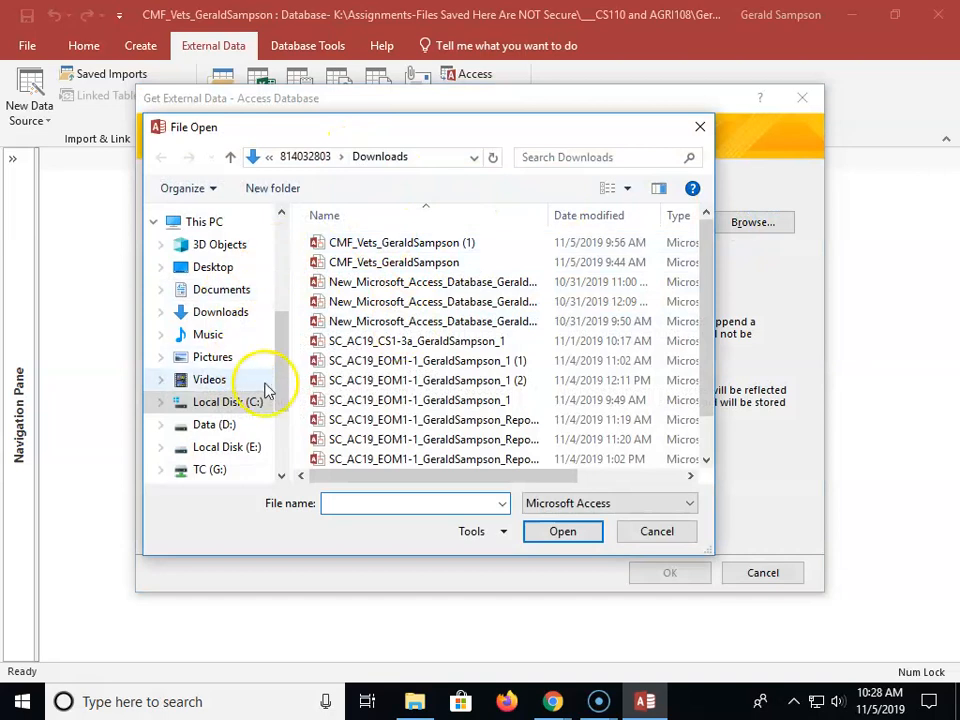
{"action": "left_click_drag", "start_coordinate": [279, 364], "coordinate": [262, 423]}
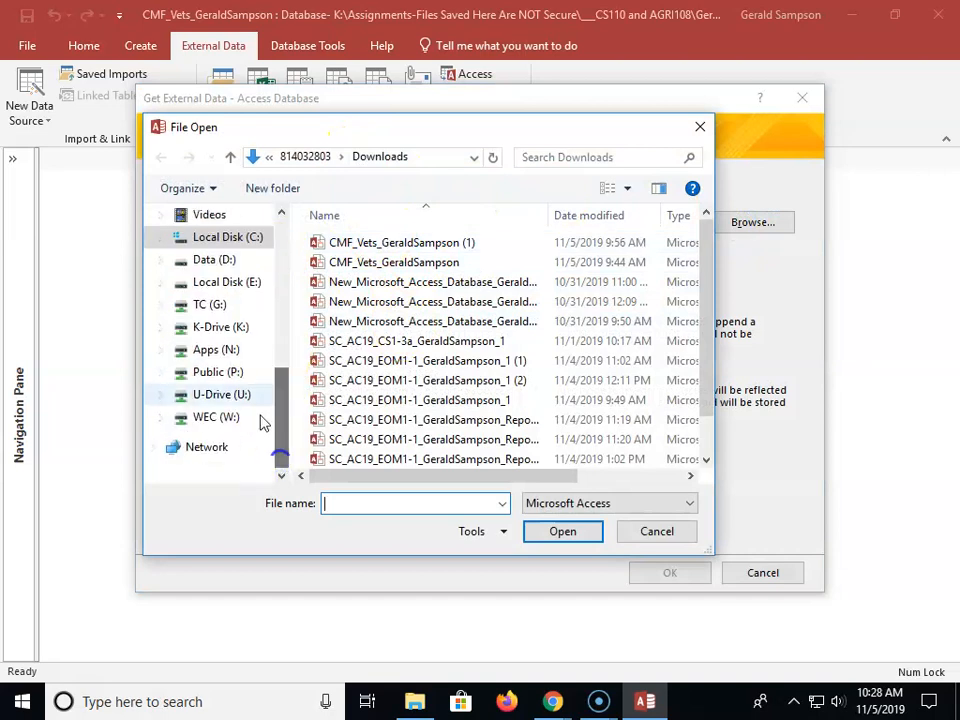
{"action": "left_click", "coordinate": [225, 327]}
{"action": "left_click_drag", "start_coordinate": [705, 243], "coordinate": [703, 311]}
{"action": "left_click", "coordinate": [400, 318]}
{"action": "double_click", "coordinate": [400, 318]}
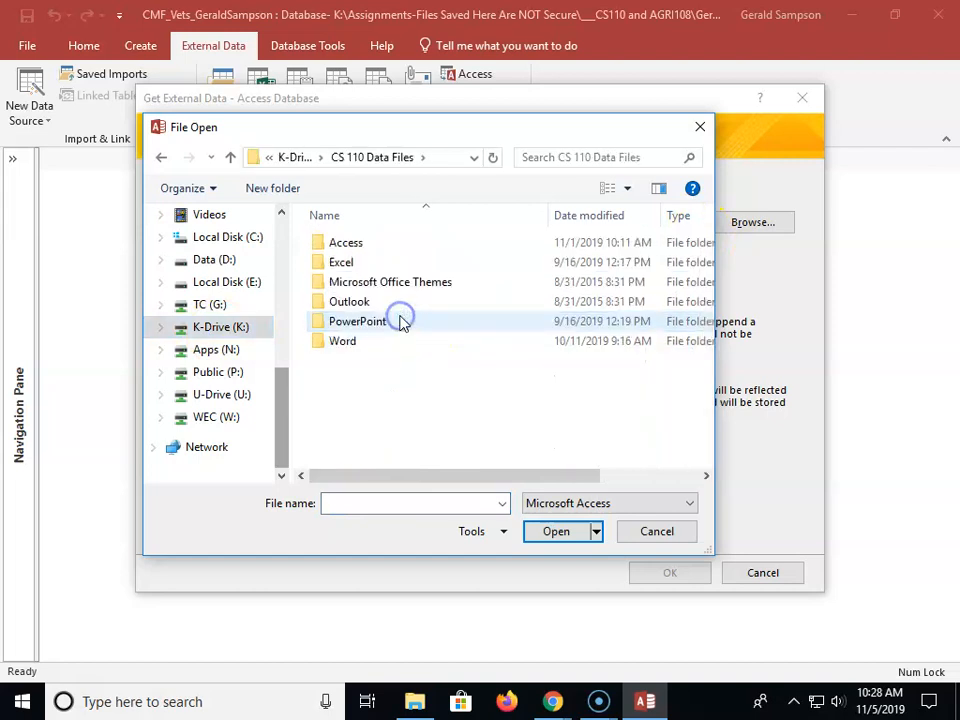
{"action": "double_click", "coordinate": [343, 242]}
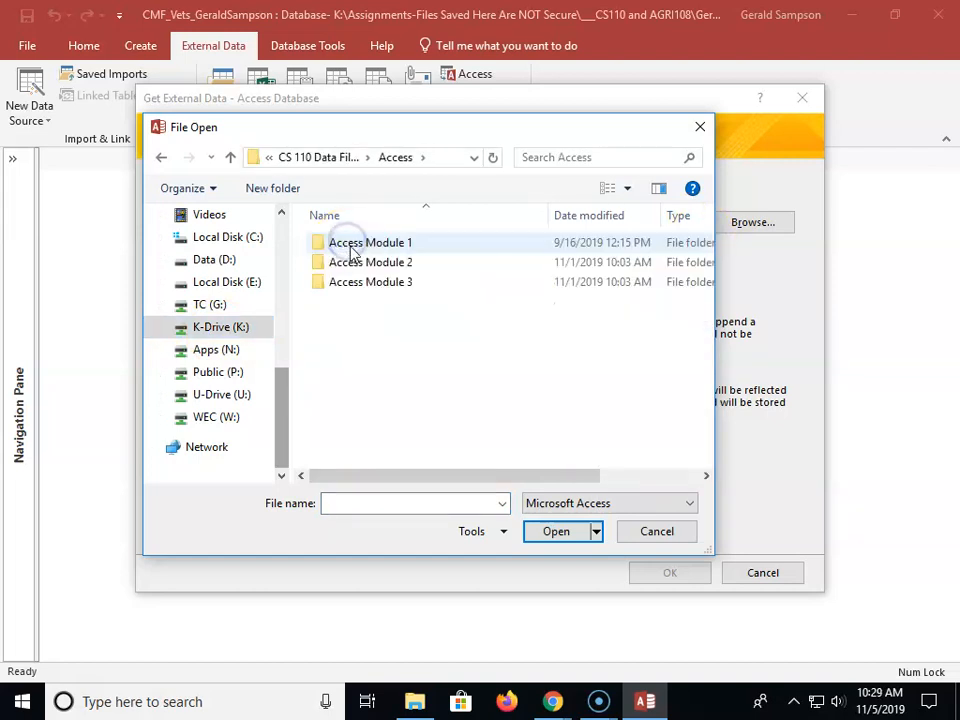
{"action": "double_click", "coordinate": [350, 262]}
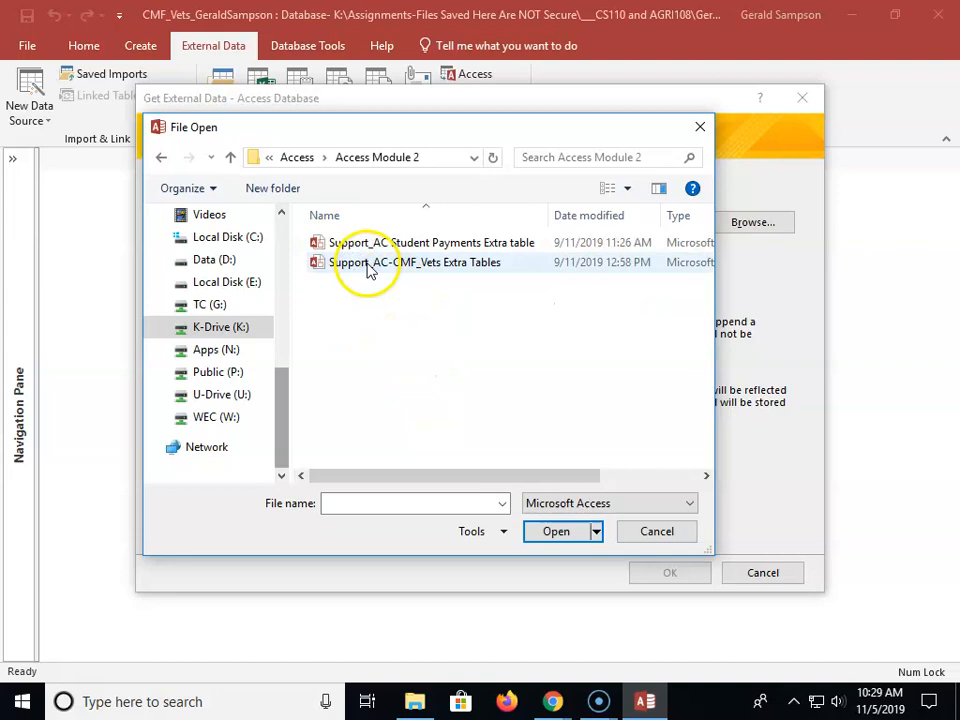
{"action": "double_click", "coordinate": [399, 264]}
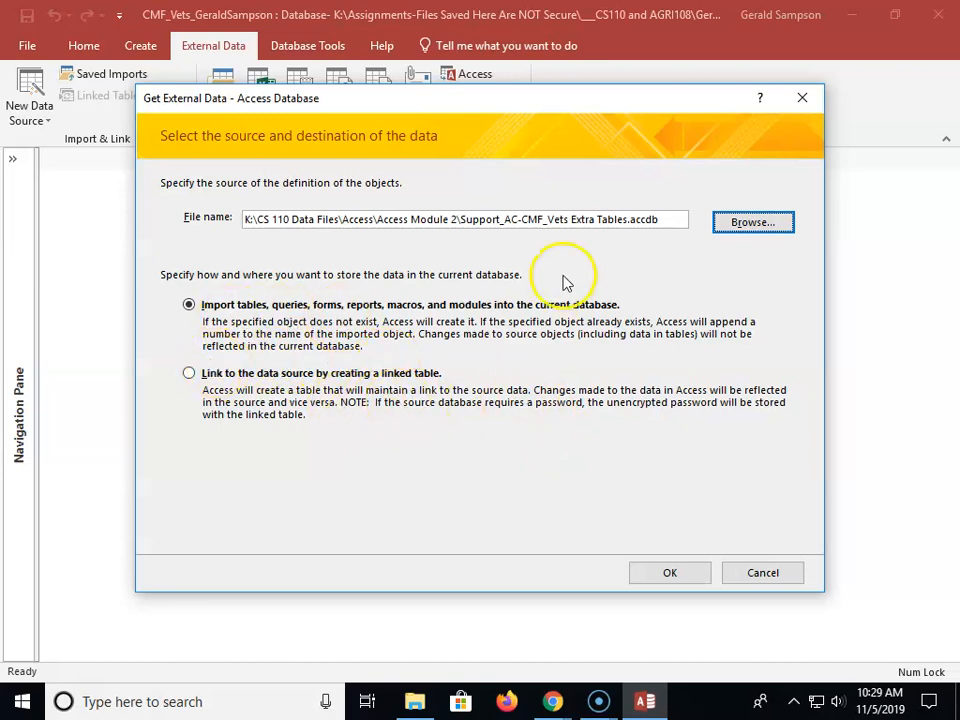
Import the Veterinary Vendors table into the current database without saving the import steps.
{"action": "left_click", "coordinate": [669, 572]}
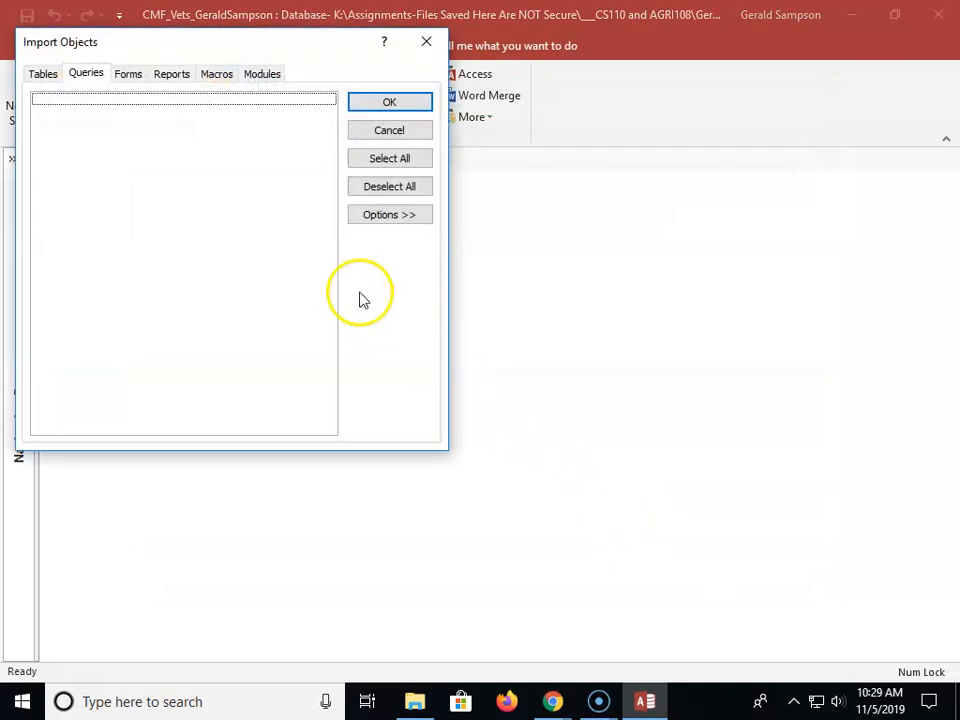
{"action": "left_click", "coordinate": [40, 74]}
{"action": "left_click", "coordinate": [68, 100]}
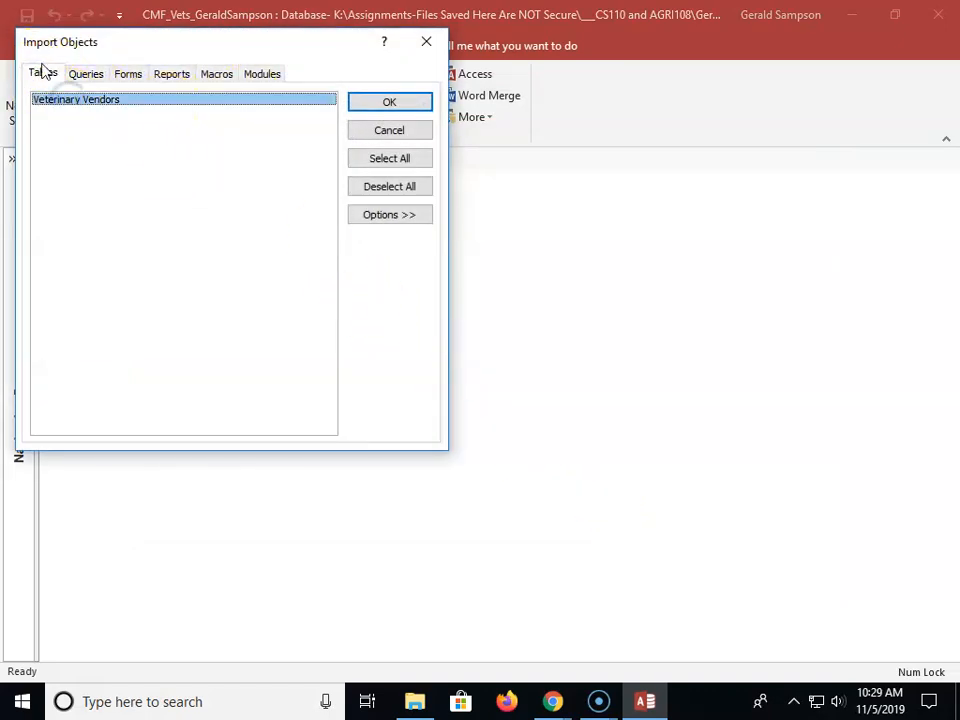
{"action": "left_click", "coordinate": [390, 104]}
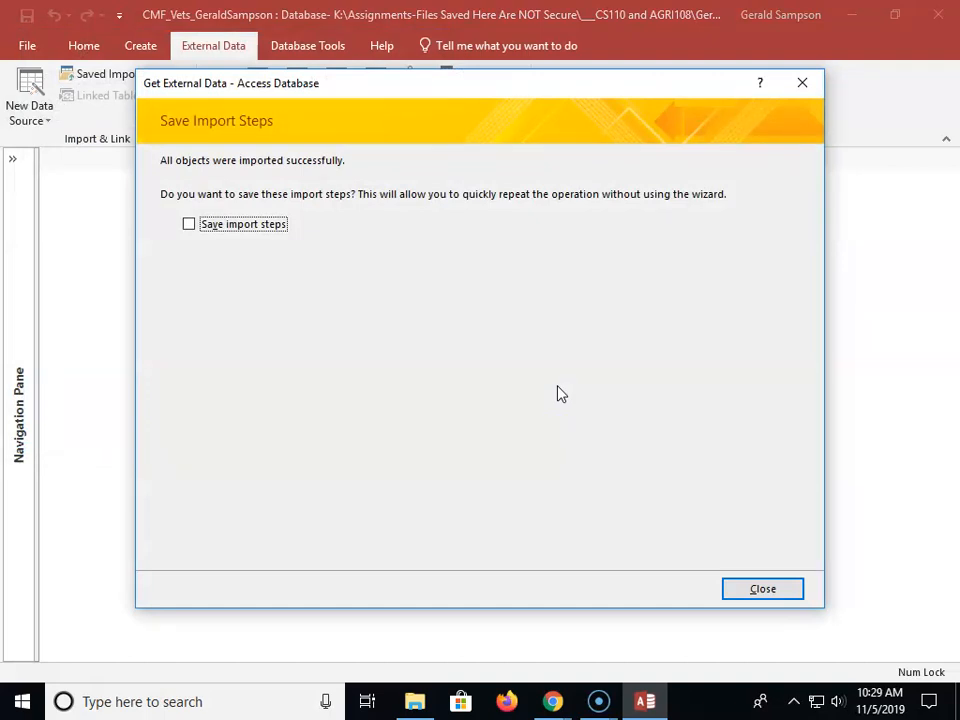
{"action": "left_click", "coordinate": [780, 592]}
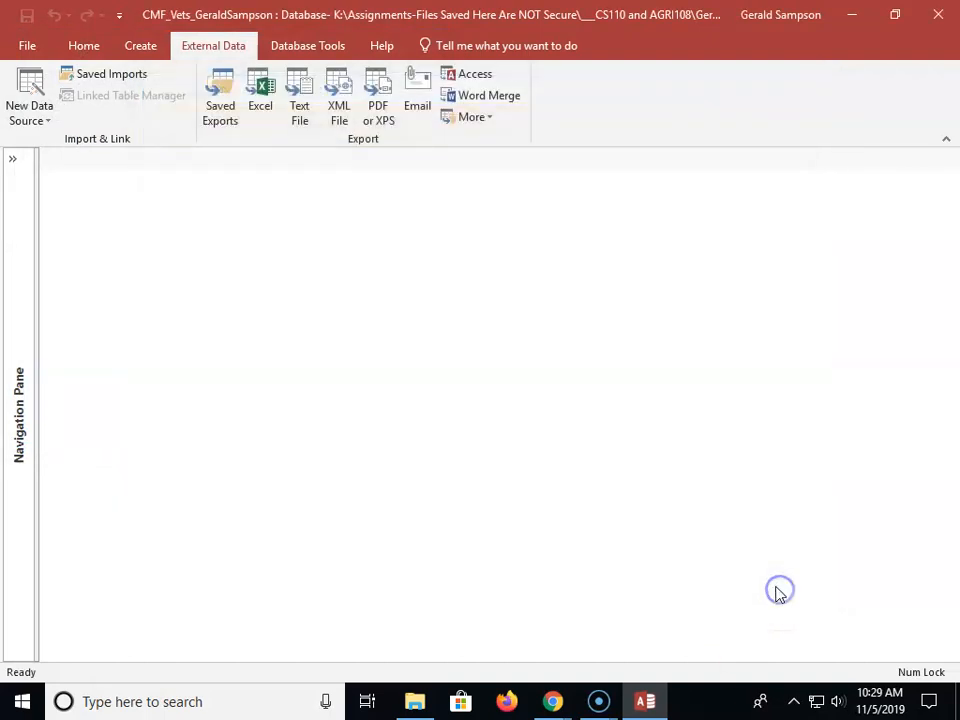
Open the imported Veterinary Vendors table to review its records, and close it.
{"action": "left_click", "coordinate": [12, 160]}
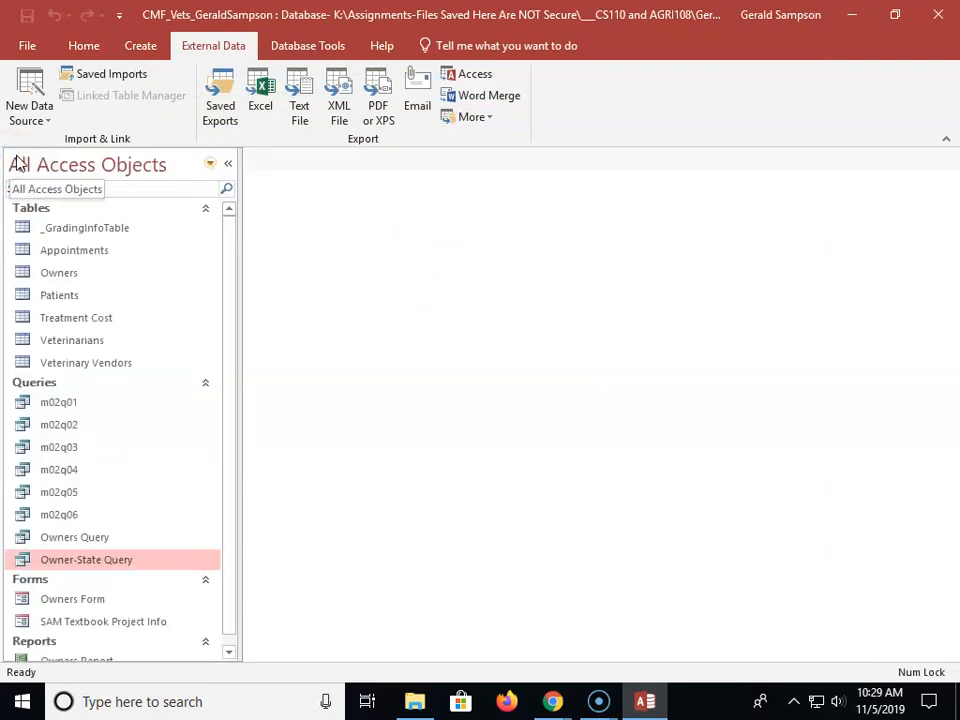
{"action": "left_click", "coordinate": [98, 366]}
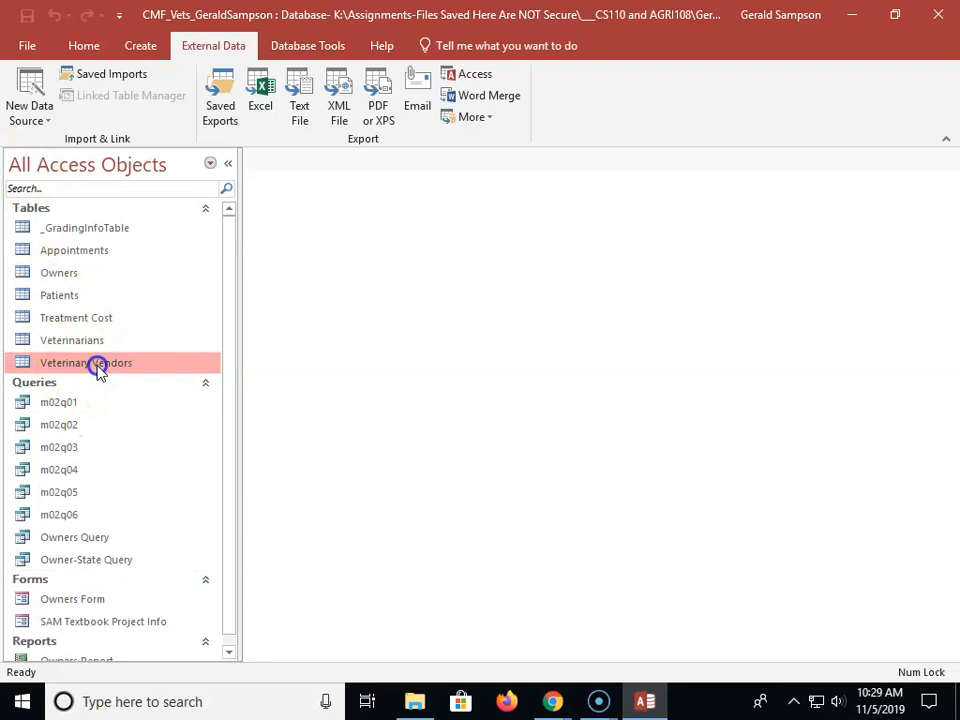
{"action": "double_click", "coordinate": [98, 366]}
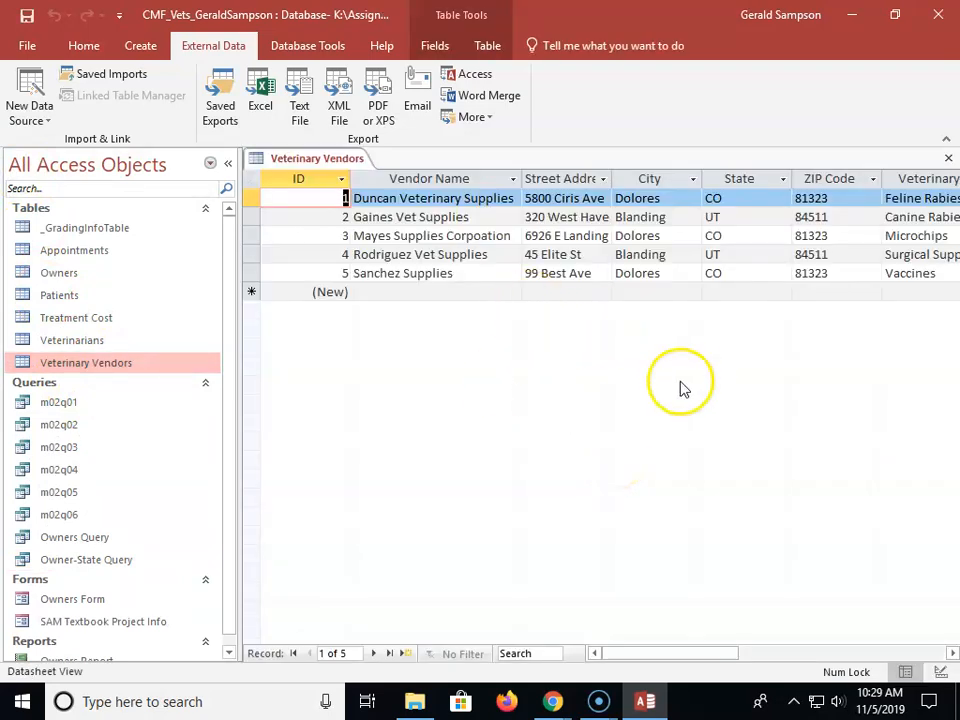
{"action": "left_click", "coordinate": [226, 163]}
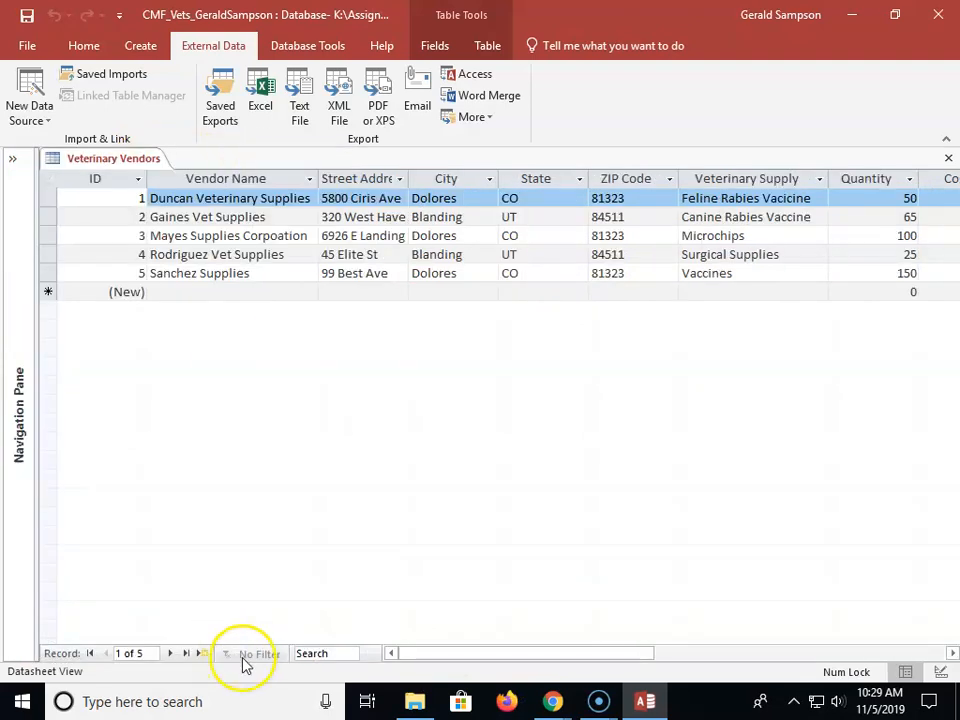
{"action": "left_click_drag", "start_coordinate": [467, 658], "coordinate": [411, 626]}
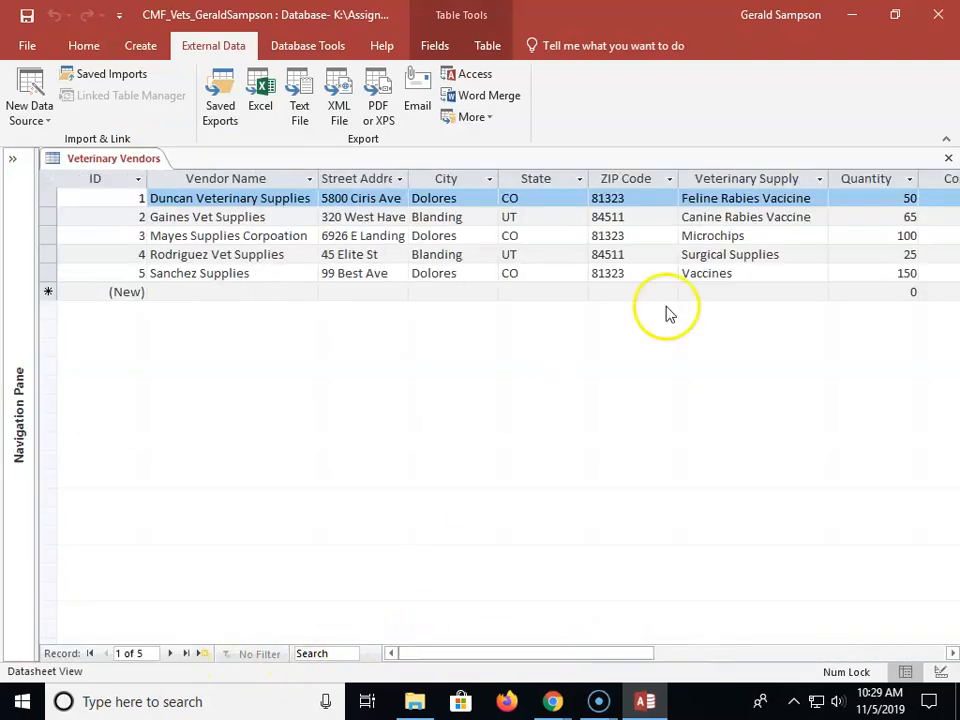
{"action": "left_click", "coordinate": [947, 163]}
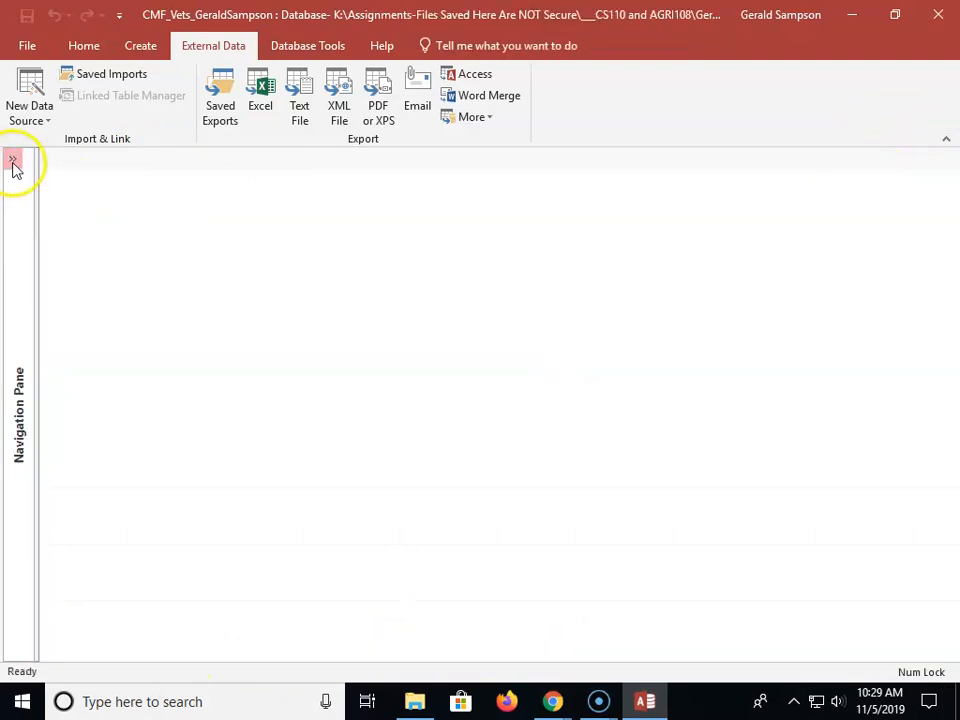
Create a new query in Design view based on the Treatment Cost table.
{"action": "left_click", "coordinate": [13, 162]}
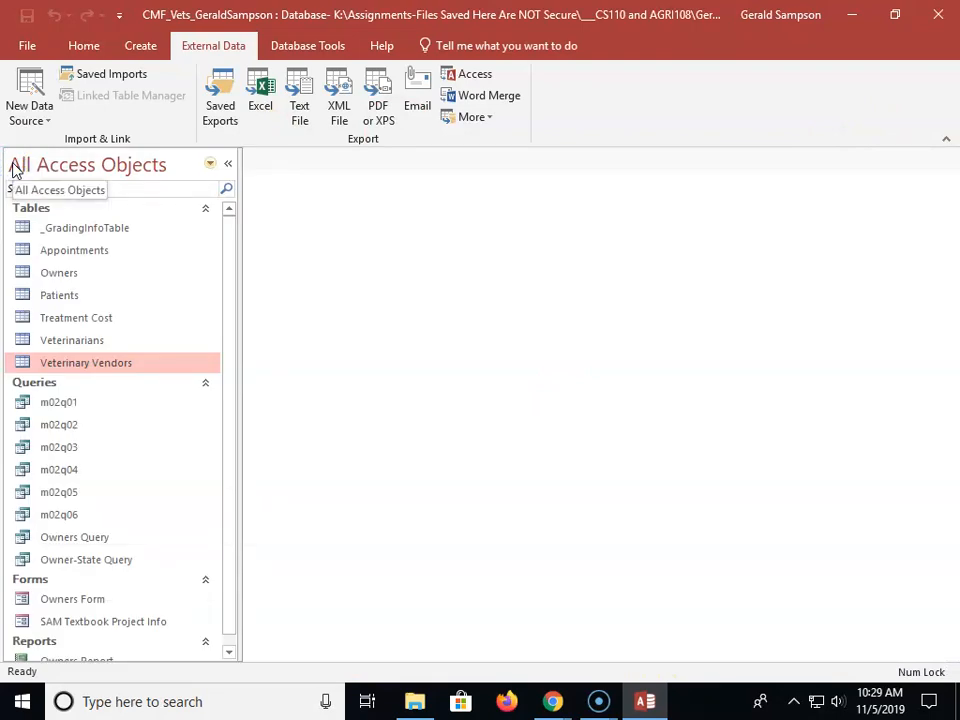
{"action": "left_click", "coordinate": [140, 45]}
{"action": "left_click", "coordinate": [278, 100]}
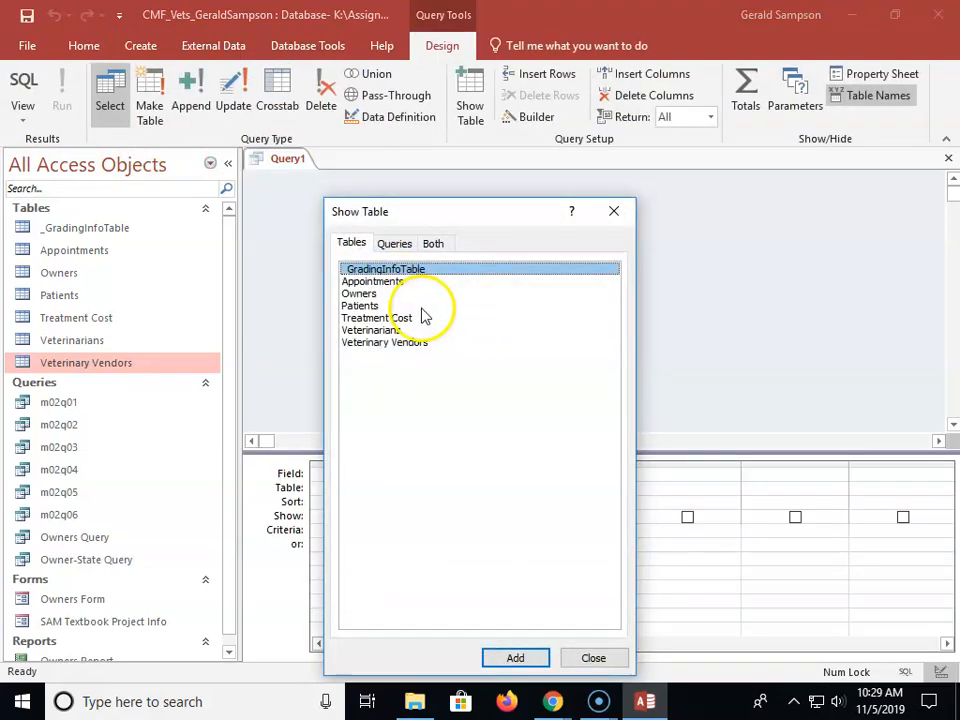
{"action": "double_click", "coordinate": [401, 316]}
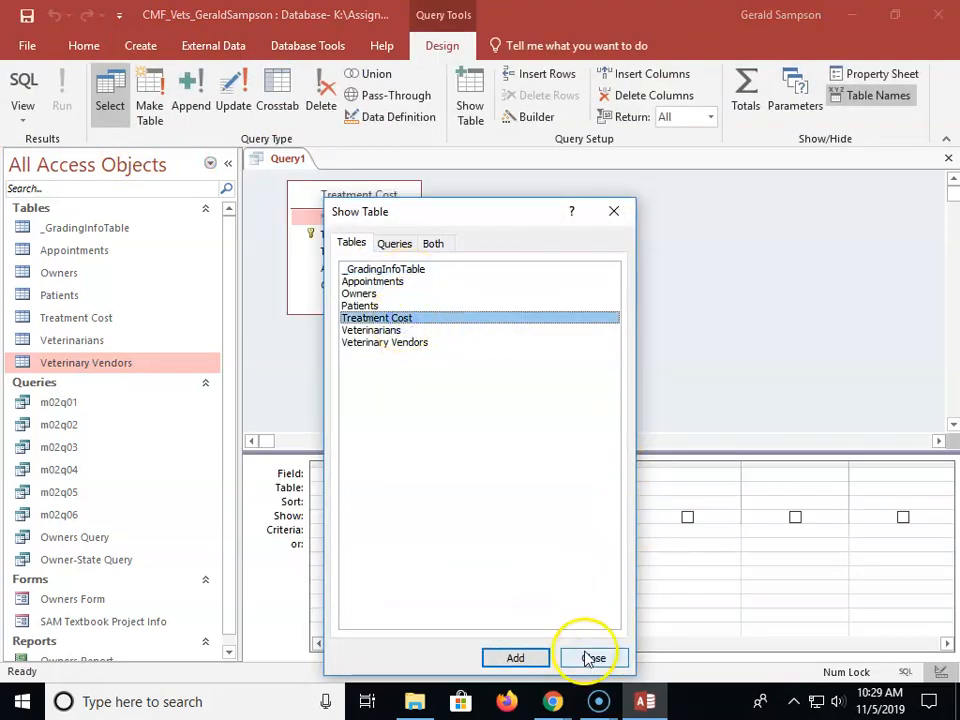
{"action": "left_click", "coordinate": [590, 656]}
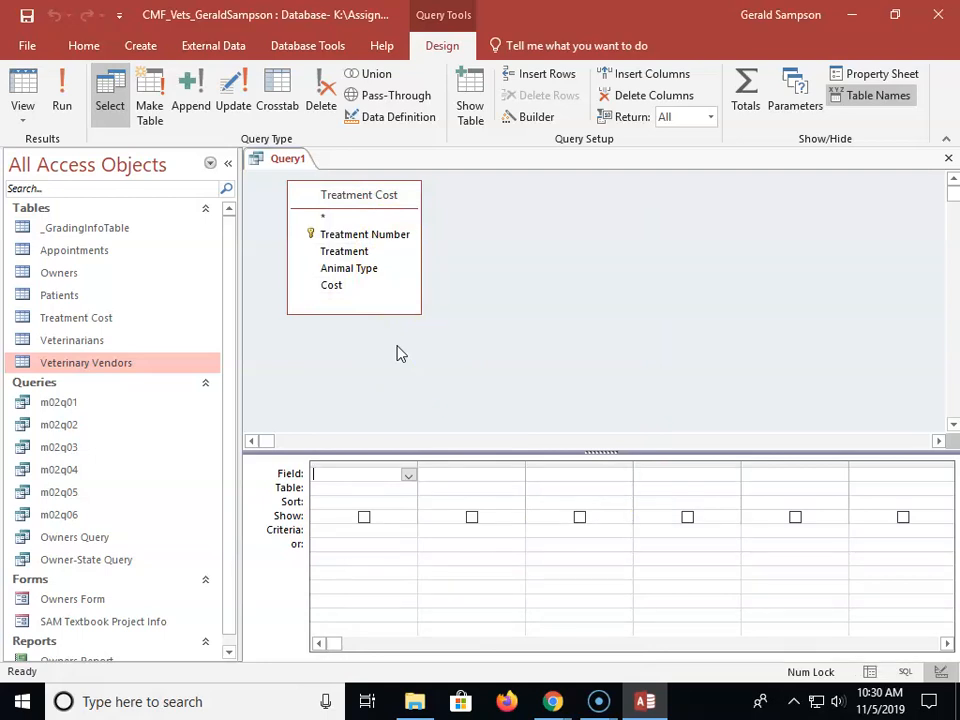
Add the Treatment and Cost fields to the query, sort Cost in ascending order, and run the query.
{"action": "double_click", "coordinate": [336, 251]}
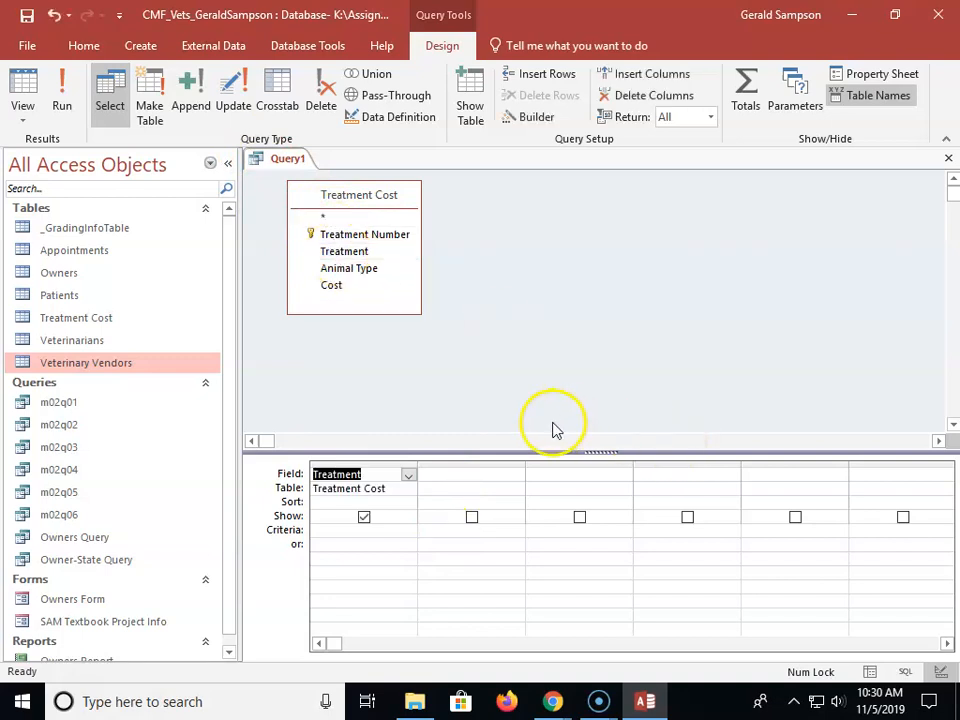
{"action": "double_click", "coordinate": [338, 288]}
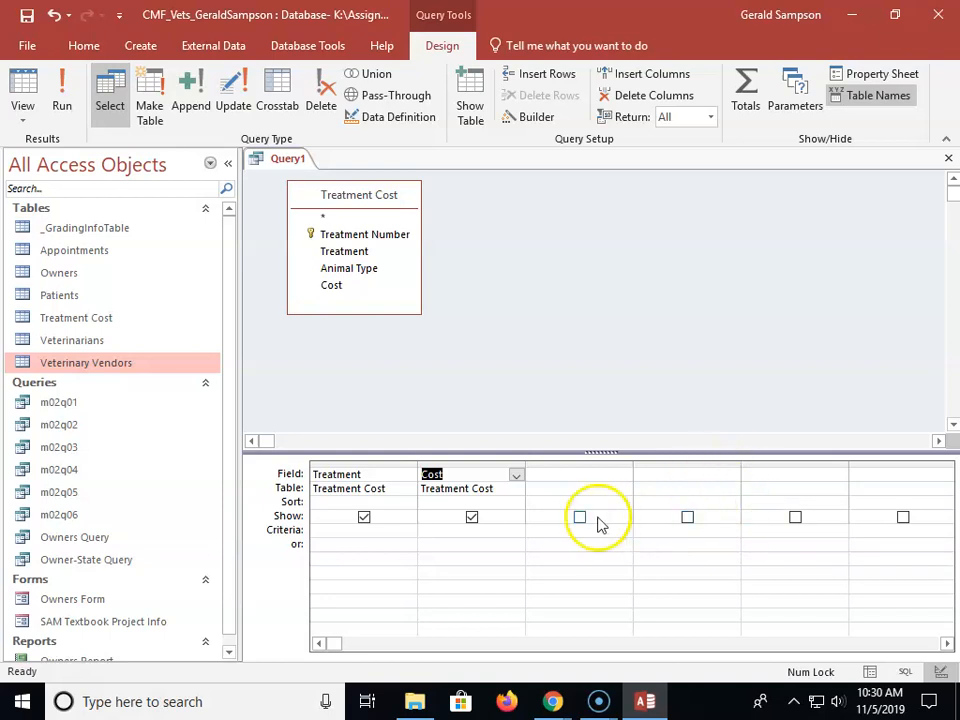
{"action": "left_click", "coordinate": [516, 504]}
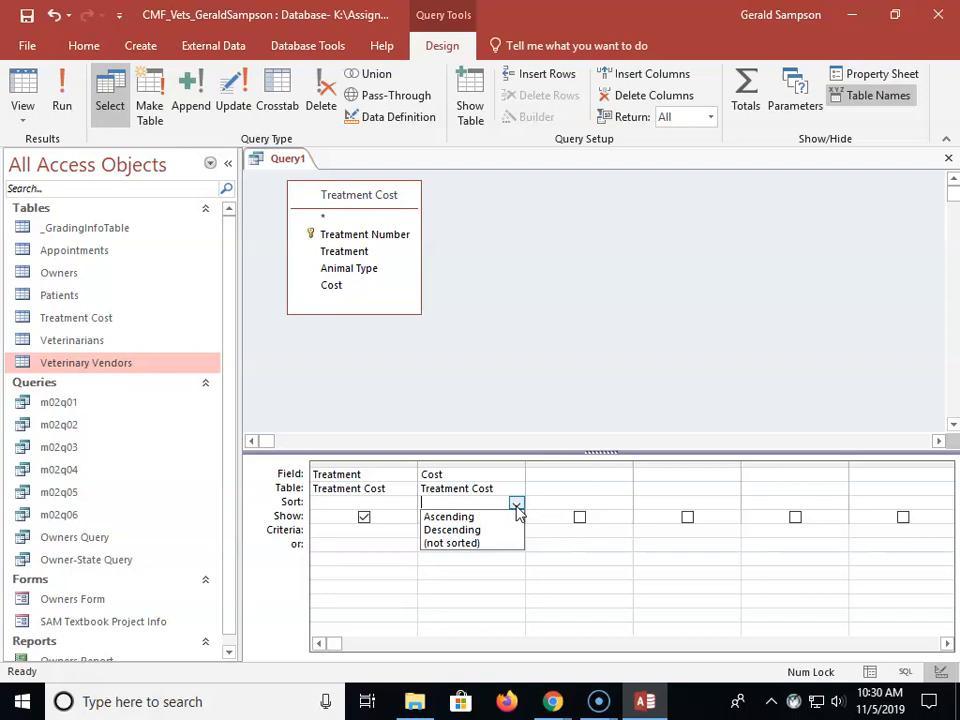
{"action": "left_click", "coordinate": [461, 516]}
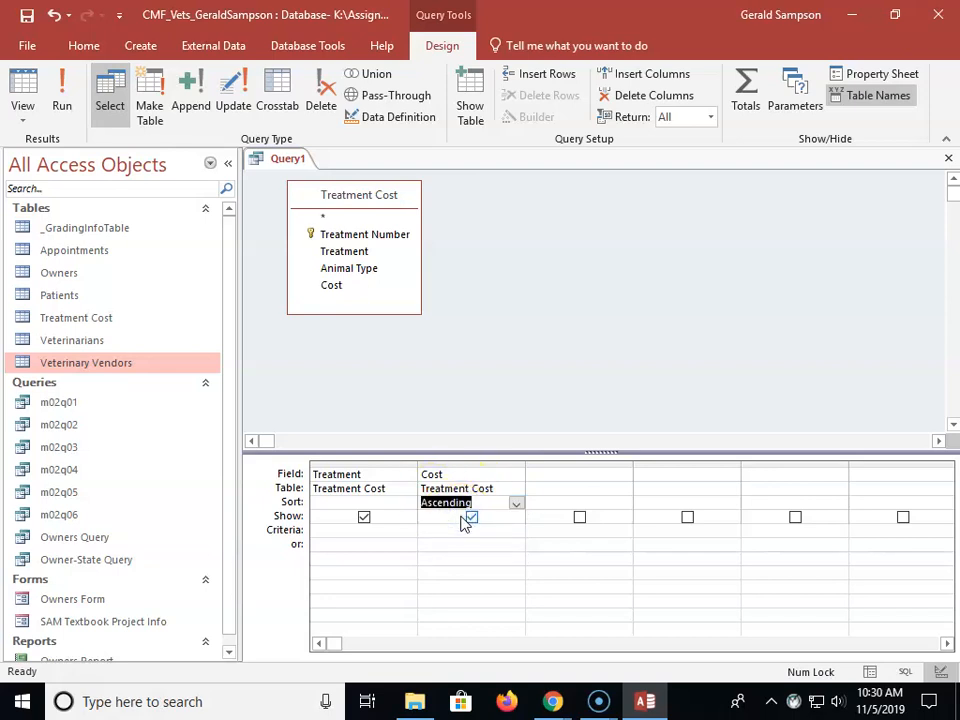
{"action": "left_click", "coordinate": [60, 95]}
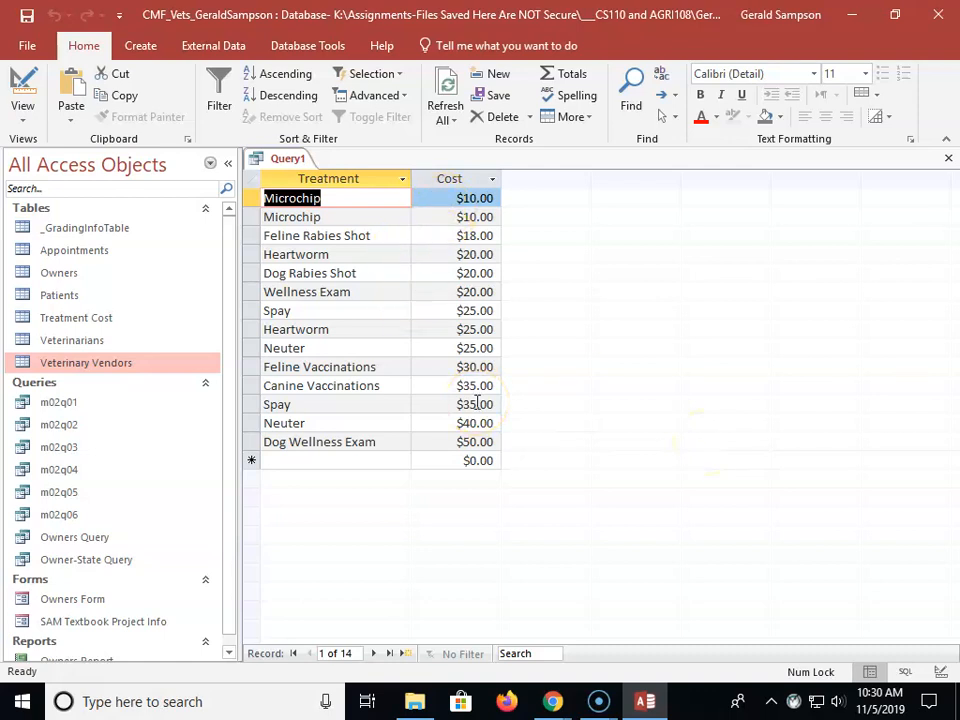
Save the query as a new database object named m02q07.
{"action": "left_click", "coordinate": [27, 45]}
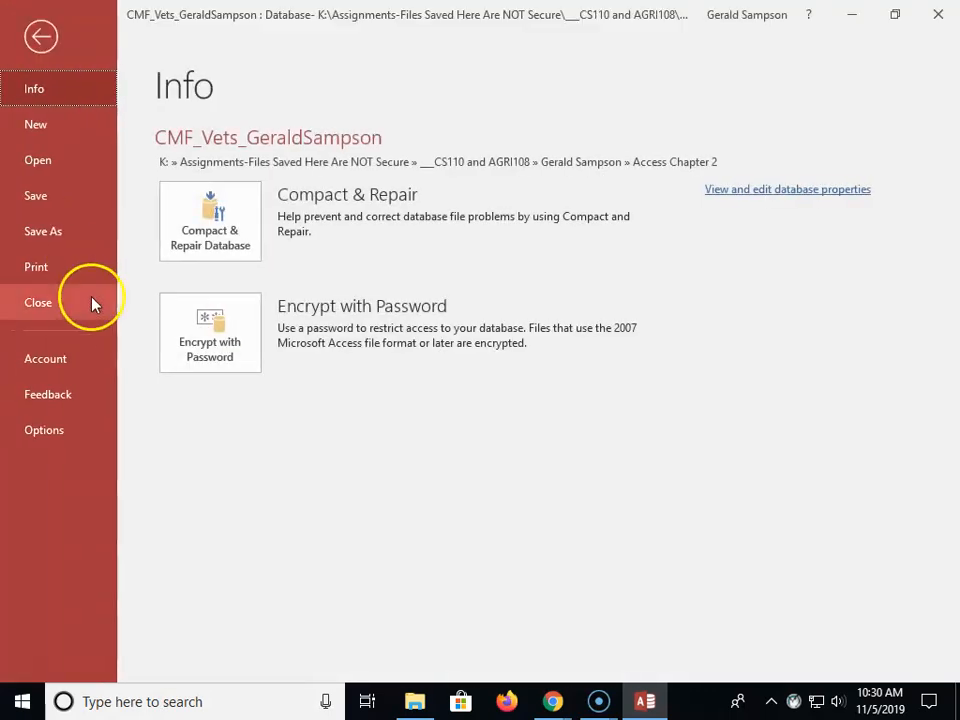
{"action": "left_click", "coordinate": [43, 236]}
{"action": "left_click", "coordinate": [251, 245]}
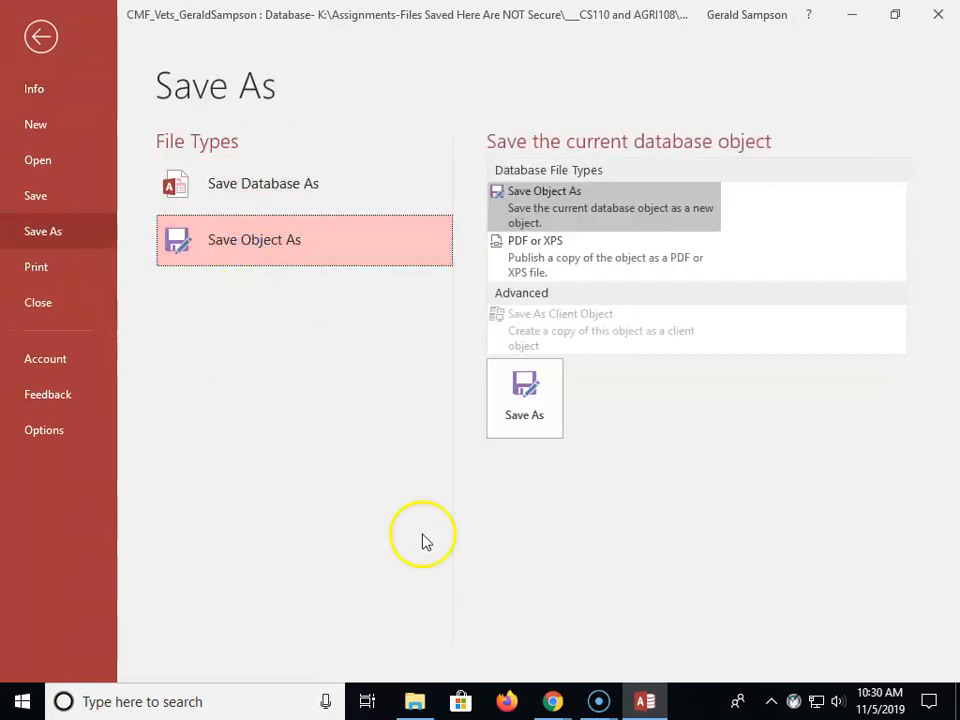
{"action": "left_click", "coordinate": [517, 425]}
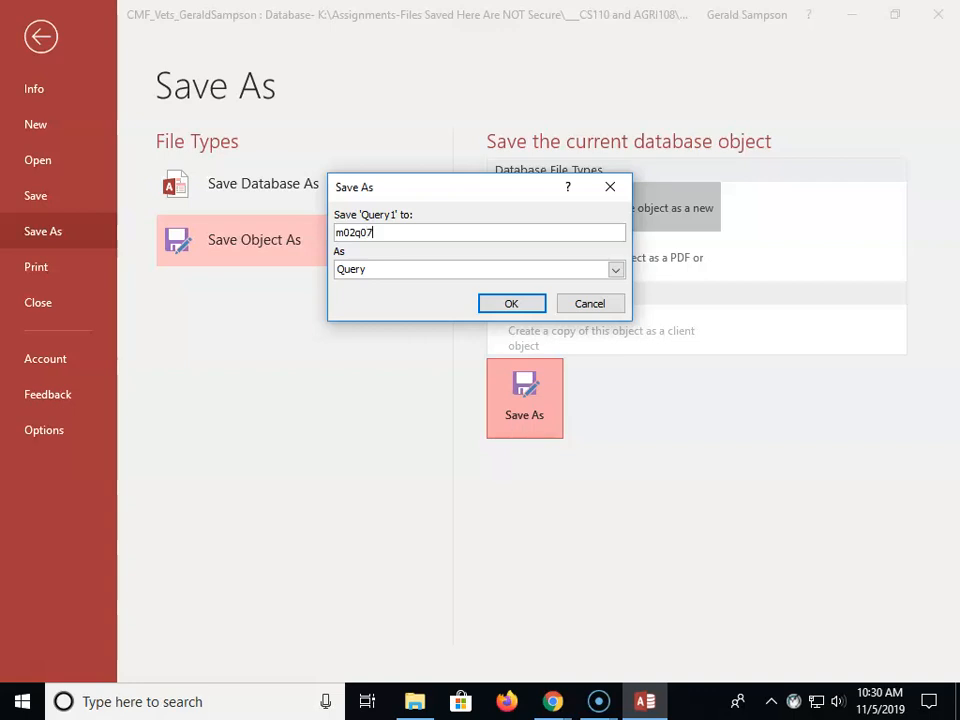
{"action": "left_click", "coordinate": [505, 304]}
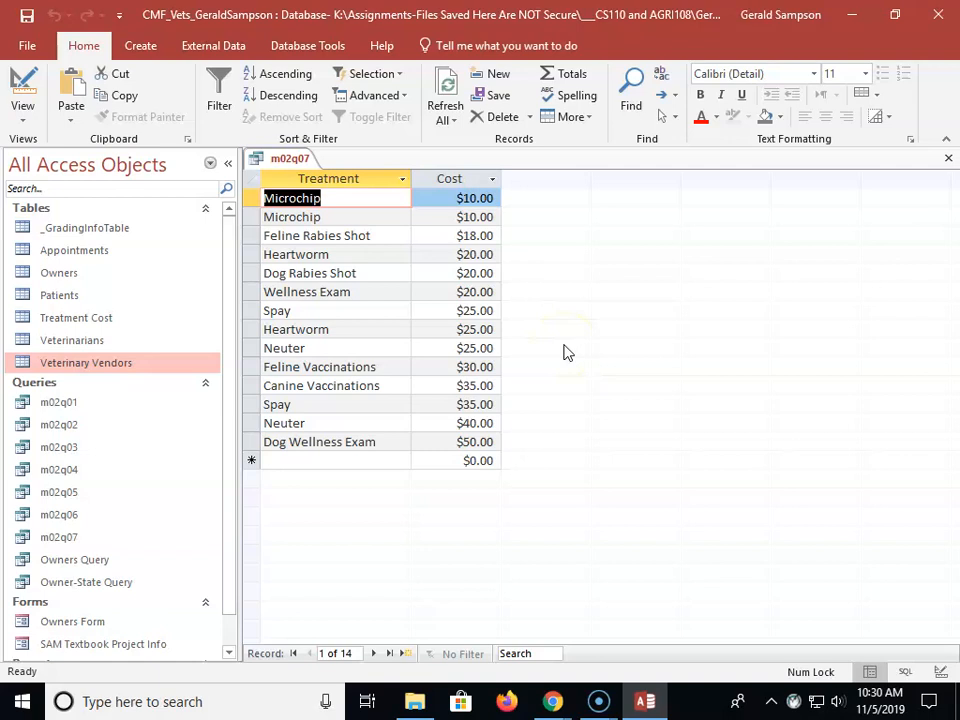
Sort the Cost column of the query results in descending order, and return it to ascending order.
{"action": "left_click", "coordinate": [492, 179]}
{"action": "left_click", "coordinate": [545, 222]}
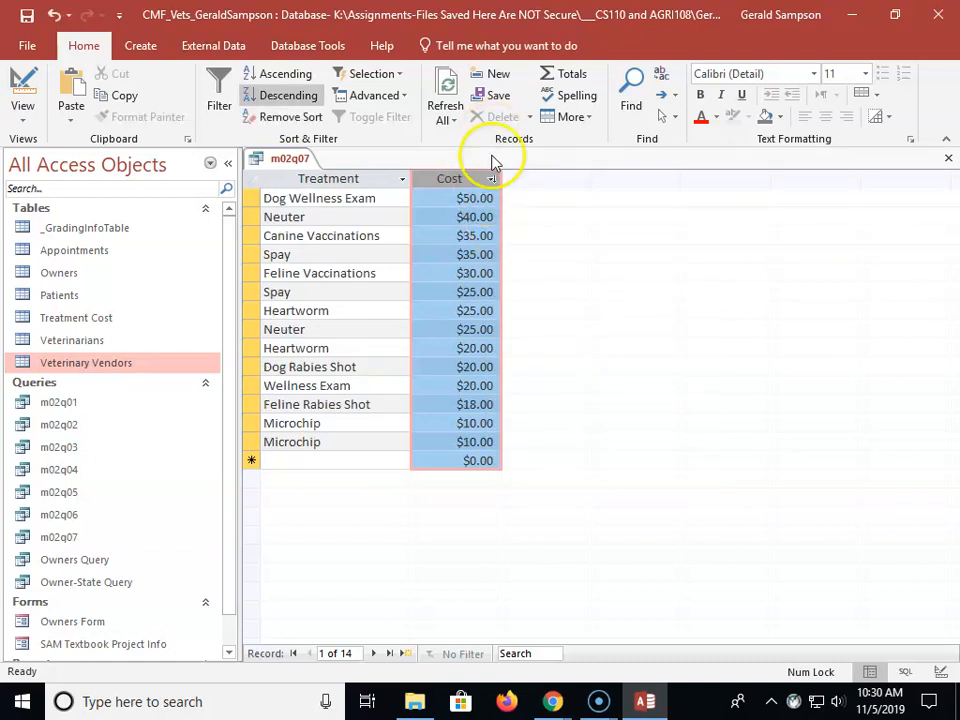
{"action": "left_click", "coordinate": [492, 179]}
{"action": "left_click", "coordinate": [514, 200]}
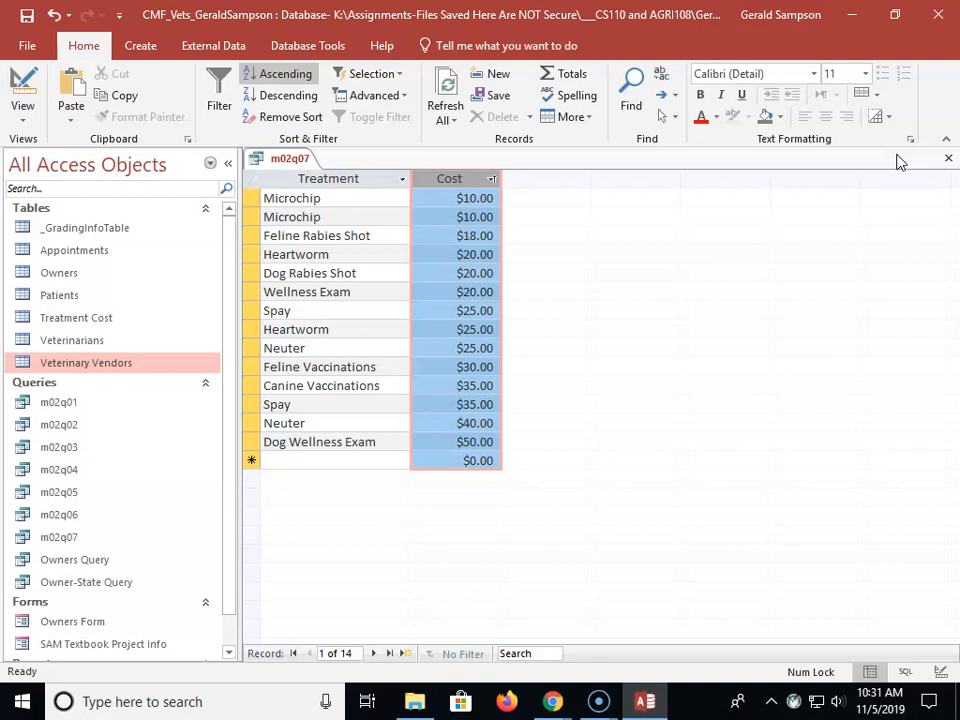
Return the m02q07 query to Design view and remove the Treatment field from the design grid.
{"action": "left_click", "coordinate": [23, 88]}
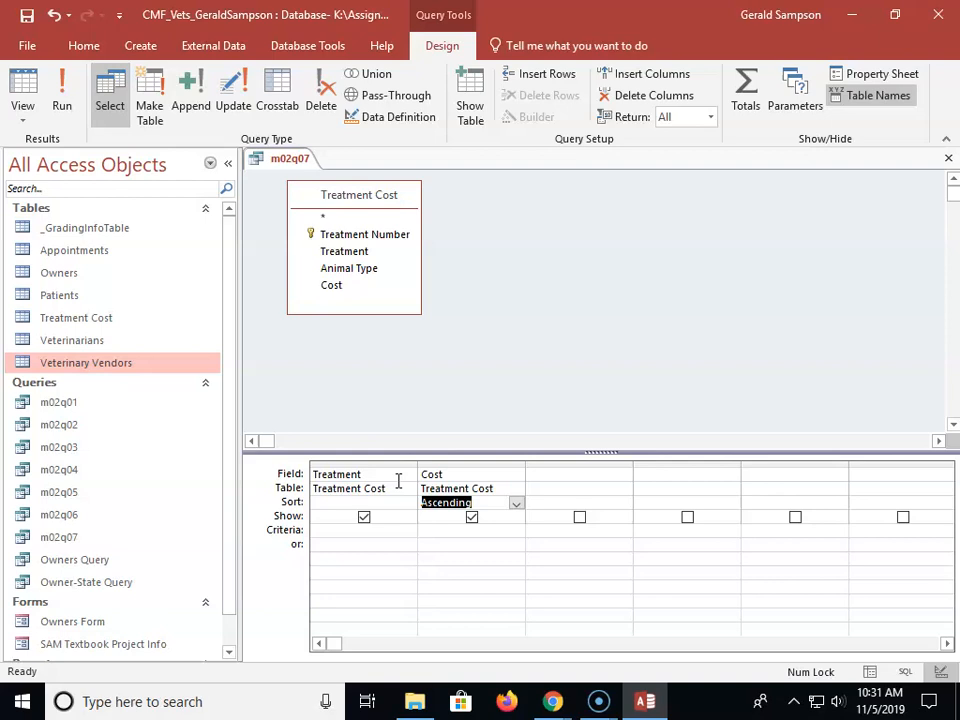
{"action": "left_click", "coordinate": [377, 459]}
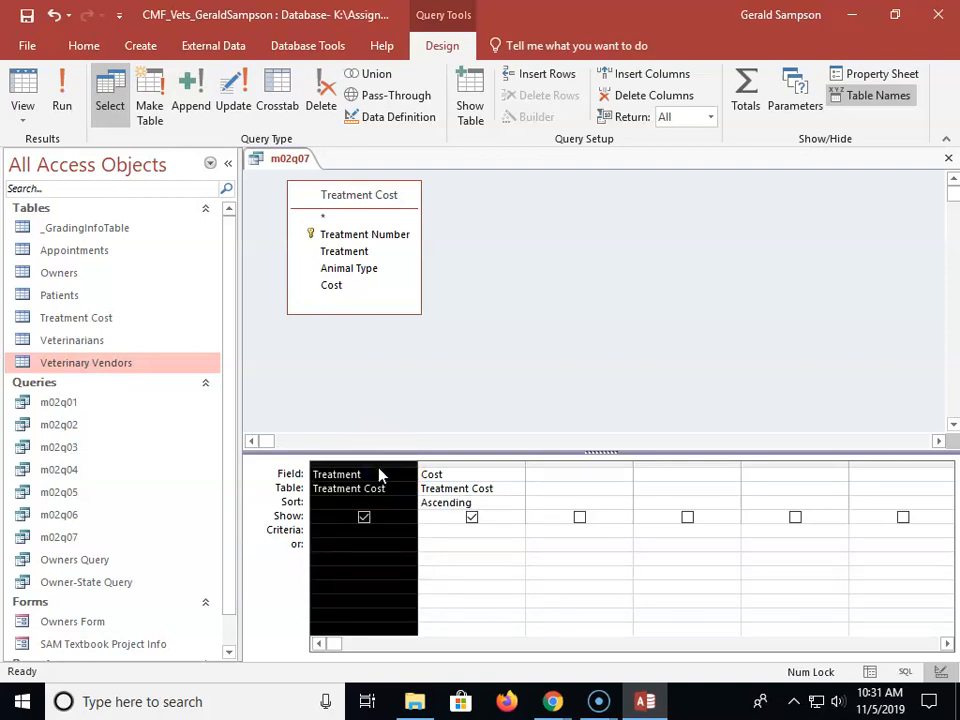
{"action": "key", "text": "Delete"}
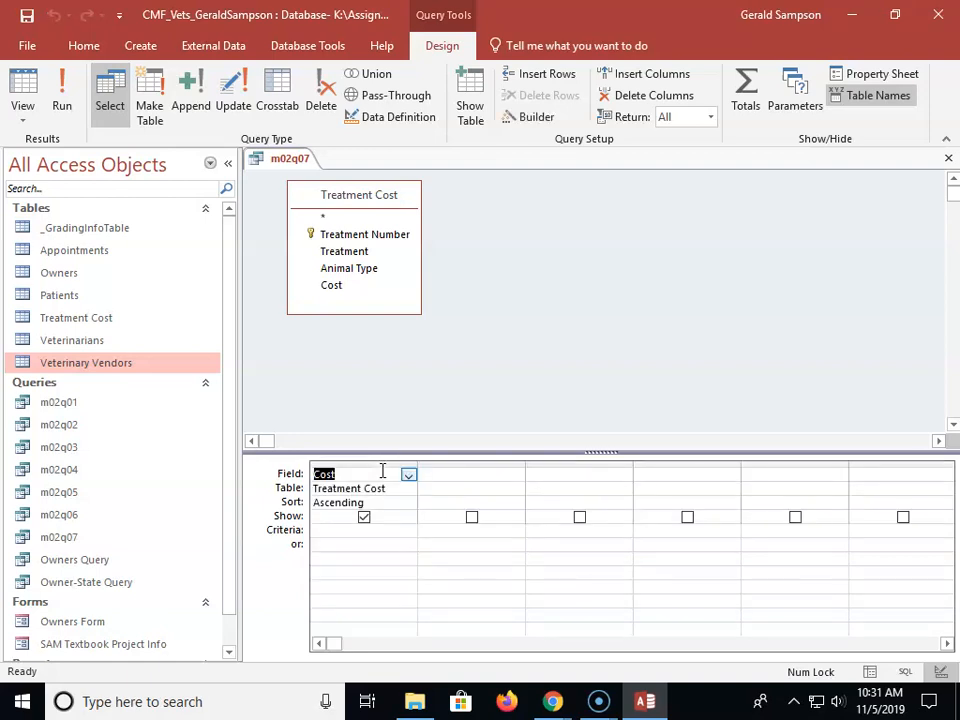
Set the m02q07 query's Unique Values property to Yes, and close the property sheet.
{"action": "left_click", "coordinate": [459, 474]}
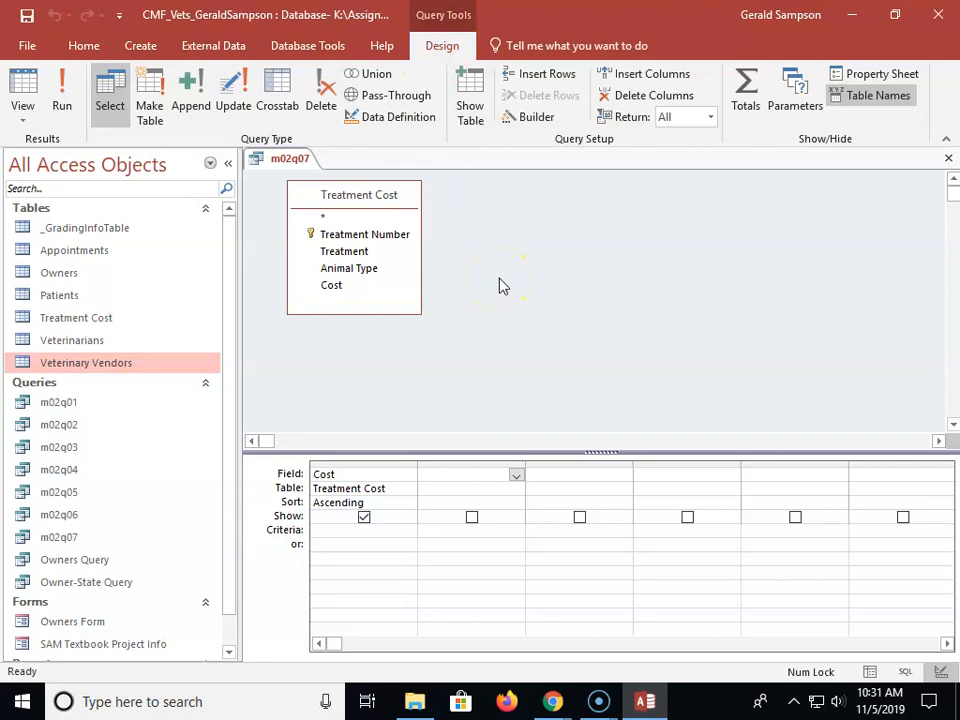
{"action": "left_click", "coordinate": [882, 76]}
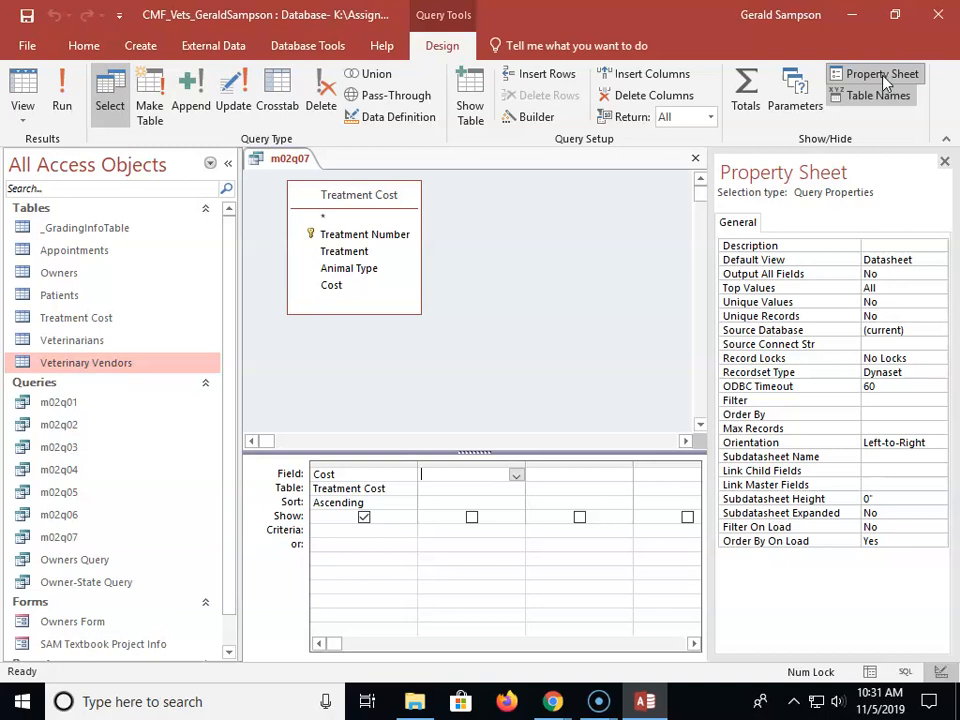
{"action": "left_click", "coordinate": [898, 302]}
{"action": "left_click", "coordinate": [938, 302]}
{"action": "left_click", "coordinate": [888, 315]}
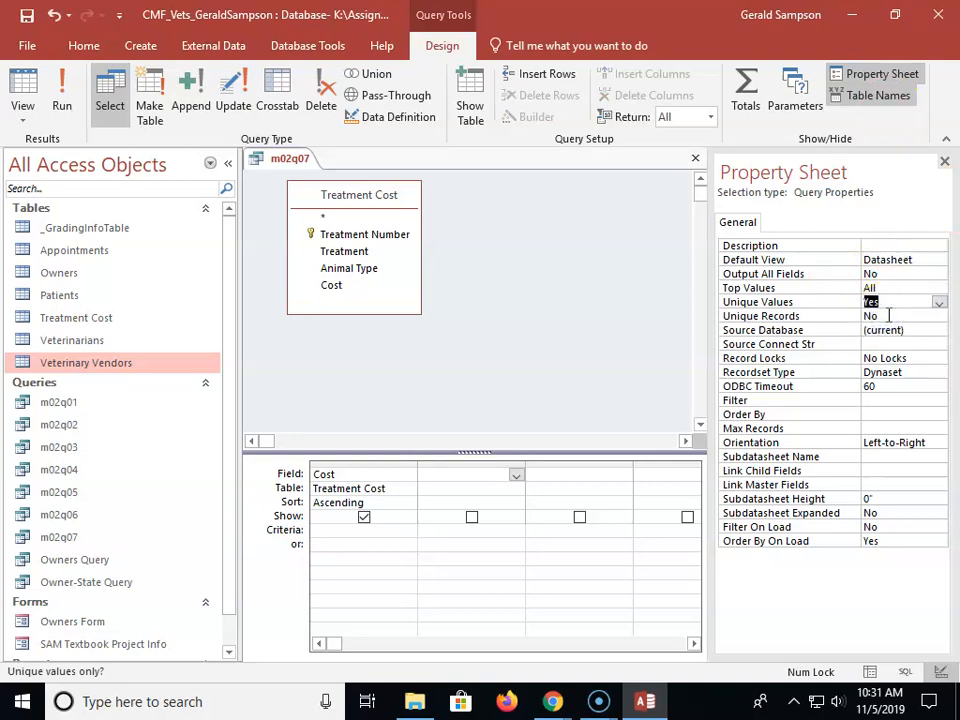
{"action": "left_click", "coordinate": [883, 299]}
{"action": "left_click", "coordinate": [946, 161]}
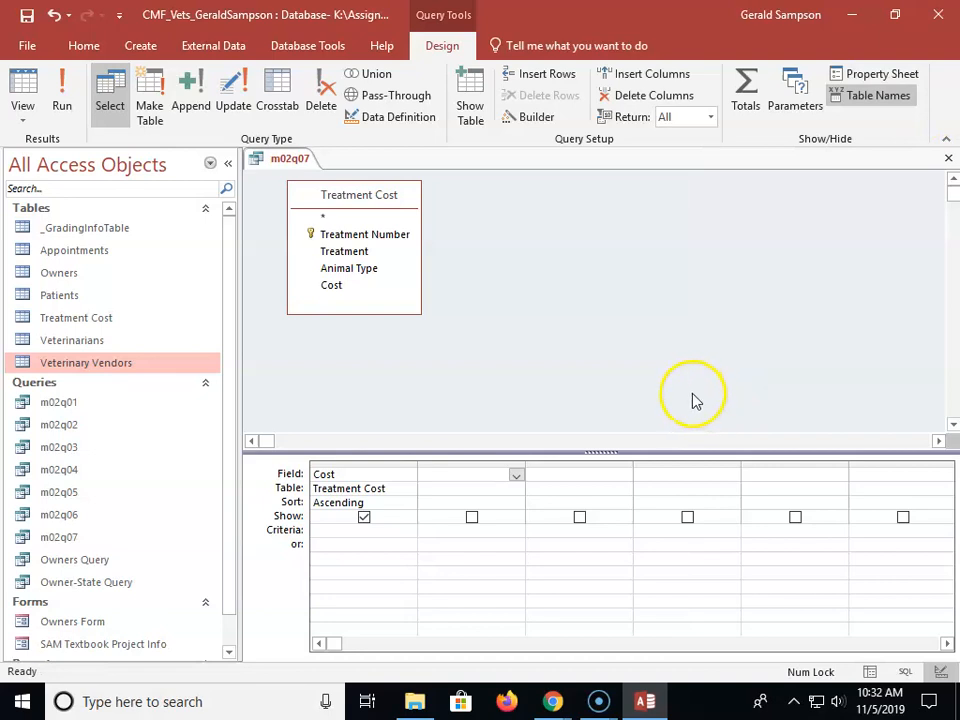
Run the m02q07 query, and close it with its design changes saved.
{"action": "left_click", "coordinate": [61, 95]}
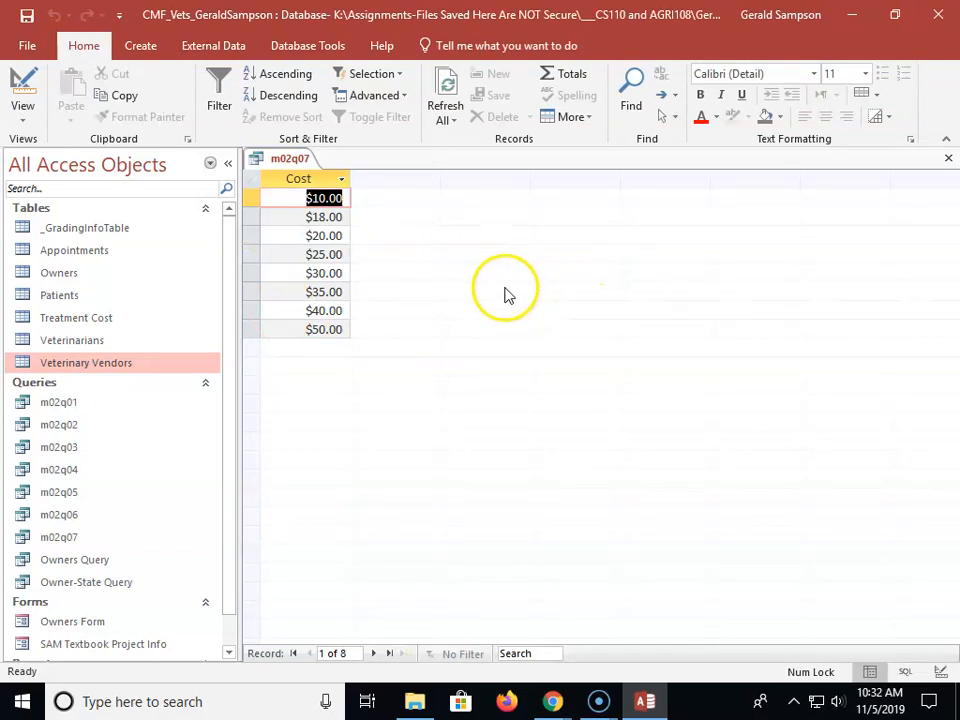
{"action": "left_click", "coordinate": [947, 158]}
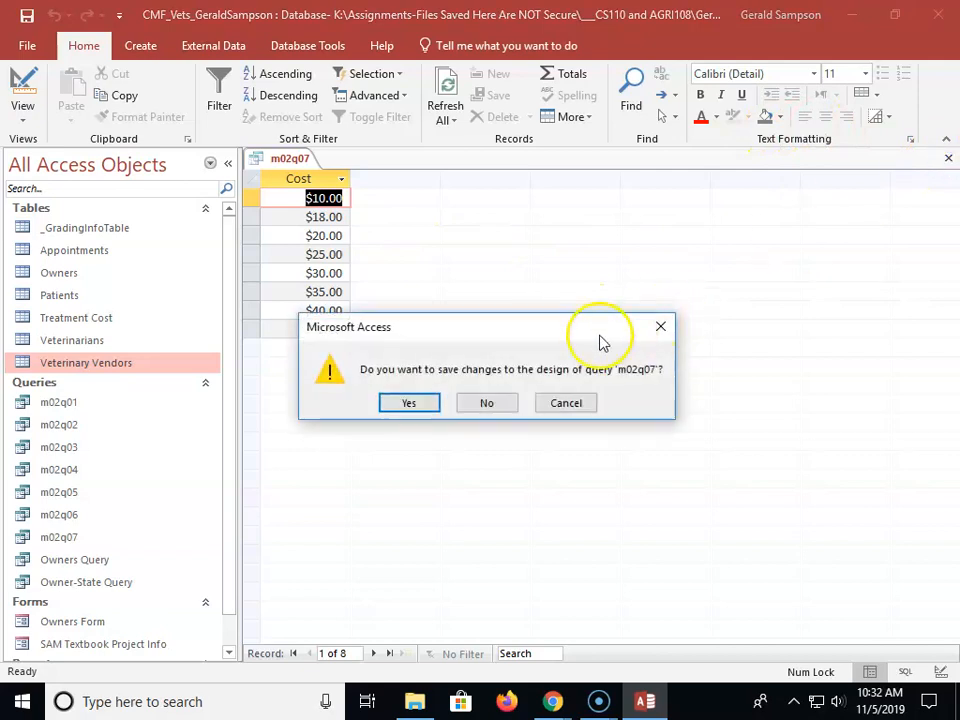
{"action": "left_click", "coordinate": [410, 402]}
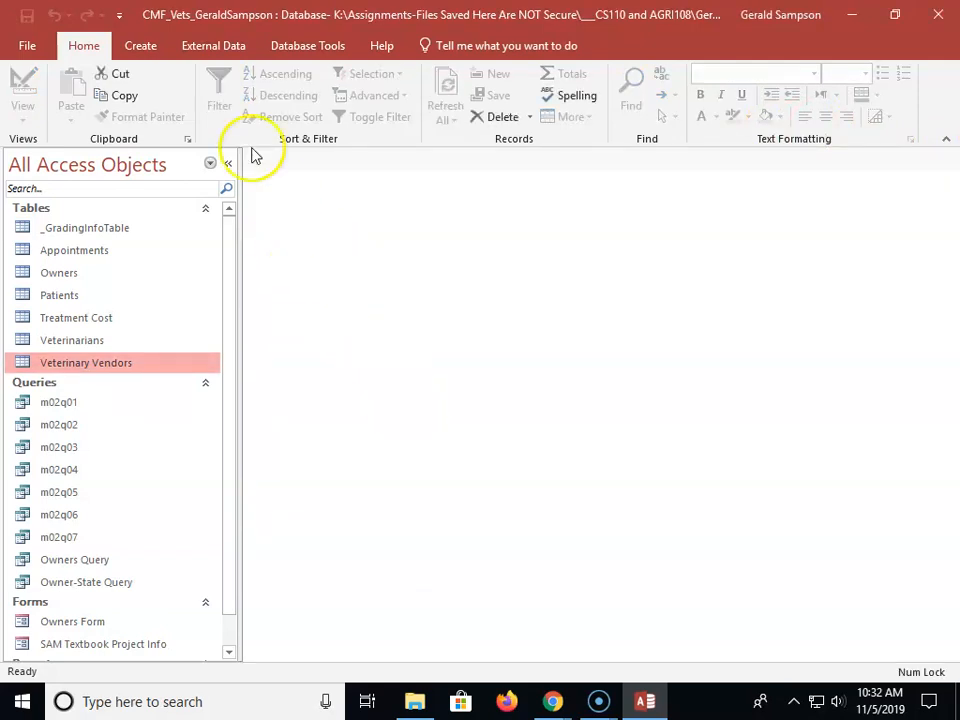
Create another query in Design view with the Treatment Cost table as its source.
{"action": "left_click", "coordinate": [140, 45]}
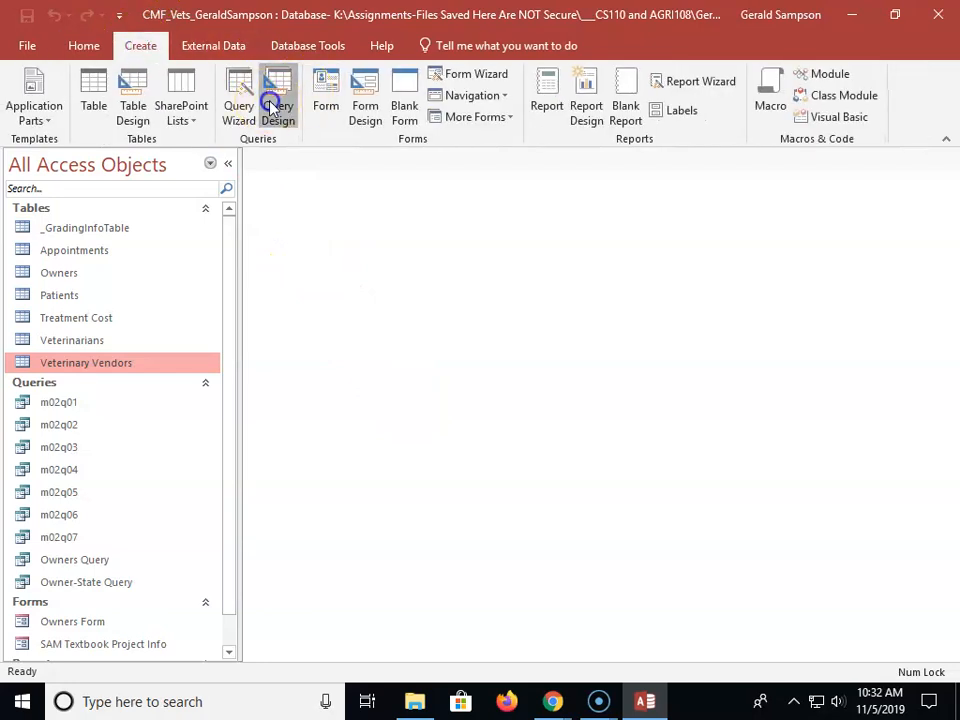
{"action": "left_click", "coordinate": [275, 92]}
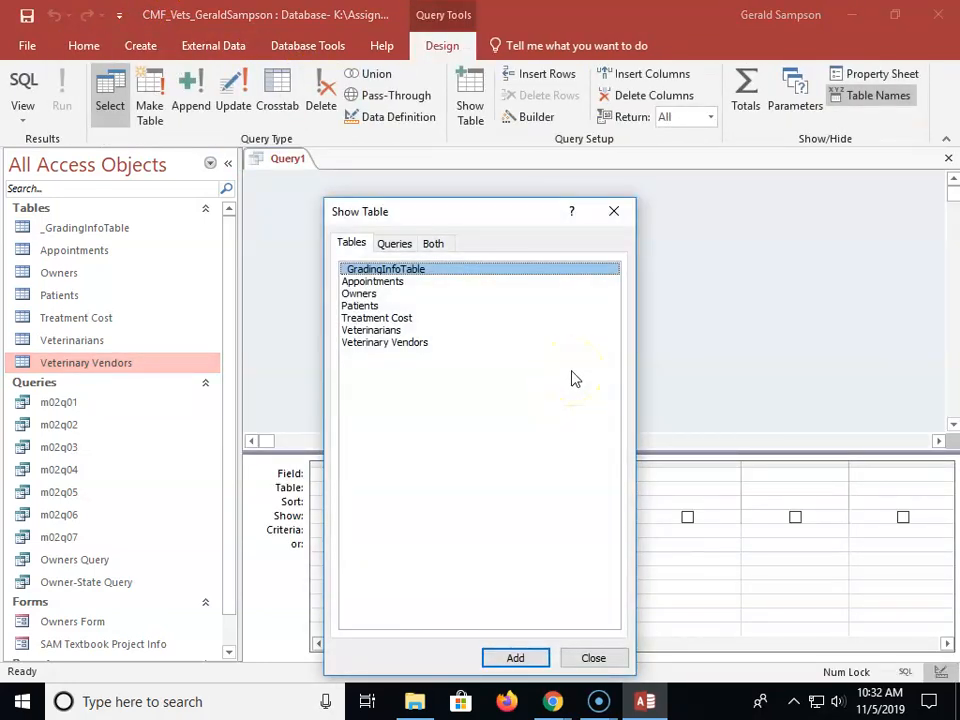
{"action": "left_click", "coordinate": [392, 317]}
{"action": "left_click", "coordinate": [515, 657]}
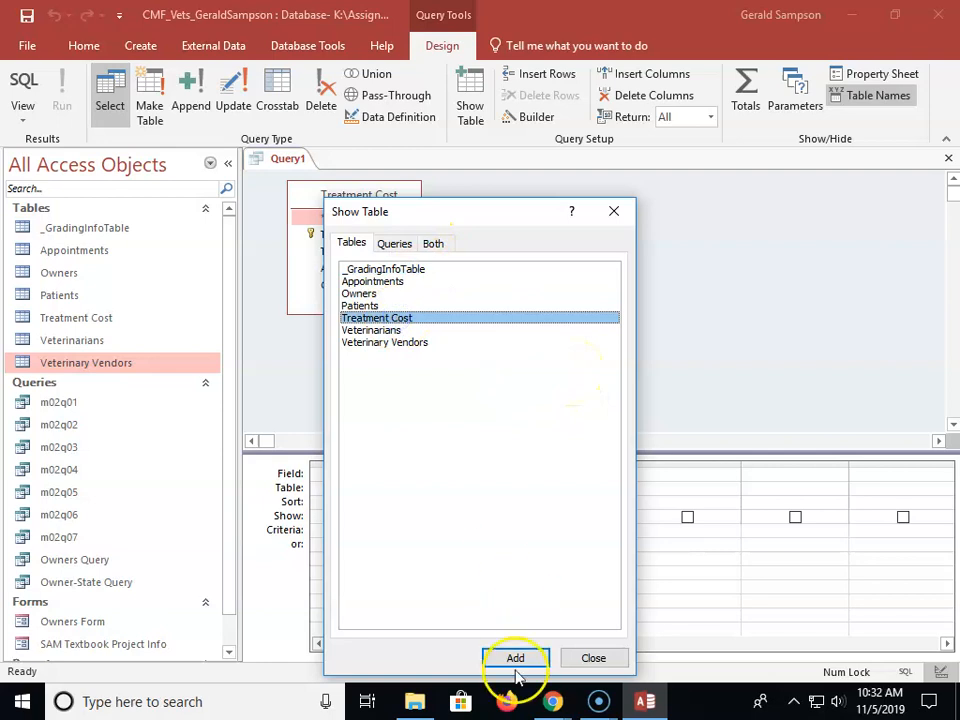
{"action": "left_click", "coordinate": [591, 656]}
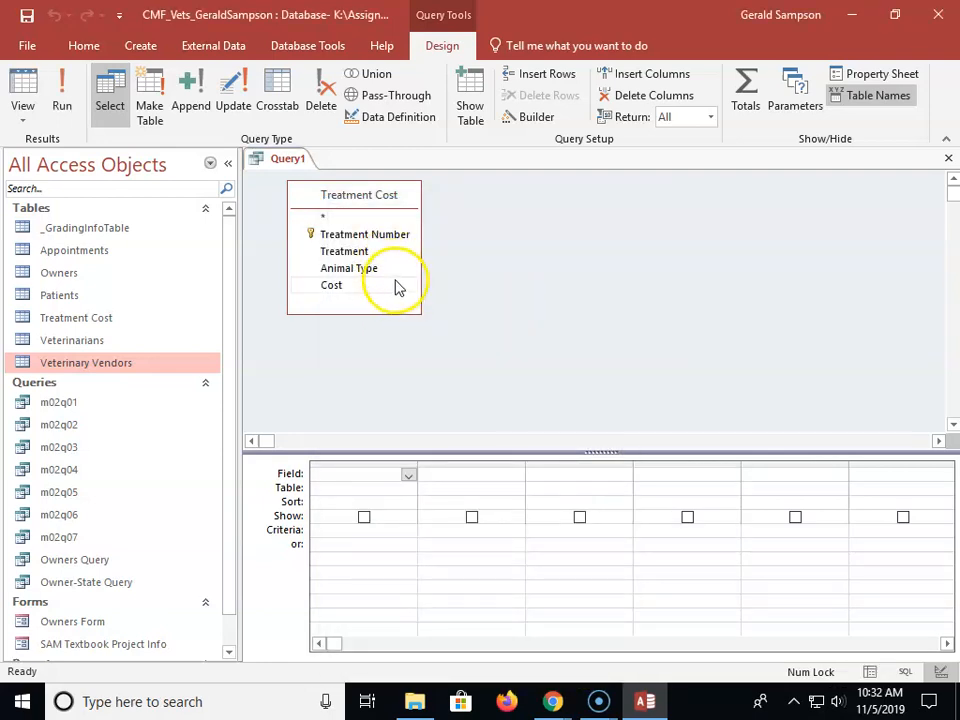
Add the Treatment Number, Treatment, Animal Type and Cost fields to the query design grid.
{"action": "double_click", "coordinate": [347, 238]}
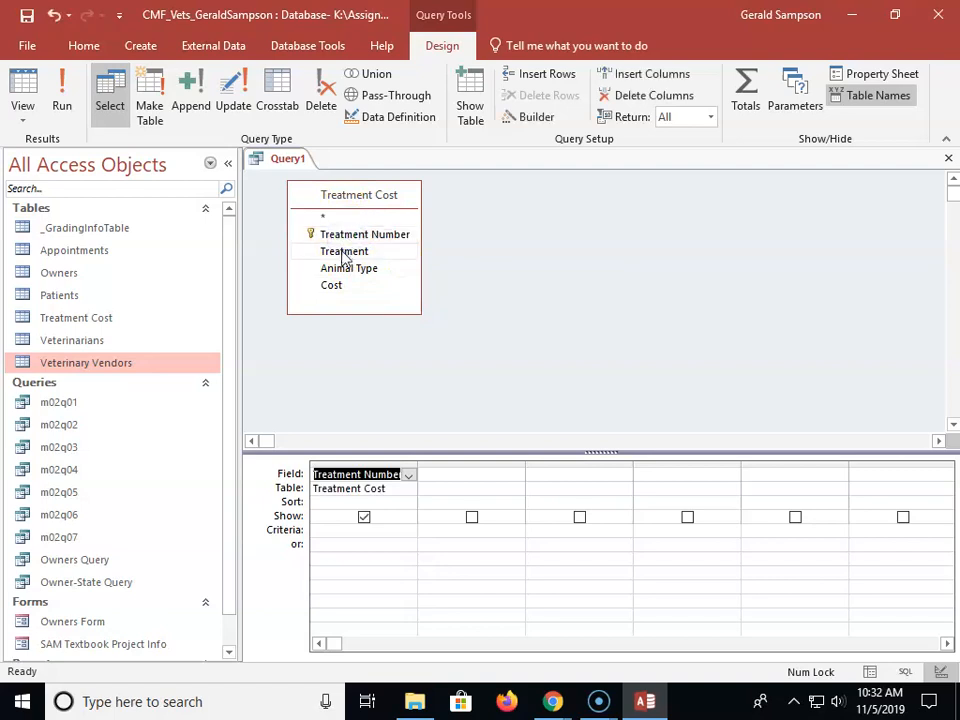
{"action": "left_click", "coordinate": [343, 253]}
{"action": "double_click", "coordinate": [343, 253]}
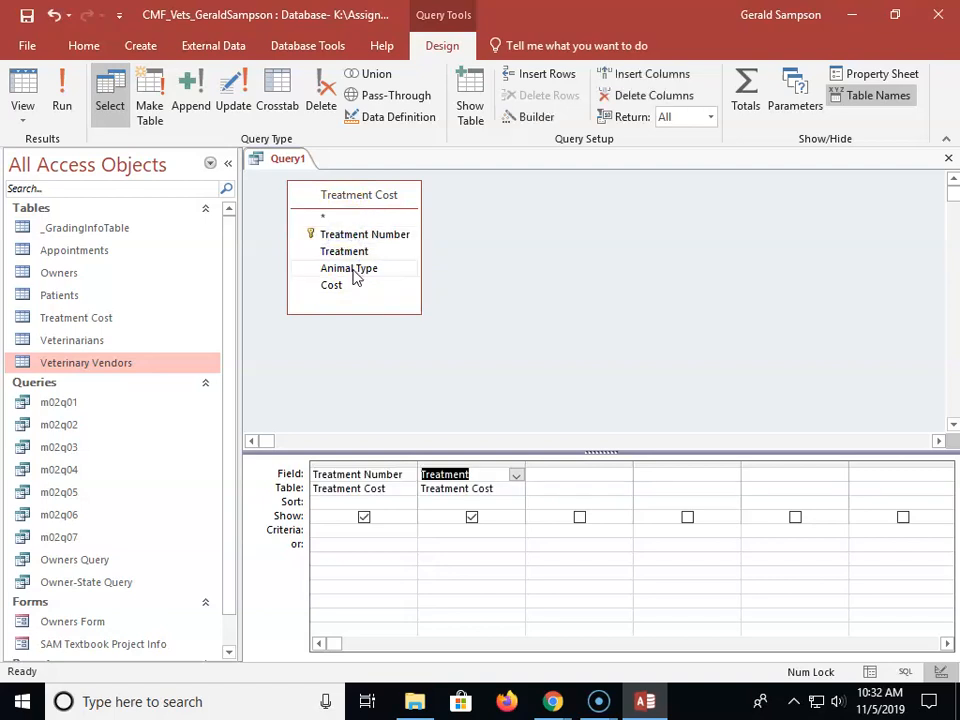
{"action": "double_click", "coordinate": [353, 271]}
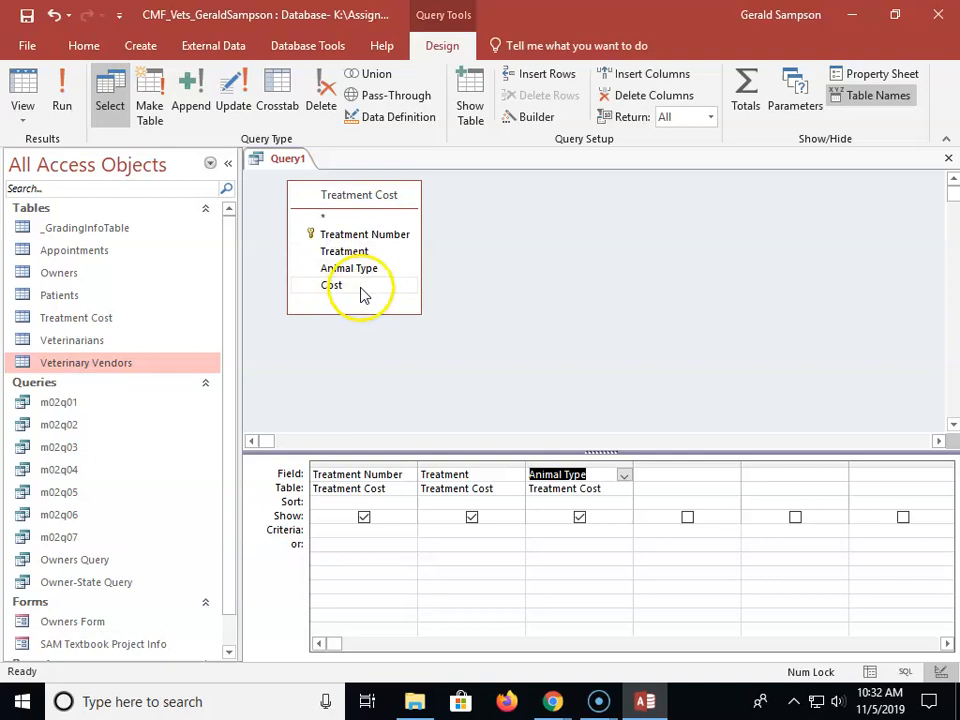
{"action": "double_click", "coordinate": [358, 285]}
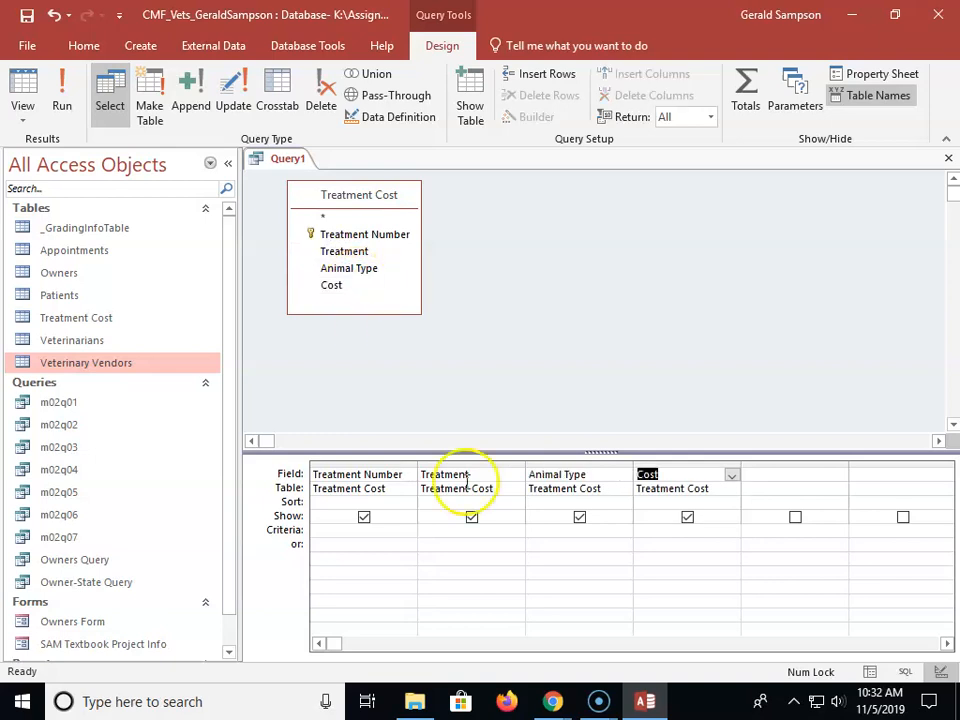
Sort the query in ascending order by Animal Type and by Cost, and run it.
{"action": "left_click", "coordinate": [623, 503]}
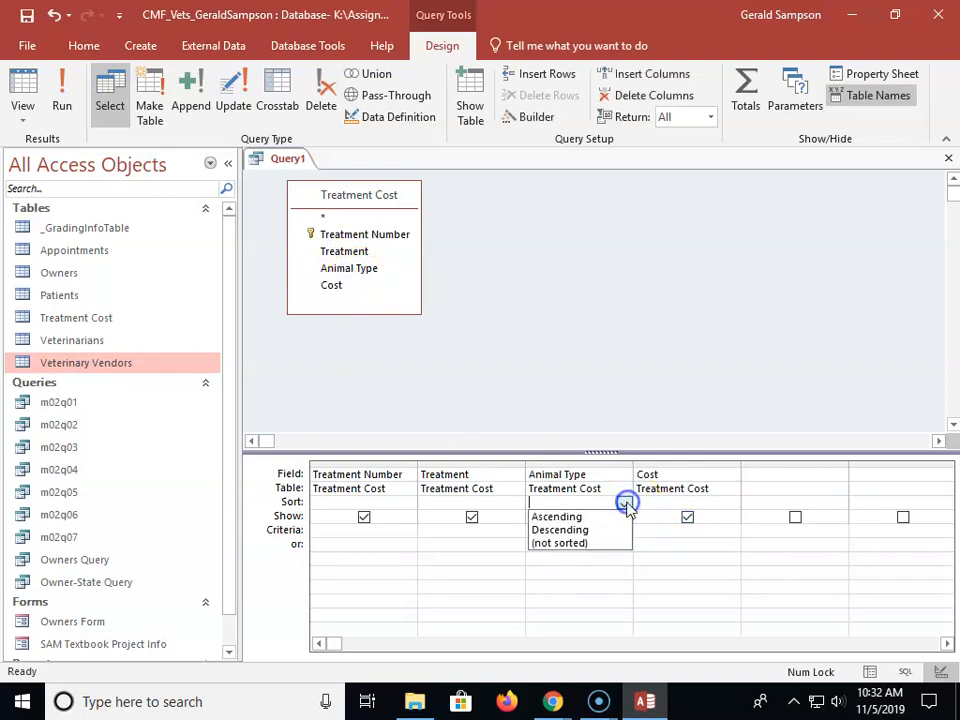
{"action": "left_click", "coordinate": [575, 517]}
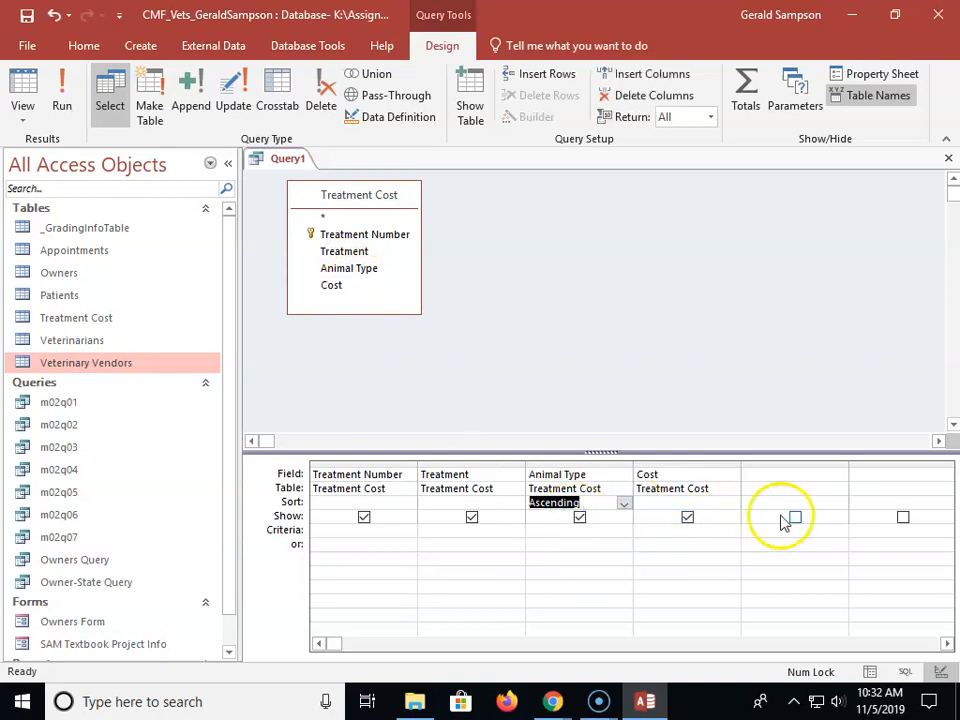
{"action": "left_click", "coordinate": [731, 503]}
{"action": "left_click", "coordinate": [670, 517]}
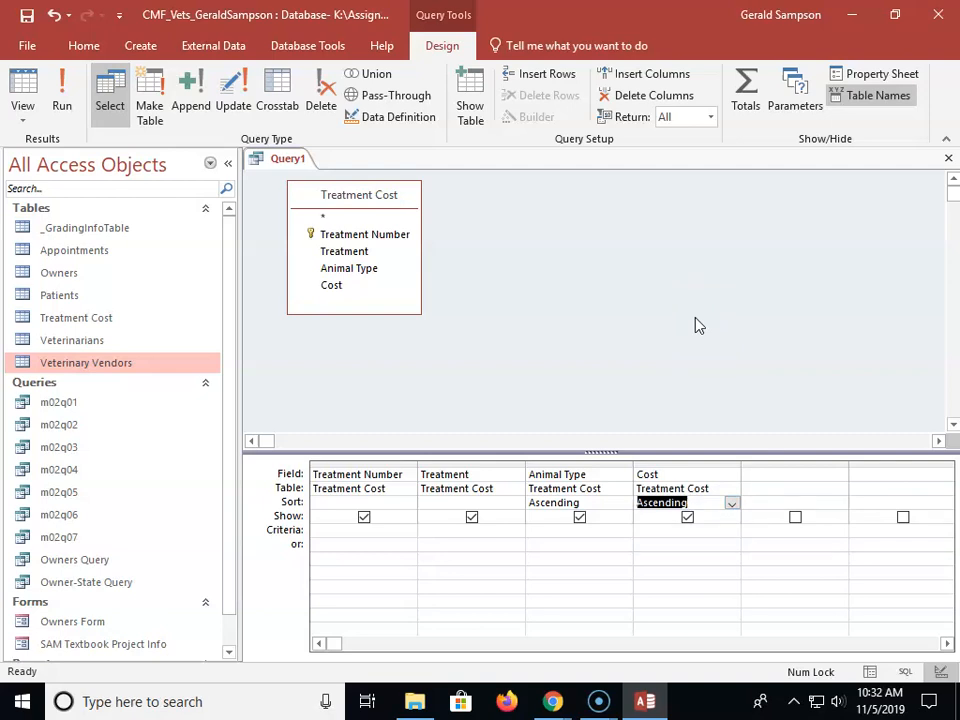
{"action": "left_click", "coordinate": [60, 98]}
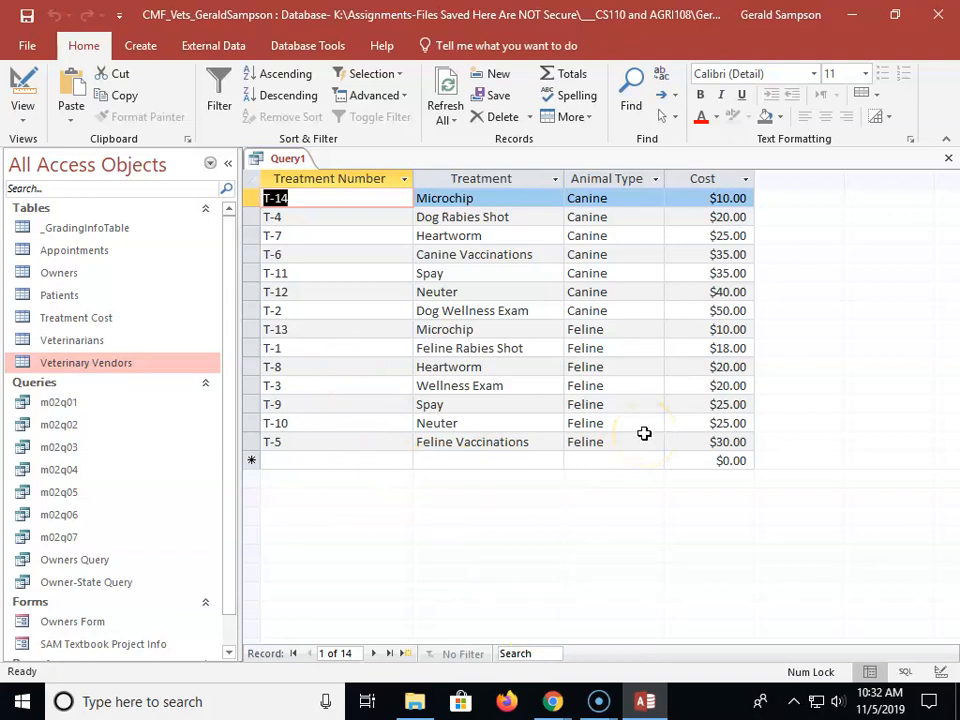
Save the sorted Treatment Cost query as a query object named m02q08.
{"action": "left_click", "coordinate": [24, 45]}
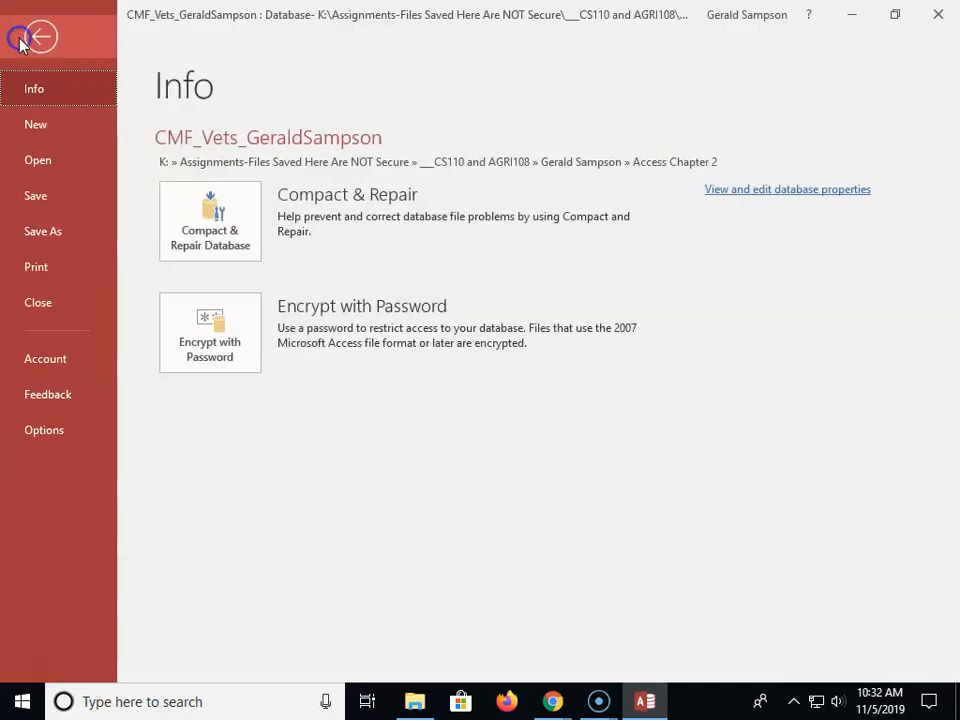
{"action": "left_click", "coordinate": [48, 231]}
{"action": "left_click", "coordinate": [257, 243]}
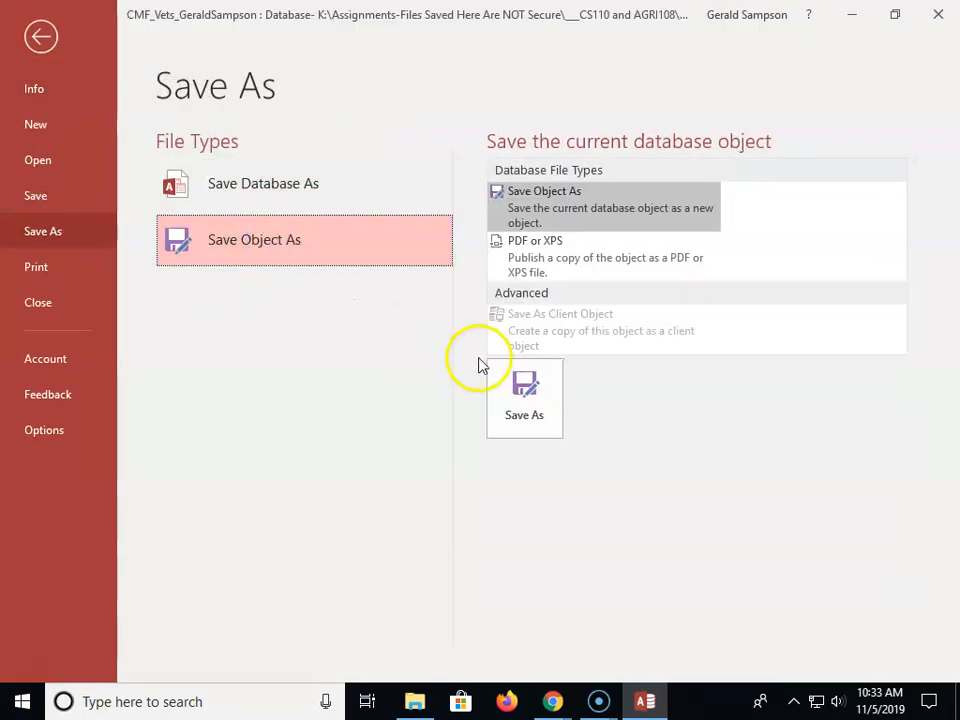
{"action": "left_click", "coordinate": [516, 394]}
{"action": "type", "text": "m02q08"}
{"action": "left_click", "coordinate": [510, 304]}
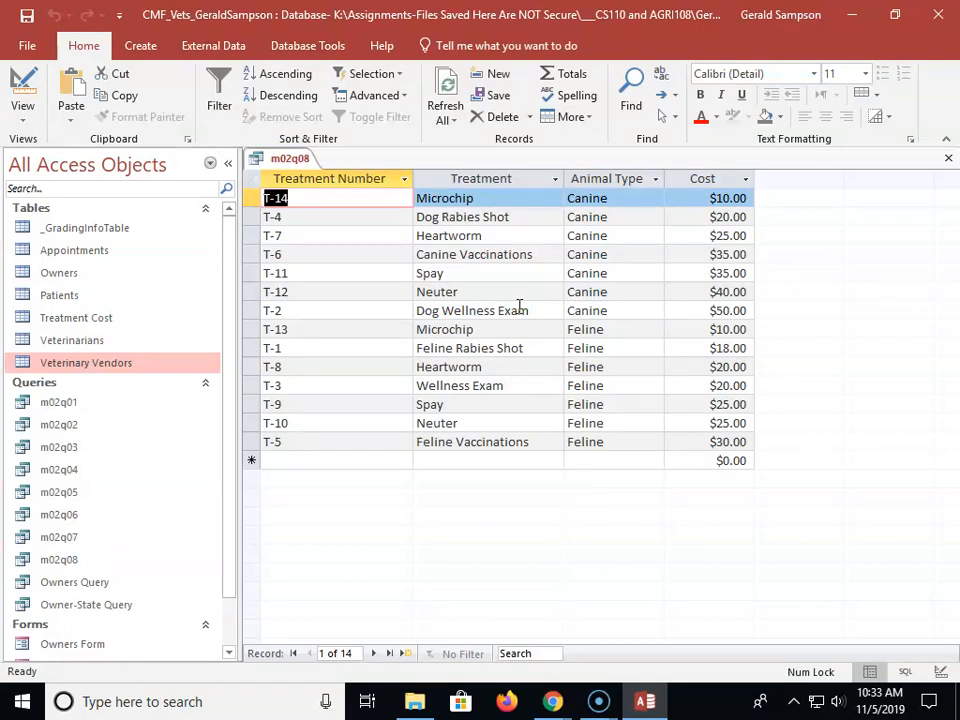
Limit the m02q08 query to return only the top 5 records, and run it.
{"action": "left_click", "coordinate": [22, 100]}
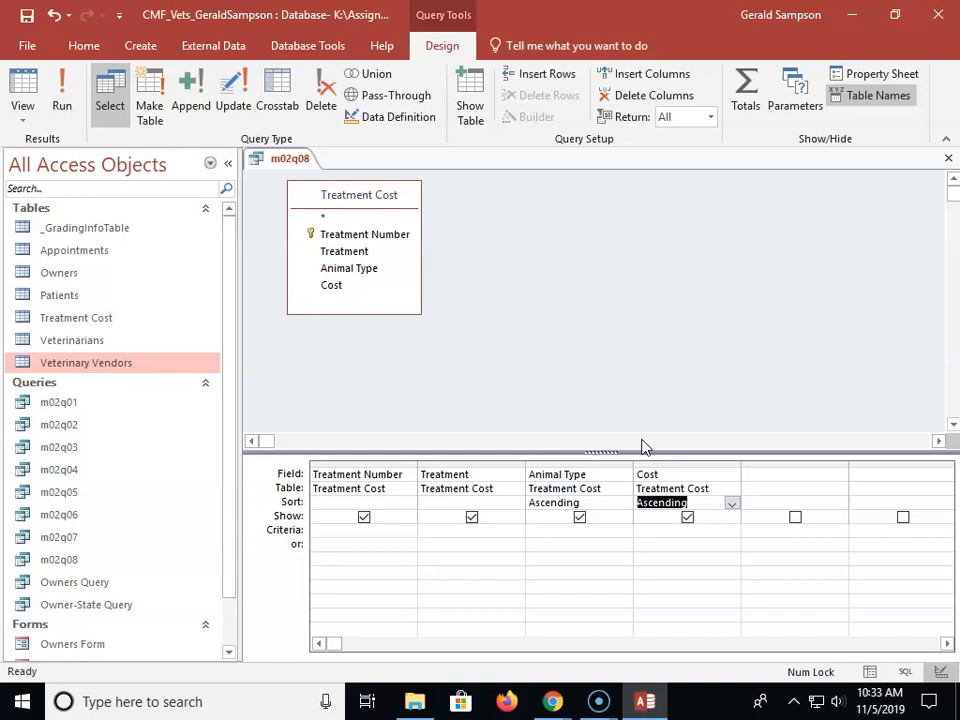
{"action": "left_click", "coordinate": [713, 119]}
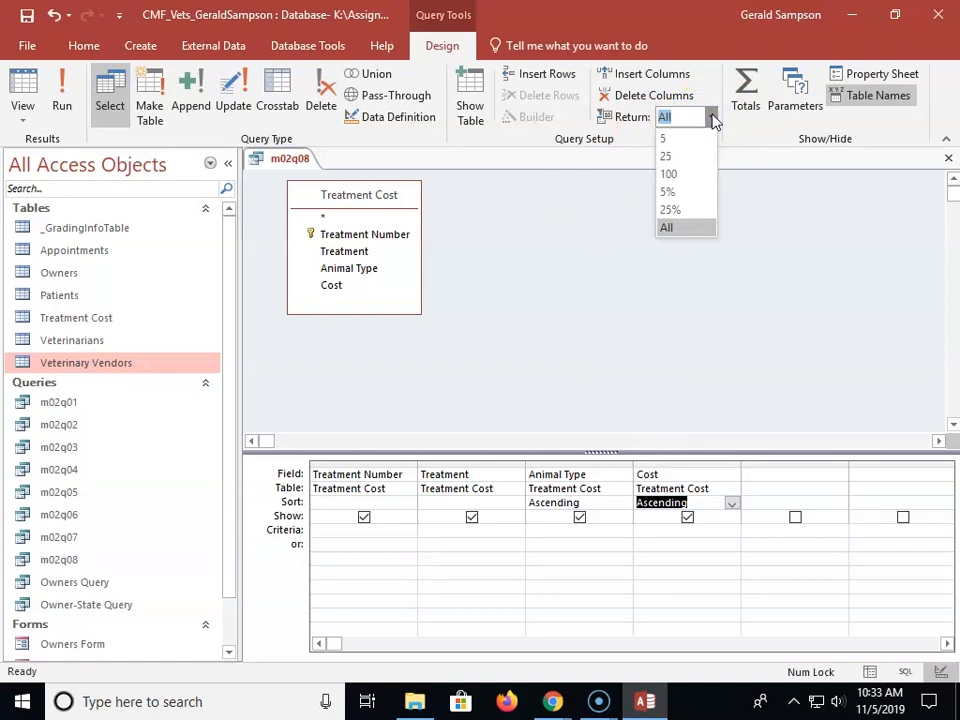
{"action": "left_click", "coordinate": [679, 138]}
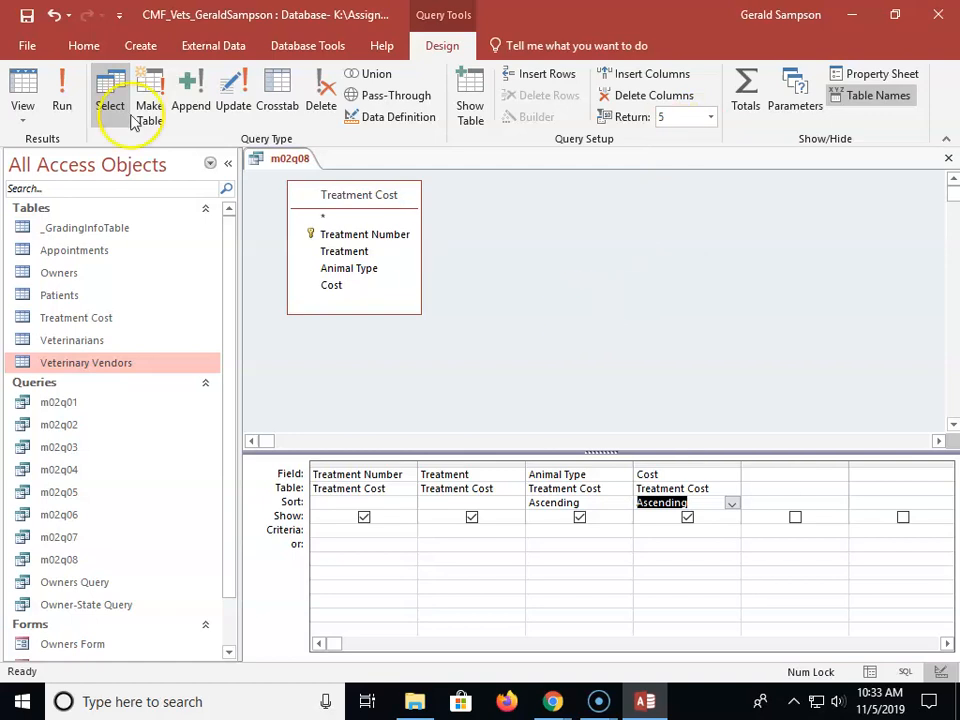
{"action": "left_click", "coordinate": [62, 88]}
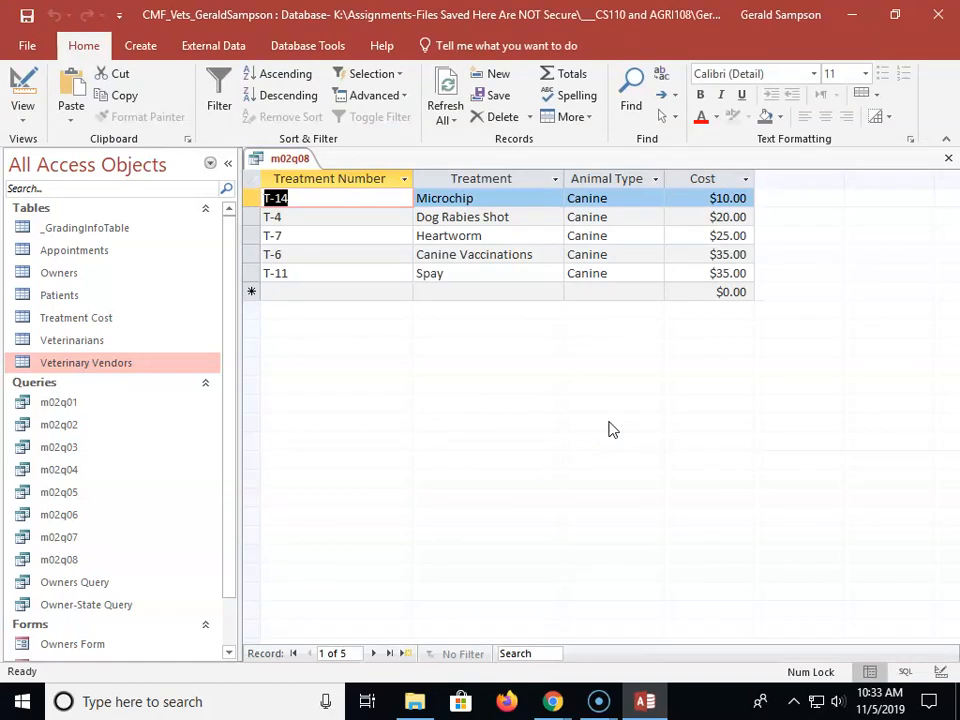
Save the top-5 version of the query as a new query object named m02q09, and close it.
{"action": "left_click", "coordinate": [24, 45]}
{"action": "left_click", "coordinate": [35, 231]}
{"action": "left_click", "coordinate": [279, 240]}
{"action": "left_click", "coordinate": [526, 398]}
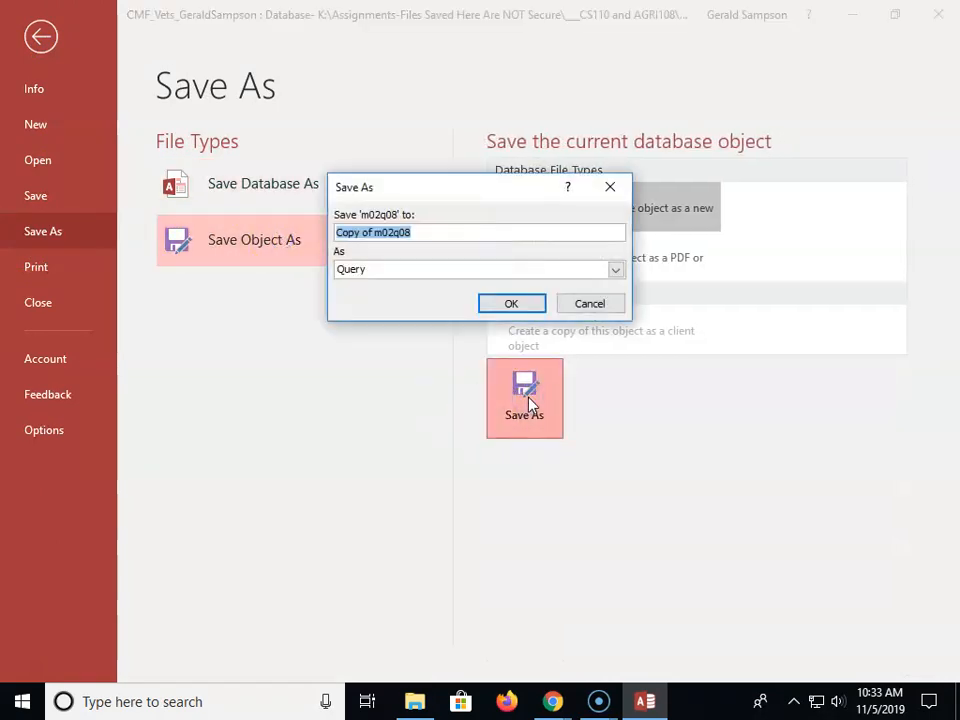
{"action": "type", "text": "m02q09"}
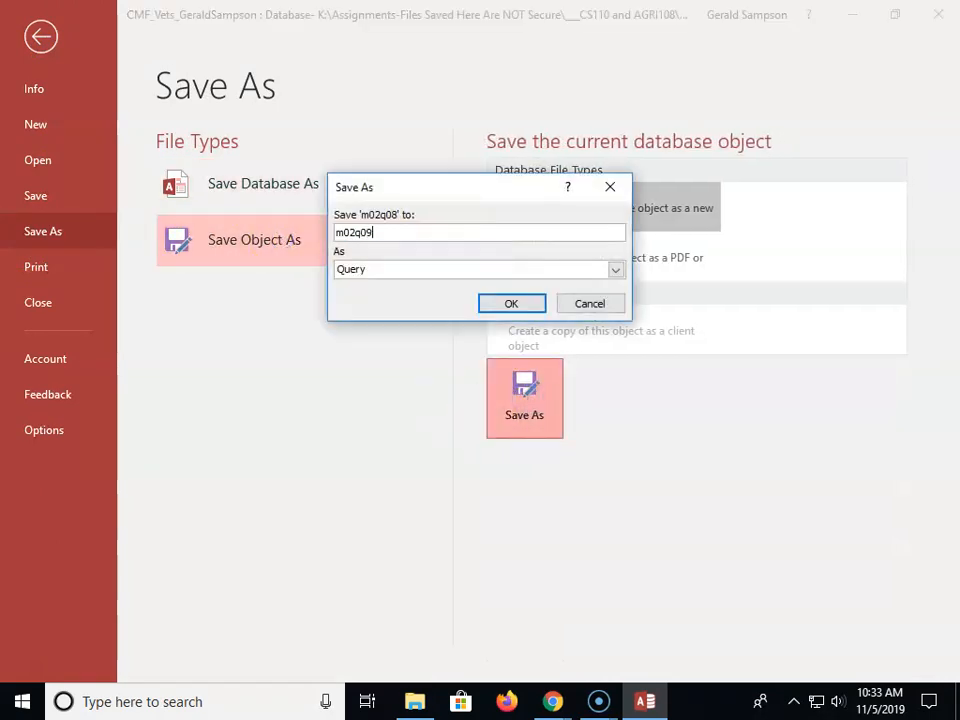
{"action": "left_click", "coordinate": [529, 302]}
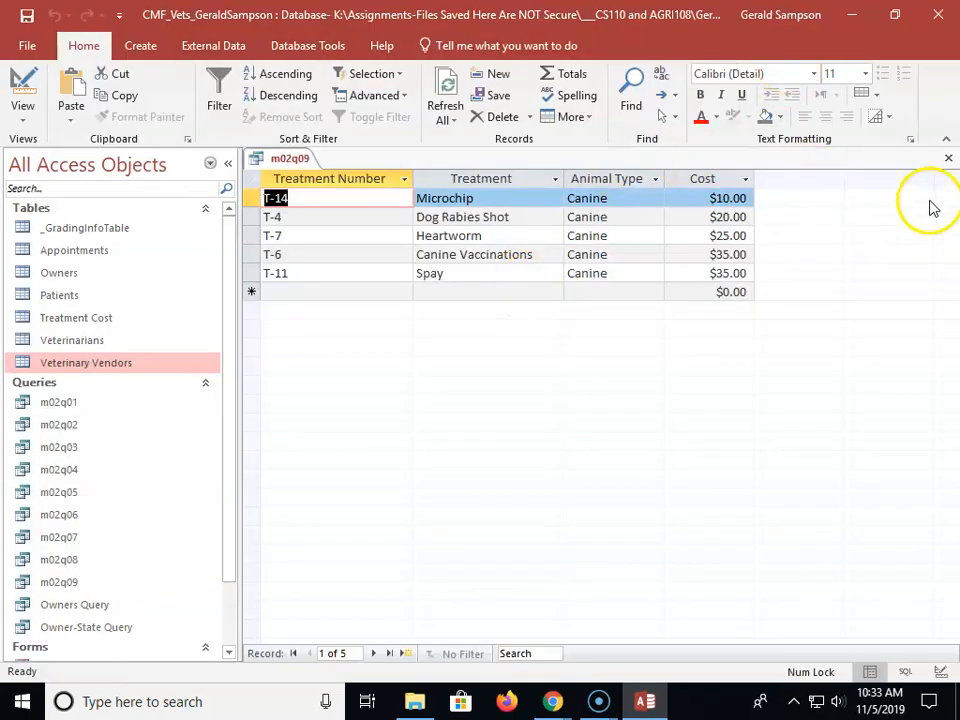
{"action": "left_click", "coordinate": [949, 163]}
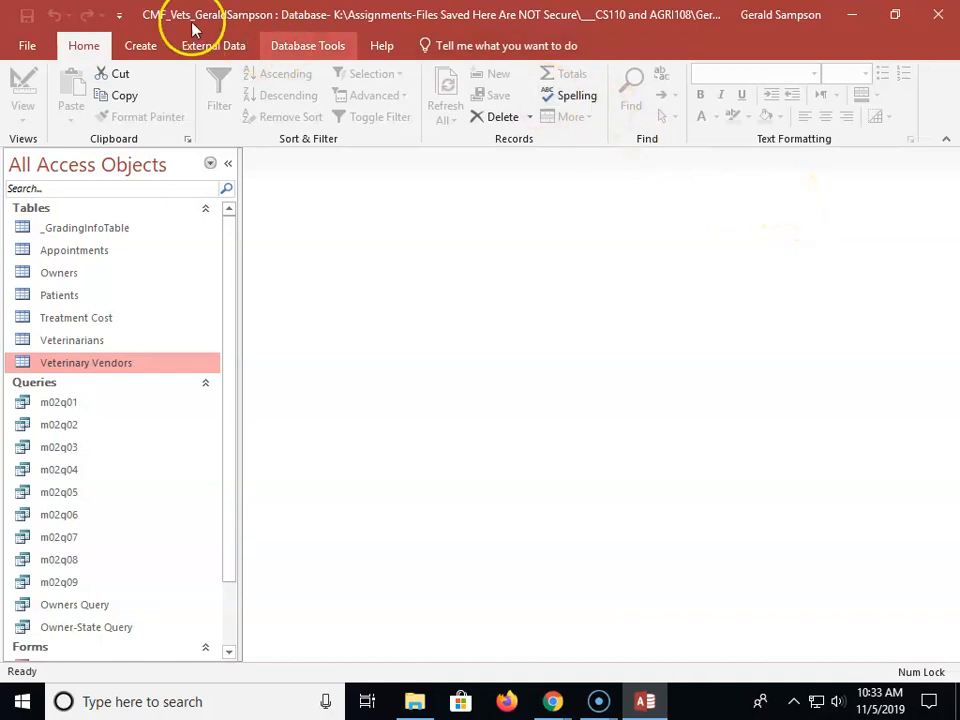
Create a query in Design view with the Appointments and Treatment Cost tables, and enlarge the Appointments field list to show all its fields.
{"action": "left_click", "coordinate": [120, 48]}
{"action": "left_click", "coordinate": [278, 98]}
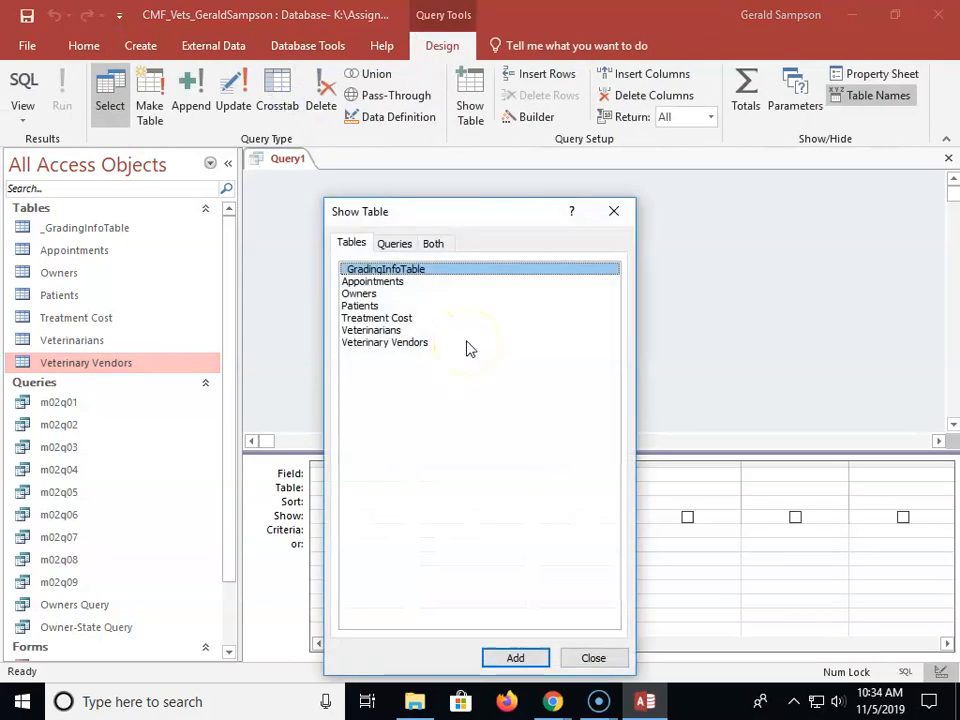
{"action": "double_click", "coordinate": [396, 281]}
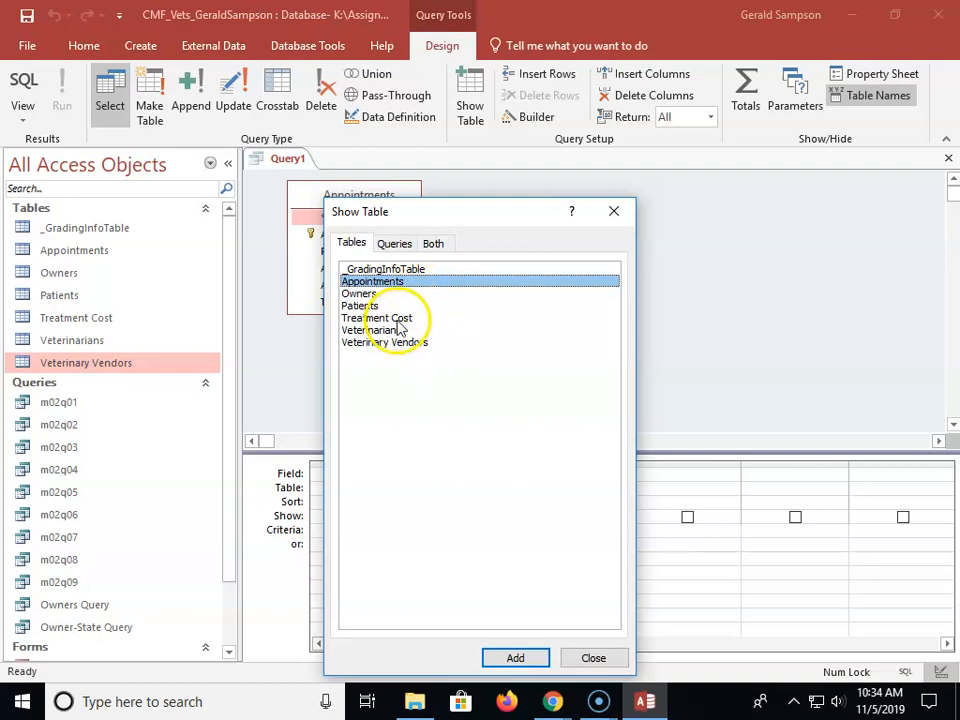
{"action": "double_click", "coordinate": [395, 318]}
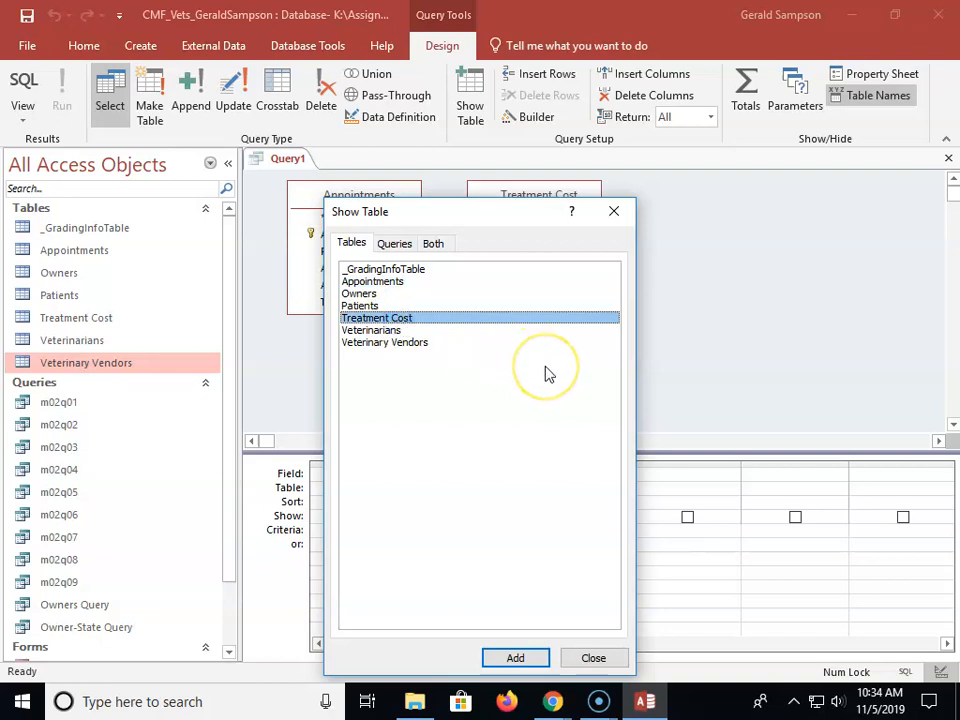
{"action": "left_click", "coordinate": [593, 659]}
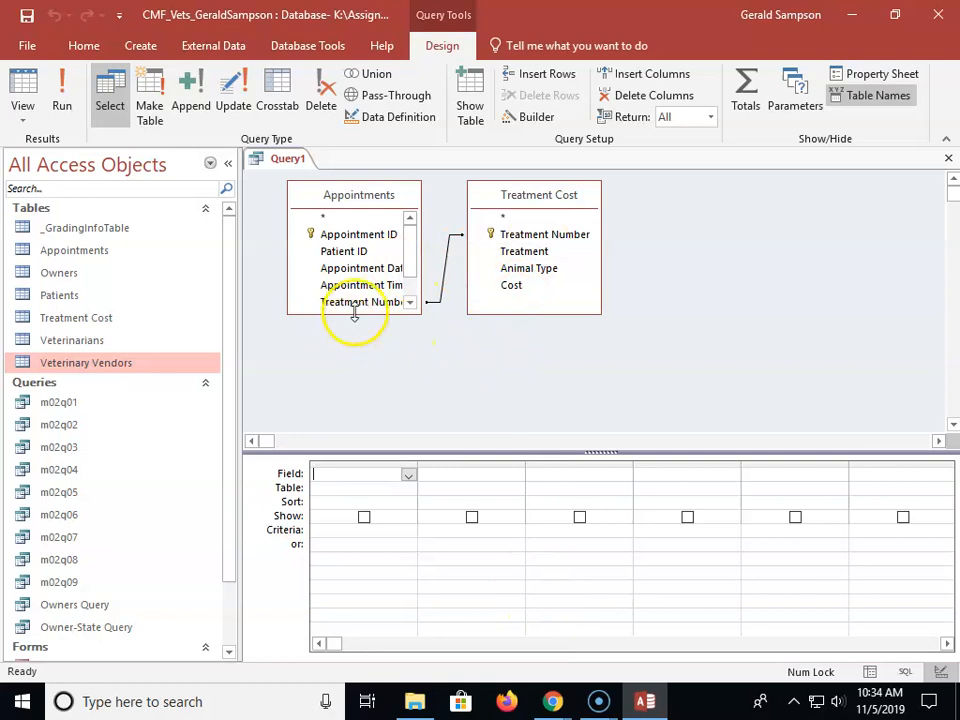
{"action": "left_click_drag", "start_coordinate": [356, 312], "coordinate": [354, 381]}
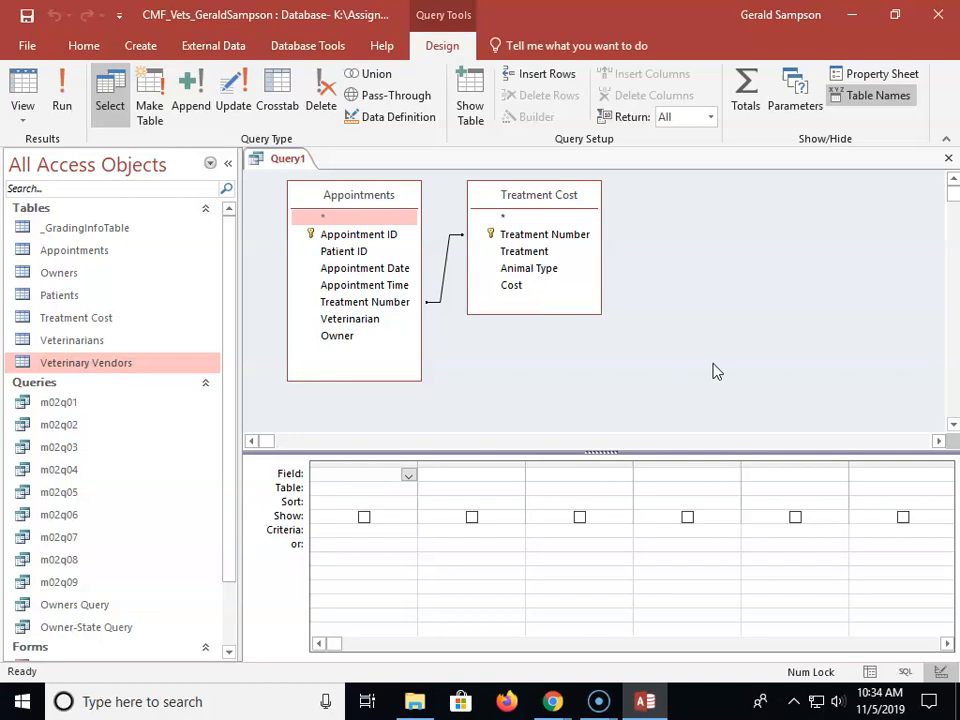
Add Appointment Date from Appointments and Treatment, Animal Type and Cost from Treatment Cost to the design grid, and run the query.
{"action": "double_click", "coordinate": [383, 267]}
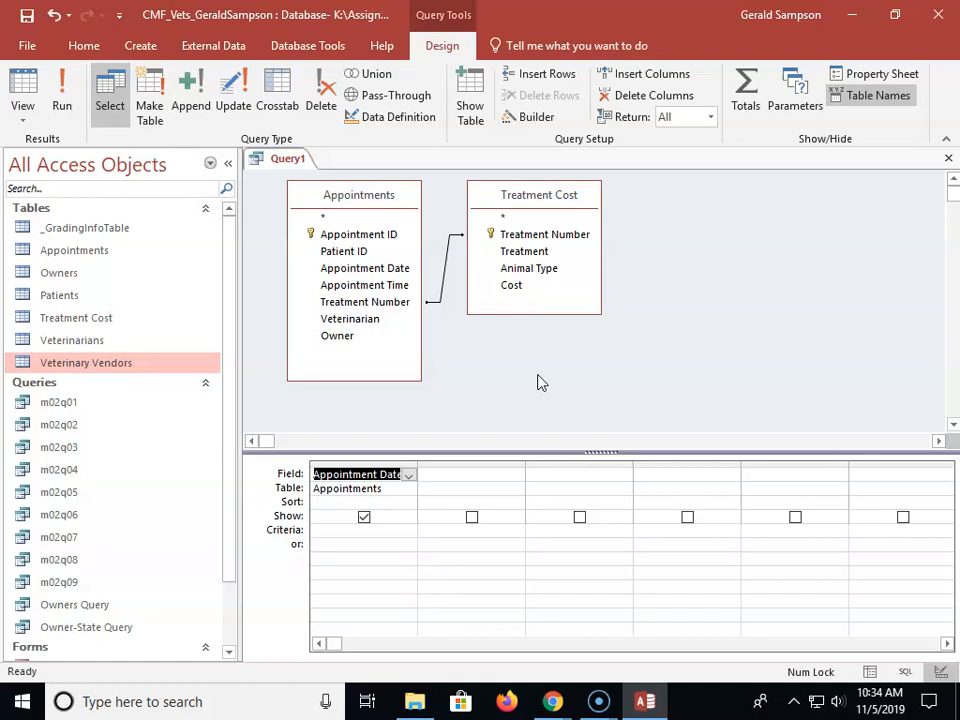
{"action": "double_click", "coordinate": [540, 251]}
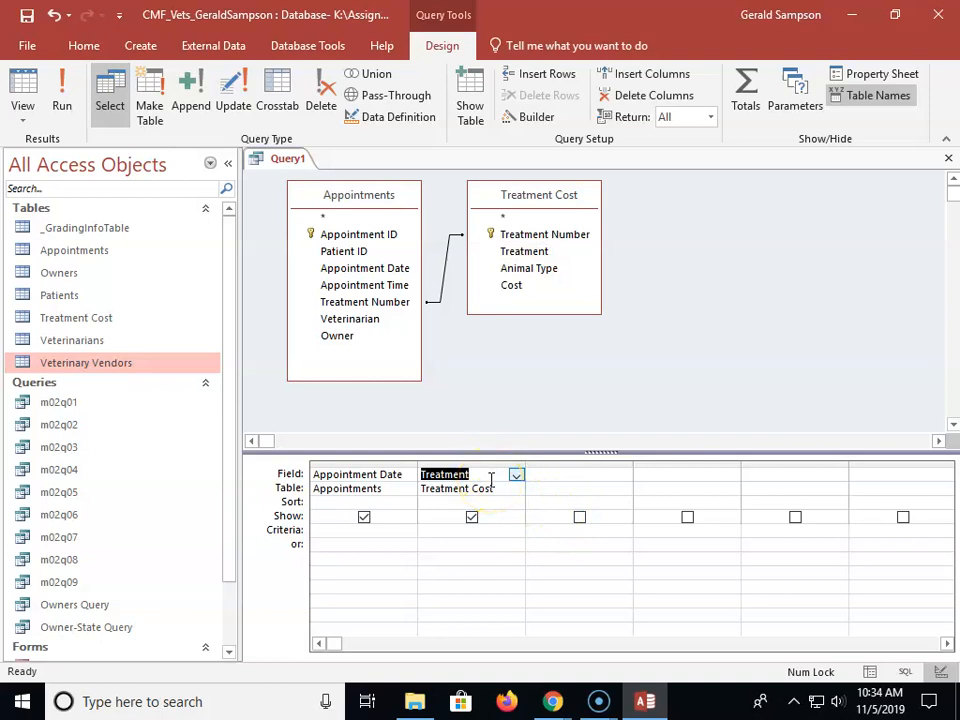
{"action": "double_click", "coordinate": [549, 269]}
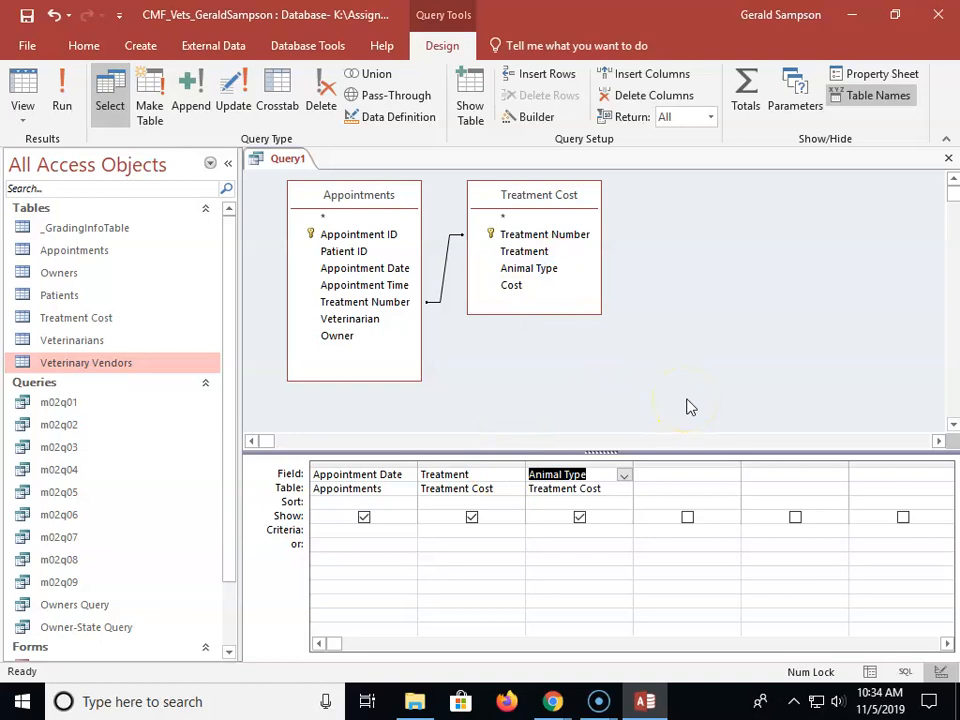
{"action": "double_click", "coordinate": [510, 287]}
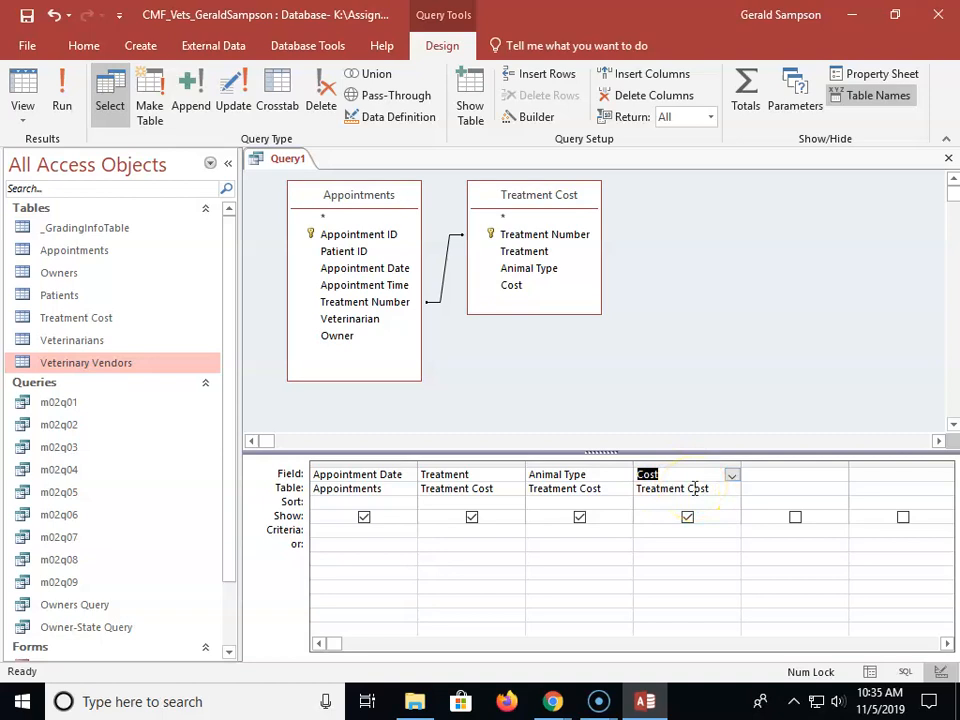
{"action": "left_click", "coordinate": [61, 95]}
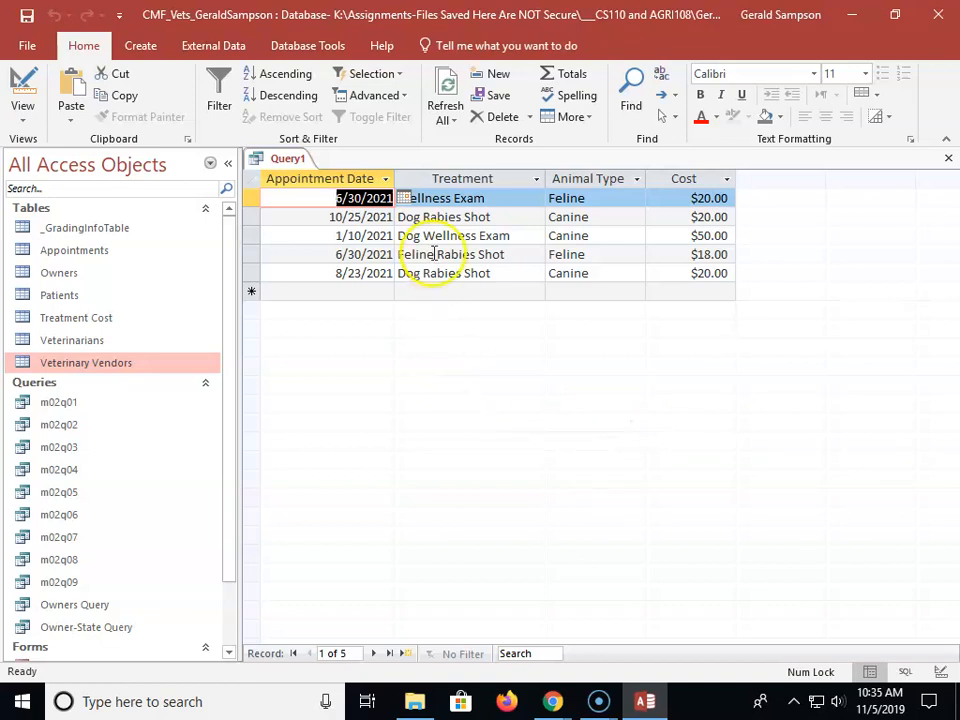
{"action": "left_click", "coordinate": [21, 47]}
{"action": "left_click", "coordinate": [40, 229]}
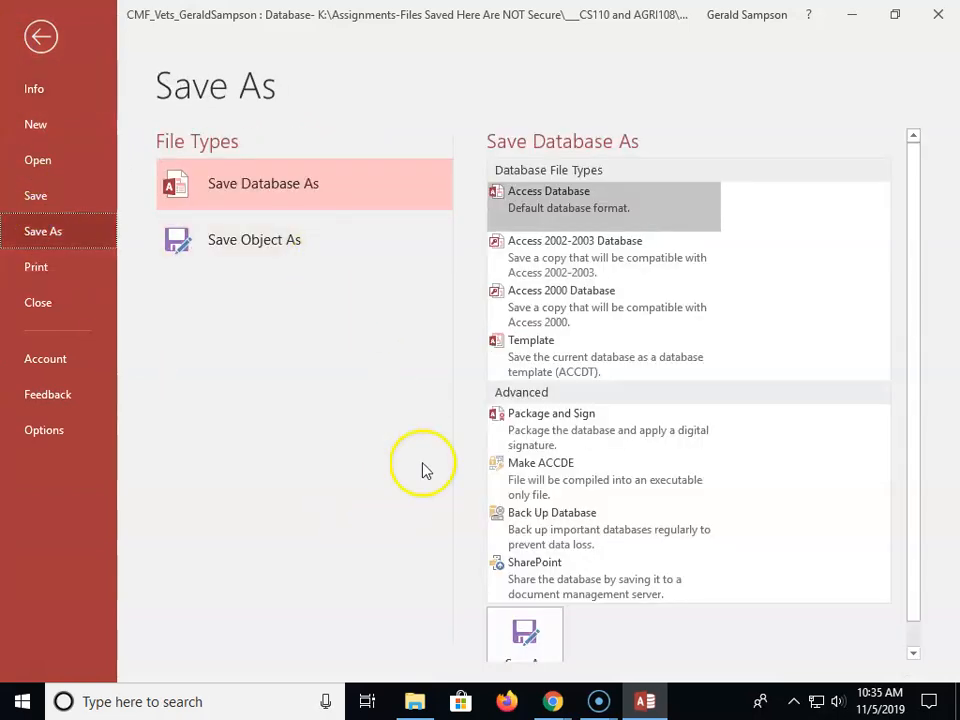
{"action": "left_click", "coordinate": [524, 632]}
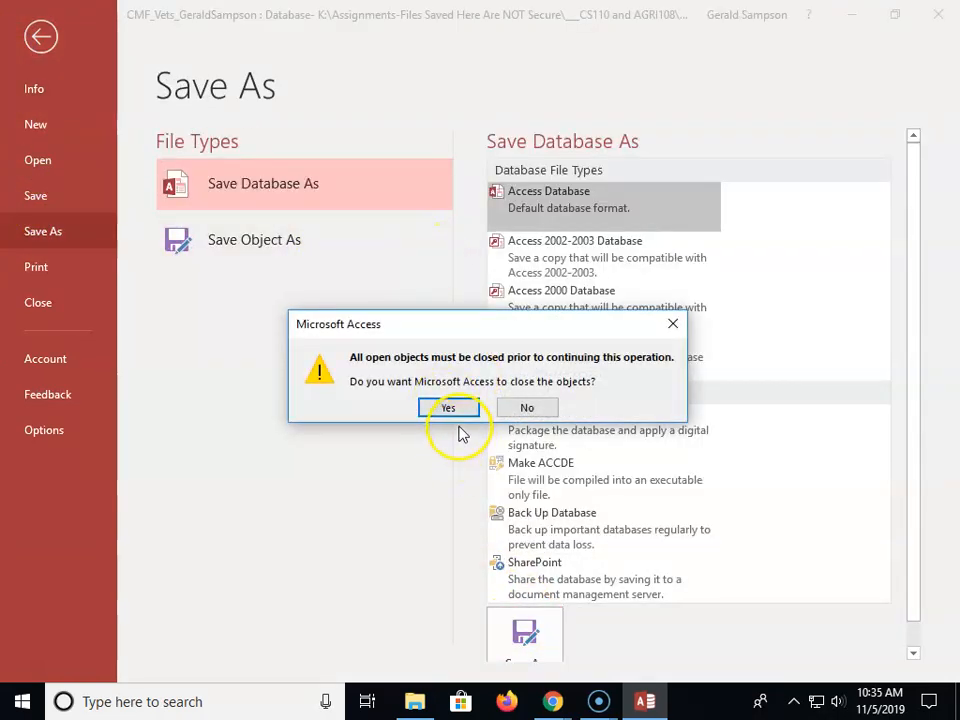
{"action": "left_click", "coordinate": [526, 408]}
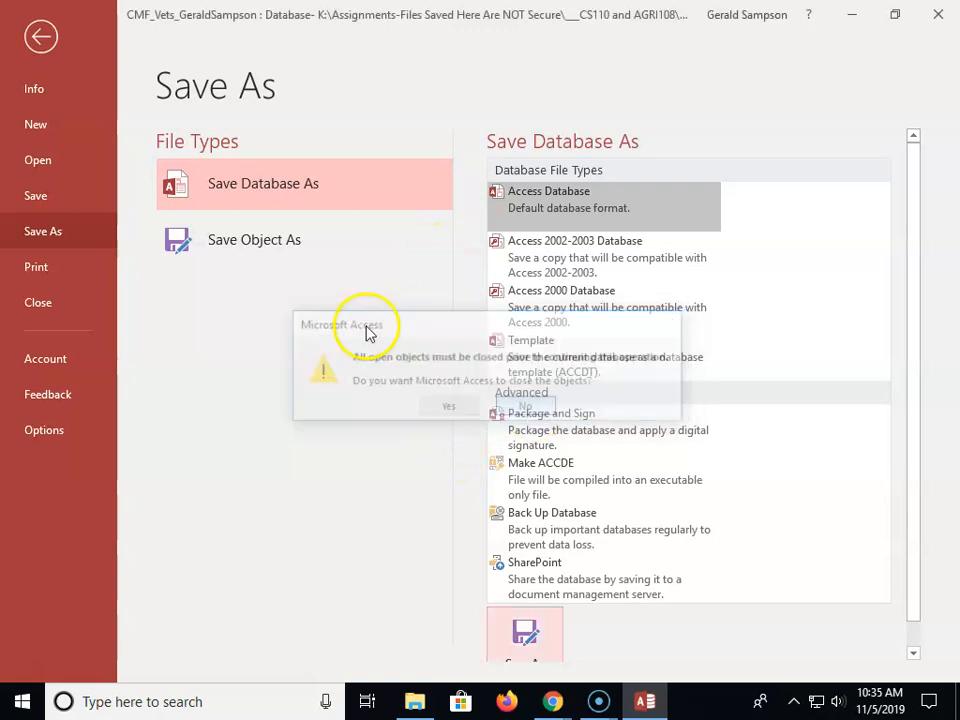
{"action": "left_click", "coordinate": [35, 33]}
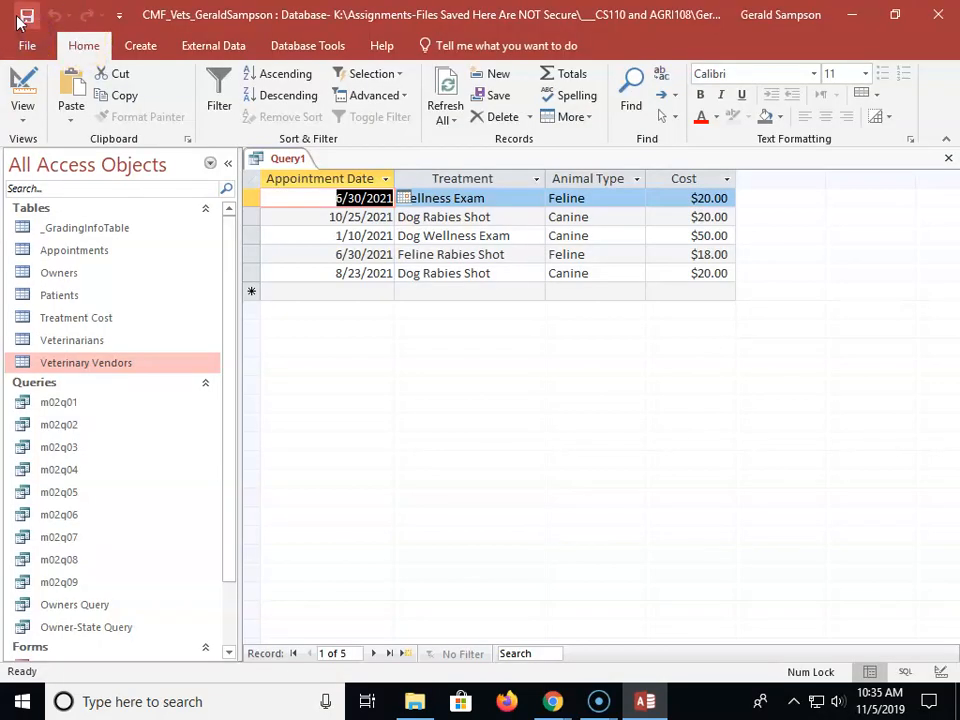
Save the two-table query with the name Appointments and Treatments.
{"action": "left_click", "coordinate": [24, 22]}
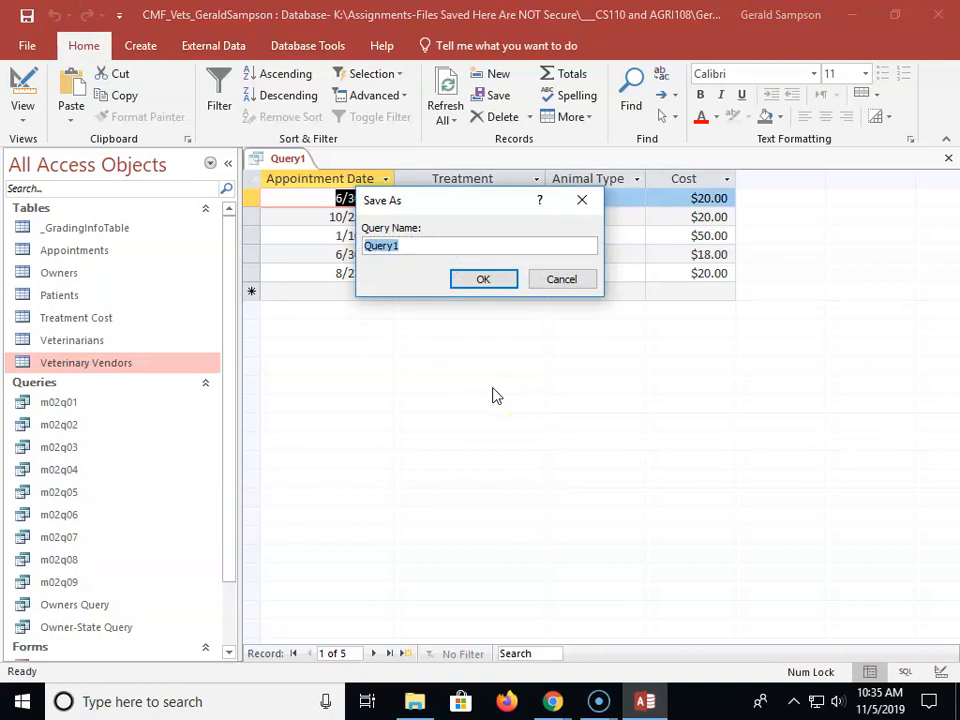
{"action": "type", "text": "Appointments and "}
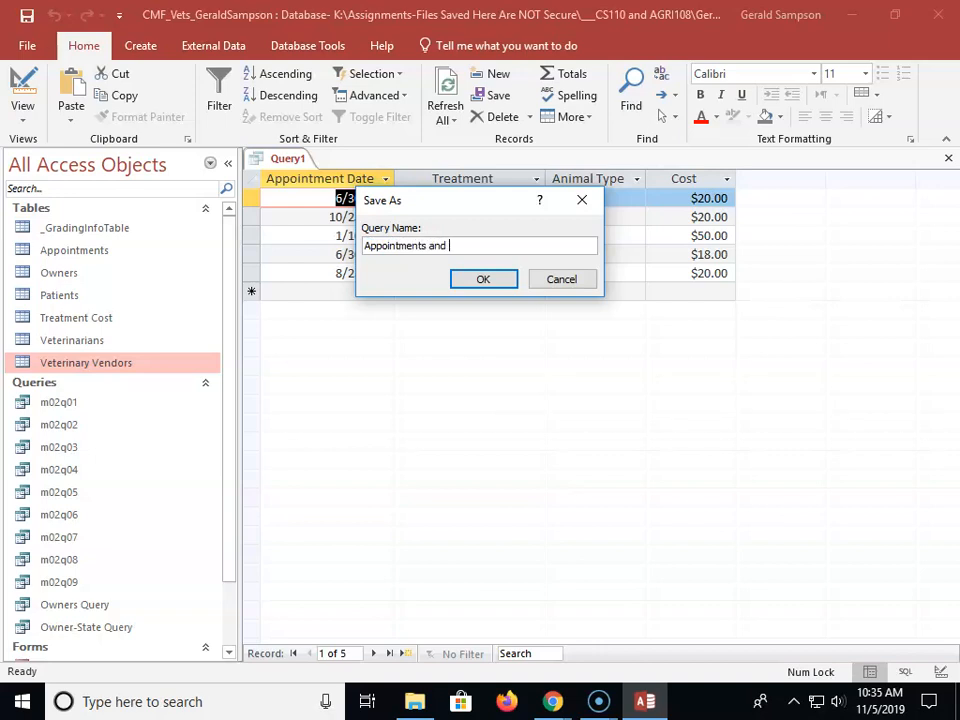
{"action": "type", "text": "Treatments"}
{"action": "left_click", "coordinate": [484, 281]}
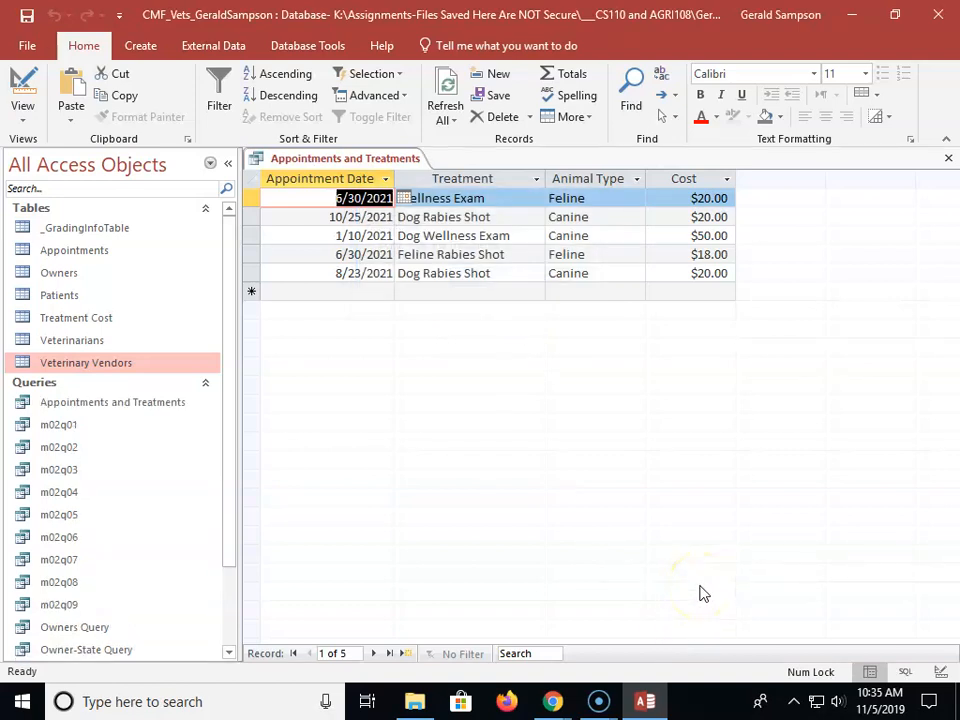
Change the Appointments and Treatments query's join to include all Treatment Cost records and only matching Appointments records, and run and save the query.
{"action": "left_click", "coordinate": [26, 92]}
{"action": "left_click", "coordinate": [615, 416]}
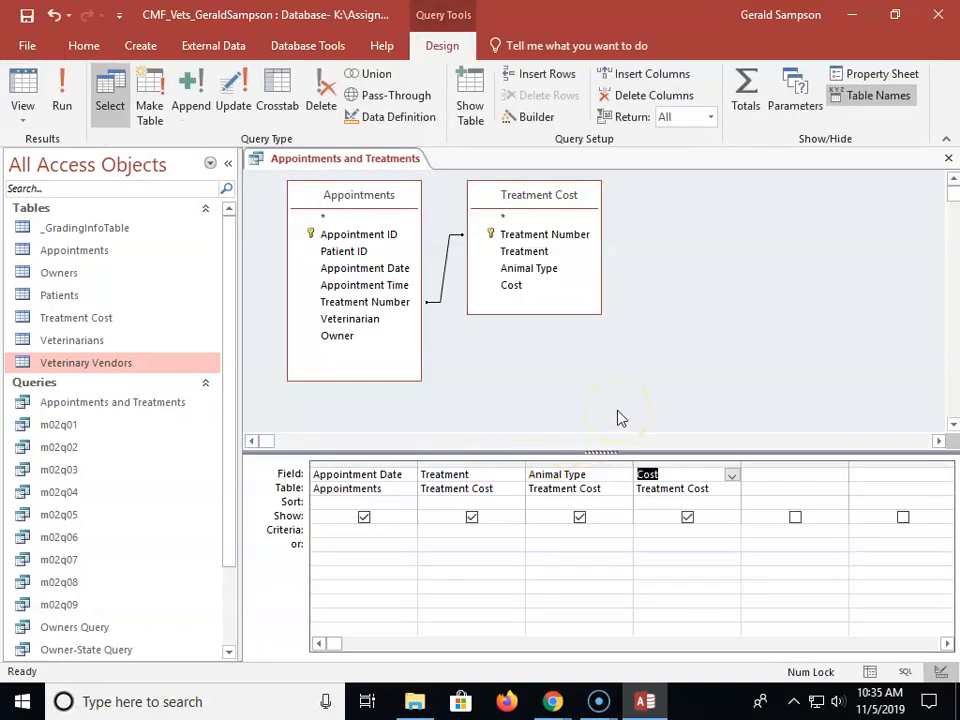
{"action": "left_click", "coordinate": [443, 284]}
{"action": "right_click", "coordinate": [445, 289]}
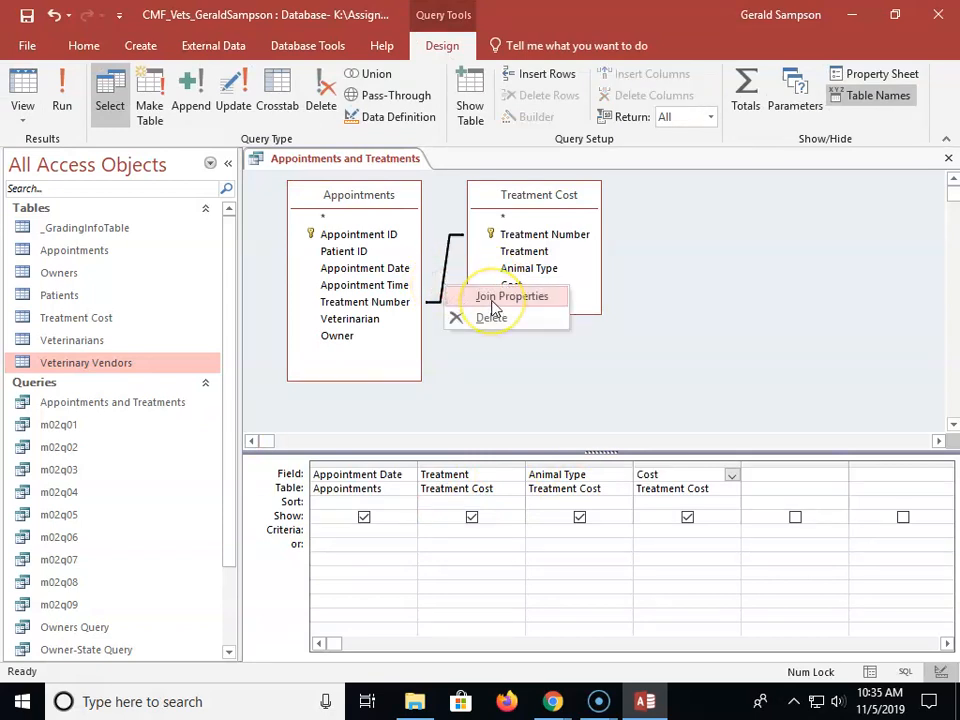
{"action": "left_click", "coordinate": [492, 300]}
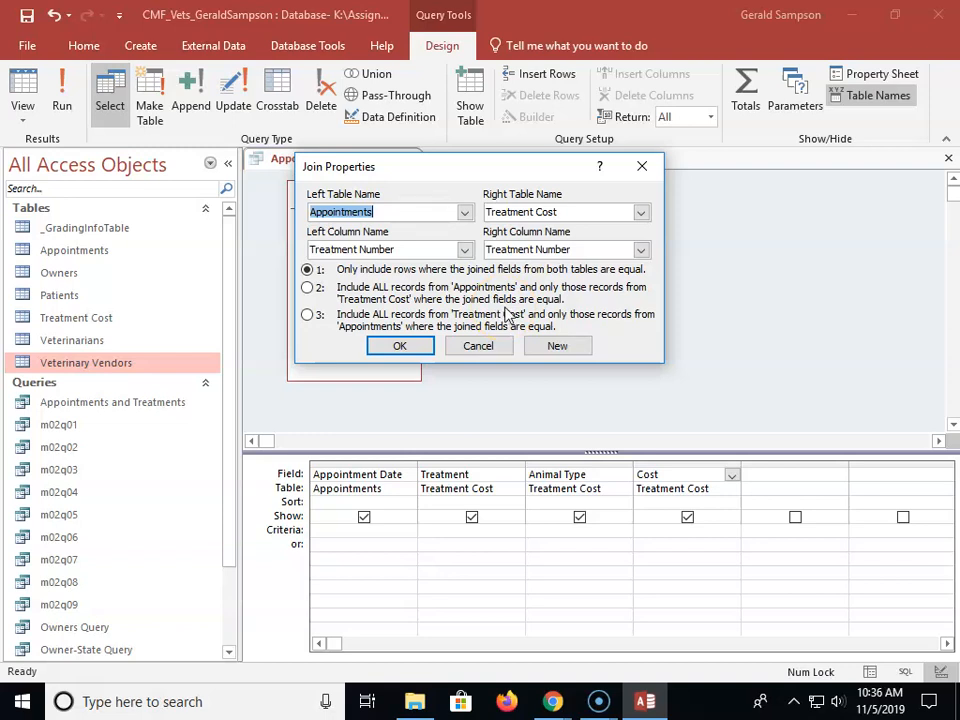
{"action": "left_click", "coordinate": [308, 316]}
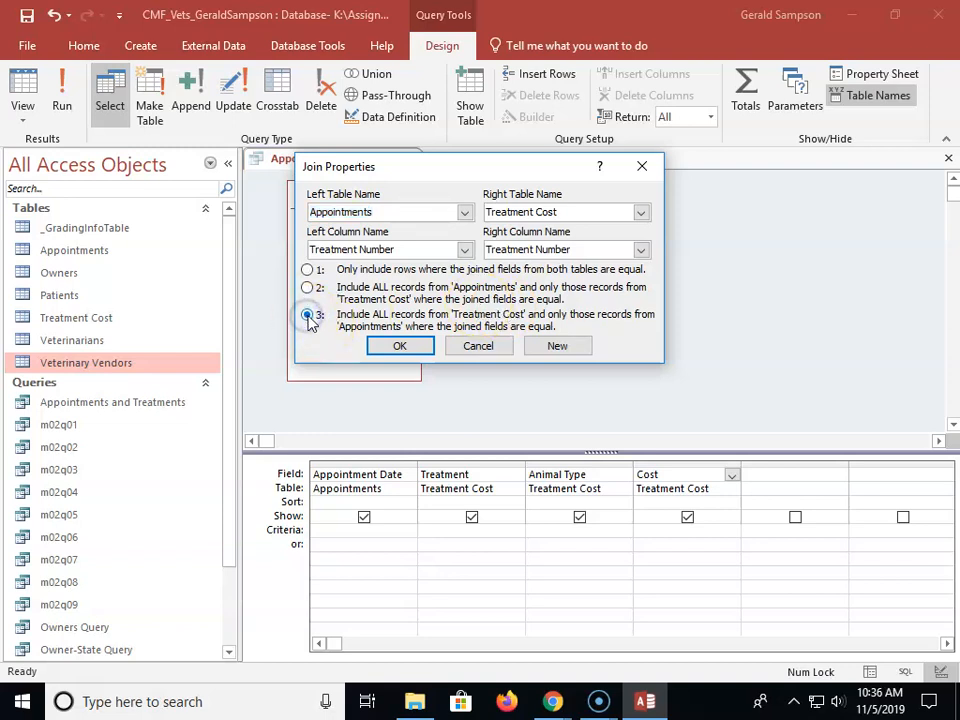
{"action": "left_click", "coordinate": [401, 347]}
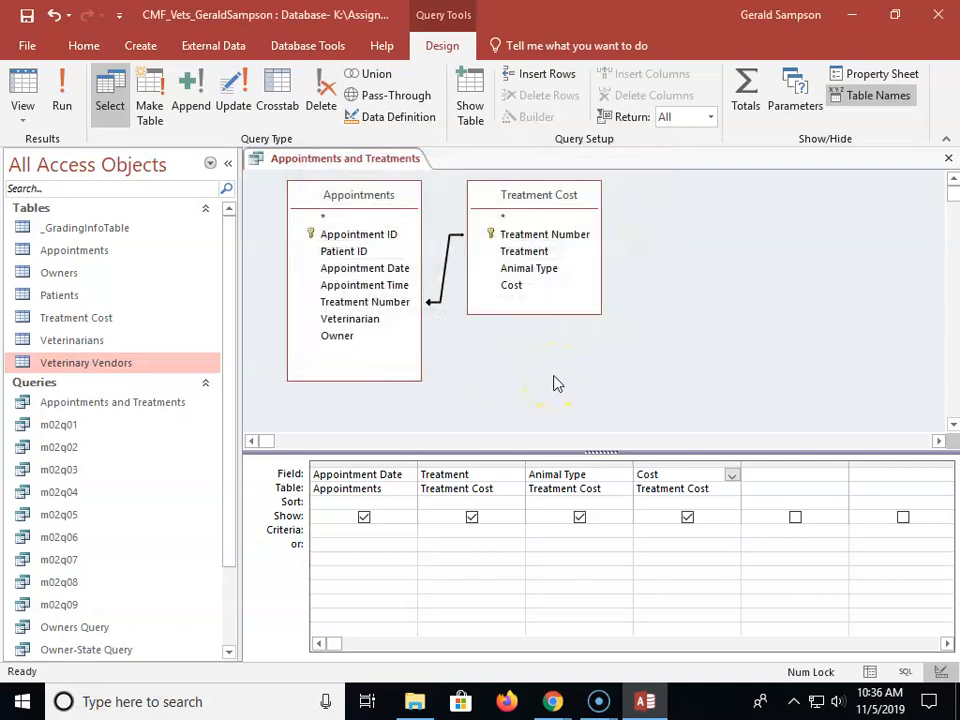
{"action": "left_click", "coordinate": [62, 95]}
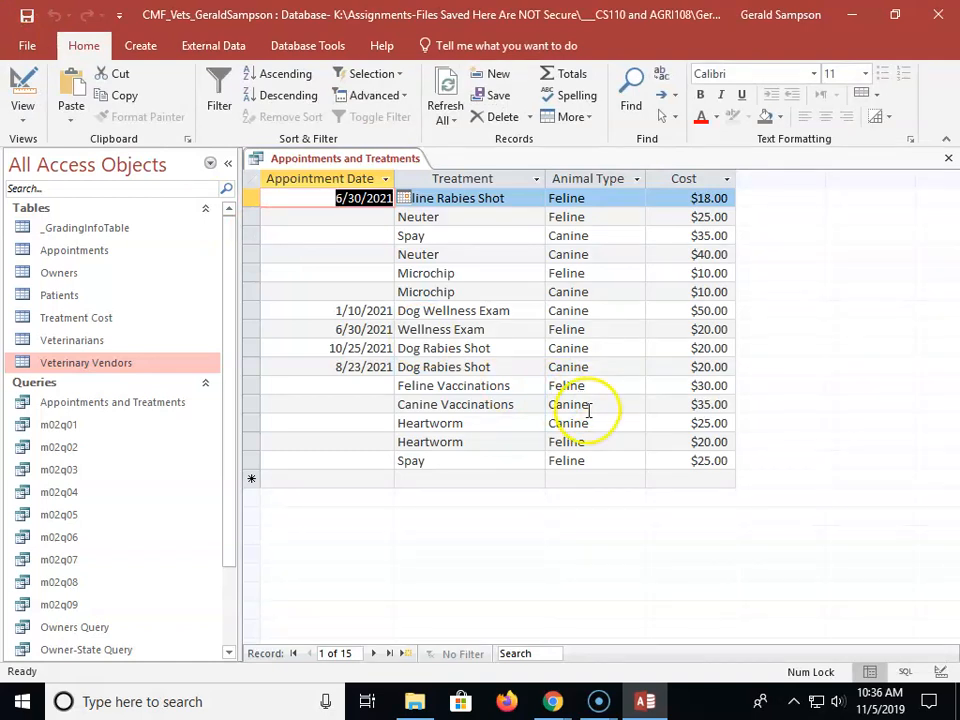
{"action": "left_click", "coordinate": [27, 16]}
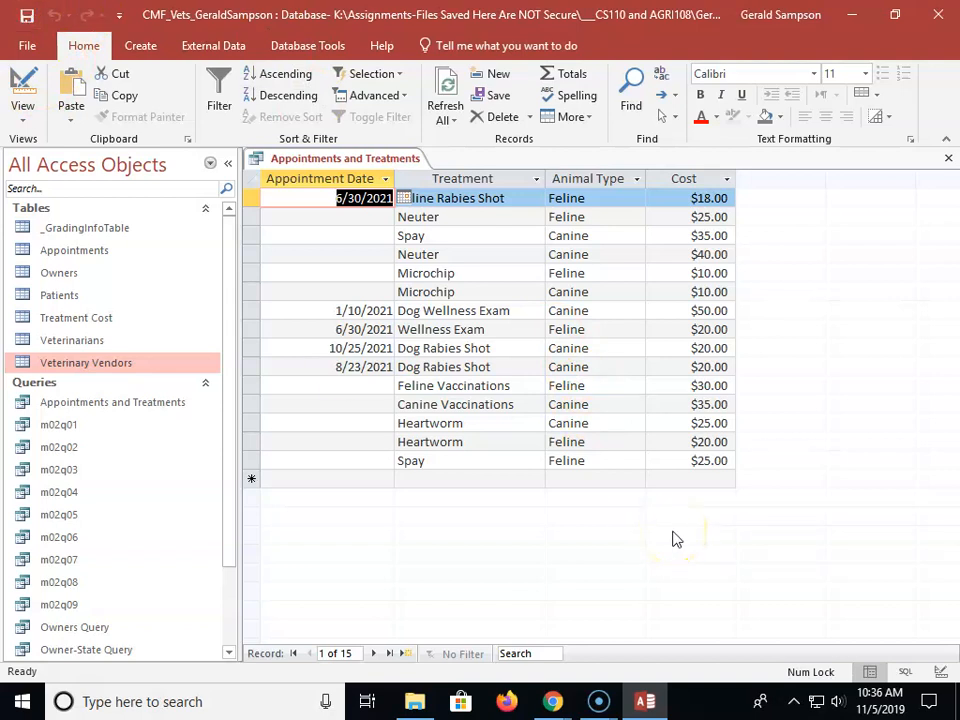
Start a Report Wizard report based on the Appointments and Treatments query and include all of its fields.
{"action": "left_click", "coordinate": [948, 158]}
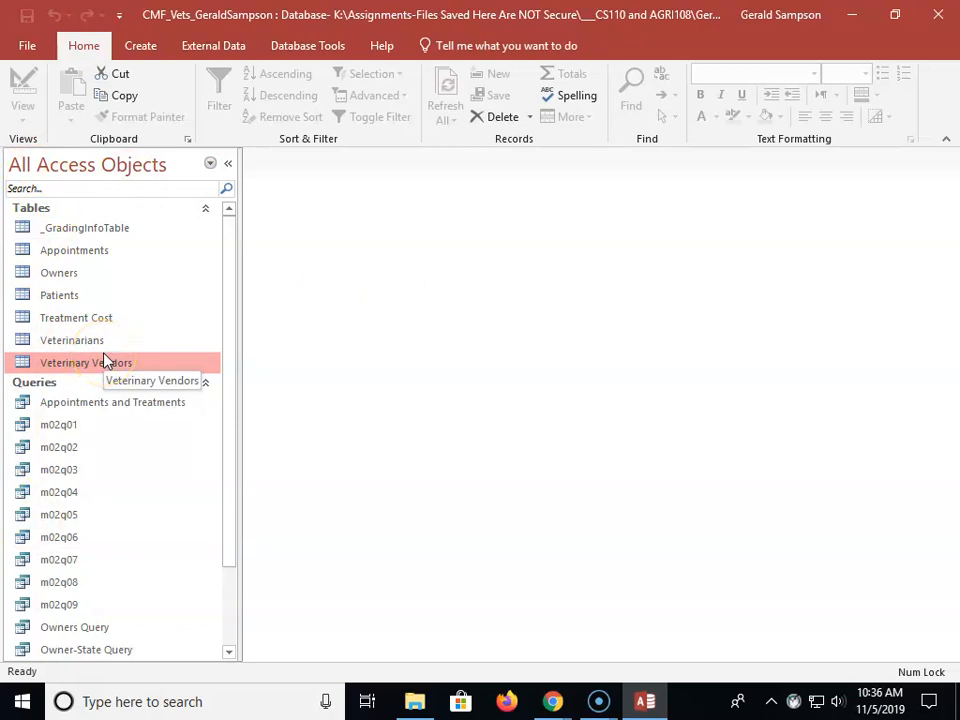
{"action": "scroll", "coordinate": [120, 420], "scroll_direction": "down", "scroll_amount": 2}
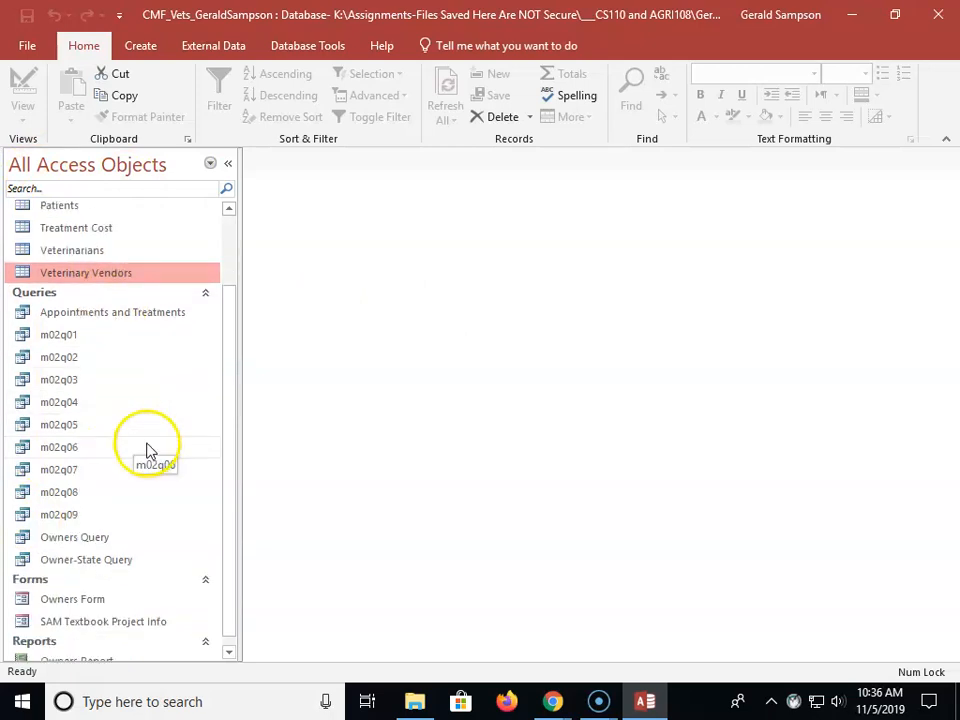
{"action": "scroll", "coordinate": [147, 448], "scroll_direction": "down", "scroll_amount": 1}
{"action": "left_click", "coordinate": [112, 301]}
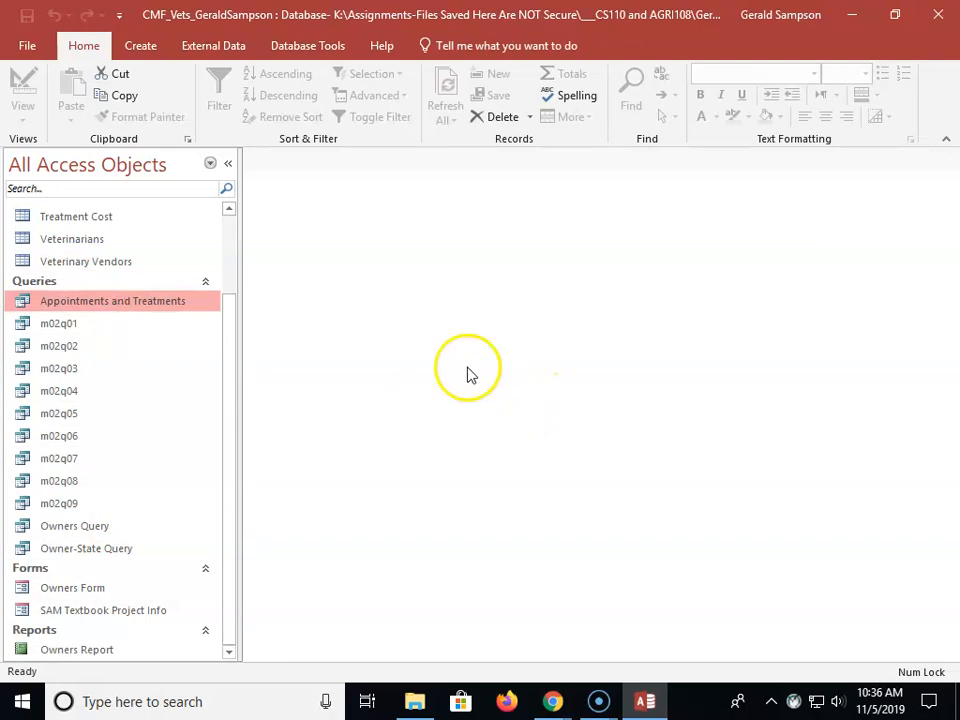
{"action": "left_click", "coordinate": [137, 45]}
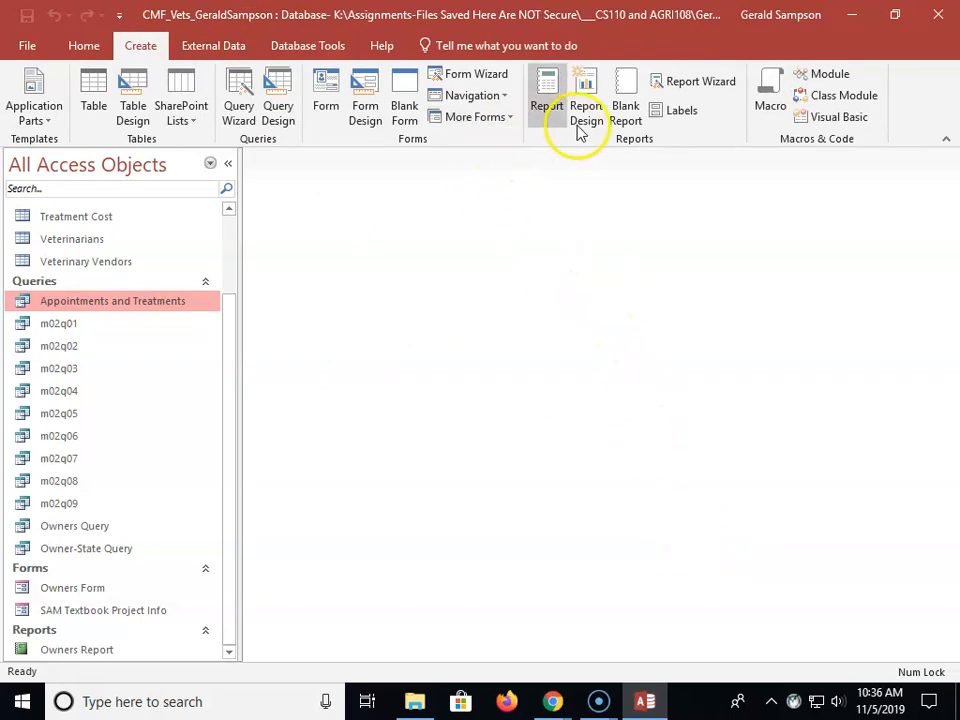
{"action": "left_click", "coordinate": [686, 81]}
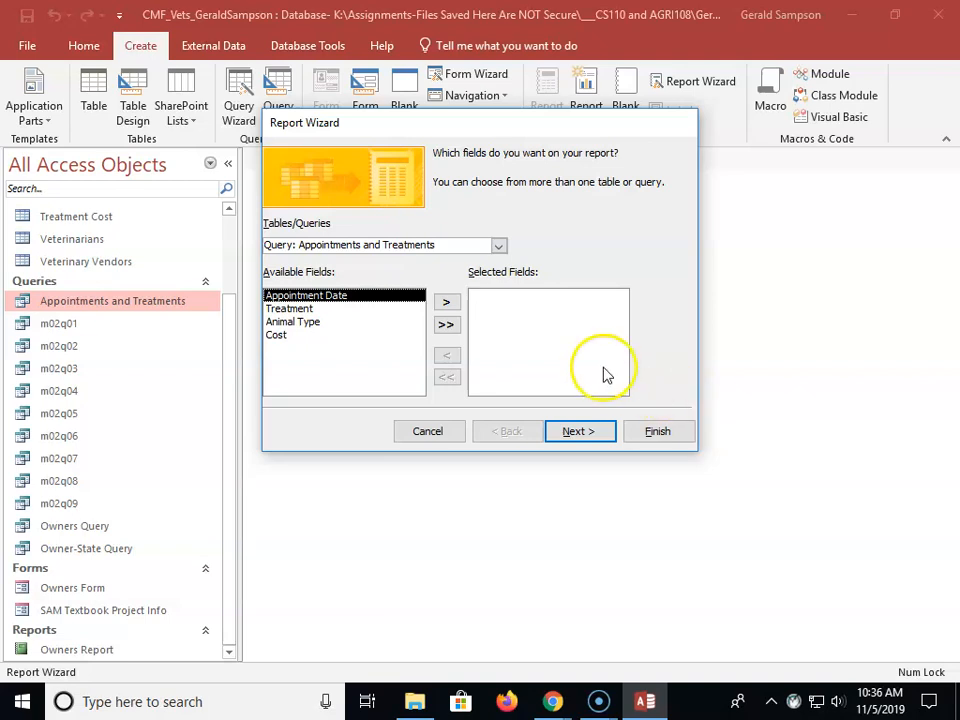
{"action": "left_click", "coordinate": [446, 324]}
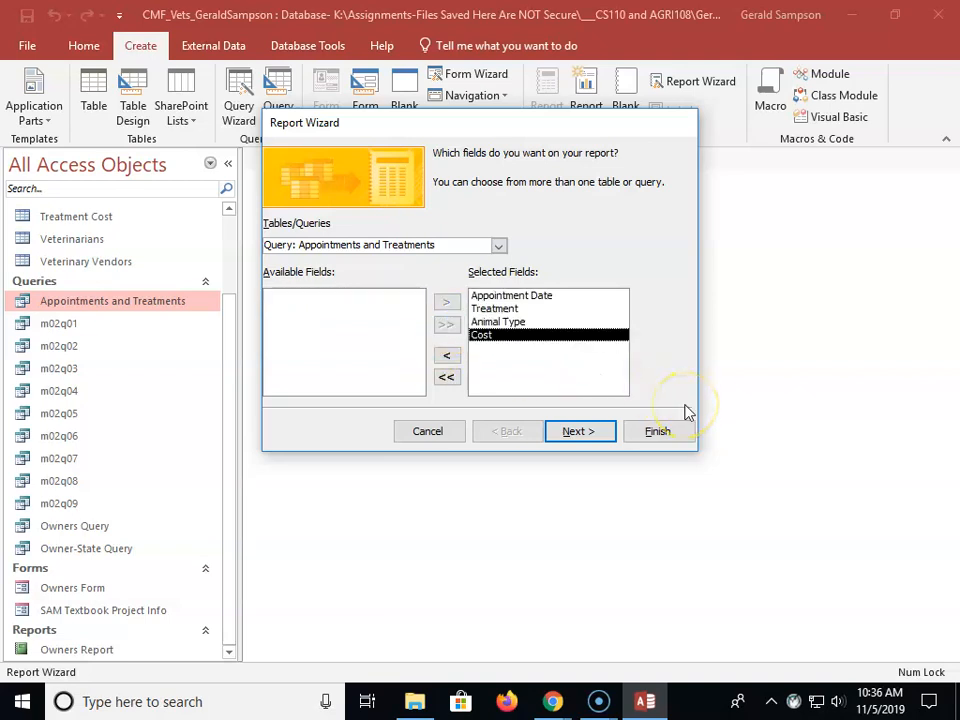
Finish the report without grouping or sorting, in tabular portrait layout, titled Appointments and Treatments Report, and close its preview.
{"action": "left_click", "coordinate": [595, 430]}
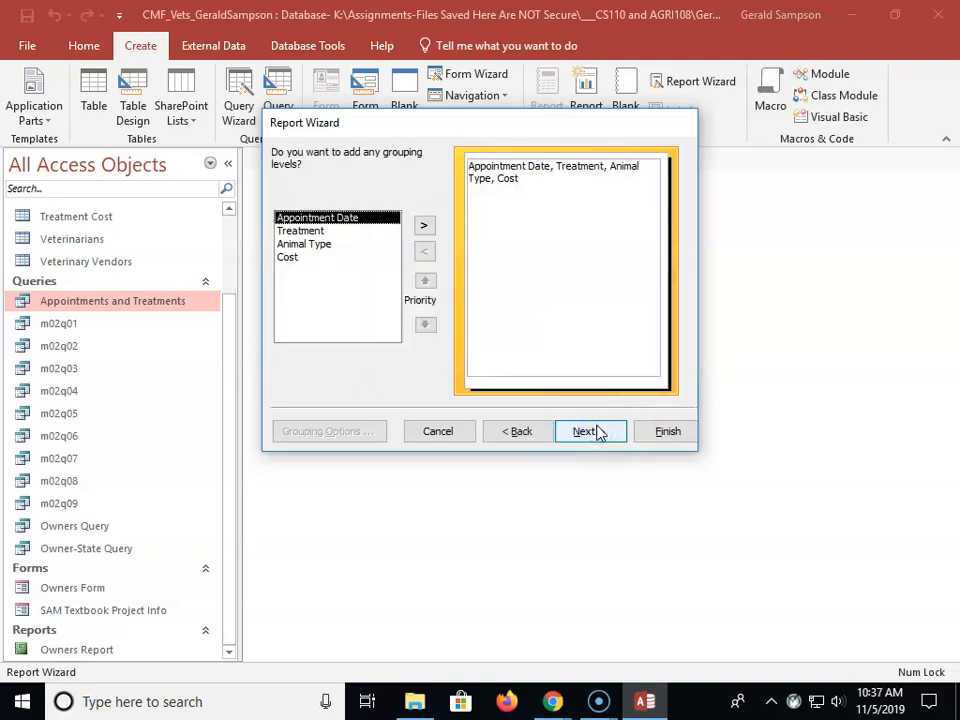
{"action": "left_click", "coordinate": [589, 434]}
{"action": "left_click", "coordinate": [580, 432]}
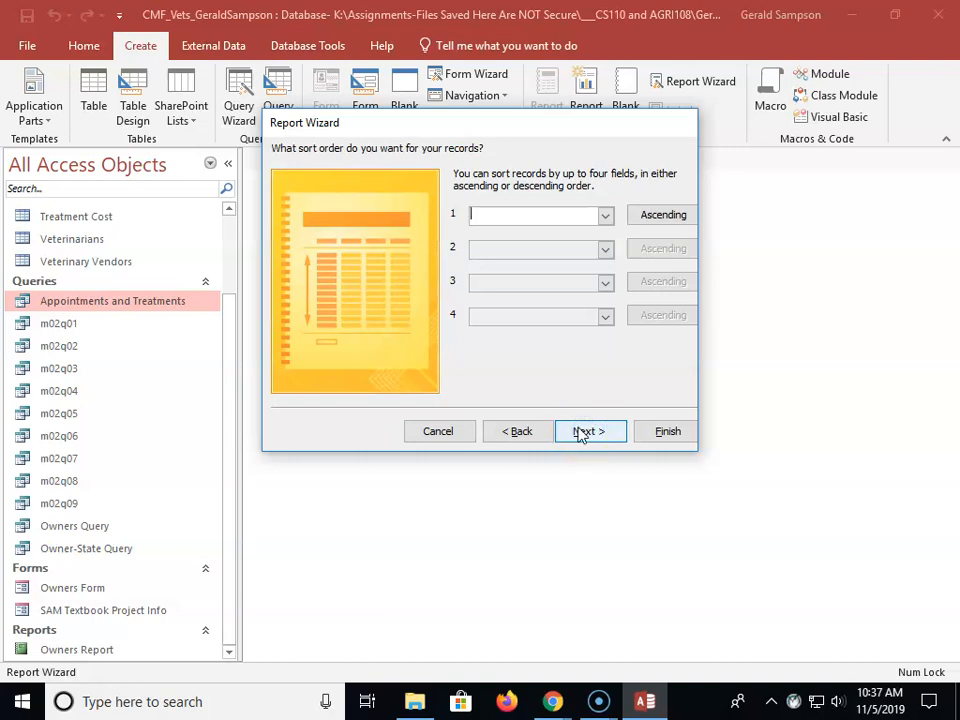
{"action": "left_click", "coordinate": [588, 431]}
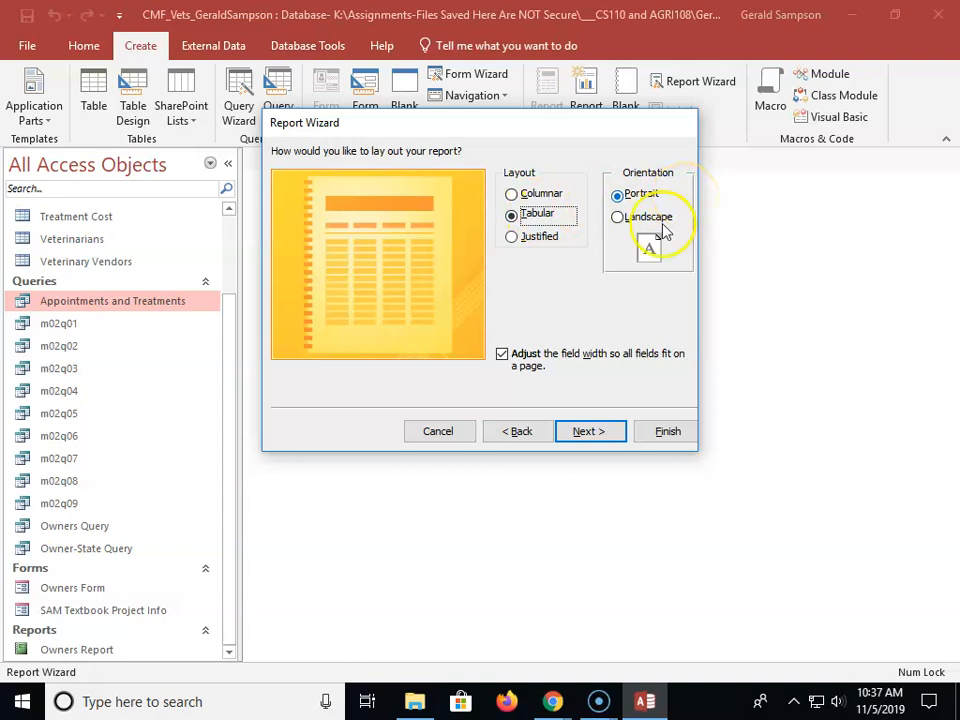
{"action": "left_click", "coordinate": [597, 432]}
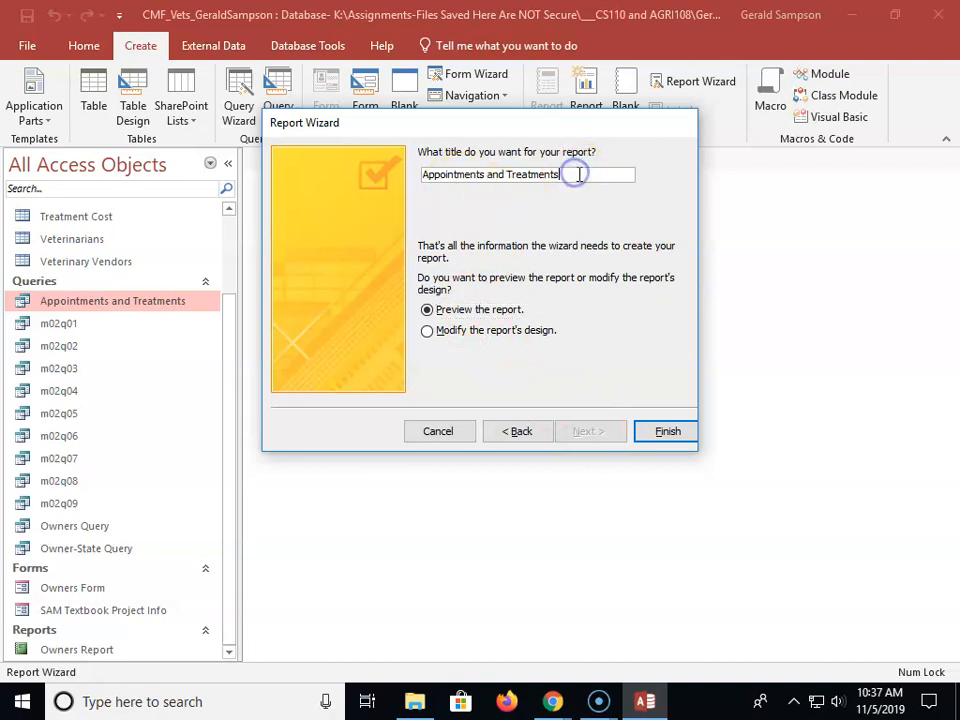
{"action": "type", "text": "Report"}
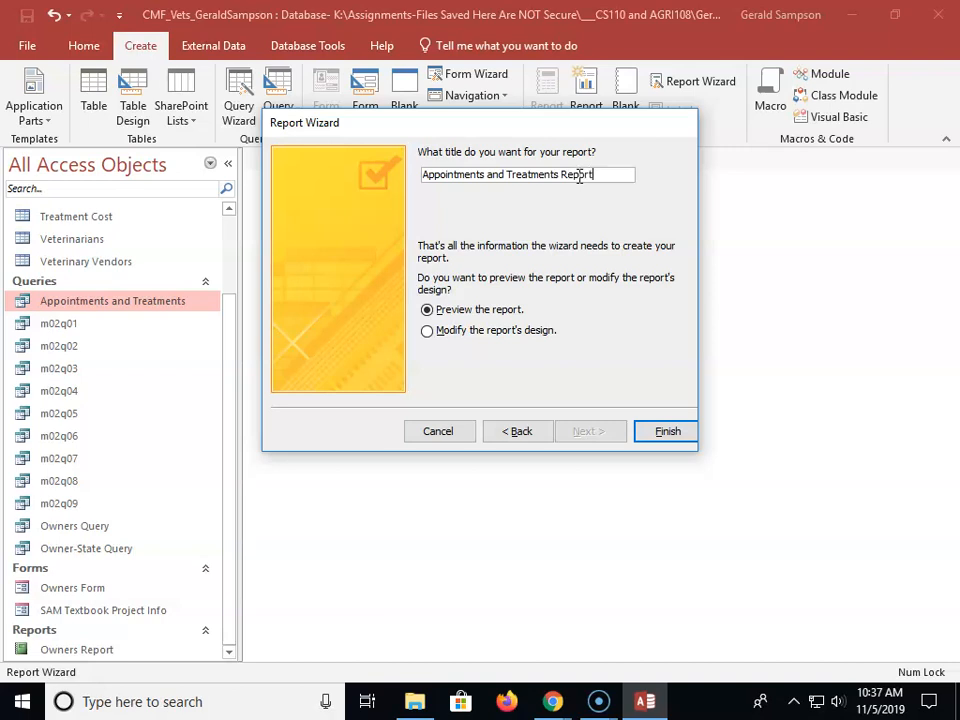
{"action": "left_click", "coordinate": [666, 430]}
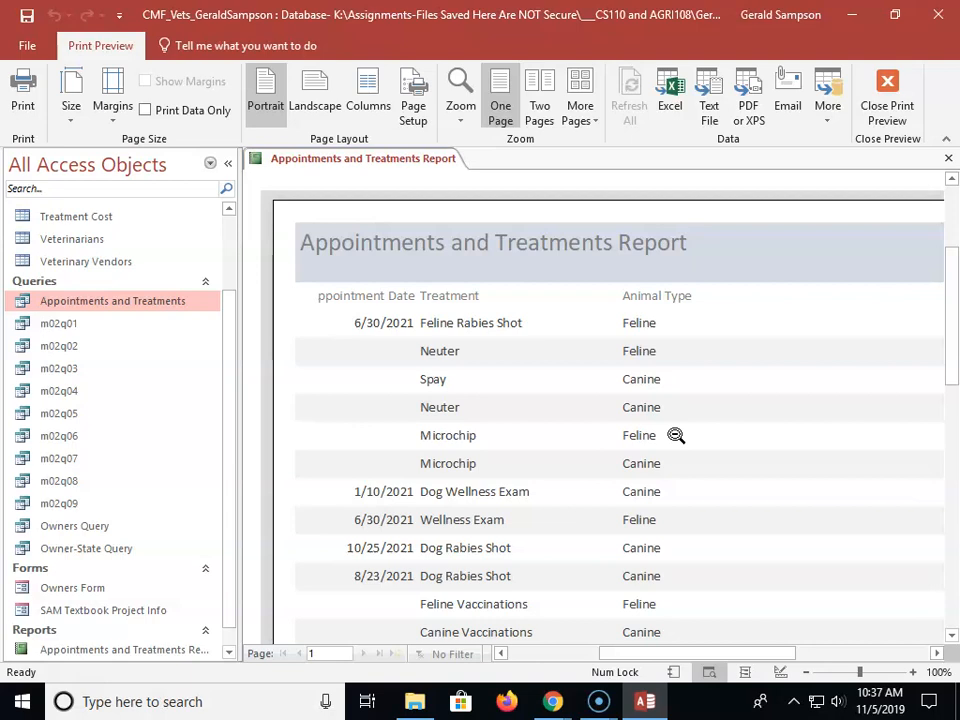
{"action": "left_click", "coordinate": [948, 158]}
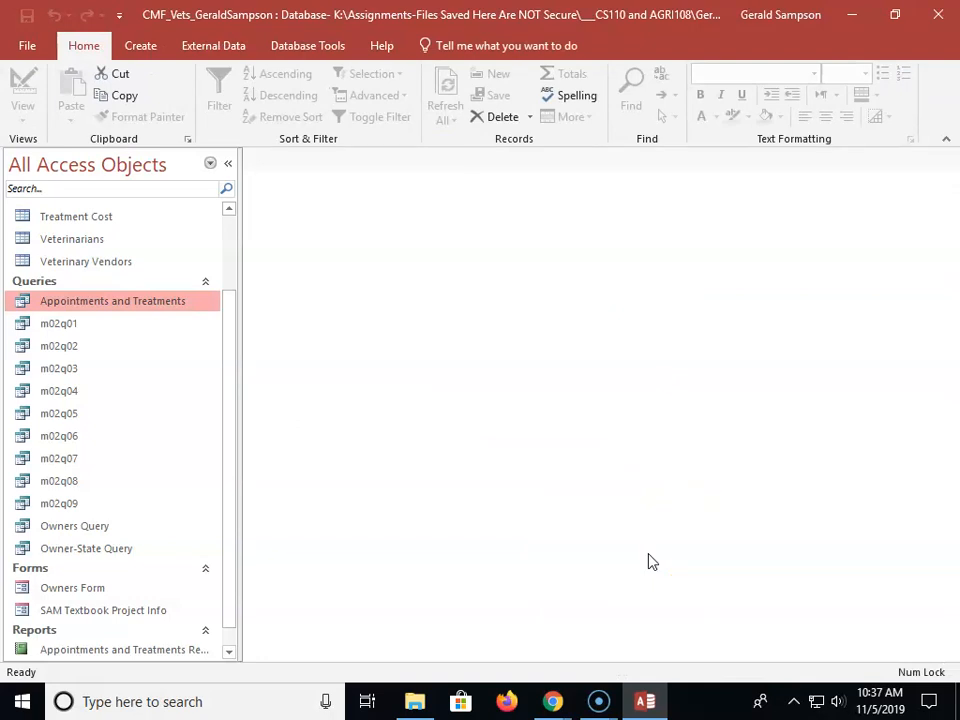
Create a form from the Appointments and Treatments query, save it as Appointments and Treatments Form, and close it.
{"action": "left_click", "coordinate": [296, 391]}
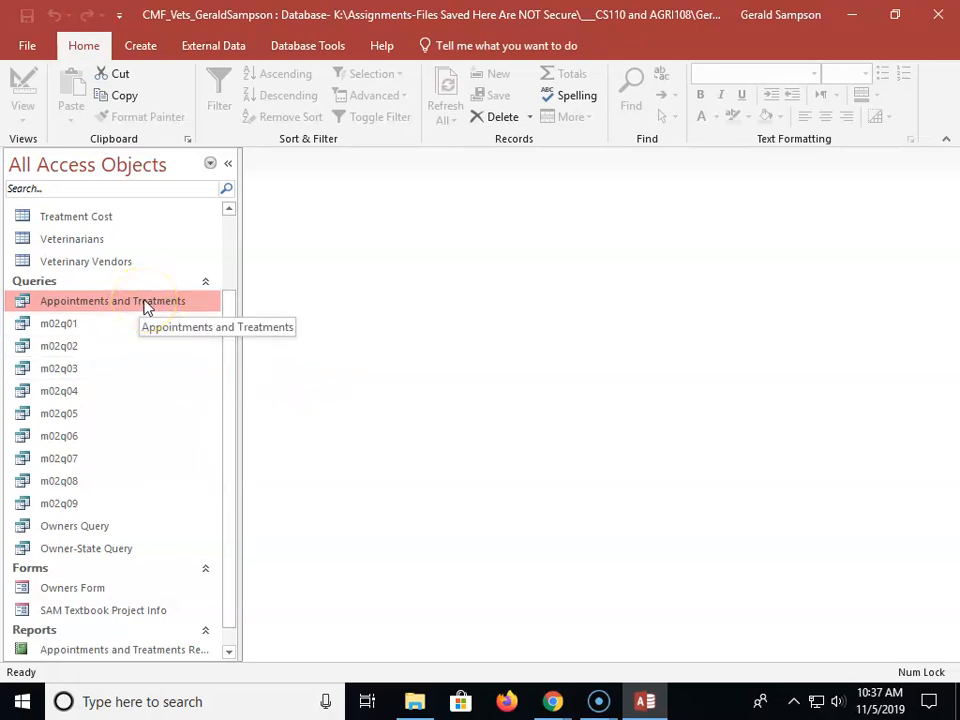
{"action": "left_click", "coordinate": [140, 45]}
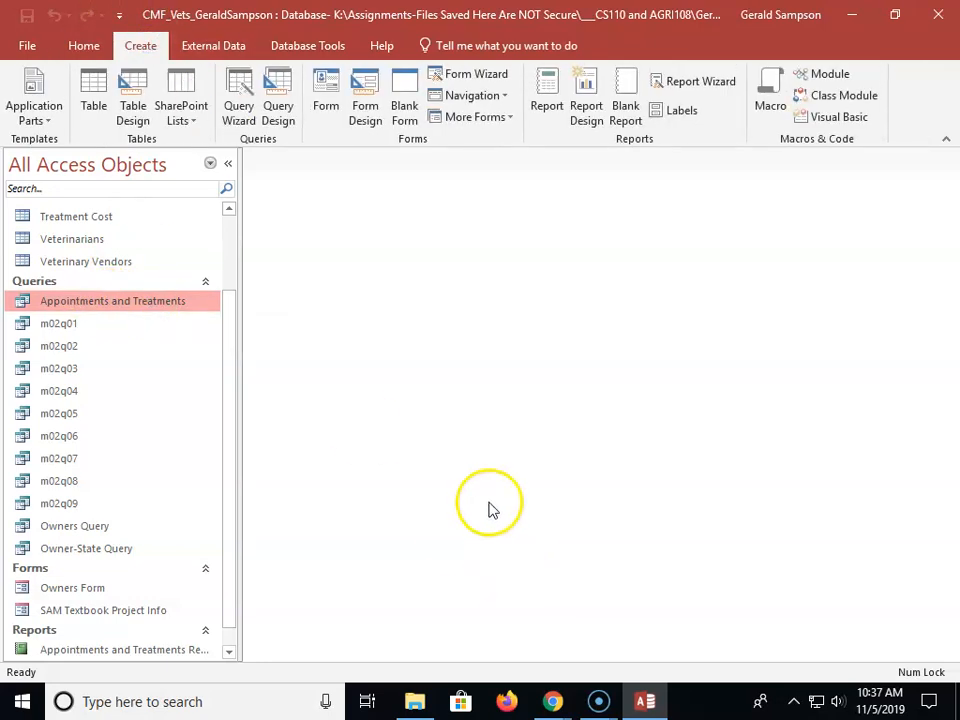
{"action": "left_click", "coordinate": [333, 80]}
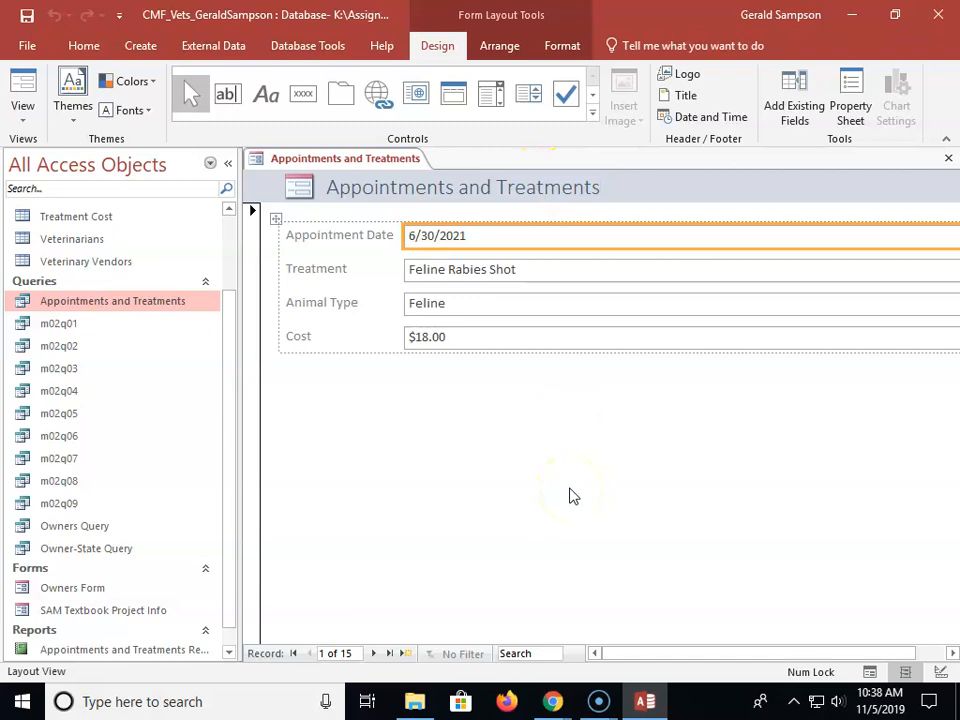
{"action": "left_click", "coordinate": [27, 15]}
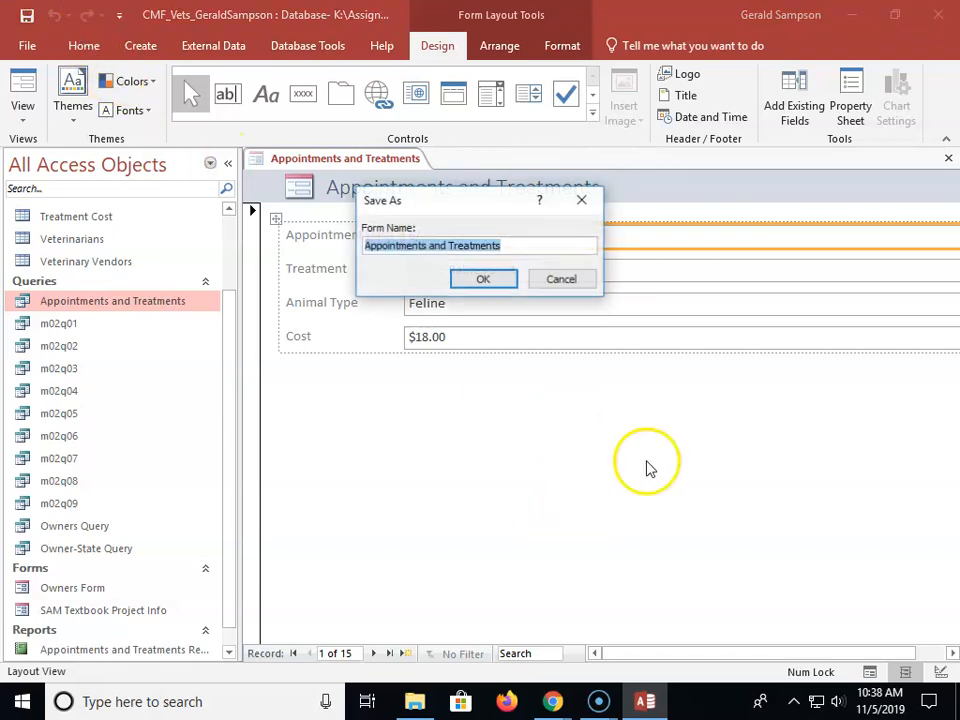
{"action": "left_click", "coordinate": [540, 245]}
{"action": "type", "text": "Form"}
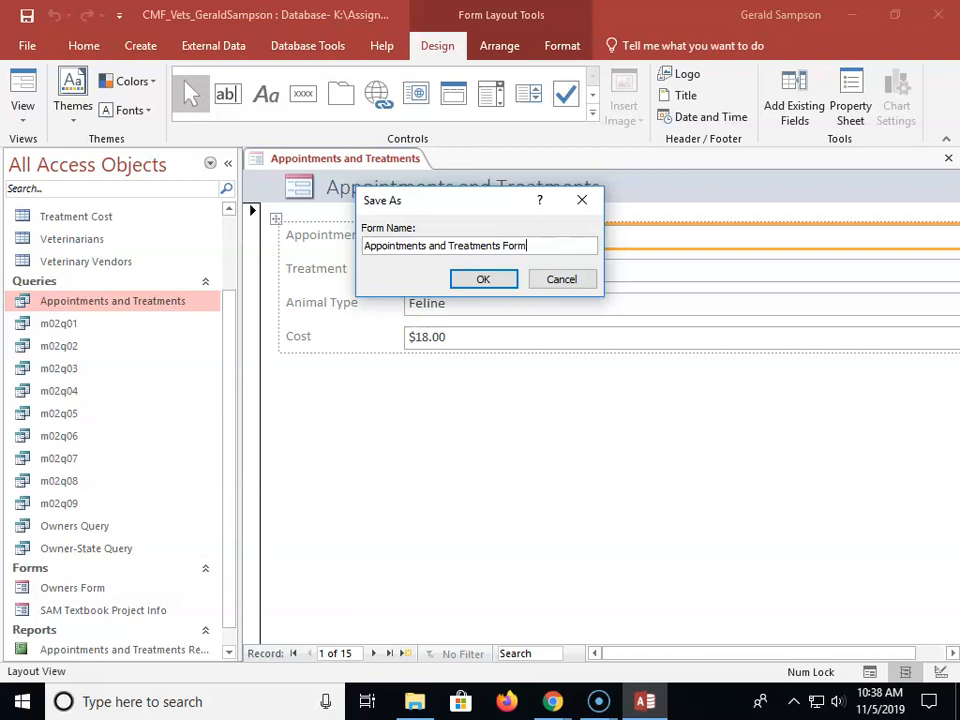
{"action": "left_click", "coordinate": [505, 282]}
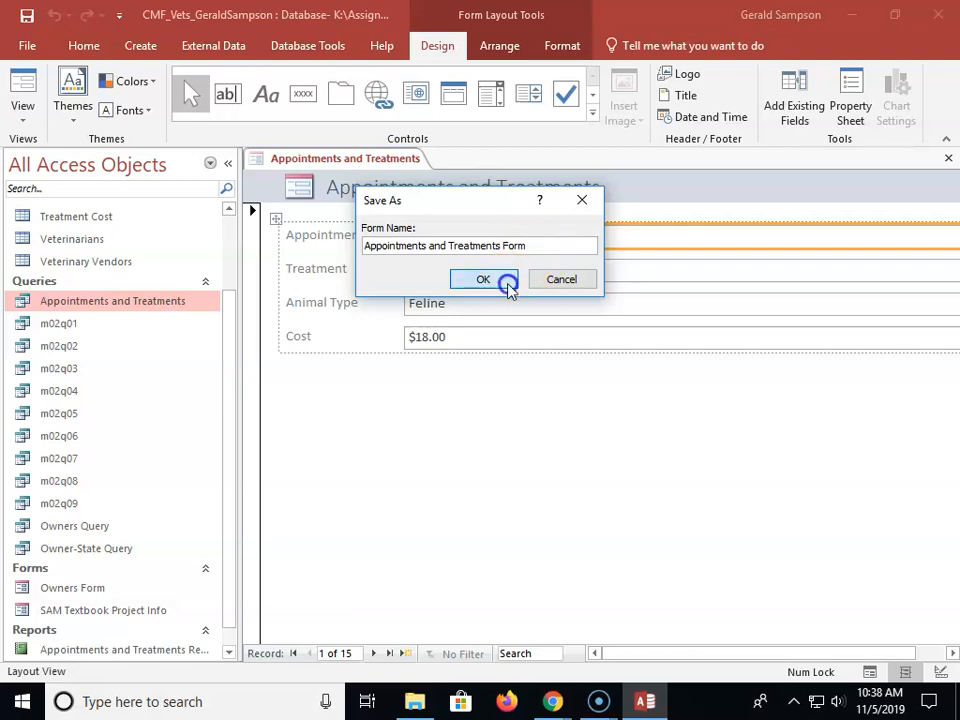
{"action": "left_click", "coordinate": [947, 157]}
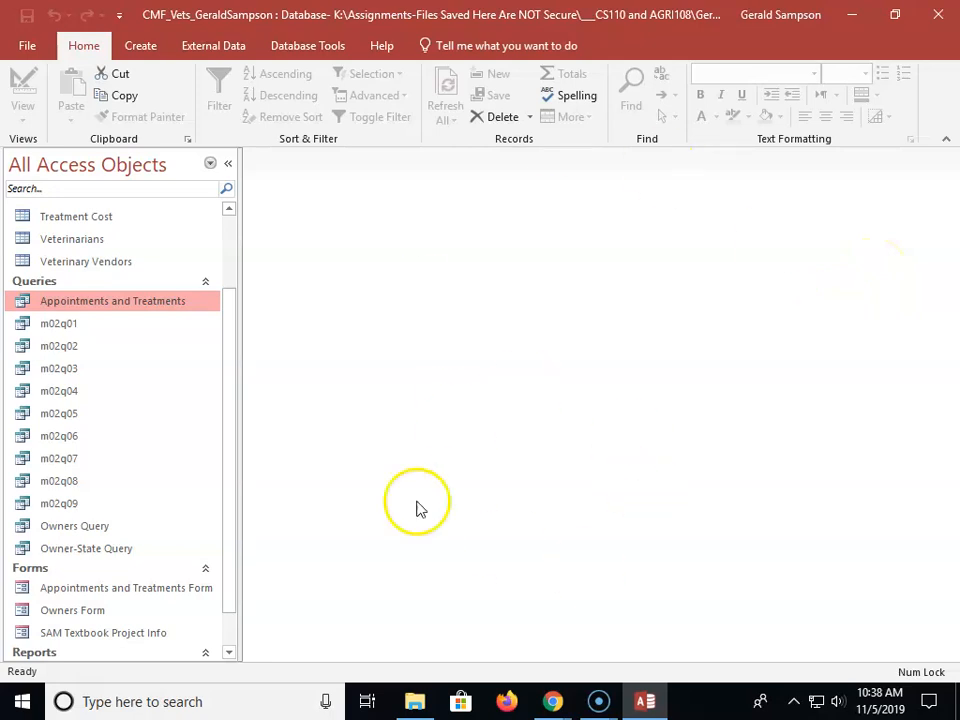
Export the Appointments and Treatments query to an Excel workbook of the same name in the Documents folder, without saving the export steps.
{"action": "left_click", "coordinate": [200, 47]}
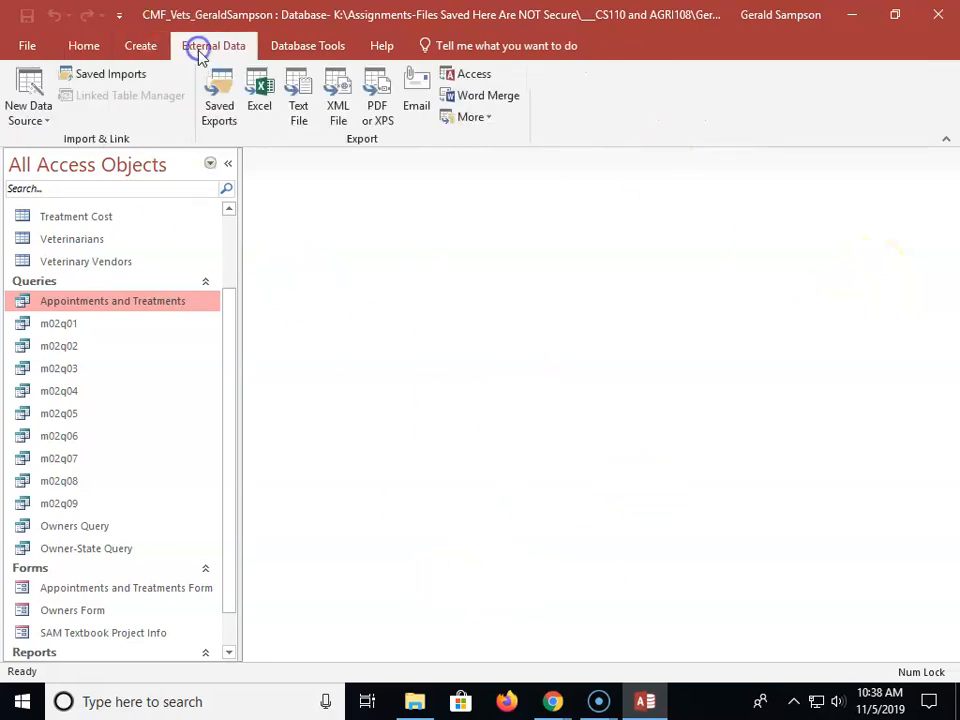
{"action": "left_click", "coordinate": [261, 104]}
{"action": "left_click", "coordinate": [767, 221]}
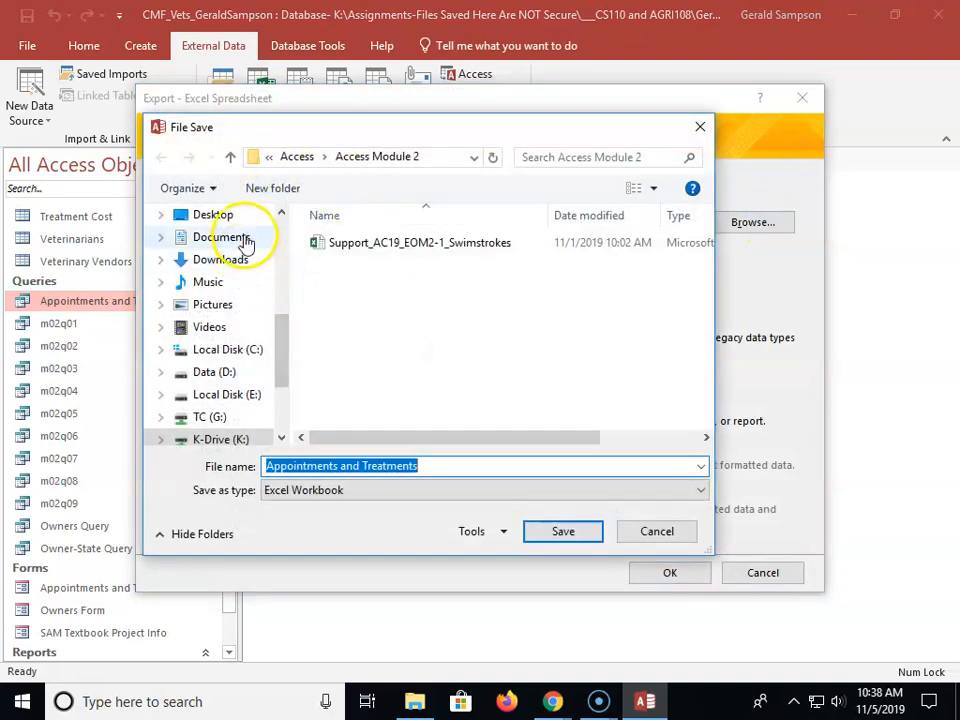
{"action": "left_click", "coordinate": [222, 237]}
{"action": "left_click", "coordinate": [561, 536]}
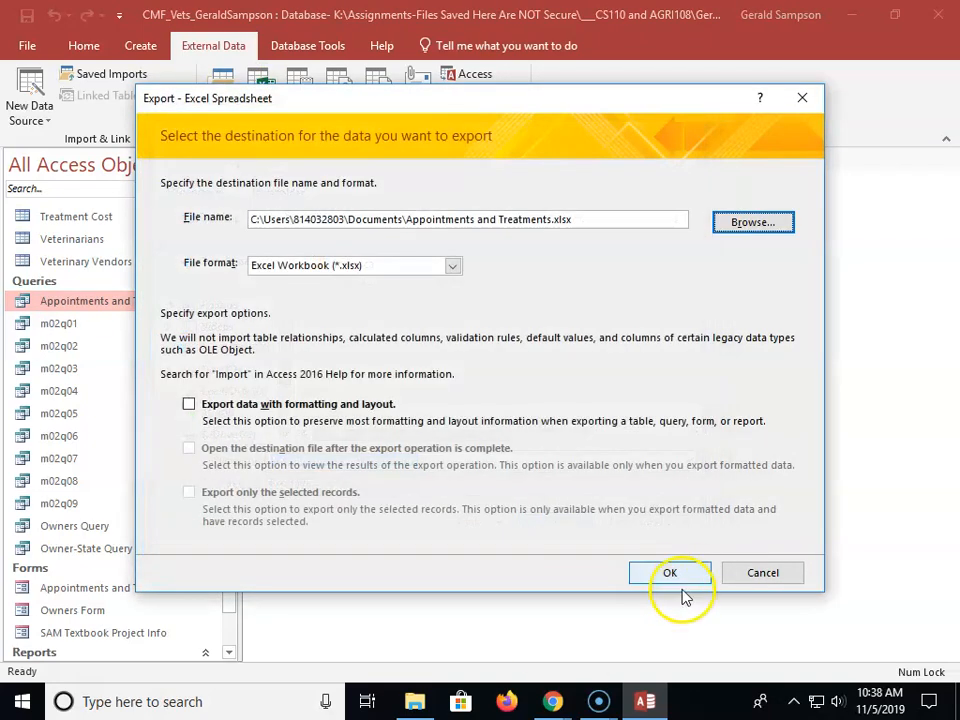
{"action": "left_click", "coordinate": [682, 583]}
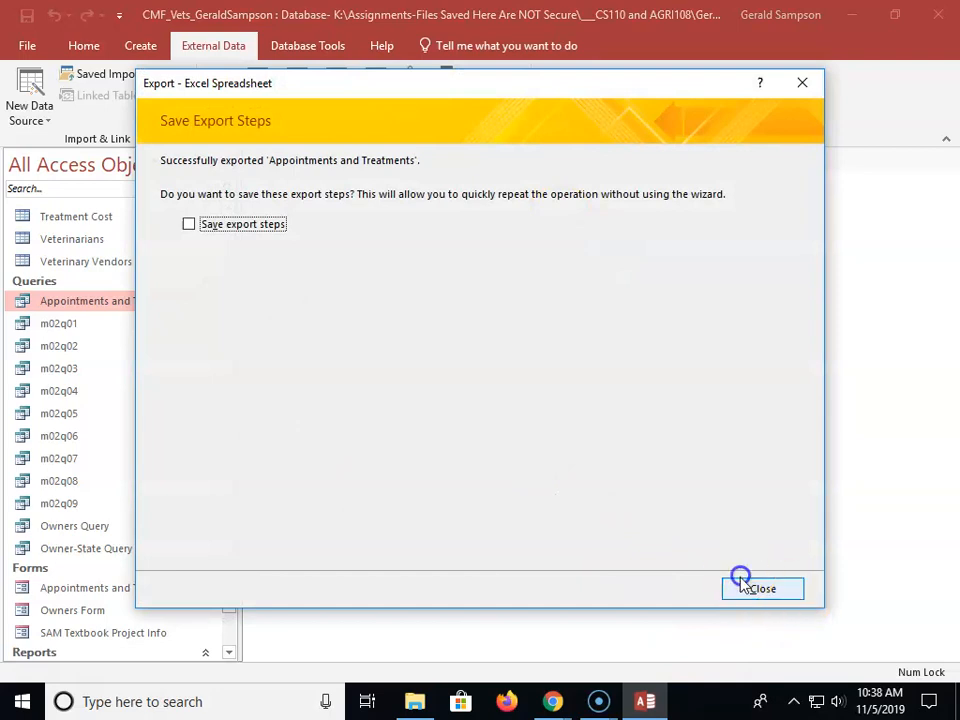
{"action": "left_click", "coordinate": [745, 587]}
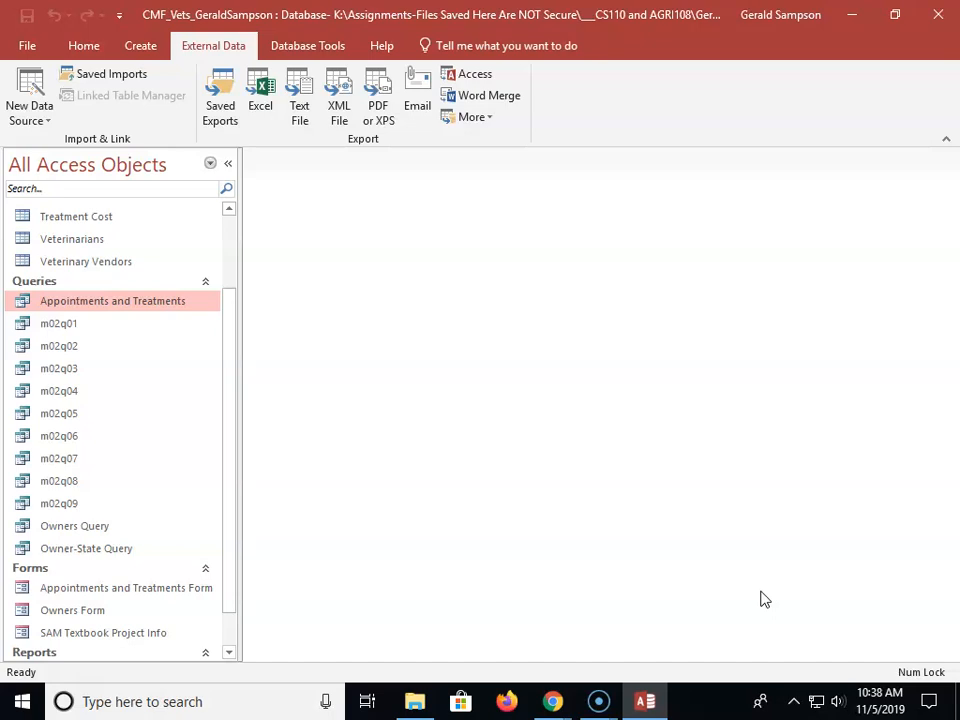
Run the Appointments and Treatments query with the criterion >10 on Cost, and close it without saving the design changes.
{"action": "right_click", "coordinate": [111, 302]}
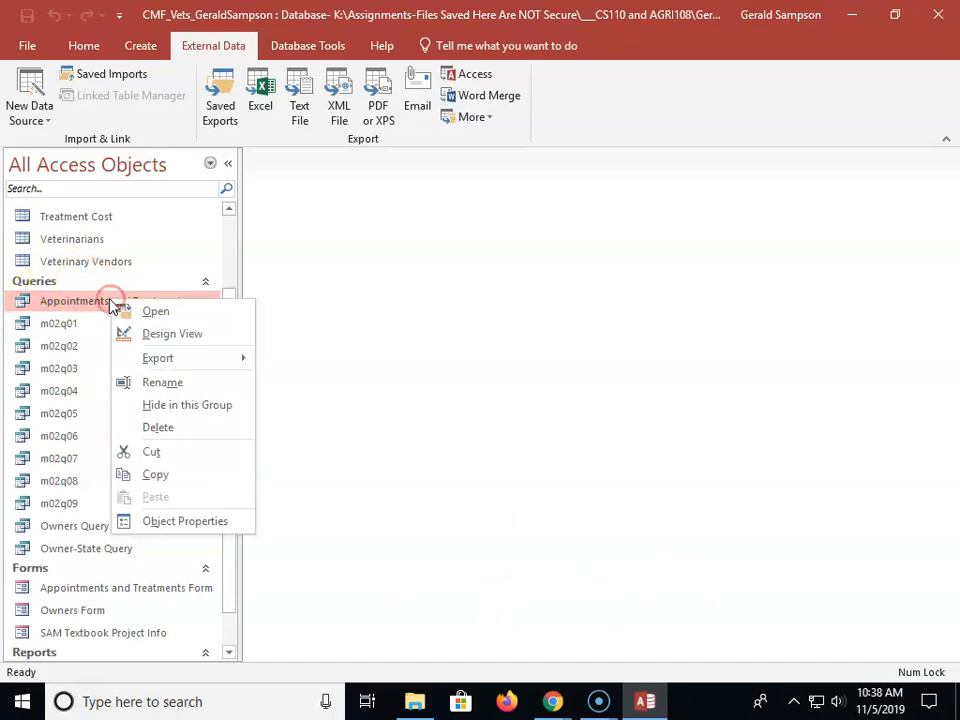
{"action": "left_click", "coordinate": [139, 335]}
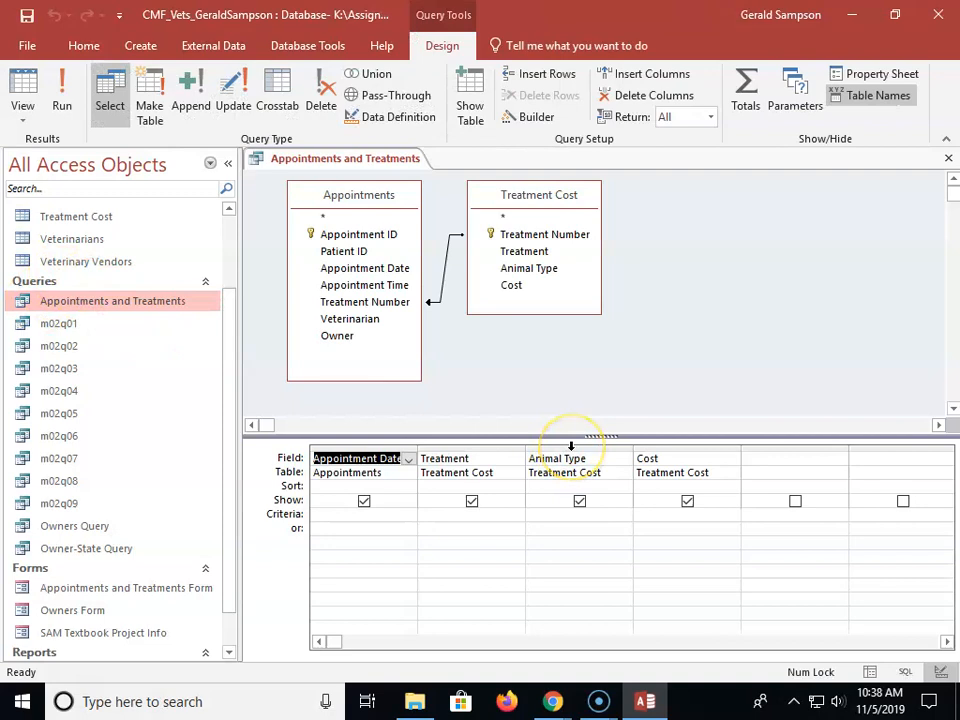
{"action": "left_click", "coordinate": [228, 163]}
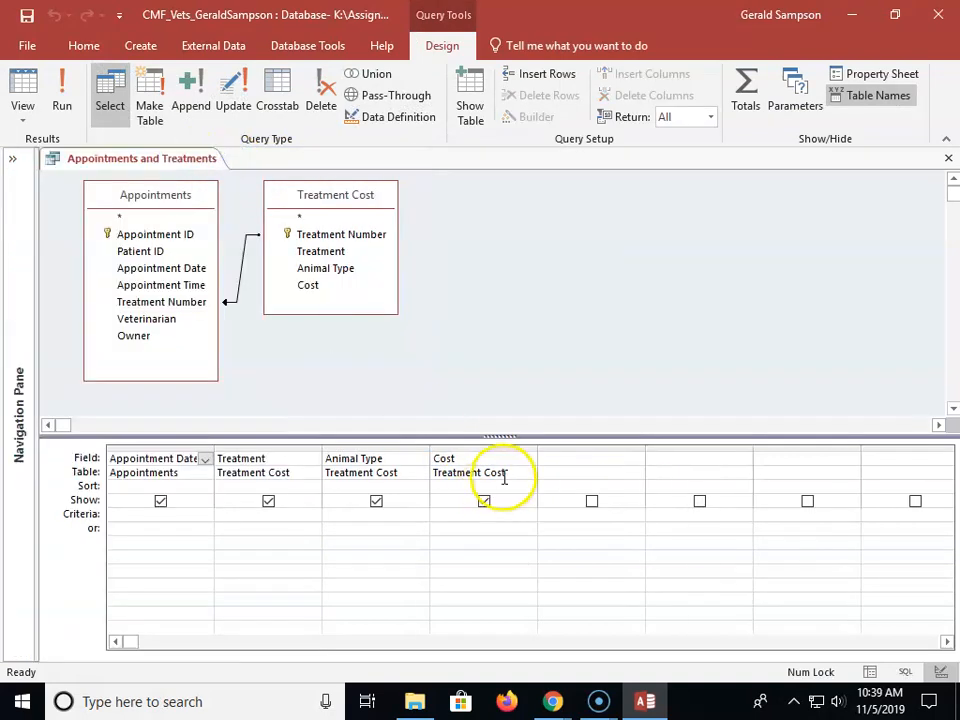
{"action": "left_click", "coordinate": [461, 517]}
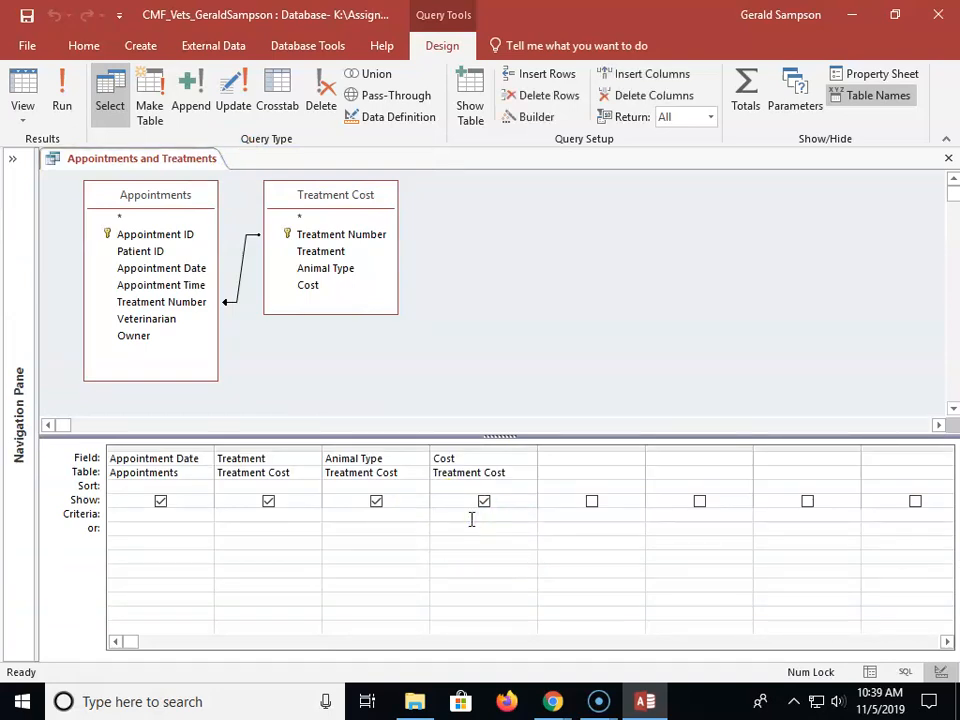
{"action": "type", "text": ">10"}
{"action": "left_click", "coordinate": [62, 100]}
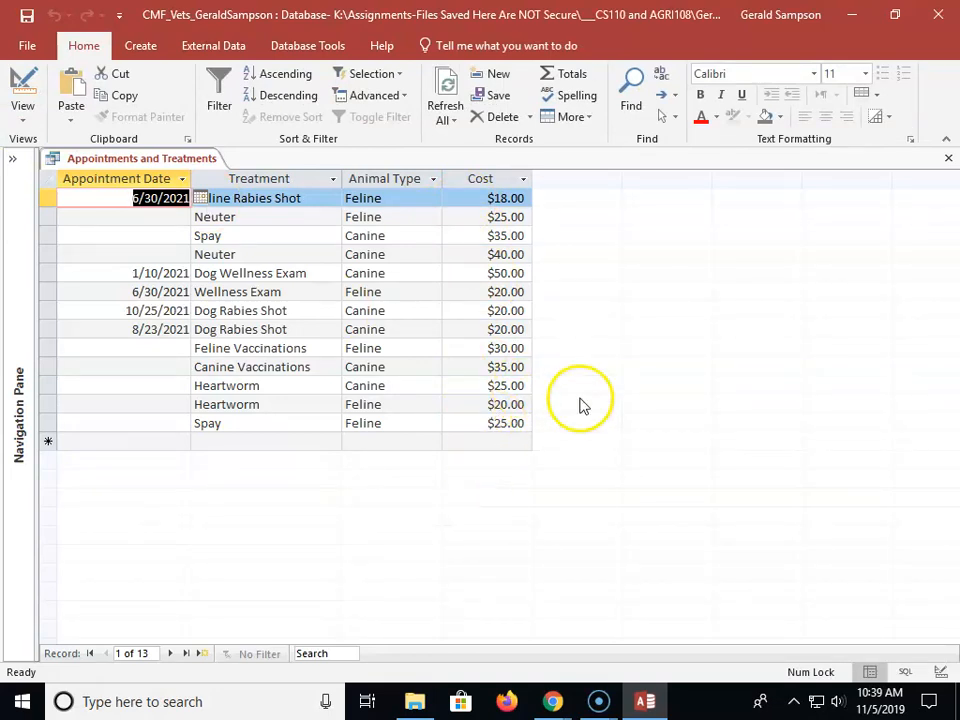
{"action": "left_click", "coordinate": [946, 158]}
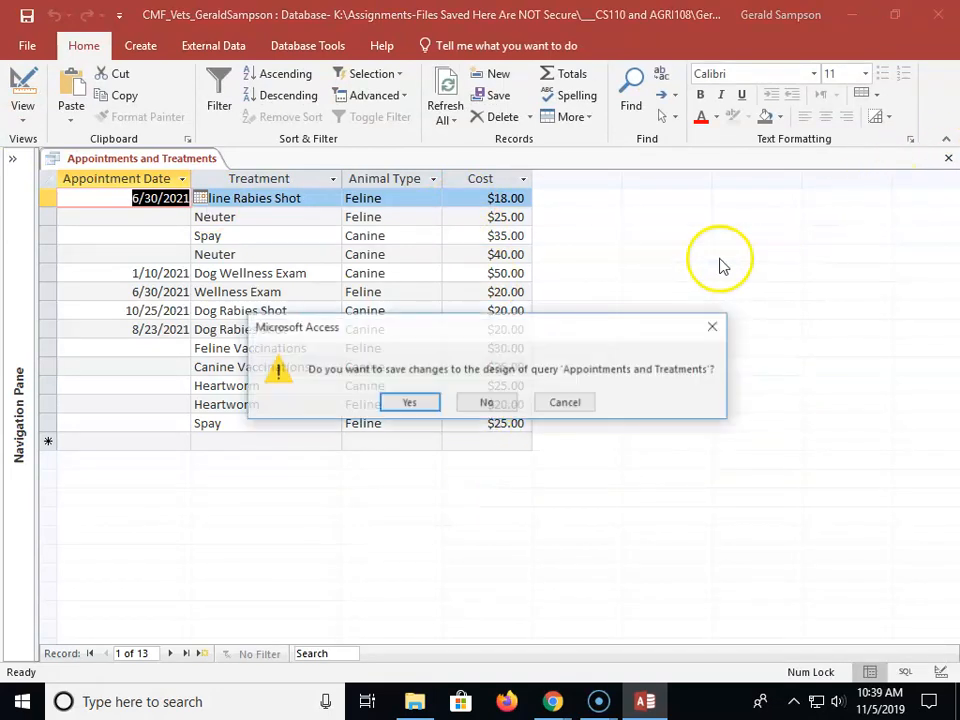
{"action": "left_click", "coordinate": [490, 404]}
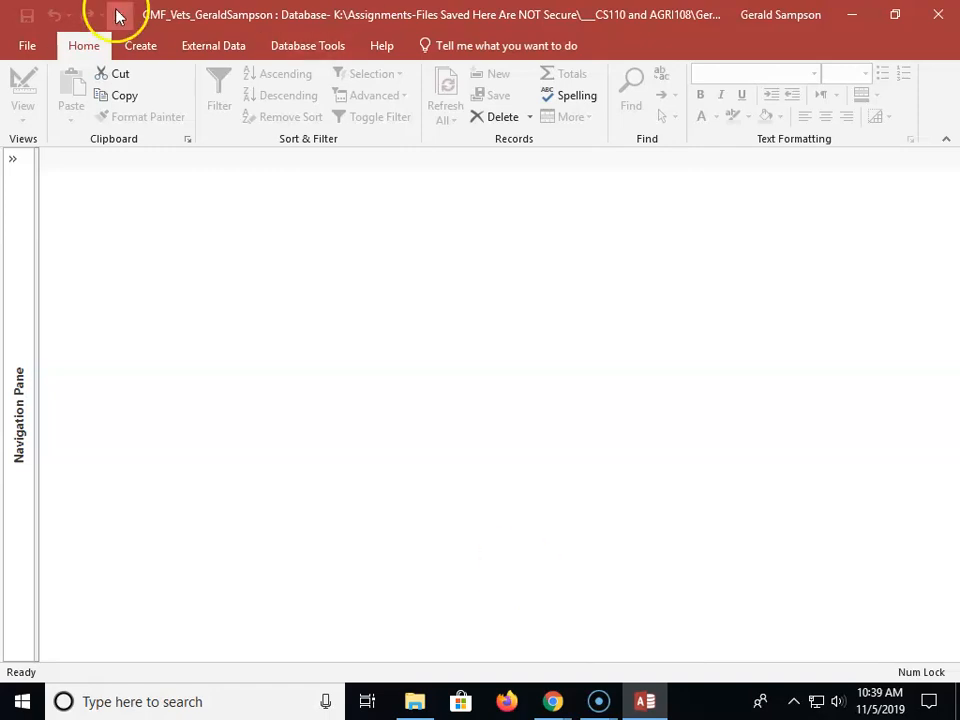
Create a new query in Design view with the Veterinary Vendors table.
{"action": "left_click", "coordinate": [150, 49]}
{"action": "left_click", "coordinate": [278, 105]}
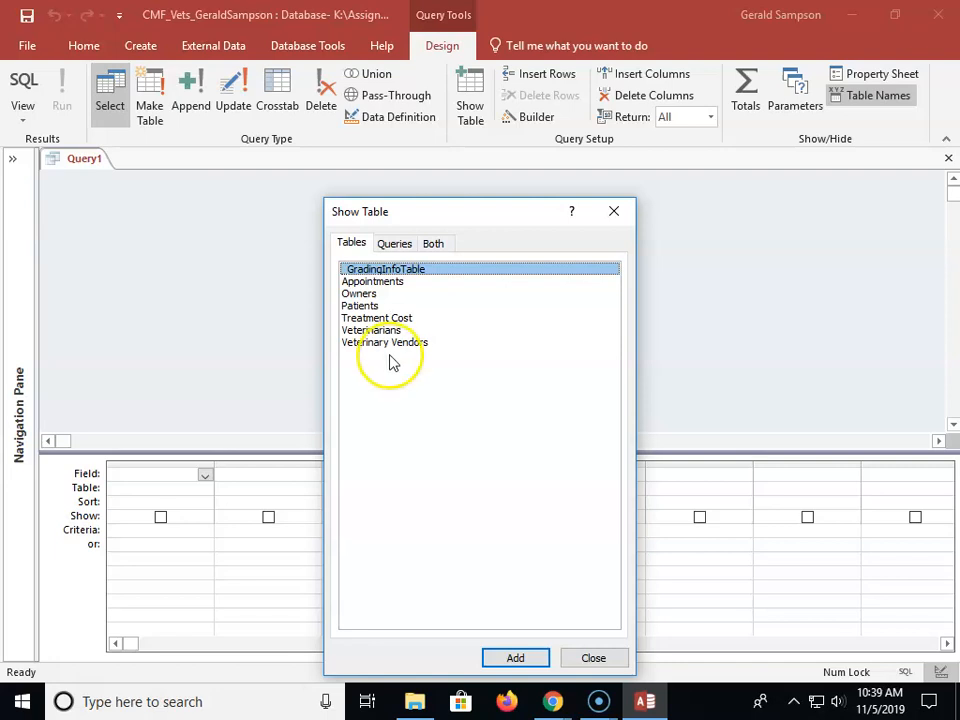
{"action": "double_click", "coordinate": [390, 343]}
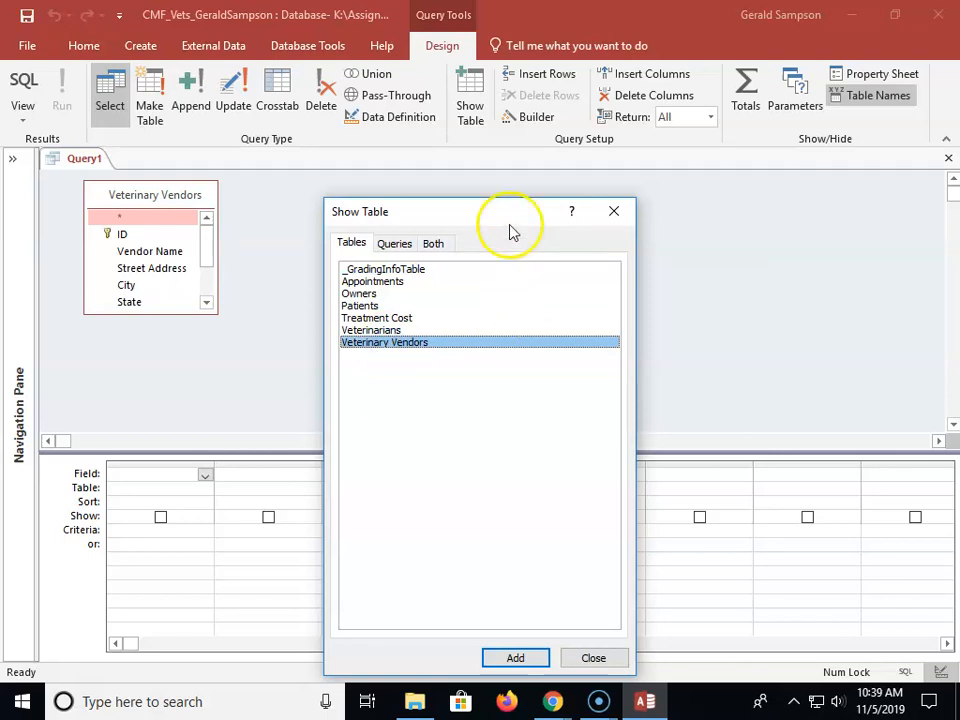
{"action": "left_click", "coordinate": [604, 660]}
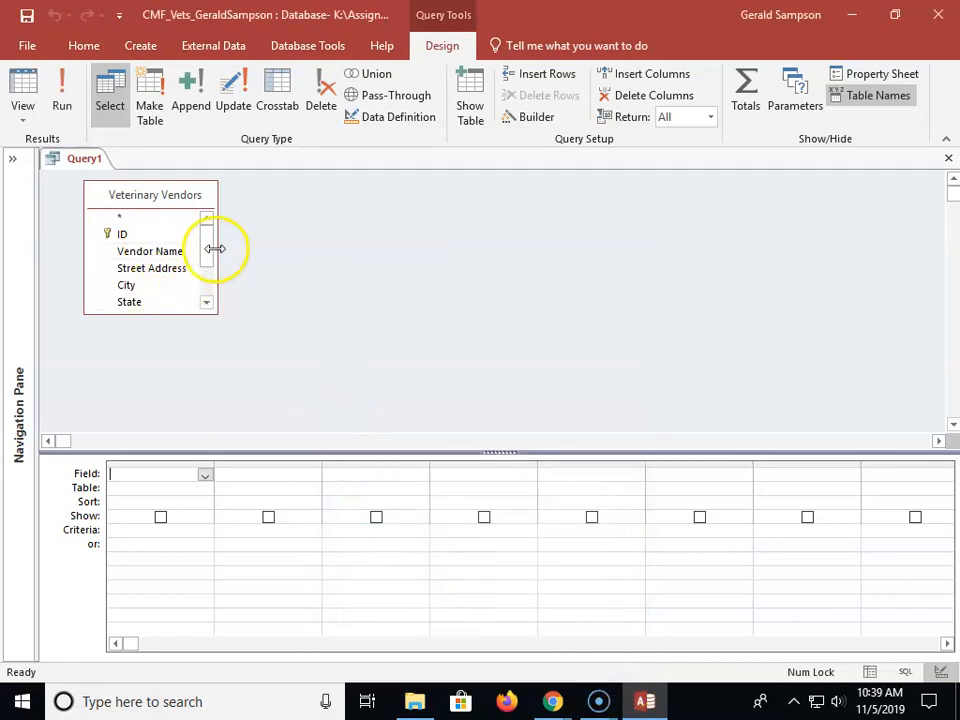
Add the Vendor Name, State, Veterinary Supply, Quantity and Cost fields from Veterinary Vendors to the query design grid.
{"action": "left_click_drag", "start_coordinate": [169, 313], "coordinate": [176, 399]}
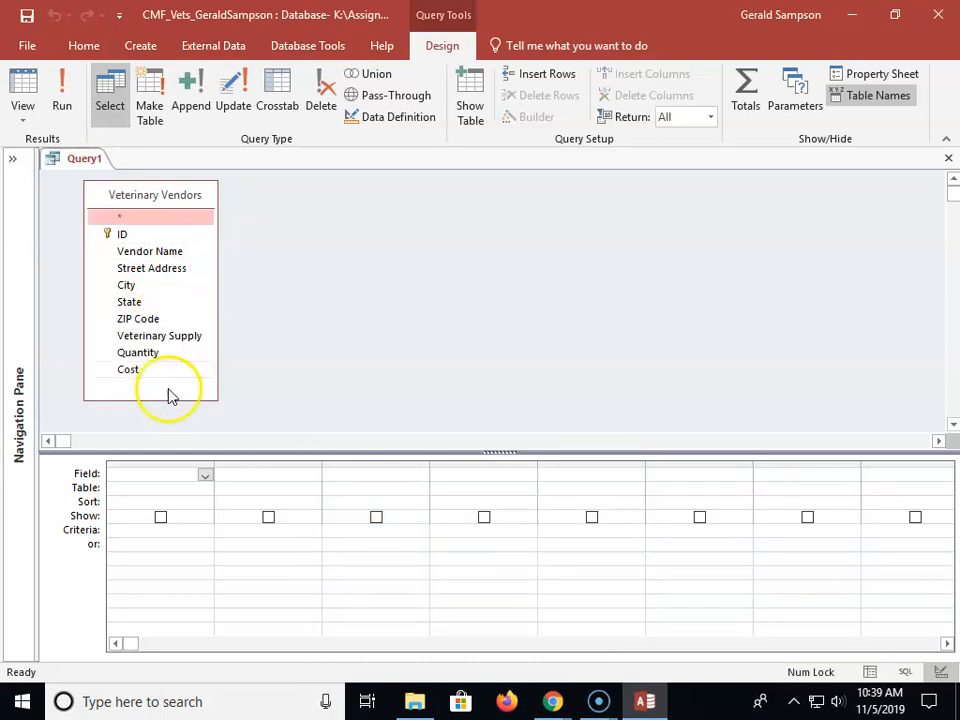
{"action": "double_click", "coordinate": [127, 252]}
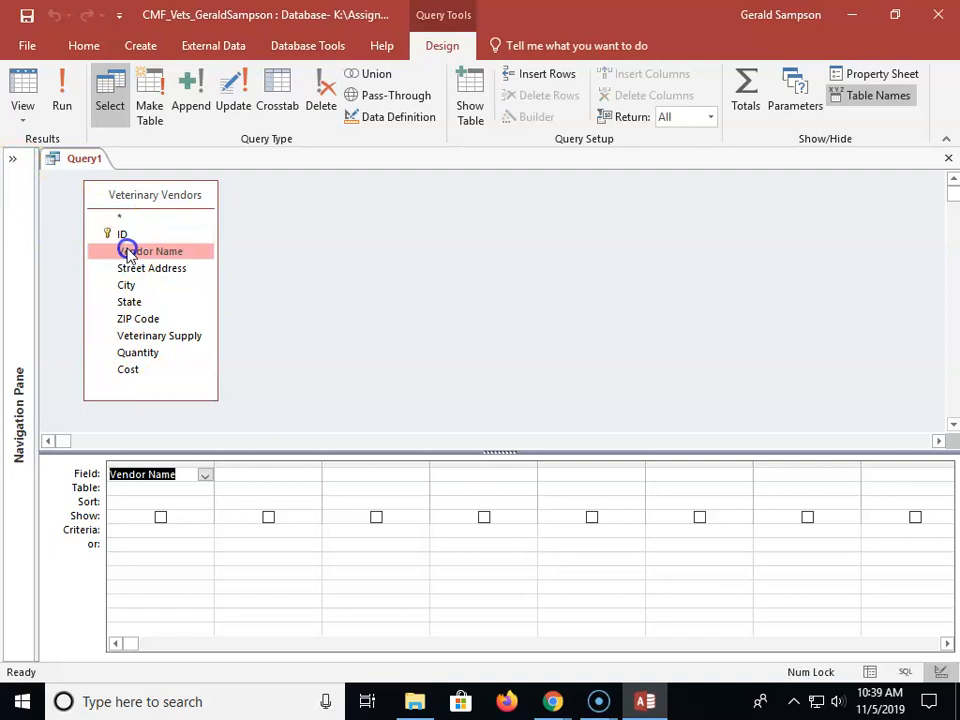
{"action": "double_click", "coordinate": [129, 302]}
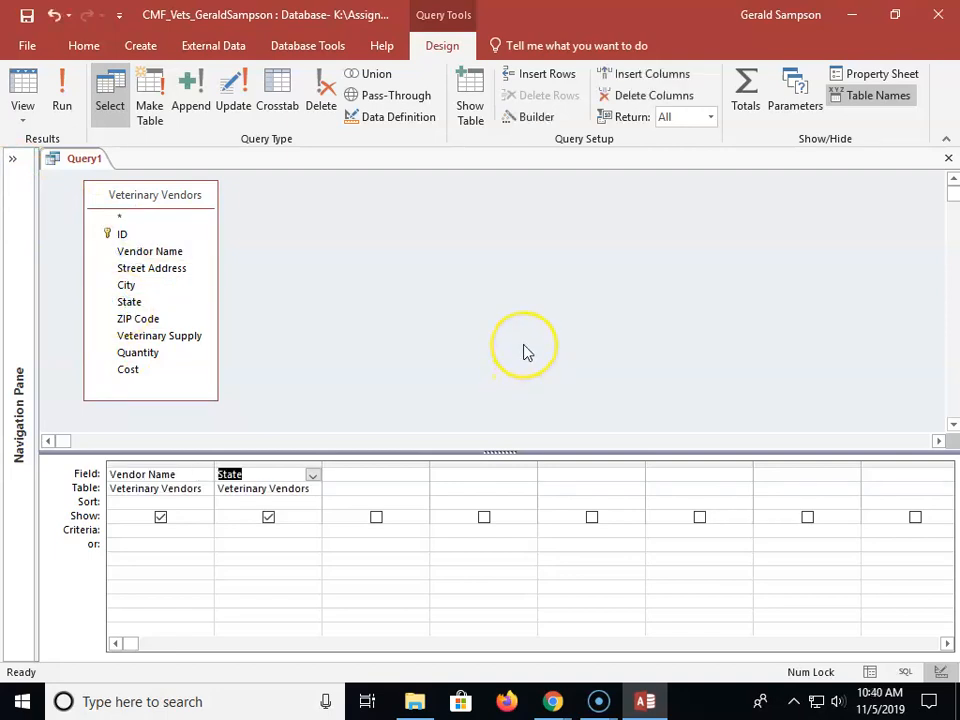
{"action": "double_click", "coordinate": [195, 337]}
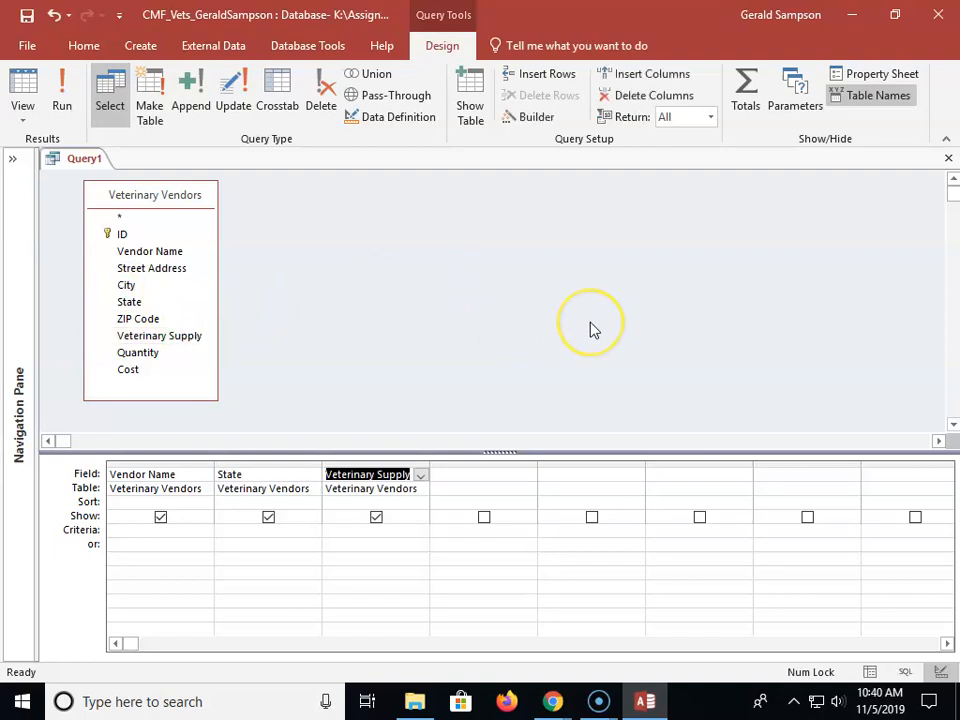
{"action": "double_click", "coordinate": [136, 355]}
{"action": "left_click", "coordinate": [140, 370]}
{"action": "double_click", "coordinate": [140, 370]}
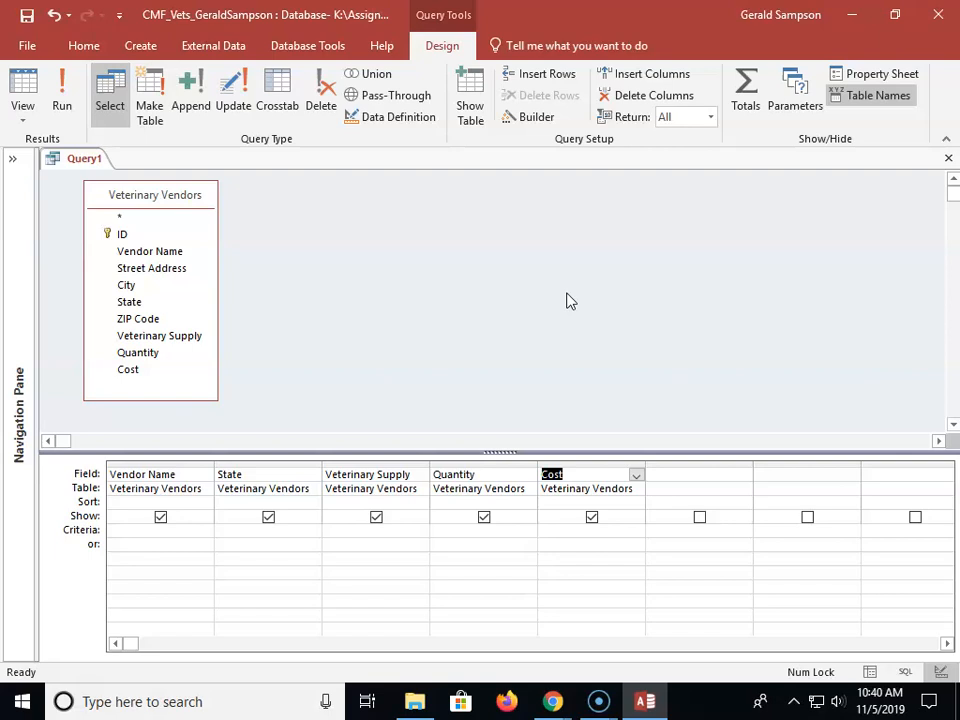
Add the calculated field Total Cost: [Quantity]*[Cost] in the first empty column, run the query, and return to Design view.
{"action": "right_click", "coordinate": [744, 470]}
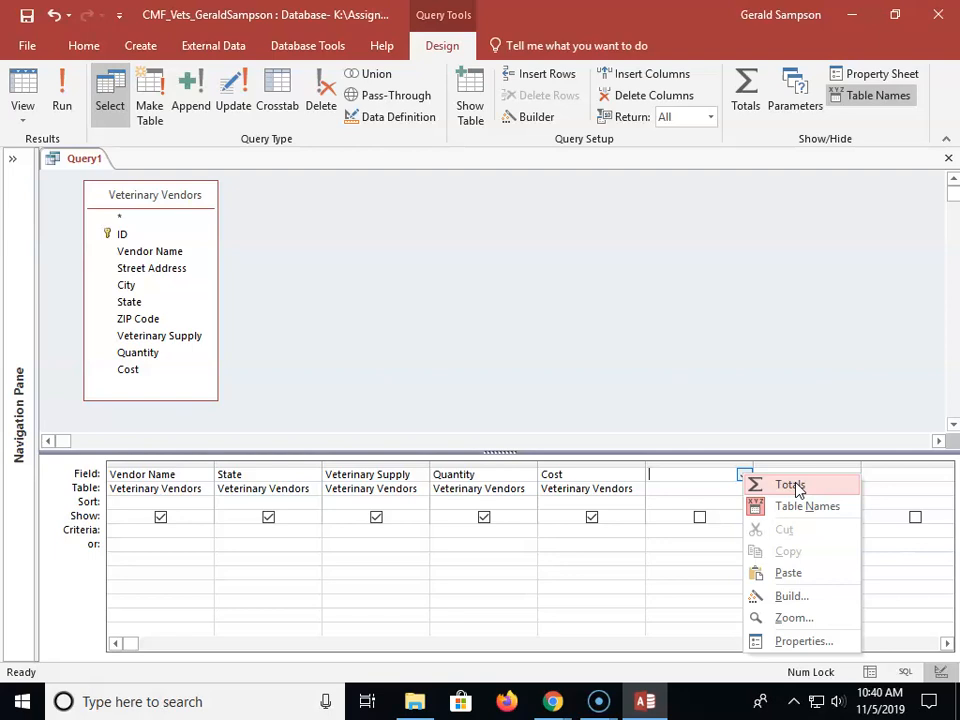
{"action": "left_click", "coordinate": [796, 618]}
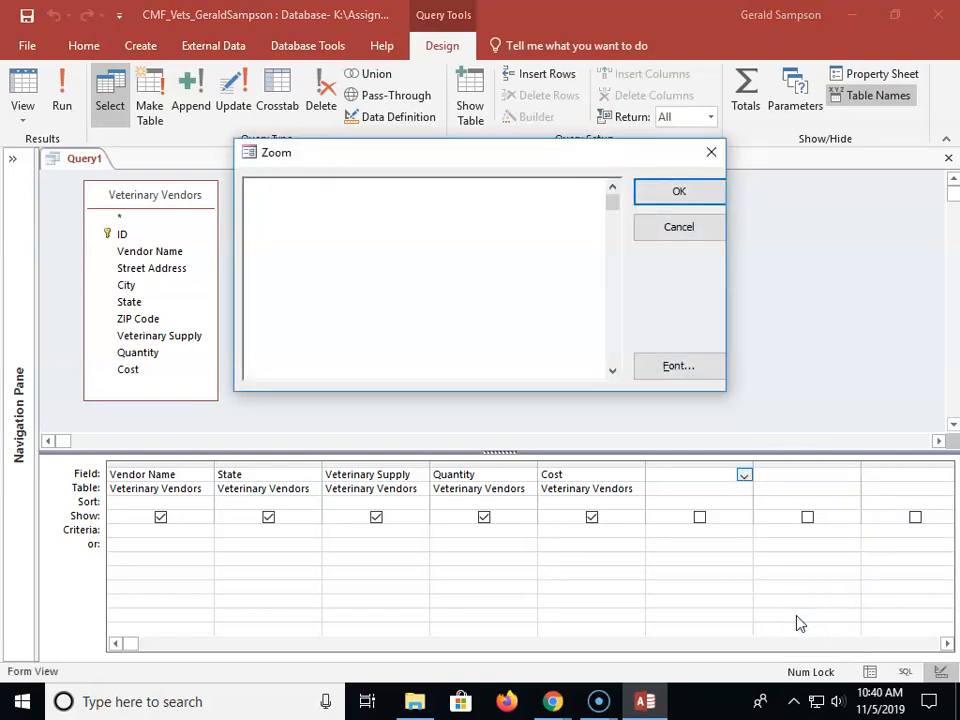
{"action": "type", "text": "Total Cost"}
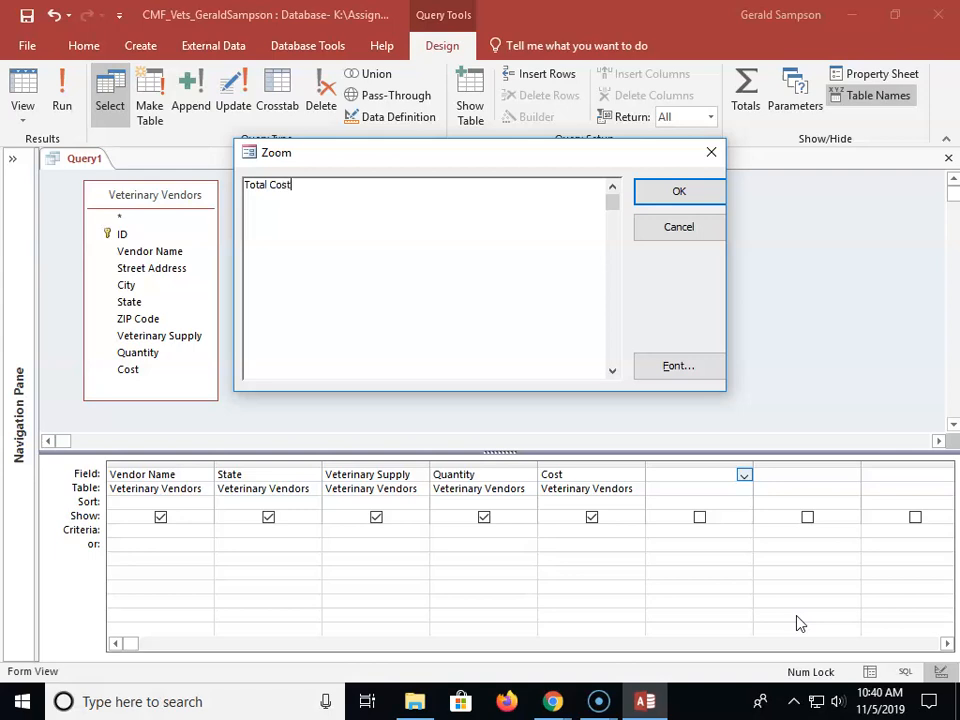
{"action": "type", "text": ": [Quantity"}
{"action": "type", "text": "]*[Cost]"}
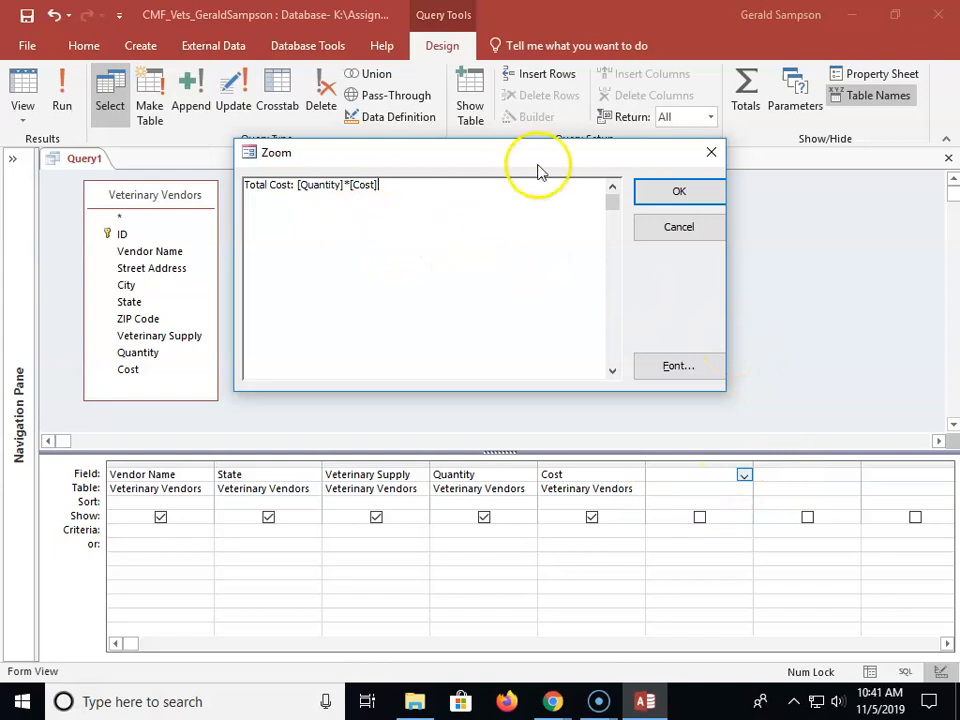
{"action": "left_click", "coordinate": [684, 194]}
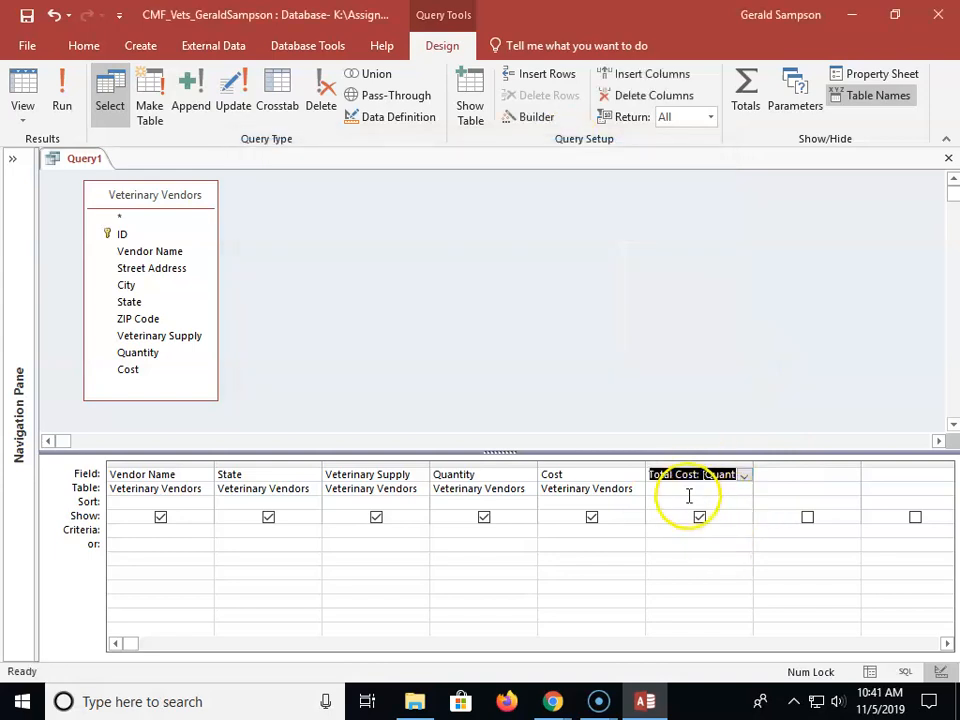
{"action": "left_click", "coordinate": [63, 100]}
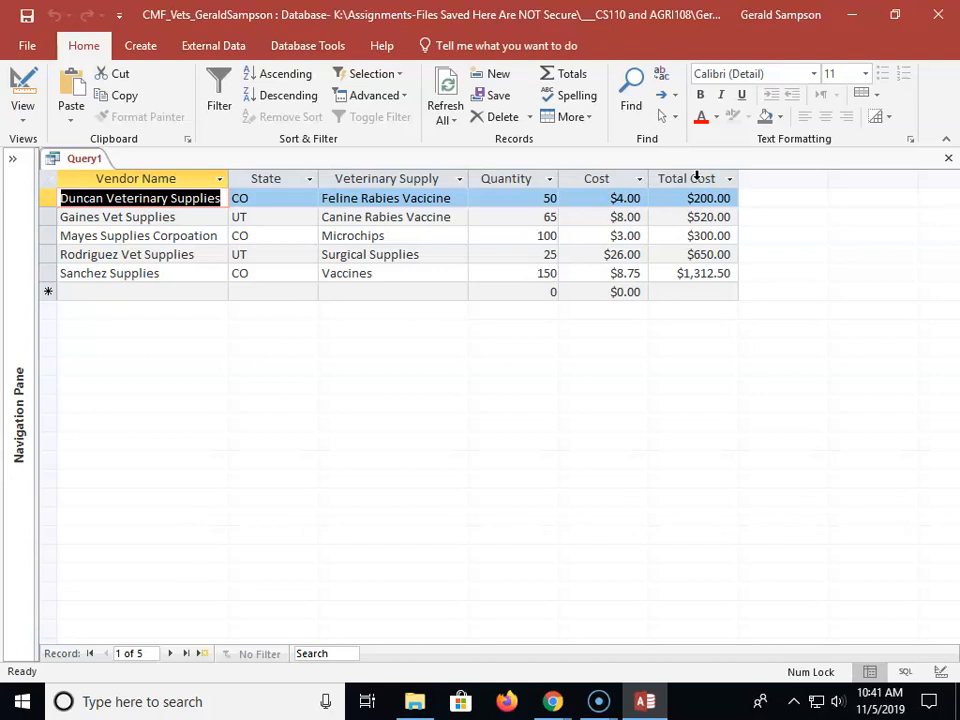
{"action": "left_click", "coordinate": [23, 90]}
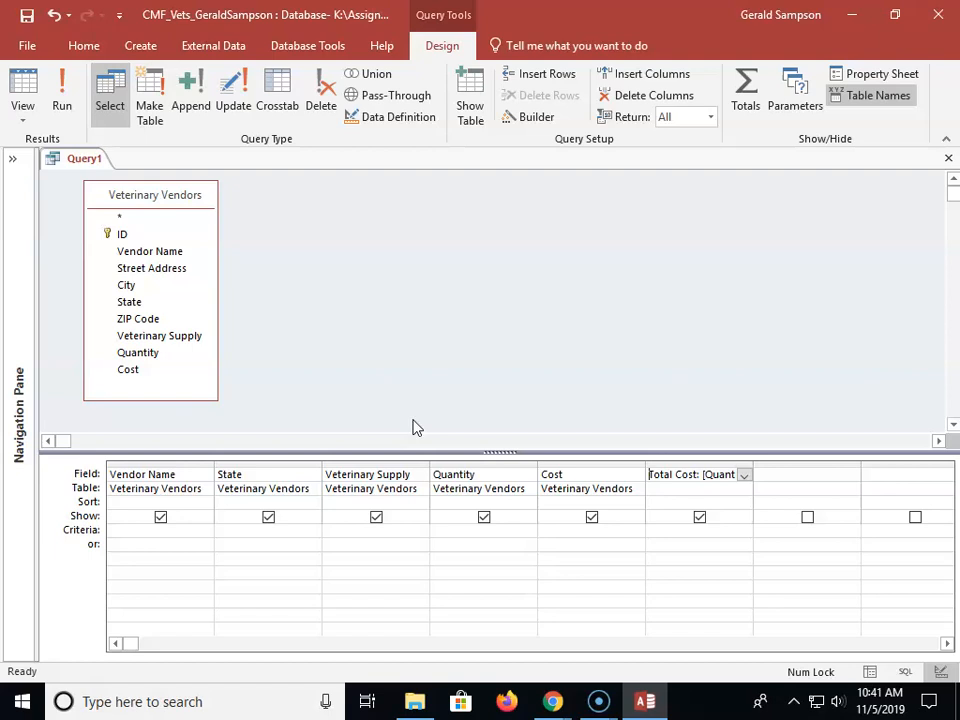
Set the caption of the Quantity field to Vendor Quantity and the caption of the Cost field to Vendor Cost.
{"action": "left_click", "coordinate": [505, 474]}
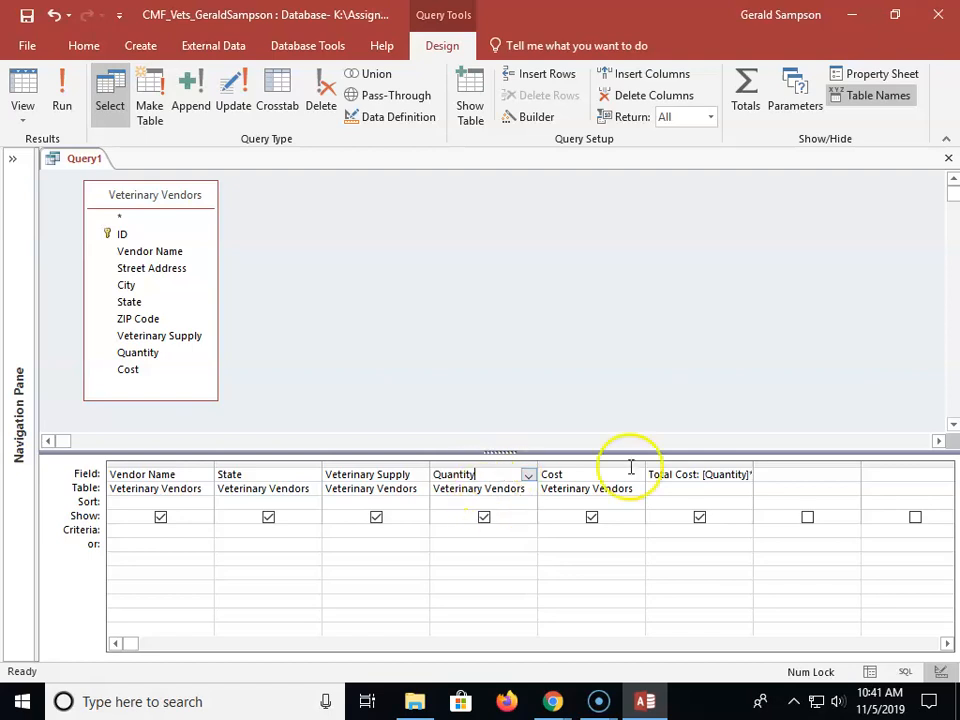
{"action": "left_click", "coordinate": [884, 73]}
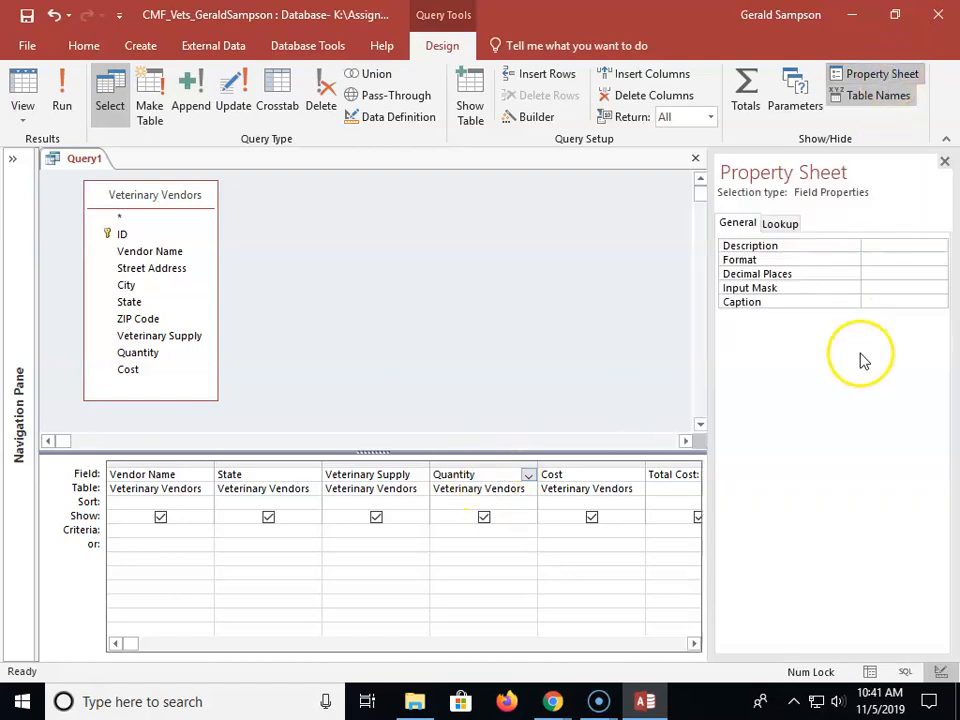
{"action": "left_click", "coordinate": [875, 303]}
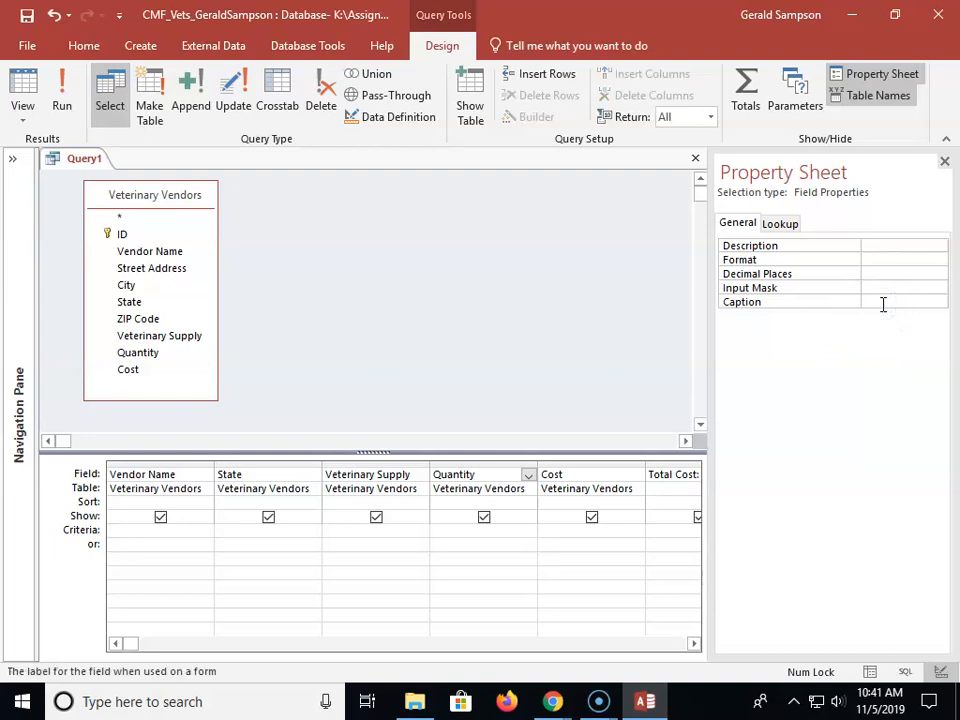
{"action": "type", "text": "Vendor Quantity"}
{"action": "left_click", "coordinate": [591, 473]}
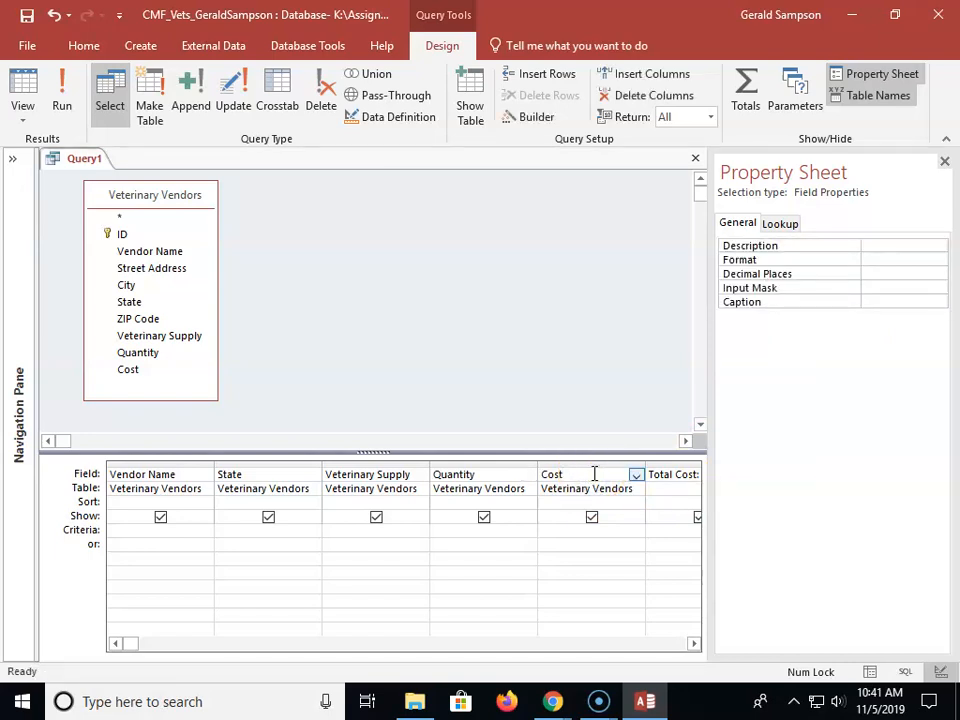
{"action": "left_click", "coordinate": [873, 301]}
{"action": "type", "text": "Vendor Cost"}
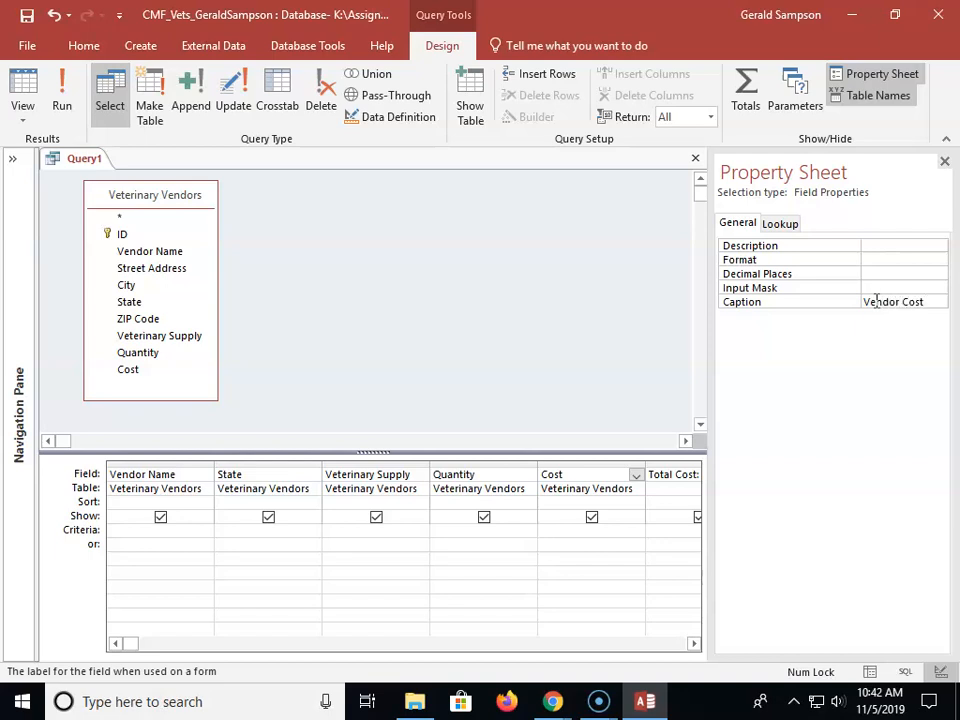
{"action": "left_click", "coordinate": [944, 161]}
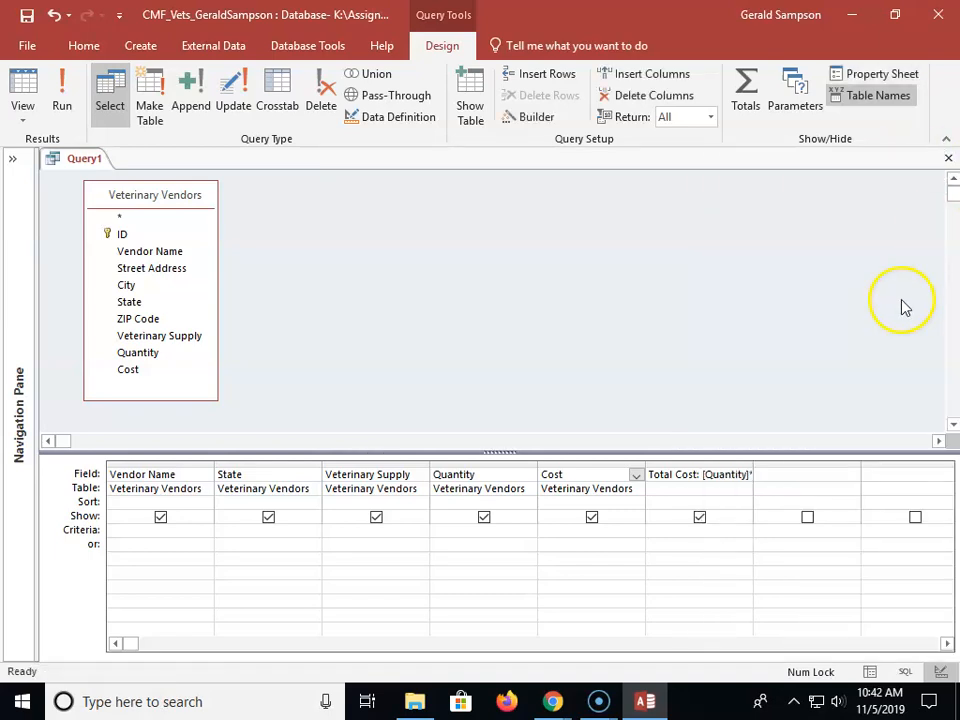
Run the vendor query, then close it and save it as m02q10.
{"action": "left_click", "coordinate": [62, 92]}
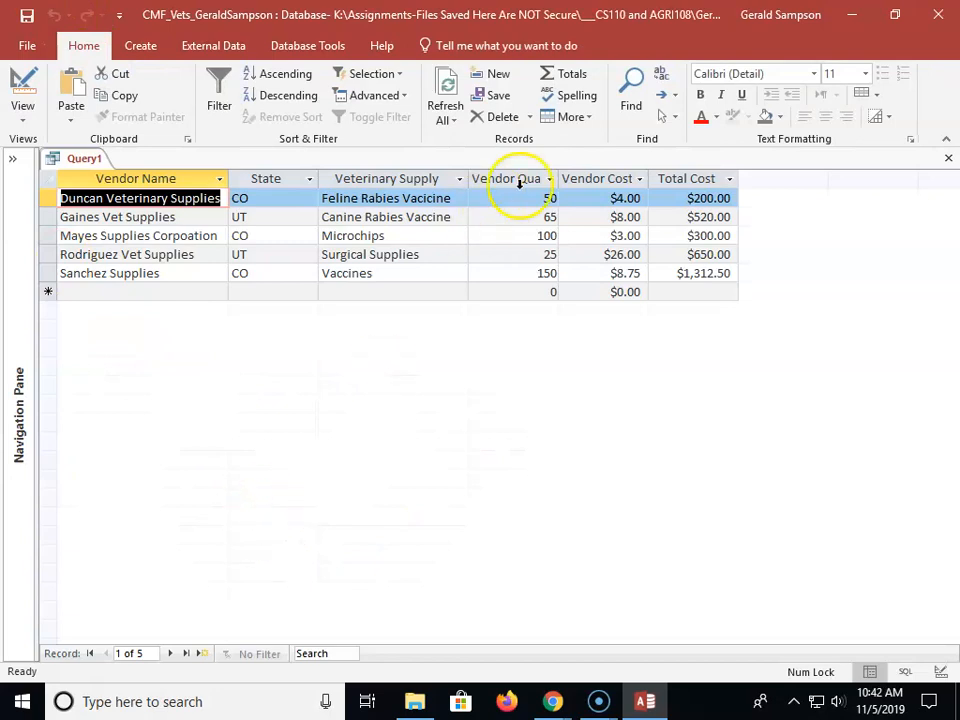
{"action": "left_click", "coordinate": [948, 158]}
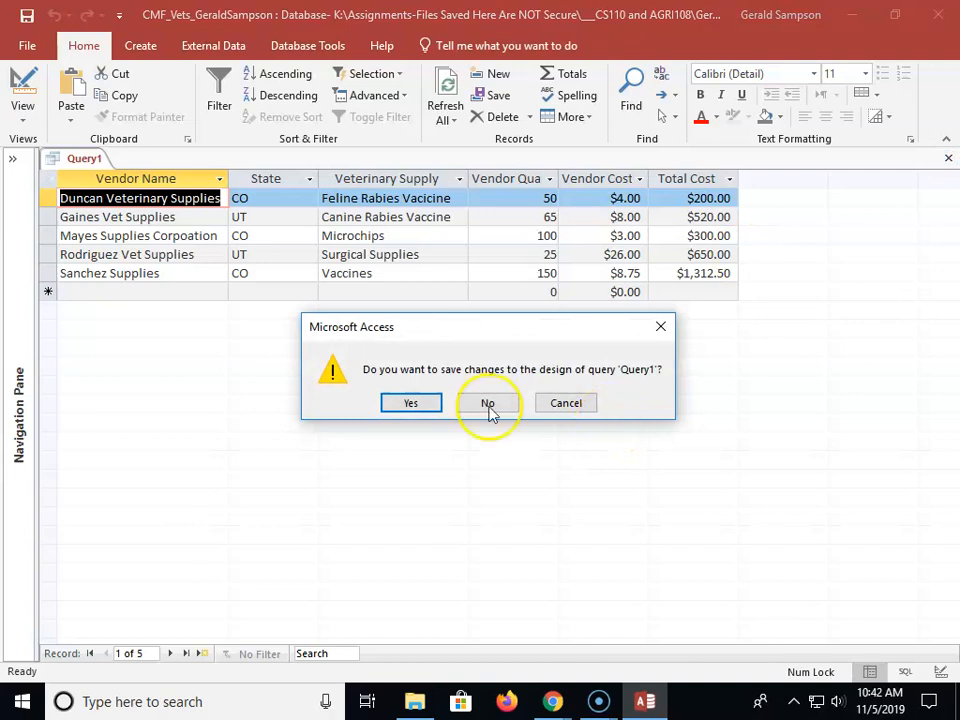
{"action": "left_click", "coordinate": [407, 405]}
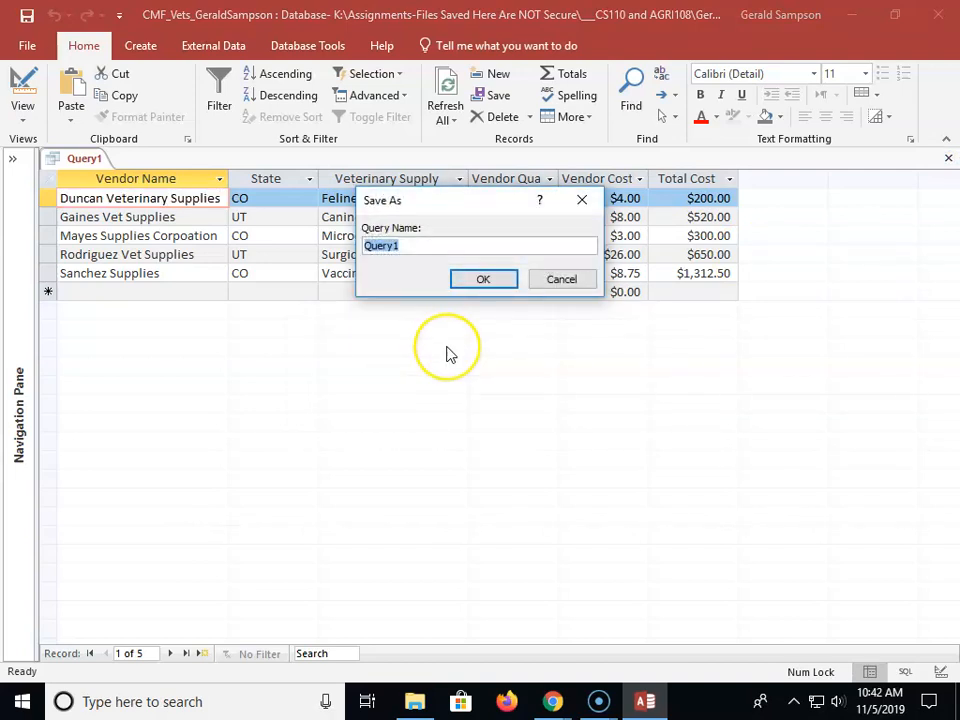
{"action": "type", "text": "m02q"}
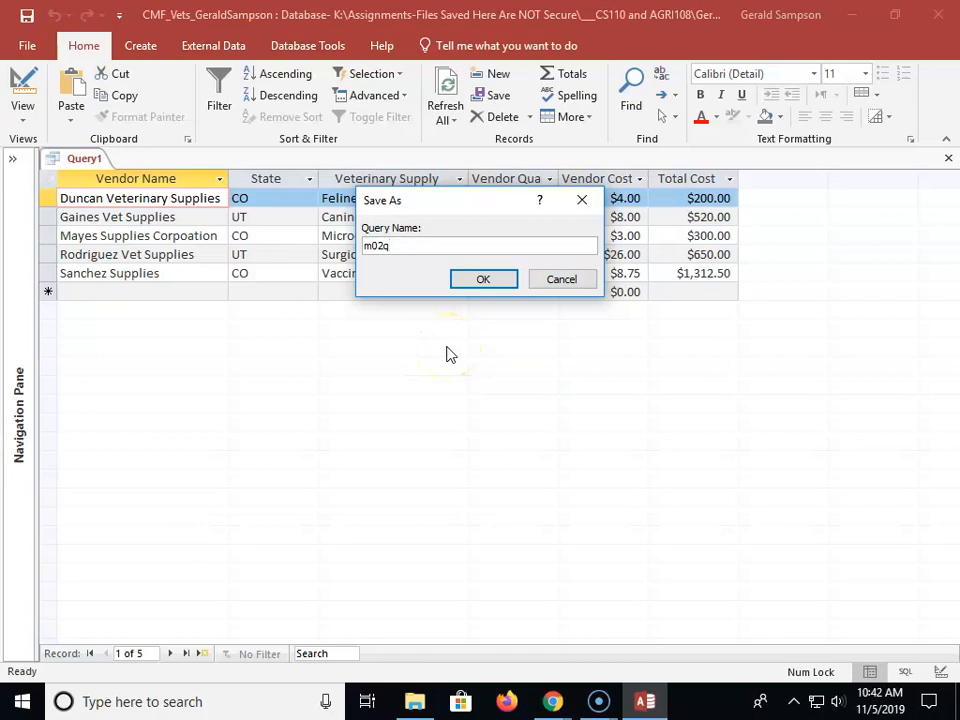
{"action": "type", "text": "10"}
{"action": "left_click", "coordinate": [487, 280]}
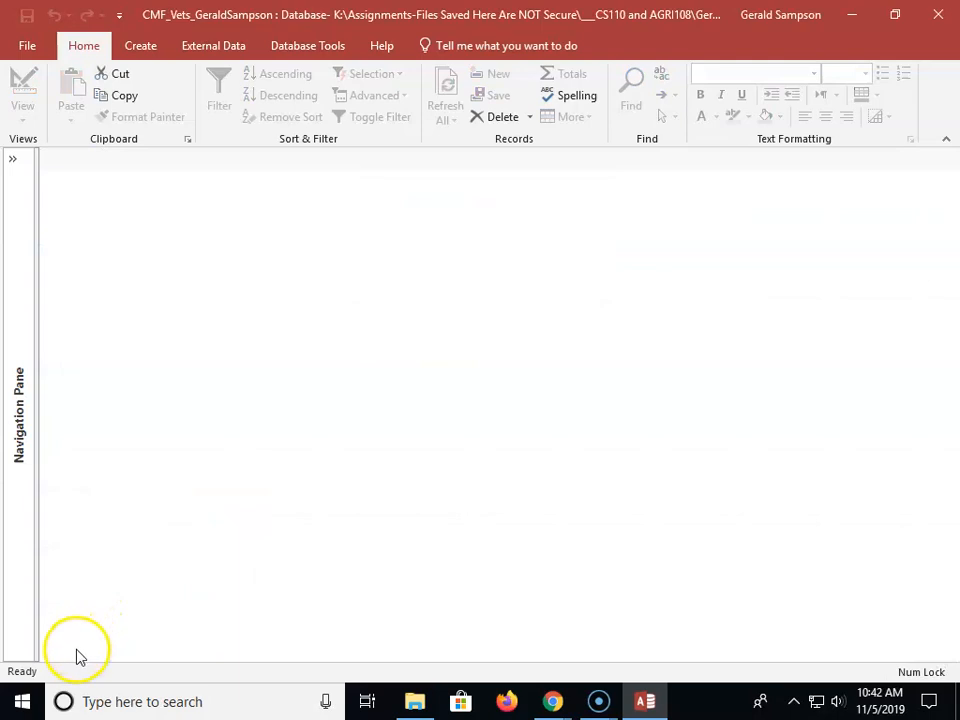
Create a new query in Design view with the Veterinary Vendors table and show the Total row in its grid.
{"action": "left_click", "coordinate": [14, 159]}
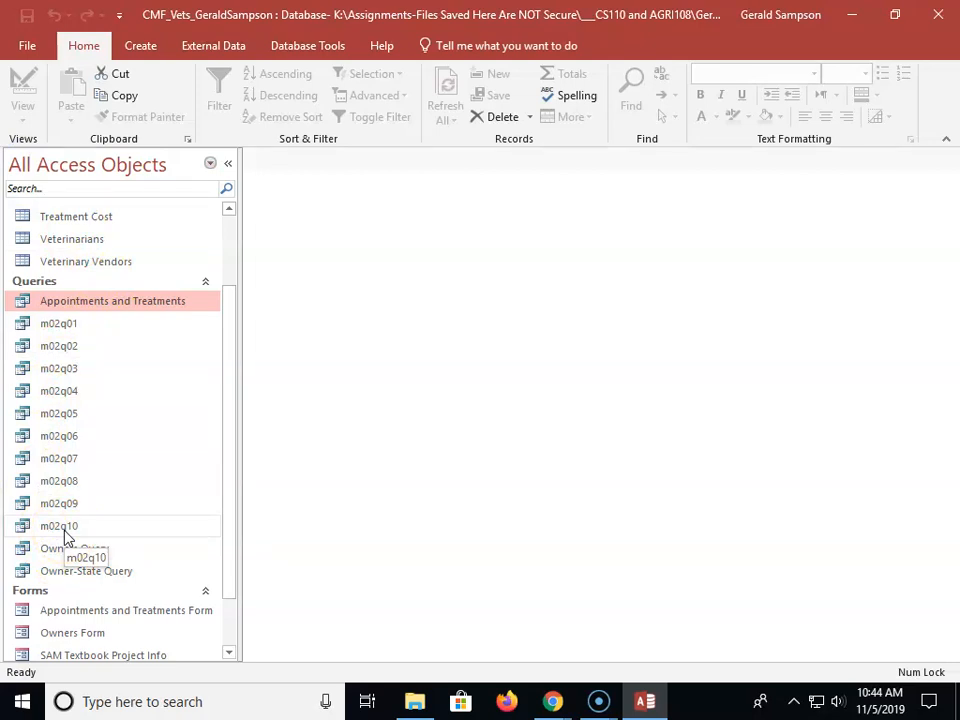
{"action": "left_click", "coordinate": [132, 47]}
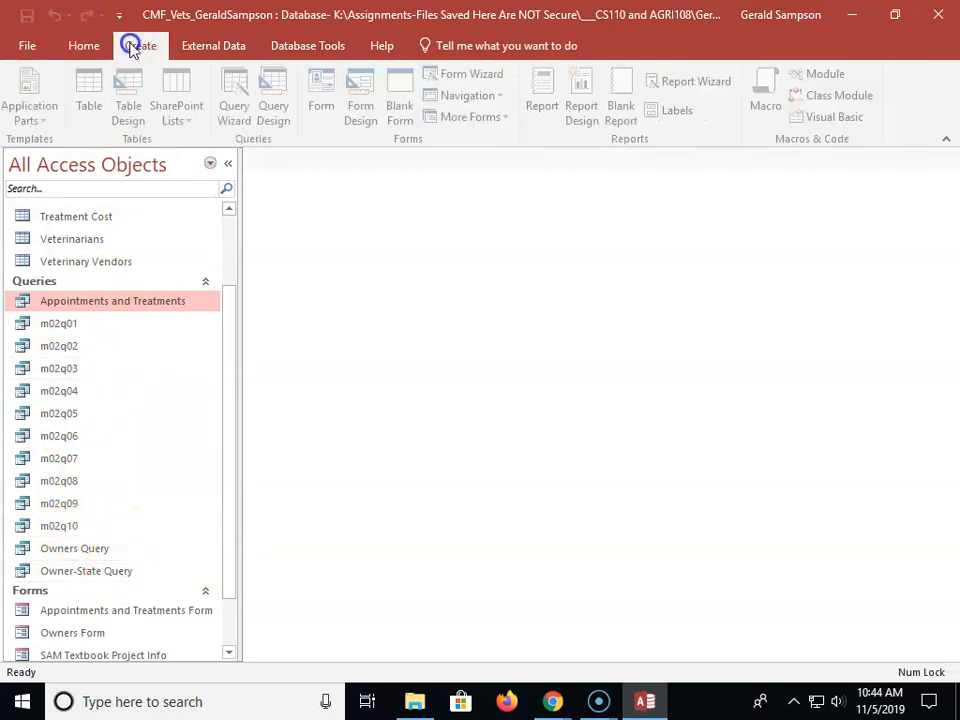
{"action": "left_click", "coordinate": [275, 101]}
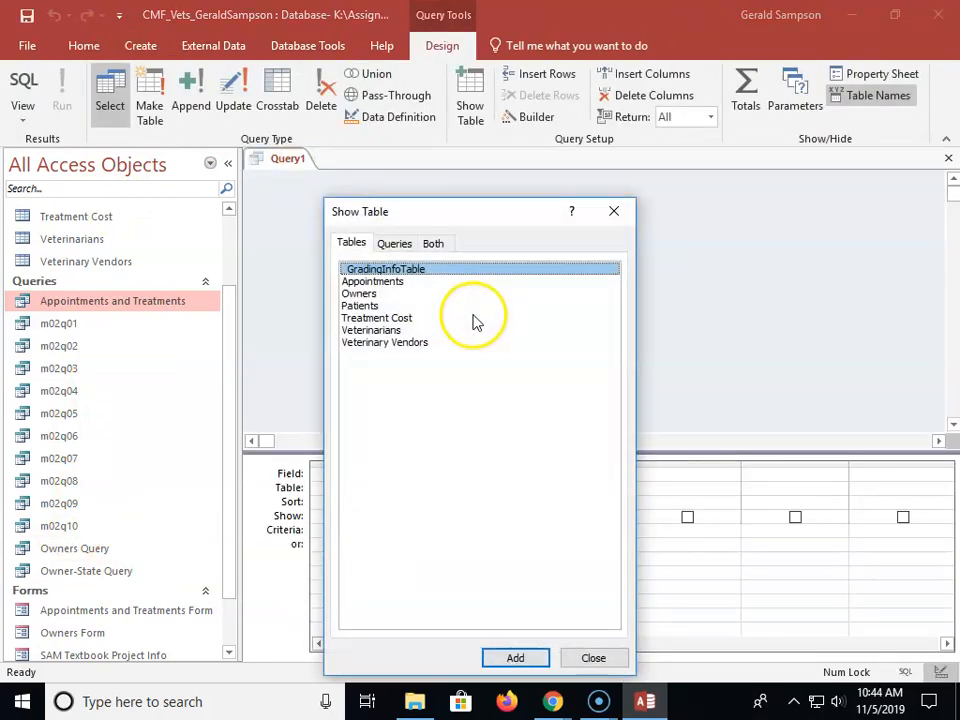
{"action": "double_click", "coordinate": [402, 344]}
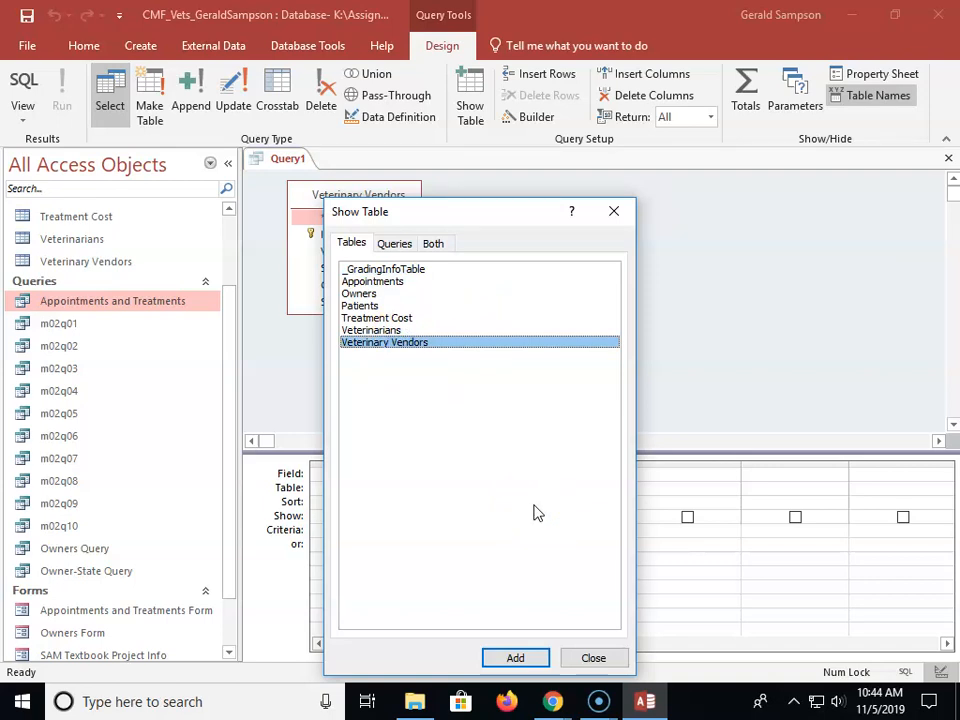
{"action": "left_click", "coordinate": [593, 657]}
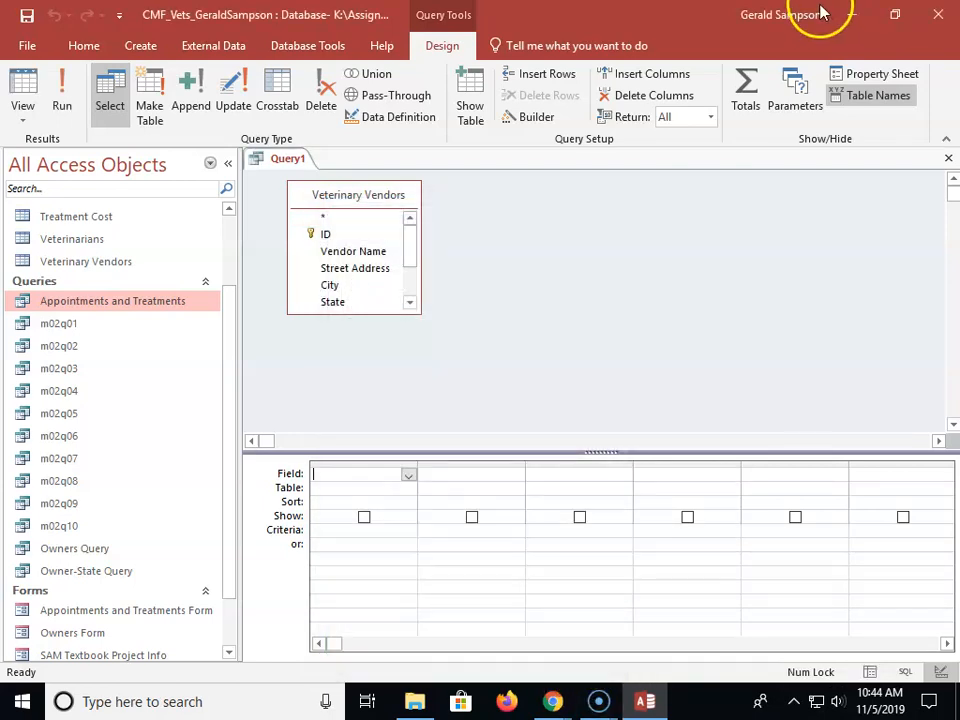
{"action": "left_click", "coordinate": [745, 95]}
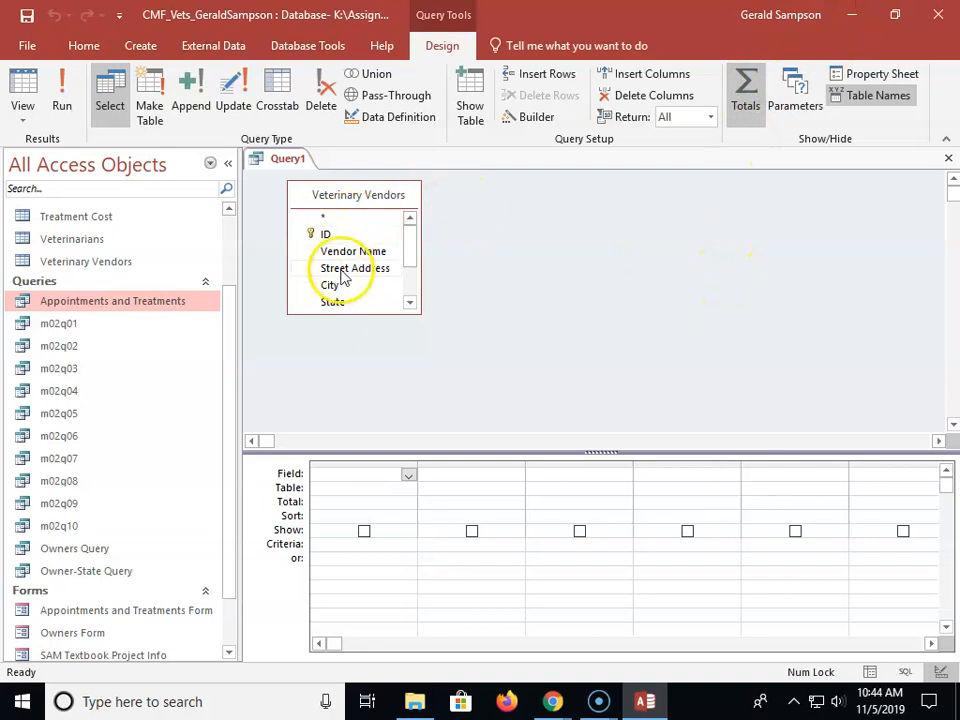
Add the Cost field with the Avg total function, run the query, and return to Design view.
{"action": "left_click_drag", "start_coordinate": [385, 314], "coordinate": [388, 405]}
{"action": "double_click", "coordinate": [330, 370]}
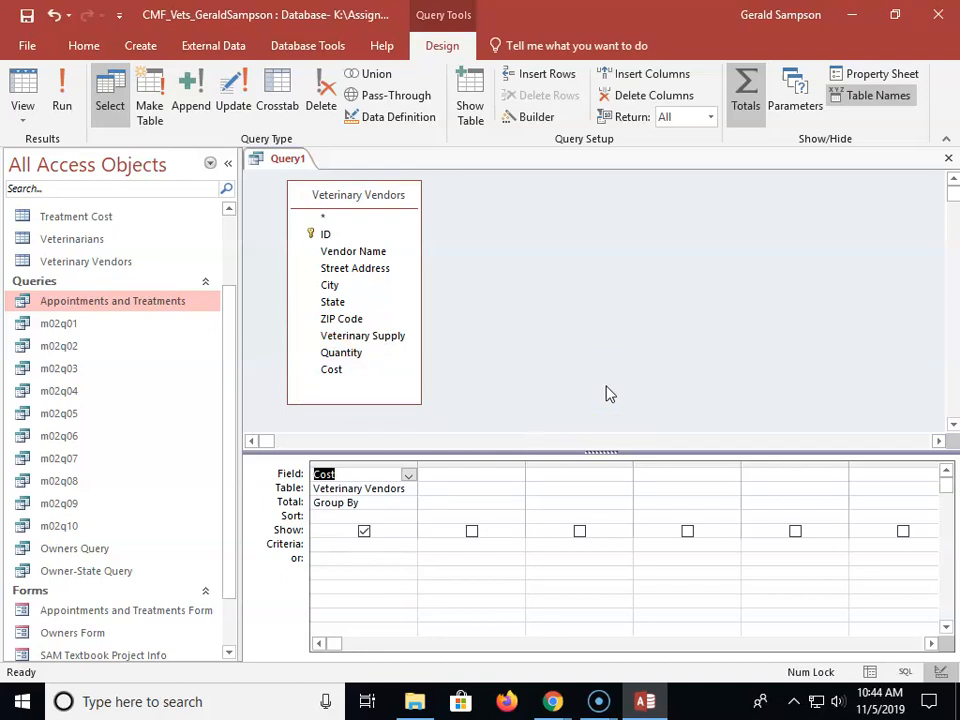
{"action": "left_click", "coordinate": [410, 502]}
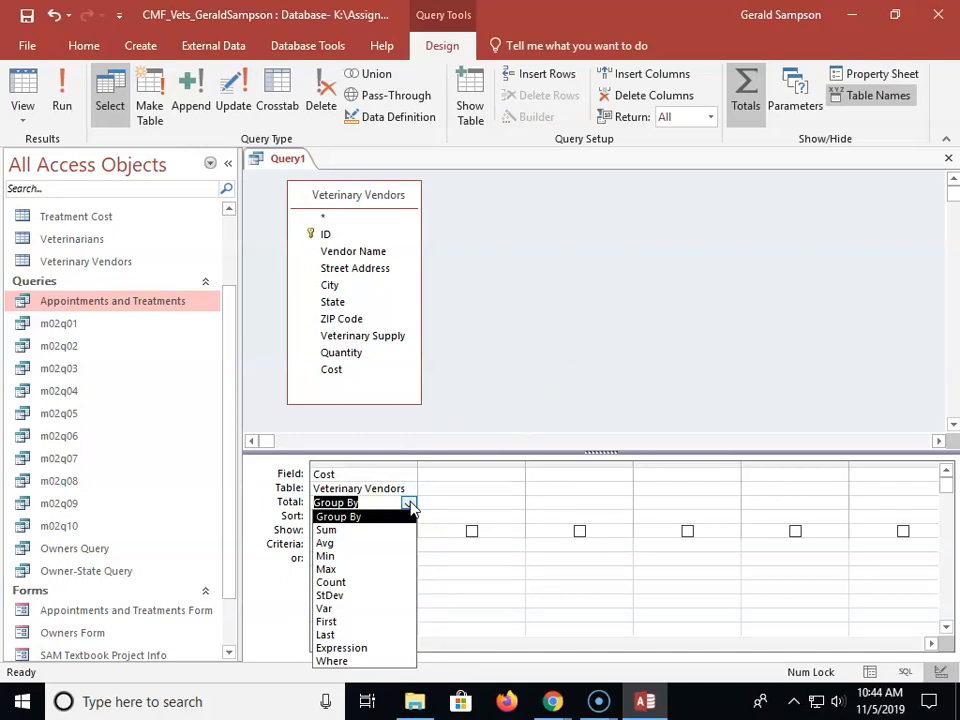
{"action": "left_click", "coordinate": [352, 555]}
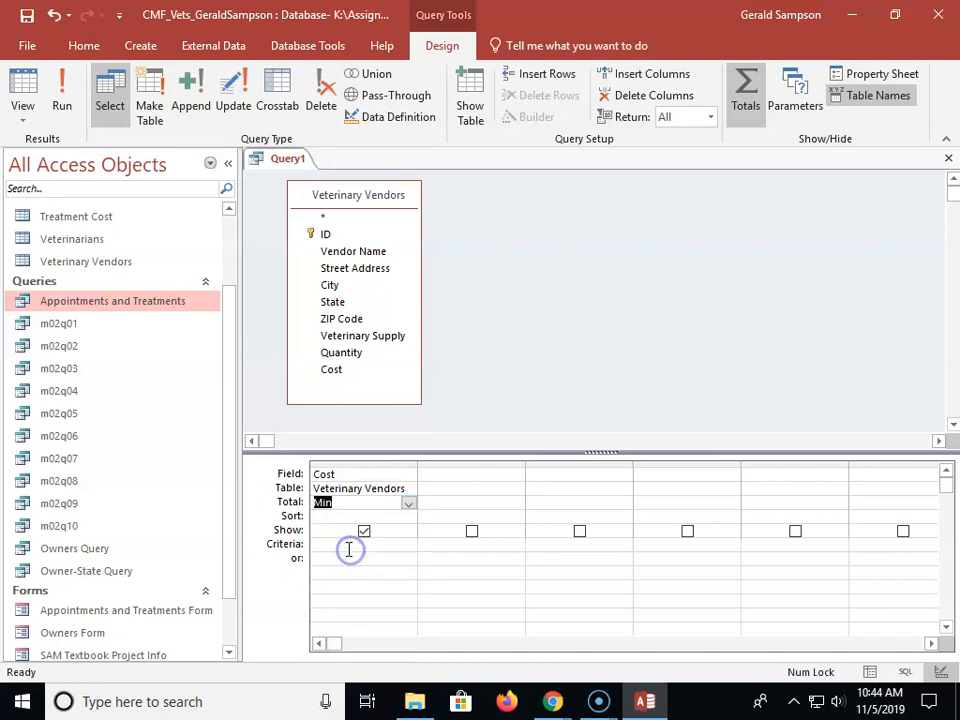
{"action": "left_click", "coordinate": [410, 503]}
{"action": "left_click", "coordinate": [362, 543]}
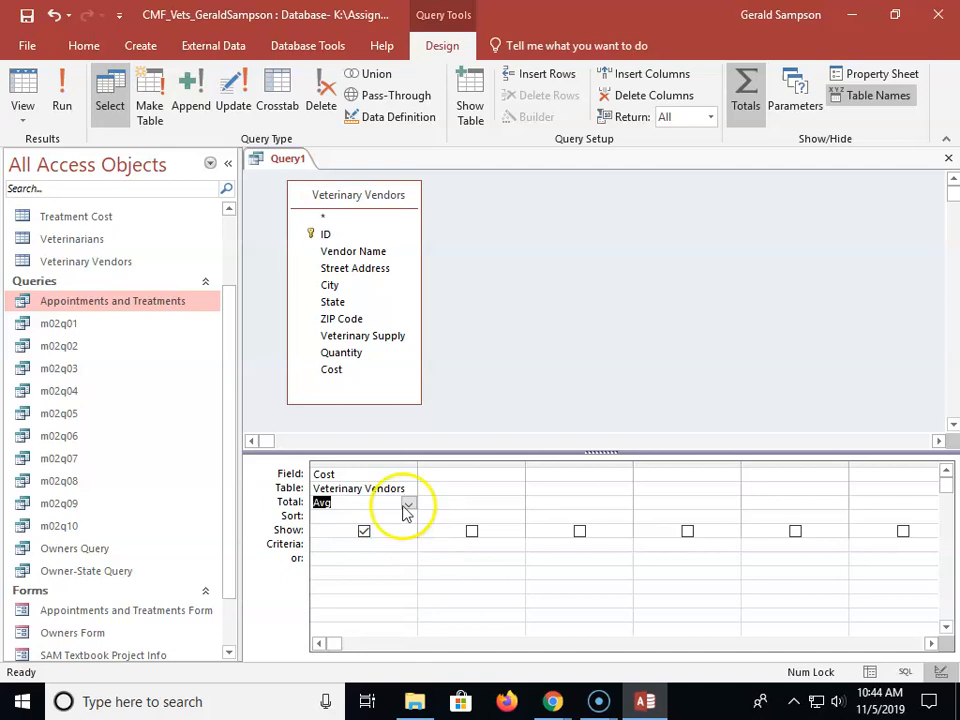
{"action": "left_click", "coordinate": [62, 100]}
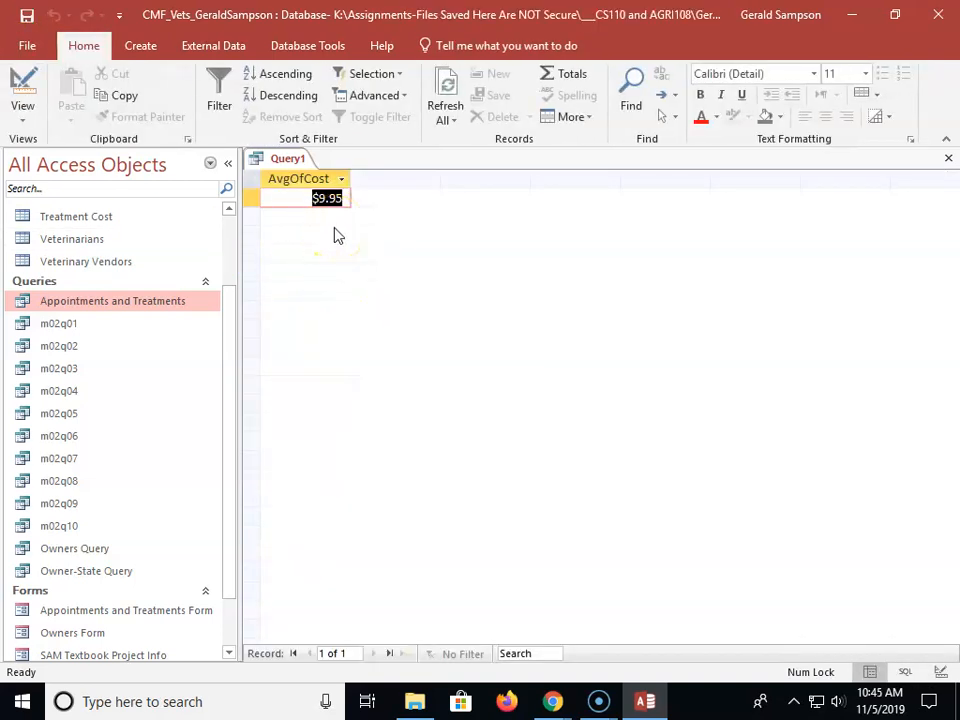
{"action": "left_click", "coordinate": [22, 85]}
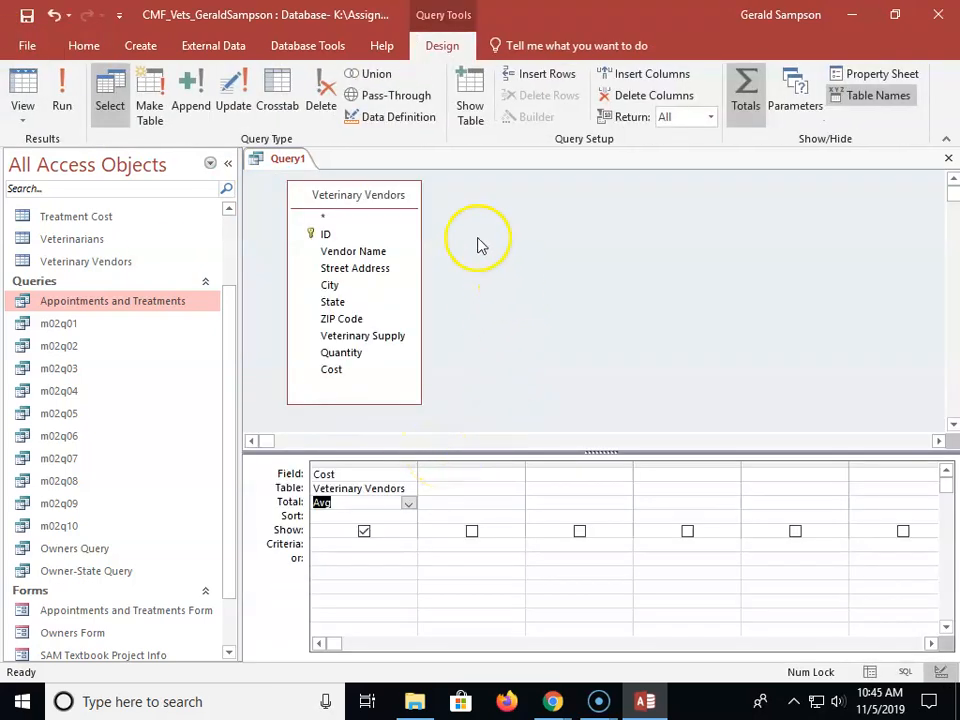
Add the Vendor Name field with the Where total function and the criterion San*, and run the query.
{"action": "double_click", "coordinate": [362, 252]}
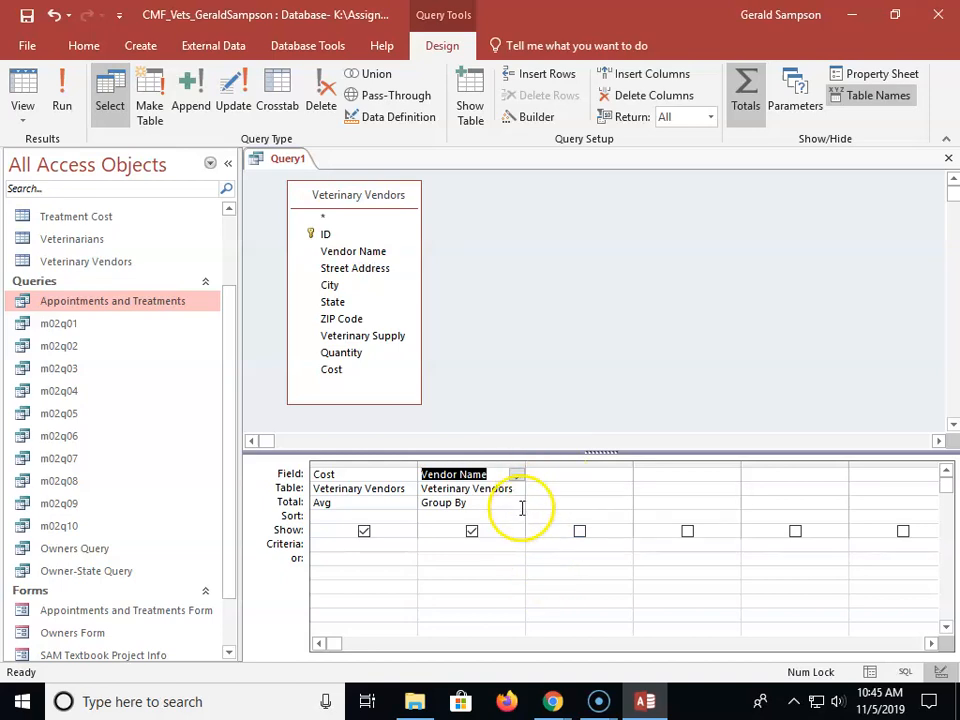
{"action": "left_click", "coordinate": [519, 504]}
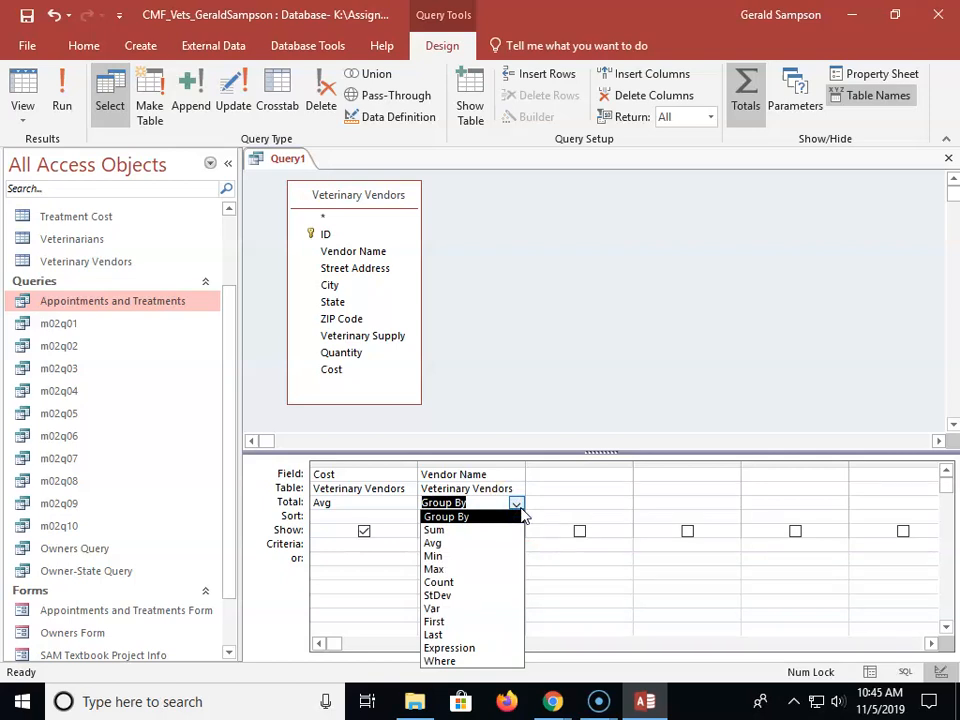
{"action": "left_click", "coordinate": [457, 660]}
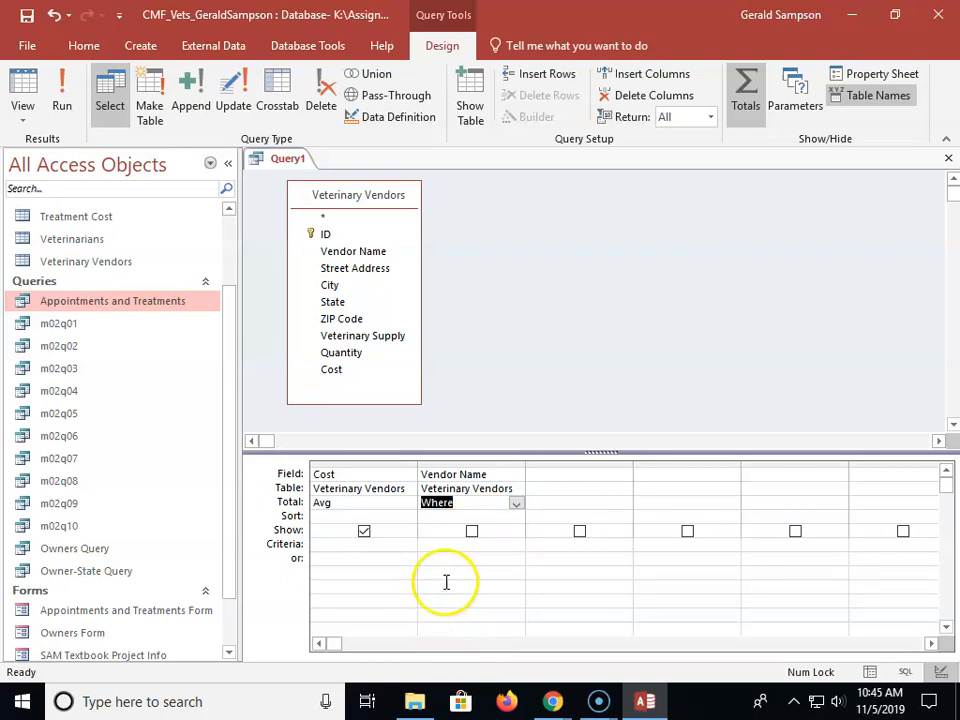
{"action": "left_click", "coordinate": [451, 545]}
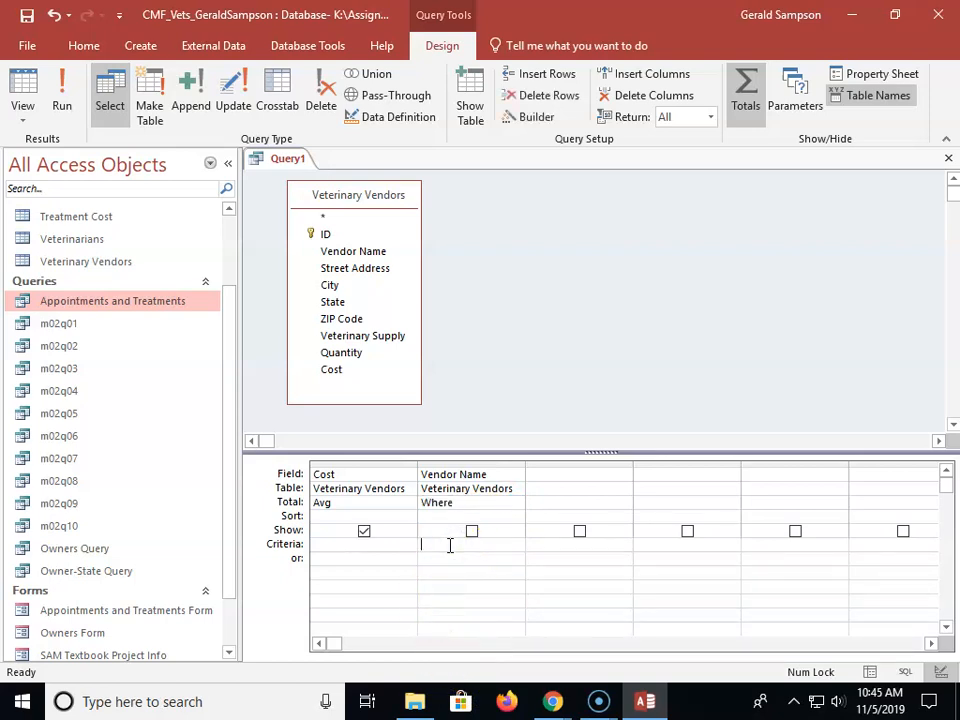
{"action": "type", "text": "Sam*"}
{"action": "key", "text": "BackSpace"}
{"action": "key", "text": "BackSpace"}
{"action": "type", "text": "n*"}
{"action": "left_click", "coordinate": [61, 96]}
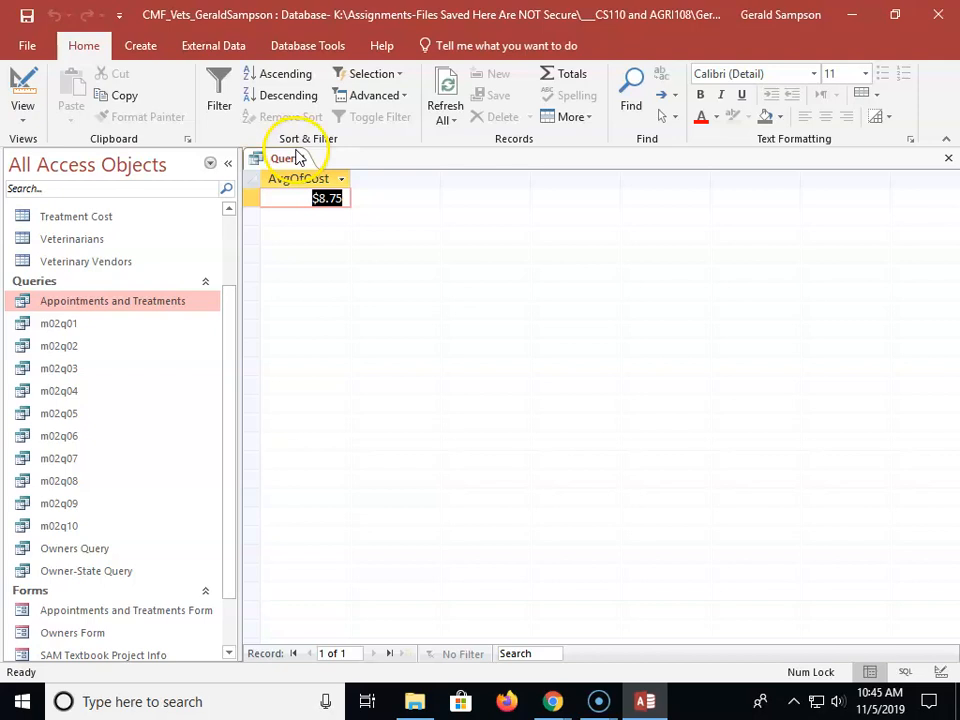
Save the average cost query as m02q11.
{"action": "left_click", "coordinate": [26, 15]}
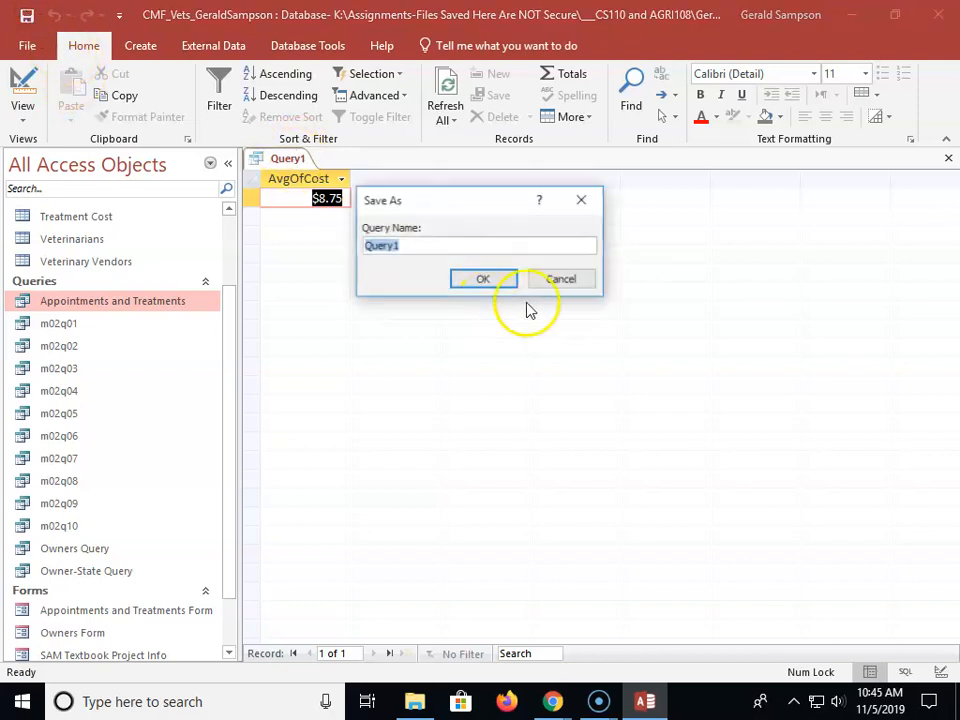
{"action": "type", "text": "m02q"}
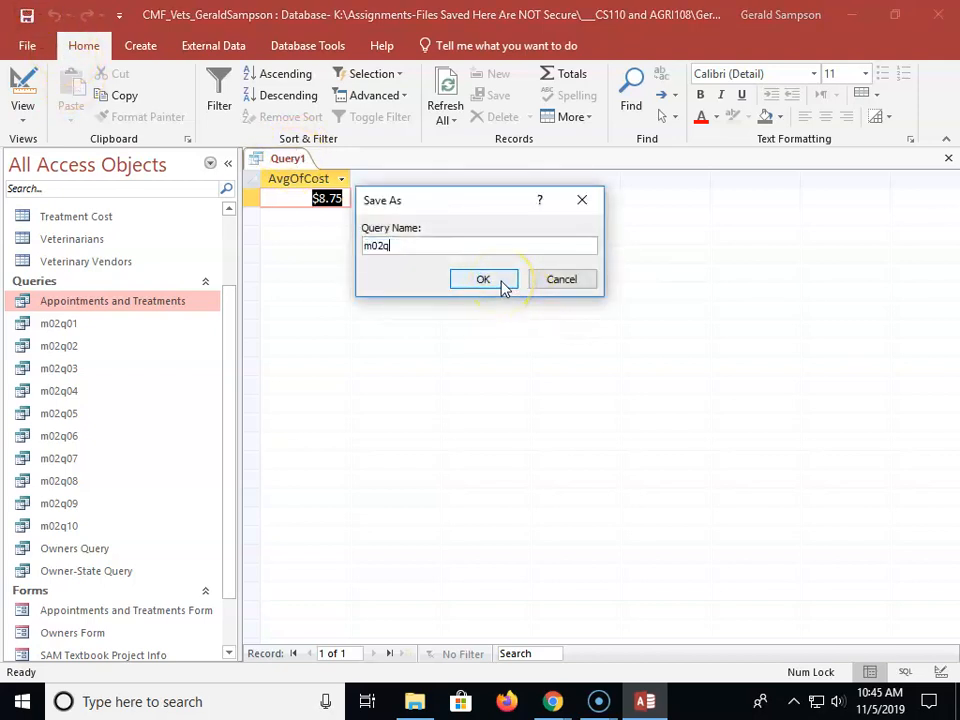
{"action": "type", "text": "11"}
{"action": "left_click", "coordinate": [491, 277]}
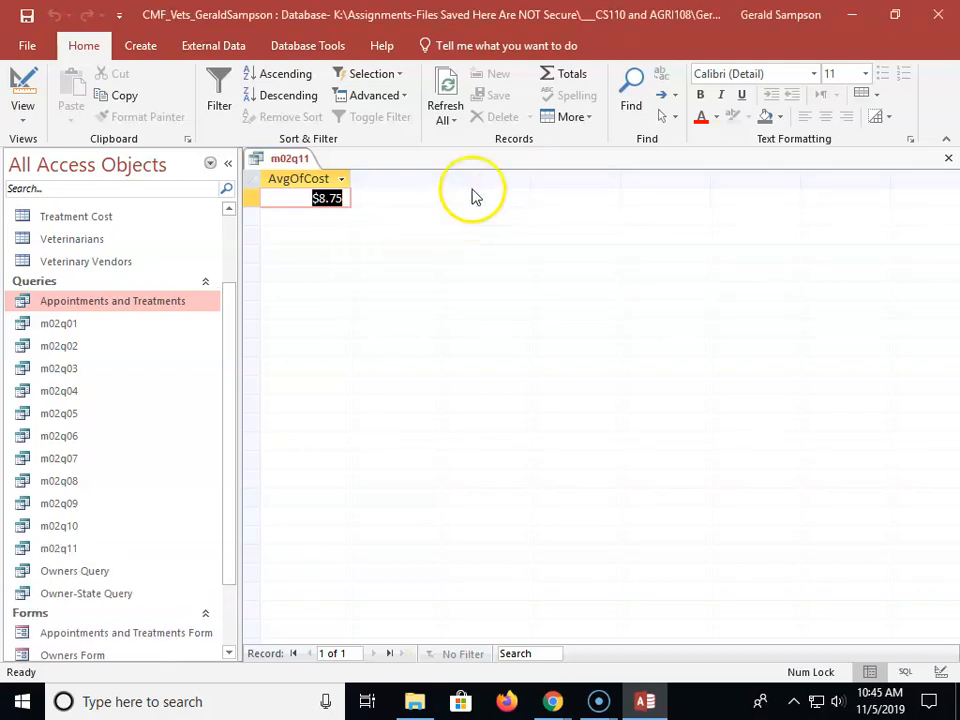
Return to Design view and delete both the Cost and Vendor Name columns from the query grid.
{"action": "left_click", "coordinate": [22, 100]}
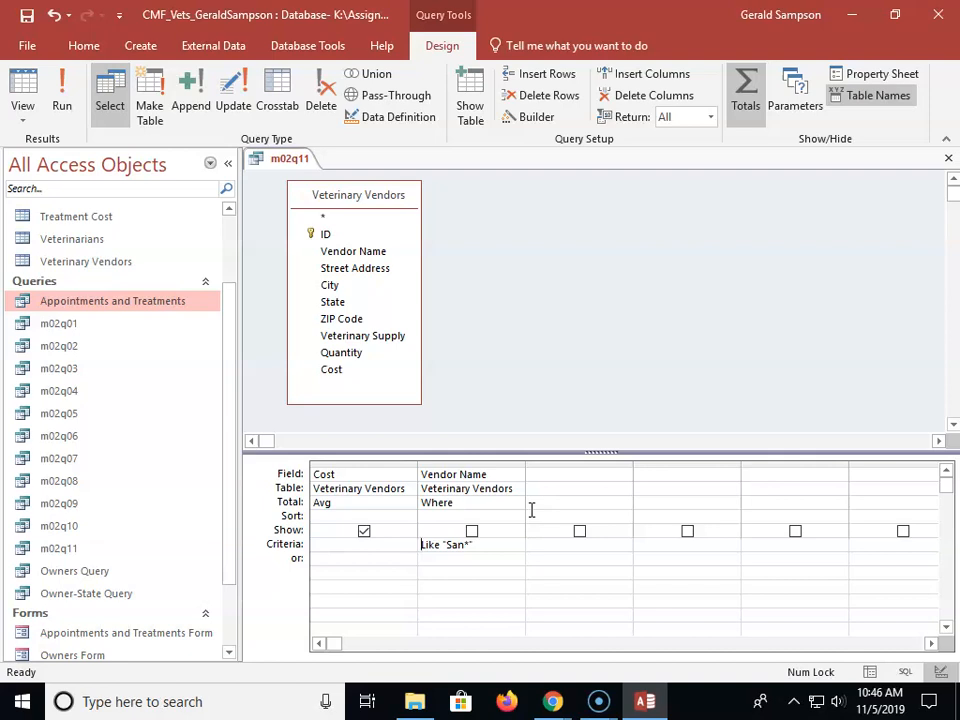
{"action": "left_click", "coordinate": [379, 463]}
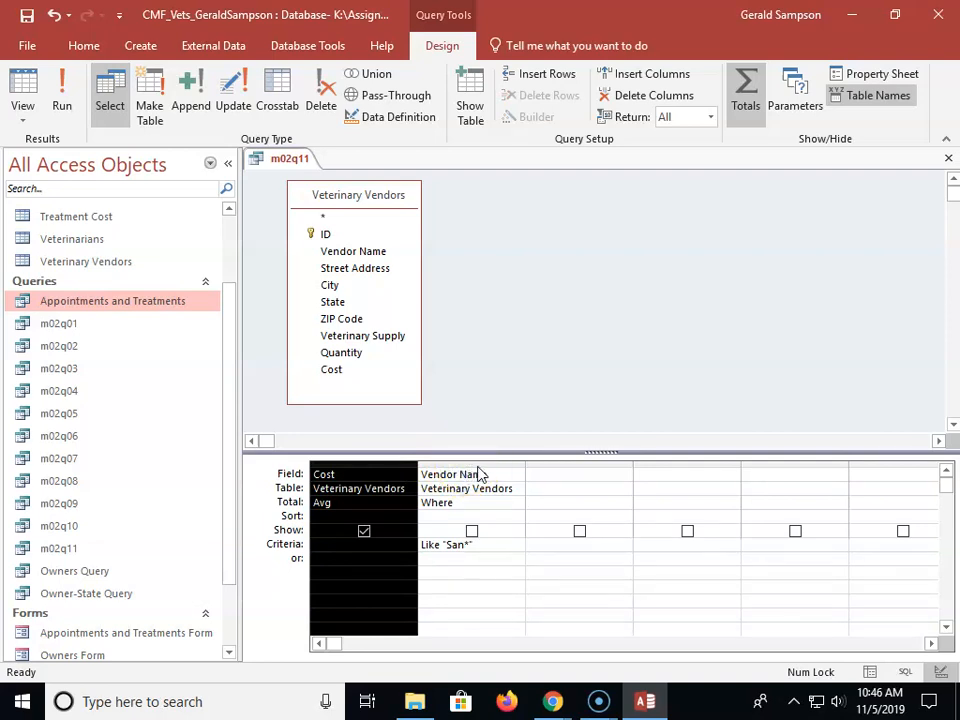
{"action": "left_click", "coordinate": [479, 462]}
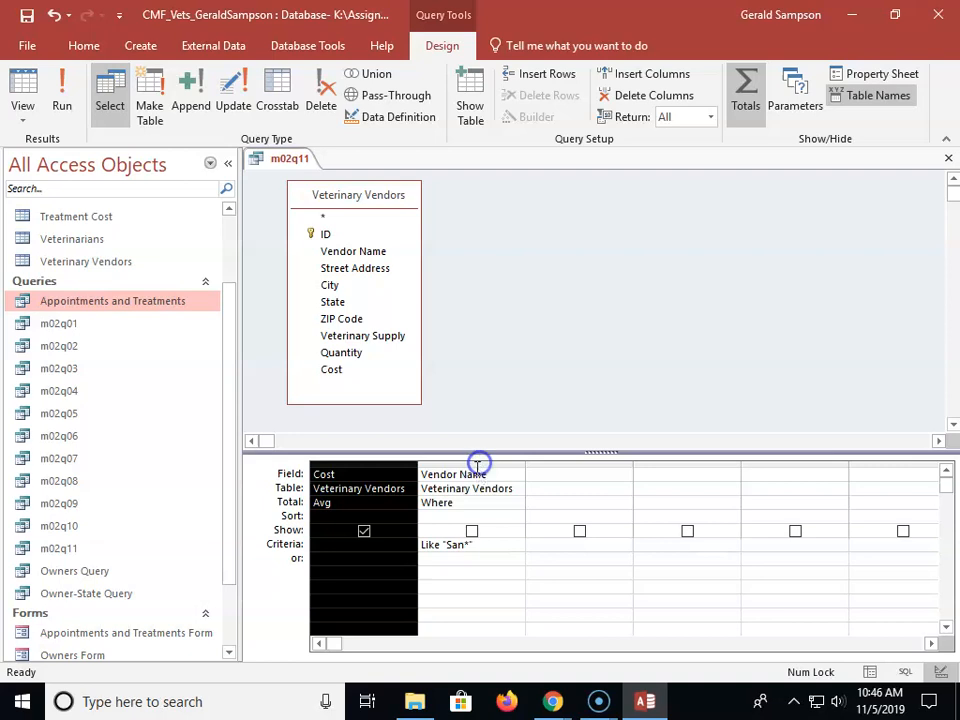
{"action": "left_click", "coordinate": [380, 463]}
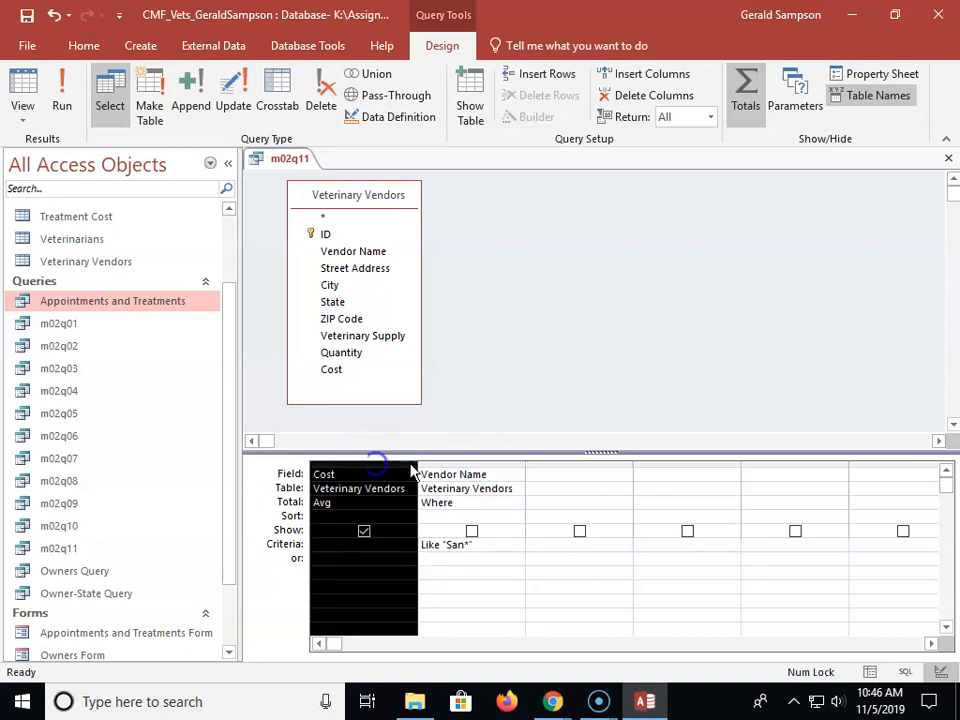
{"action": "left_click", "coordinate": [476, 464], "text": "shift"}
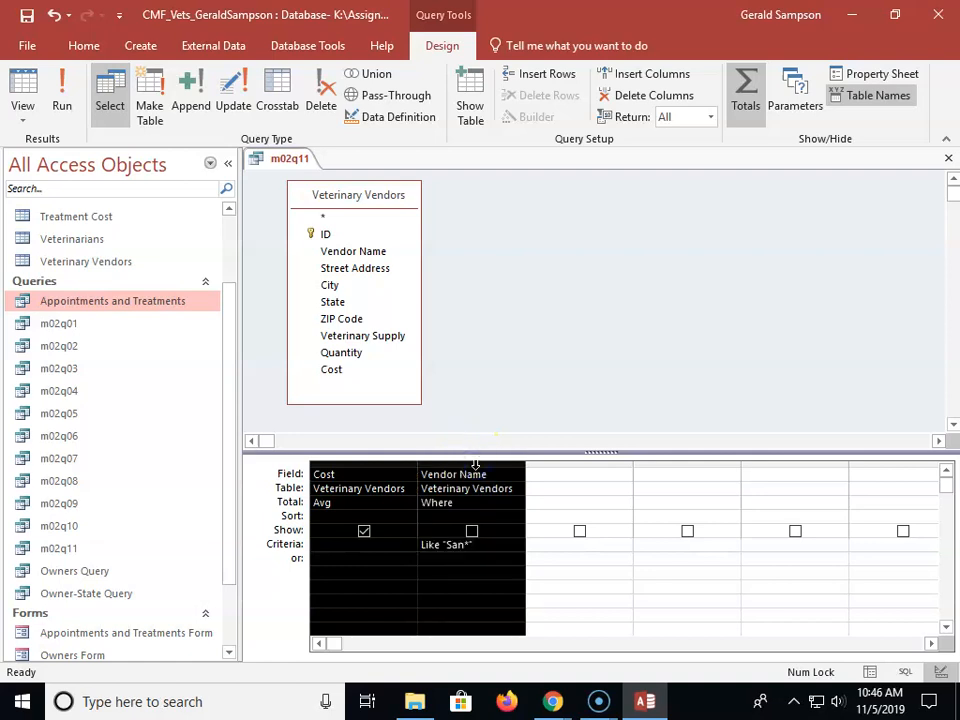
{"action": "key", "text": "Delete"}
{"action": "left_click", "coordinate": [495, 463]}
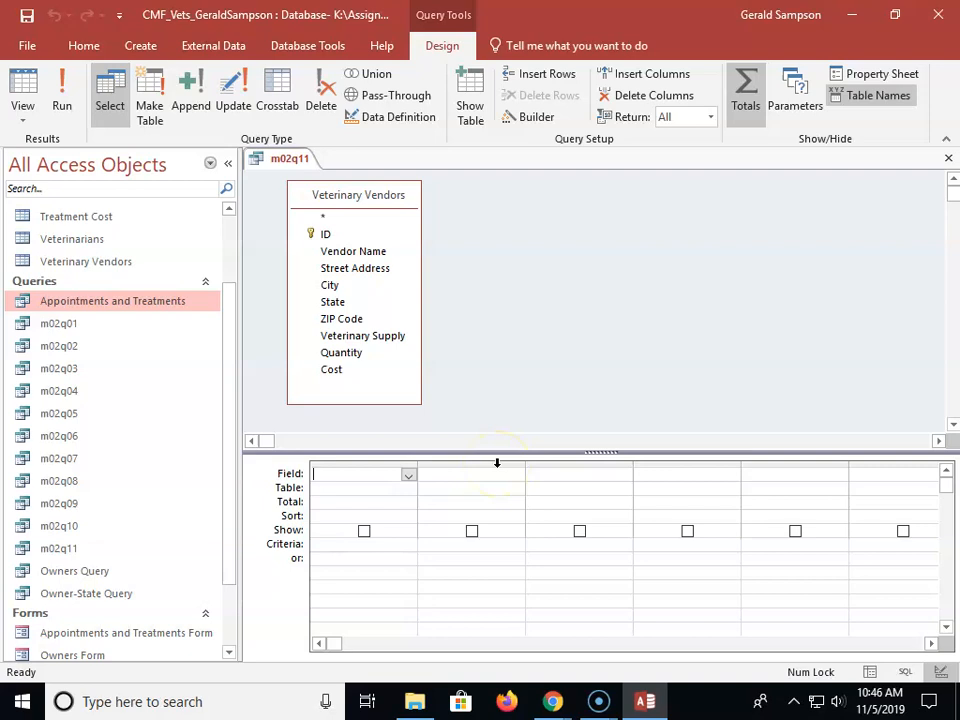
Add Vendor Name grouped by its values and Cost with the Avg total function, and run the query.
{"action": "double_click", "coordinate": [377, 250]}
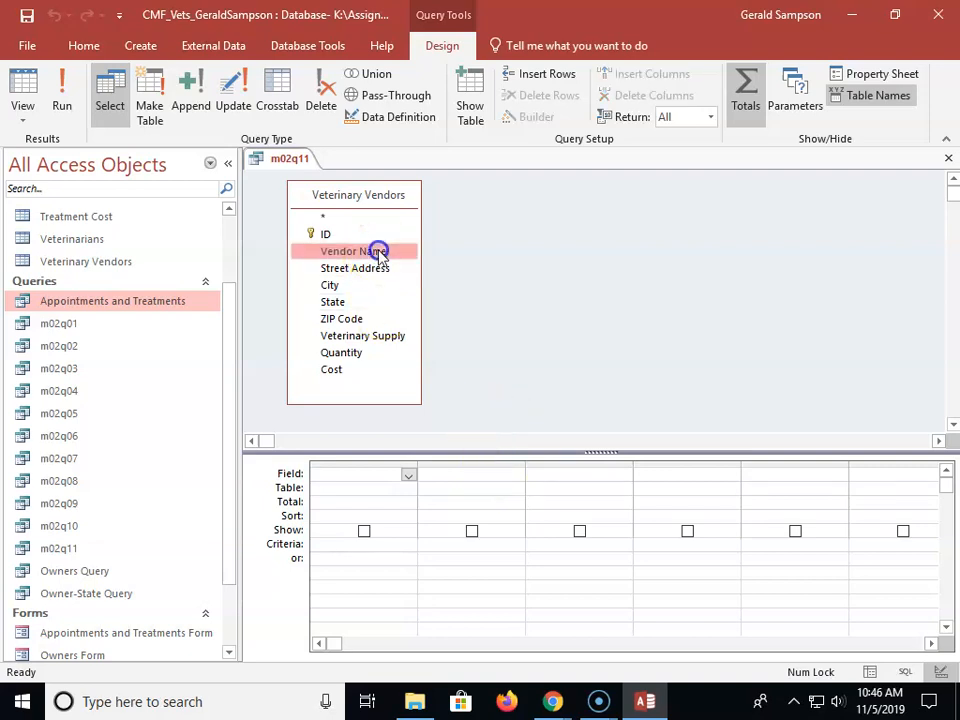
{"action": "double_click", "coordinate": [334, 370]}
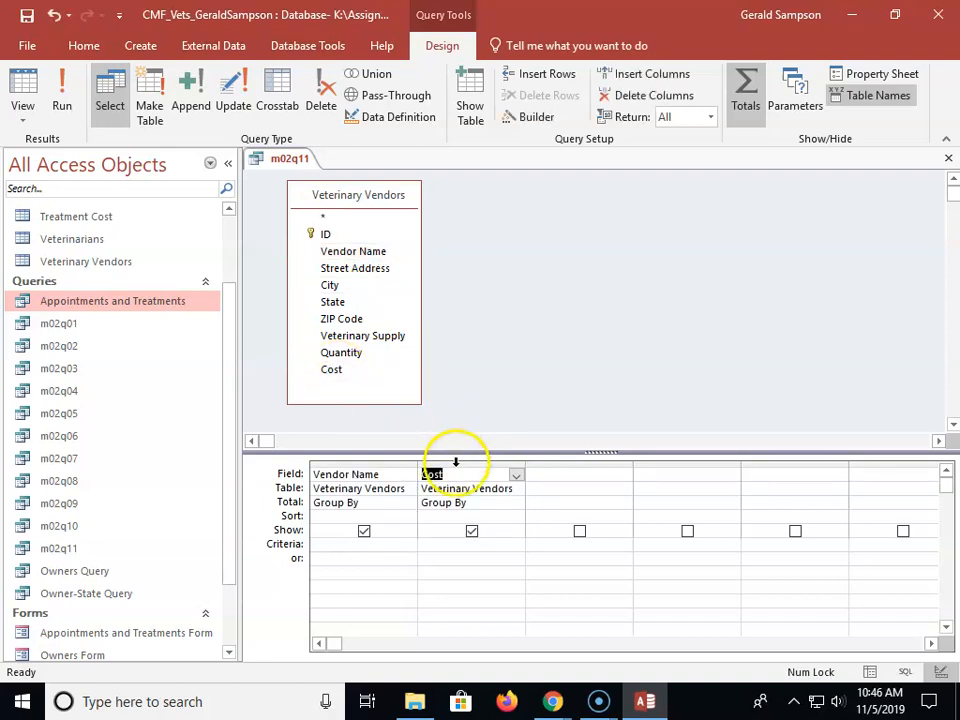
{"action": "left_click", "coordinate": [518, 503]}
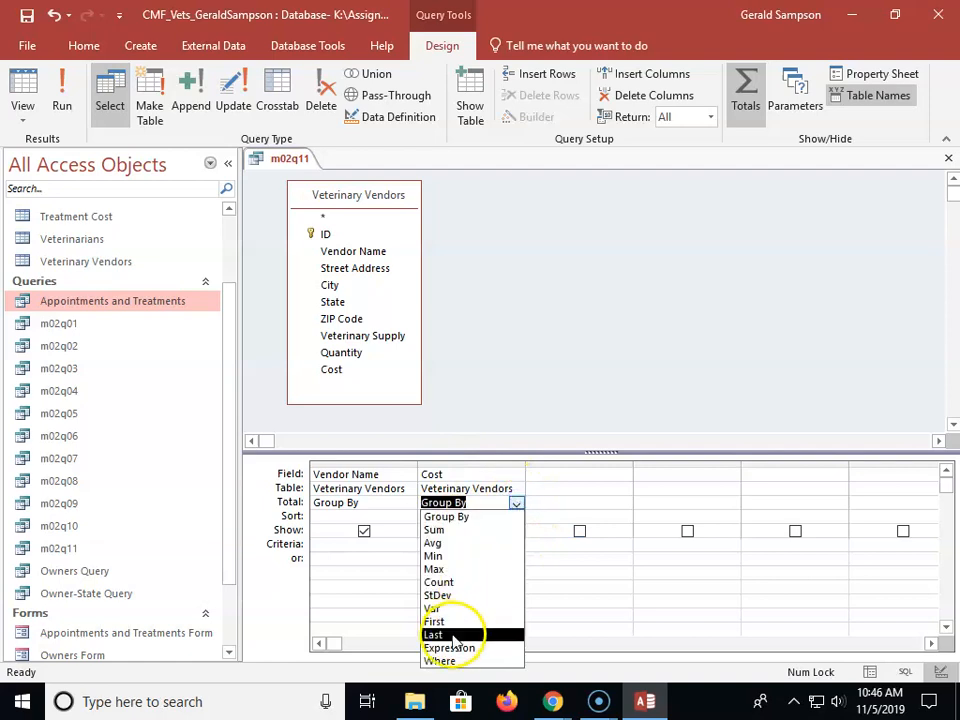
{"action": "left_click", "coordinate": [466, 541]}
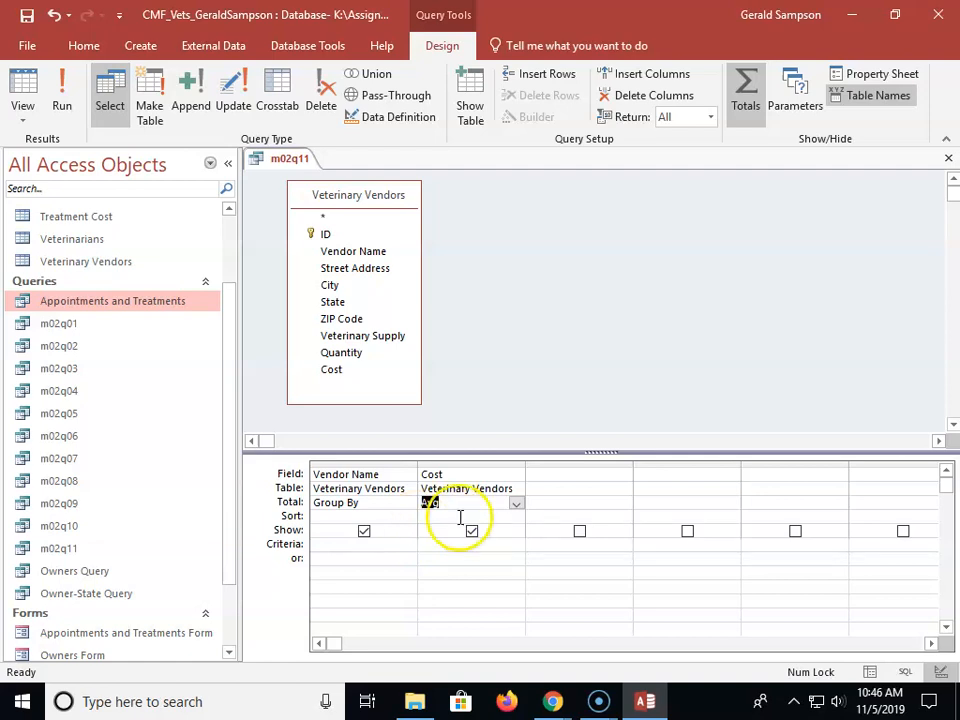
{"action": "left_click", "coordinate": [62, 92]}
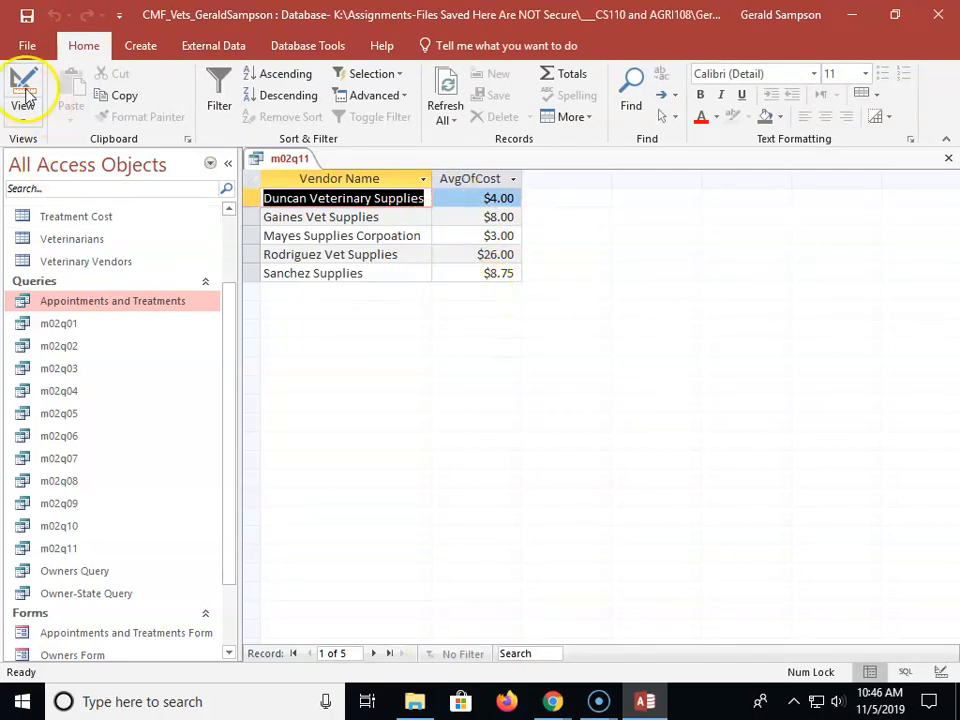
Save the grouped query as a new query object named m02q12 and close it.
{"action": "left_click", "coordinate": [27, 45]}
{"action": "left_click", "coordinate": [47, 231]}
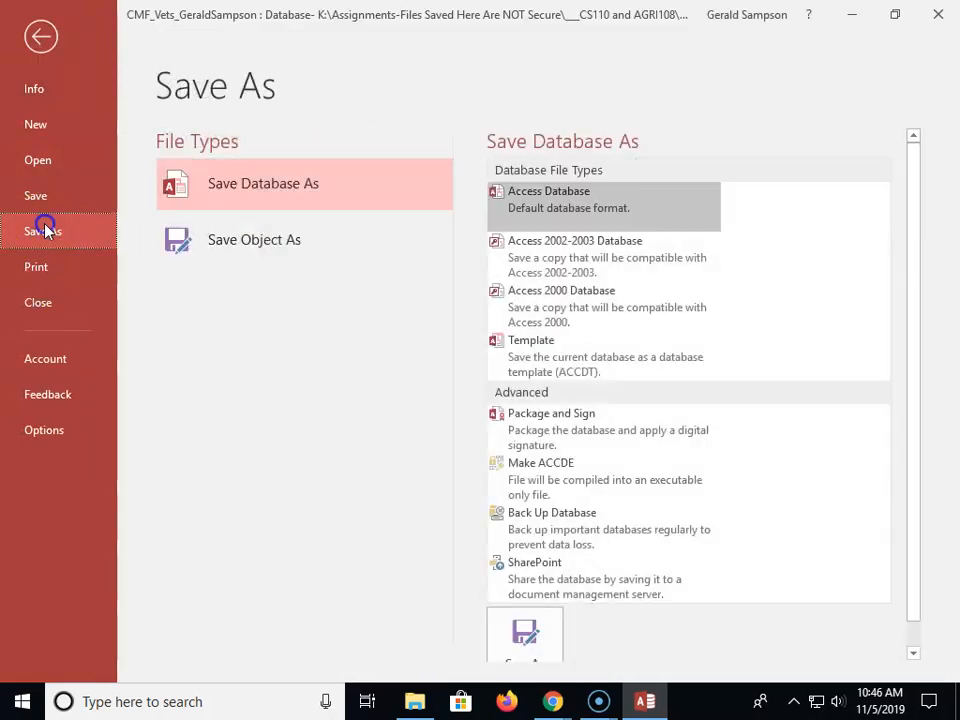
{"action": "left_click", "coordinate": [257, 238]}
{"action": "left_click", "coordinate": [507, 386]}
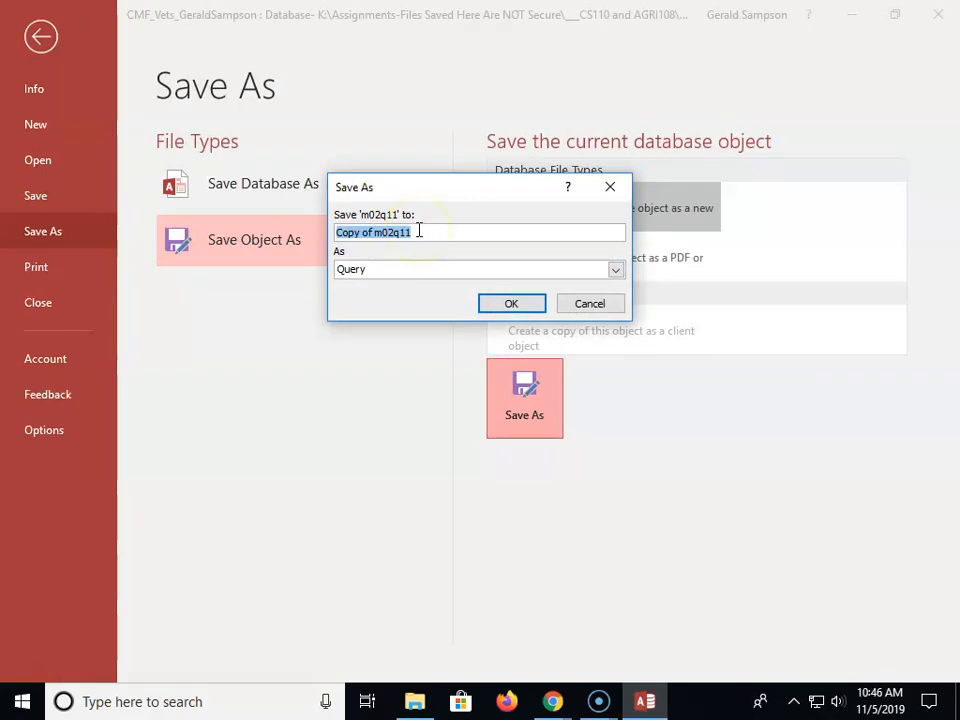
{"action": "type", "text": "m02q12"}
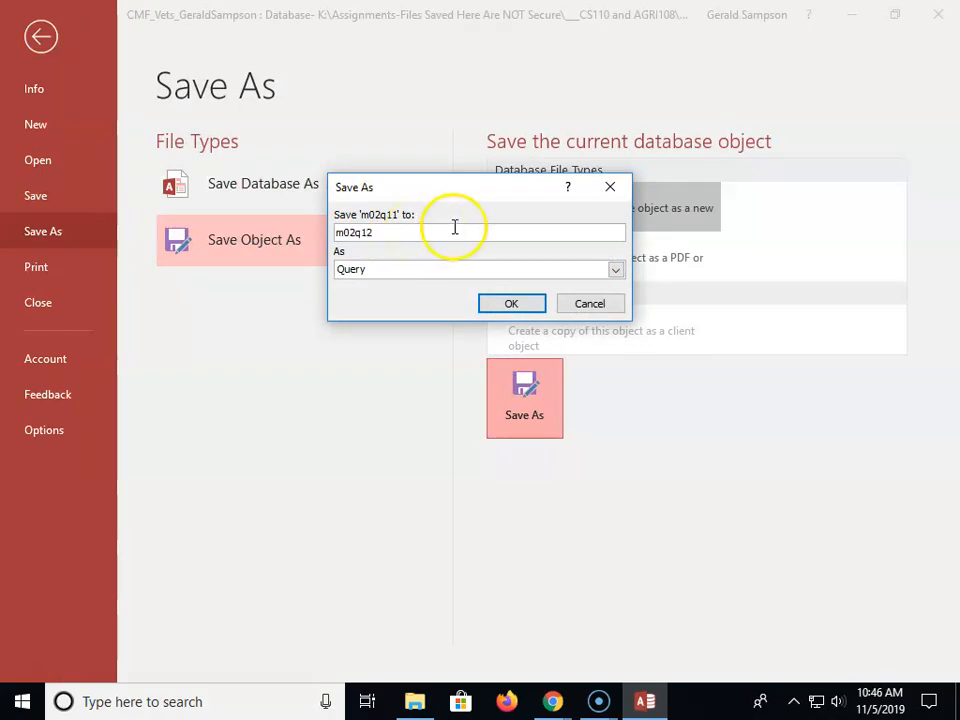
{"action": "left_click", "coordinate": [513, 305]}
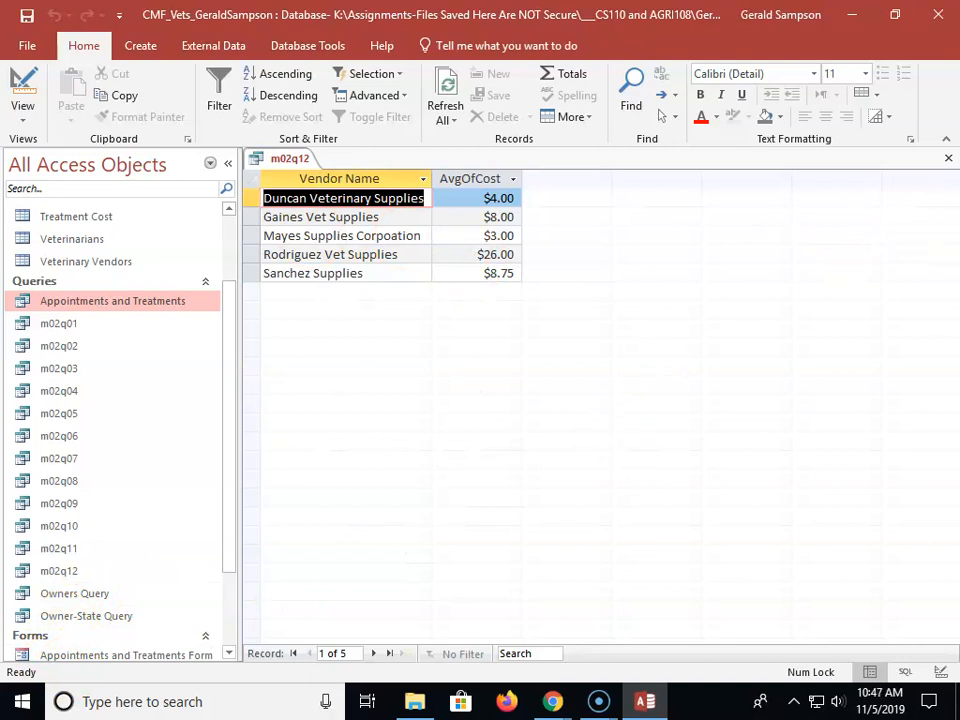
{"action": "left_click", "coordinate": [943, 165]}
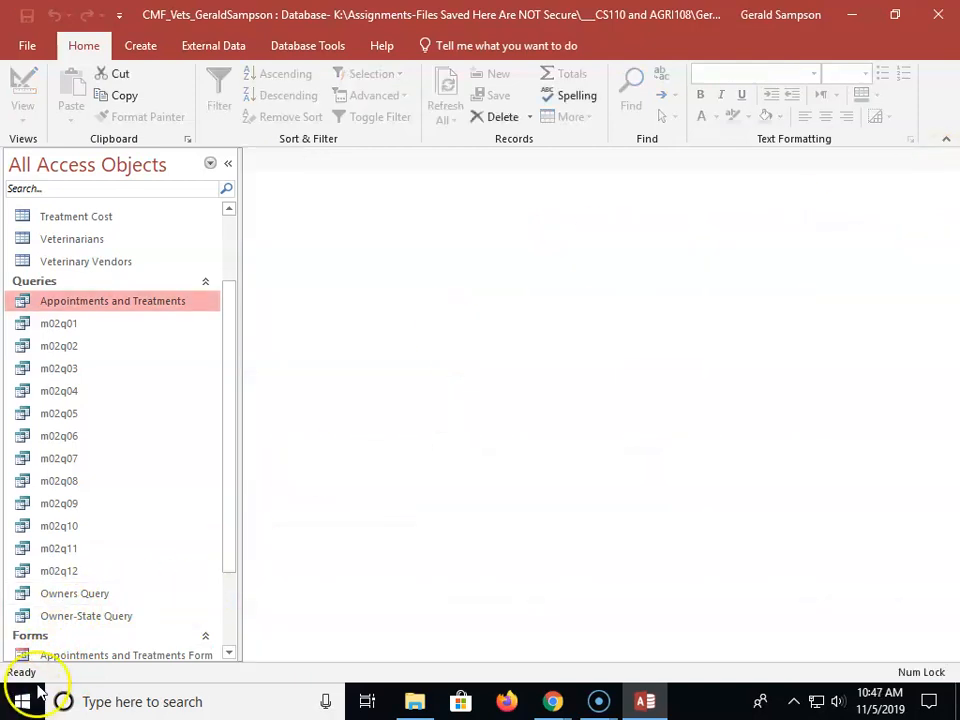
Start a Crosstab Query Wizard query and base it on the Veterinary Vendors table.
{"action": "scroll", "coordinate": [30, 675], "scroll_direction": "down", "scroll_amount": 3}
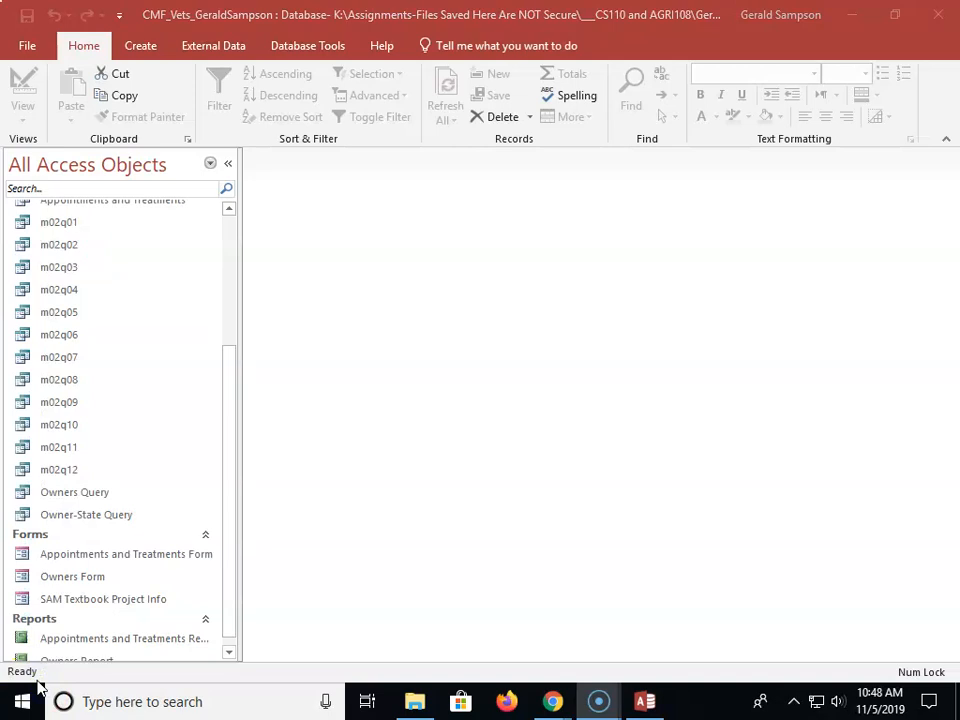
{"action": "left_click", "coordinate": [139, 47]}
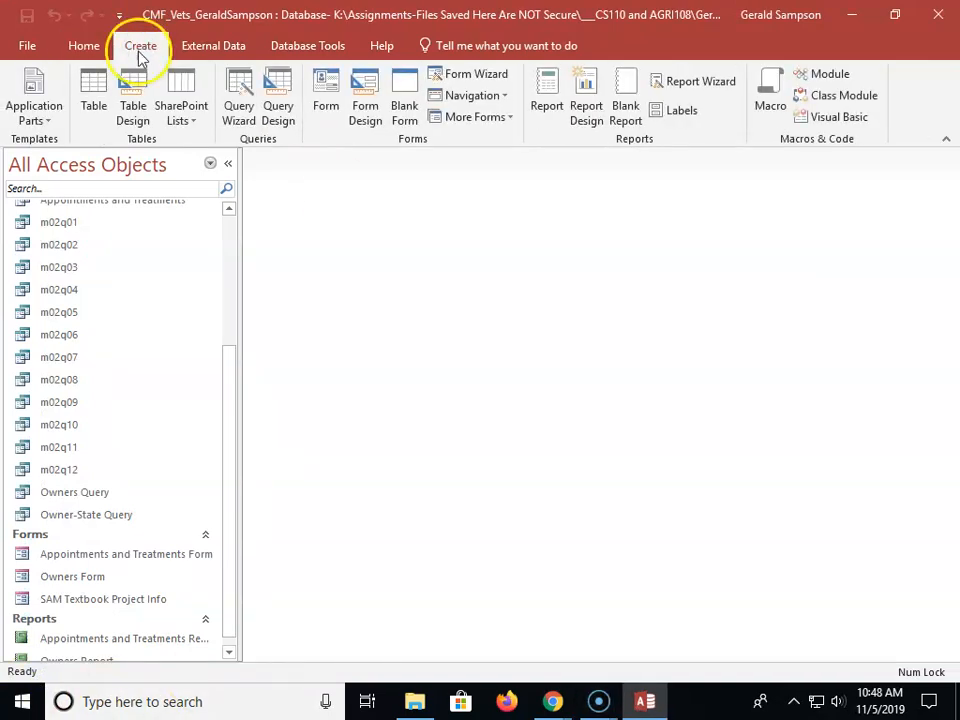
{"action": "left_click", "coordinate": [244, 110]}
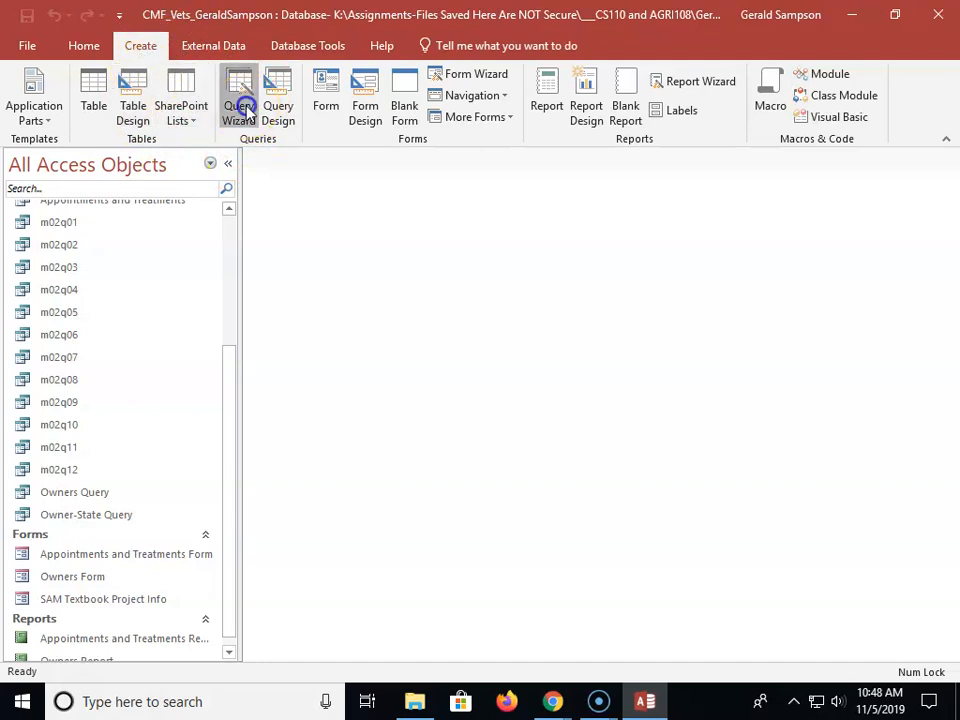
{"action": "left_click", "coordinate": [583, 210]}
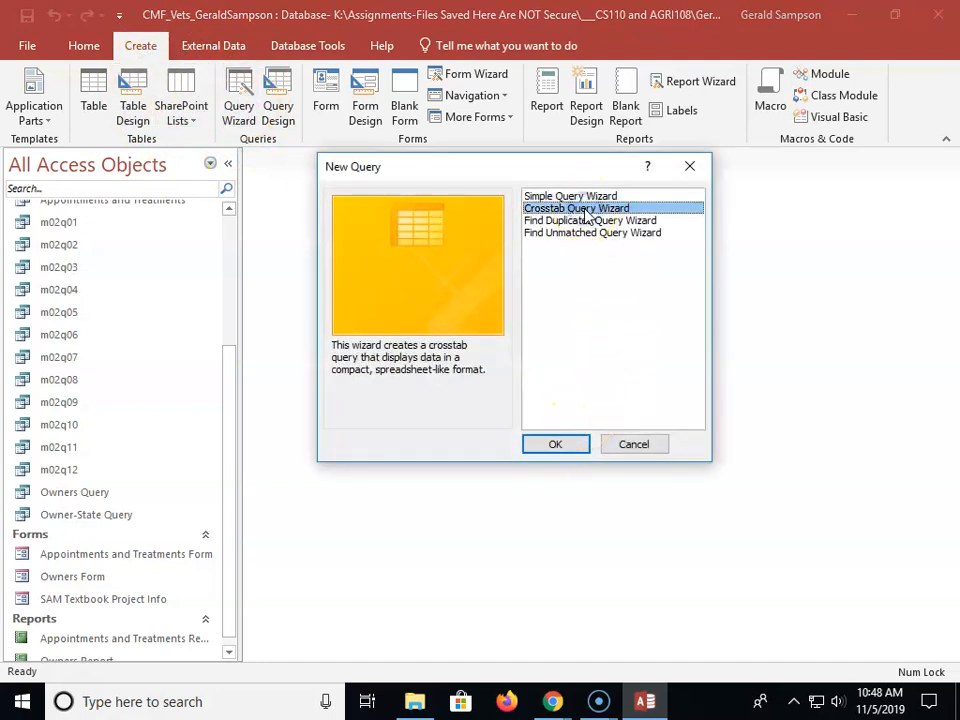
{"action": "left_click", "coordinate": [568, 444]}
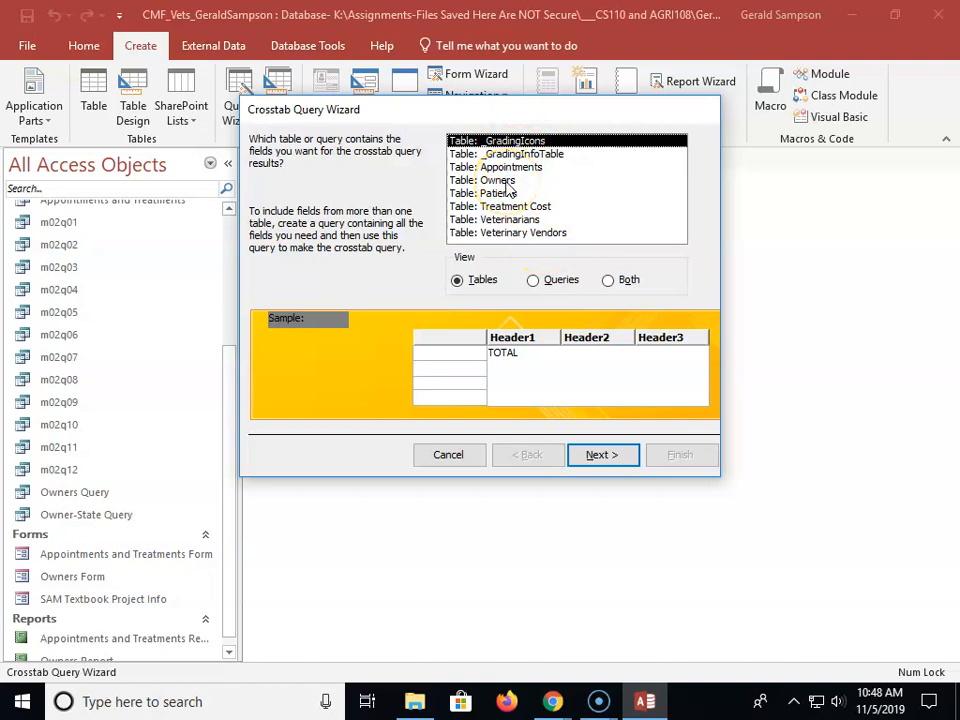
{"action": "left_click", "coordinate": [505, 233]}
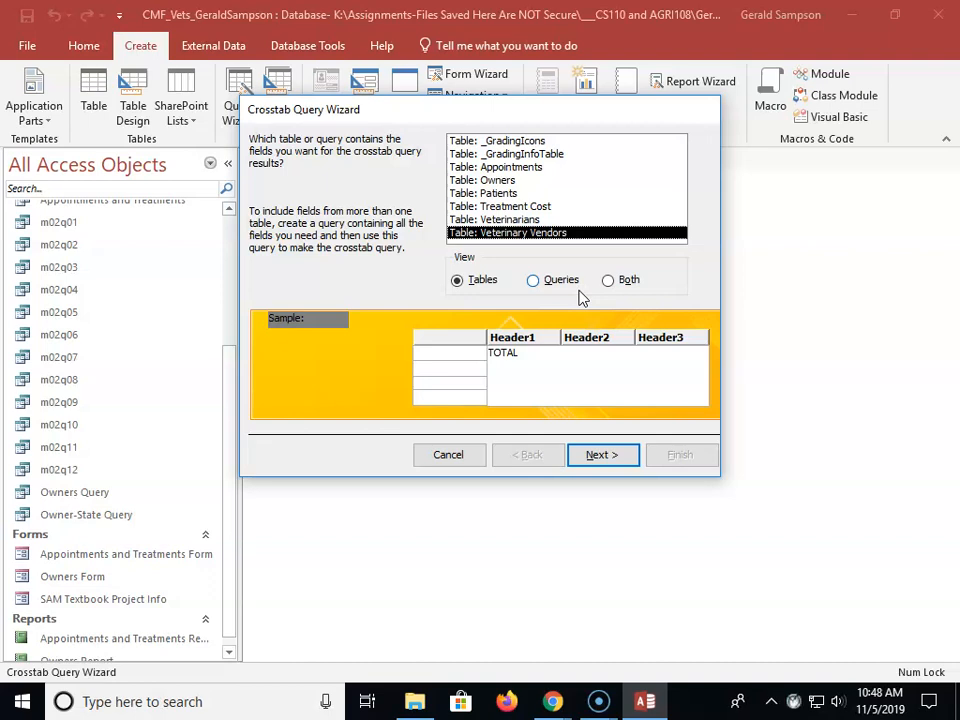
{"action": "left_click", "coordinate": [624, 455]}
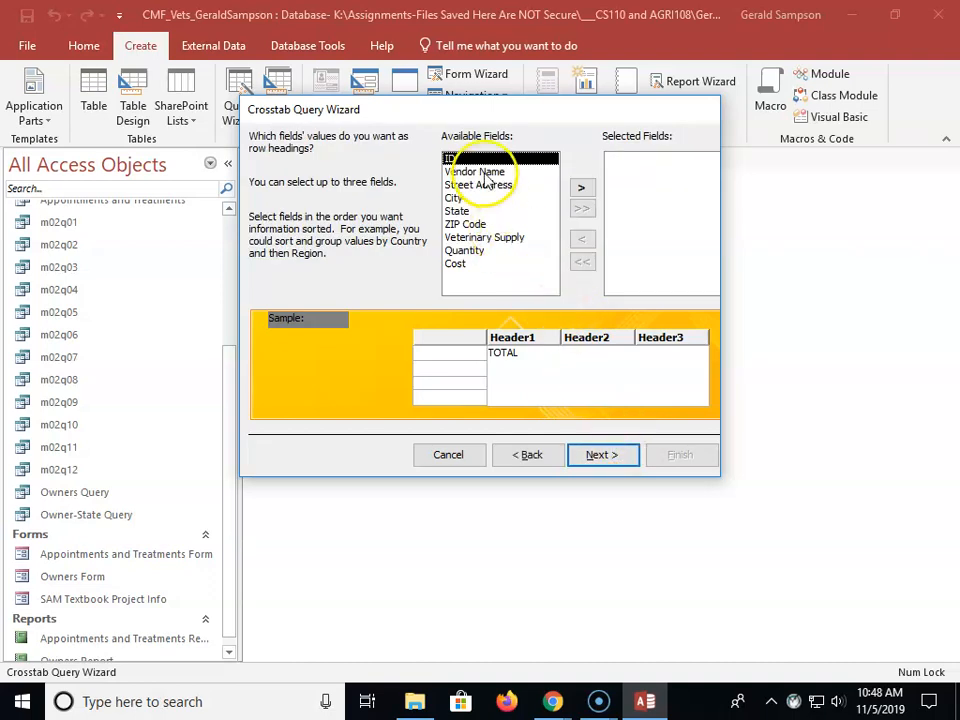
Use State for the crosstab's row headings and Vendor Name for its column headings.
{"action": "left_click", "coordinate": [470, 212]}
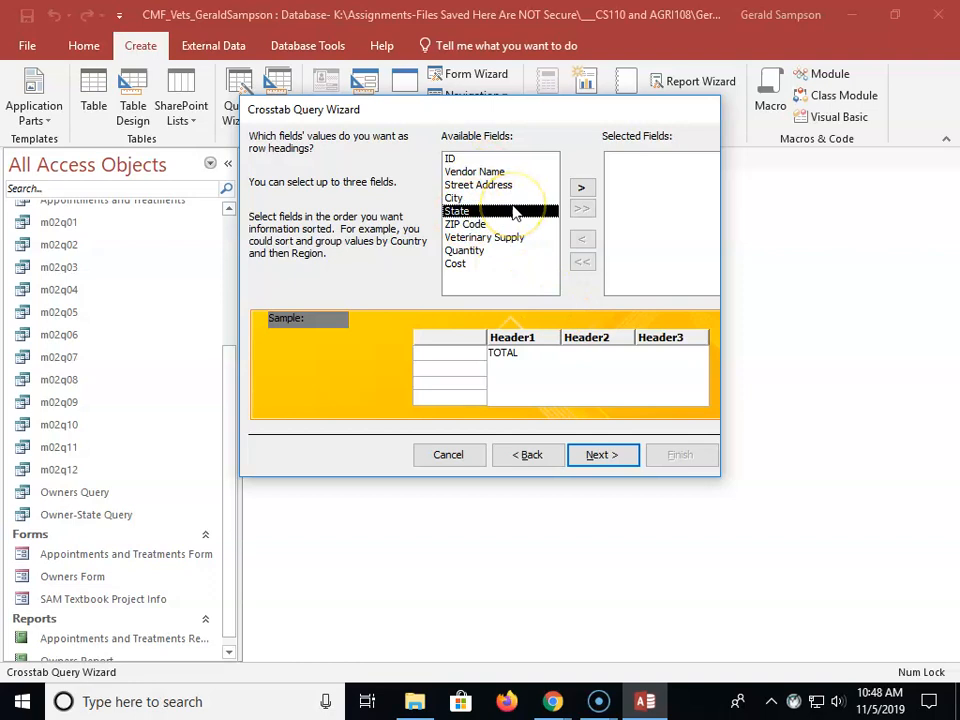
{"action": "left_click", "coordinate": [581, 188]}
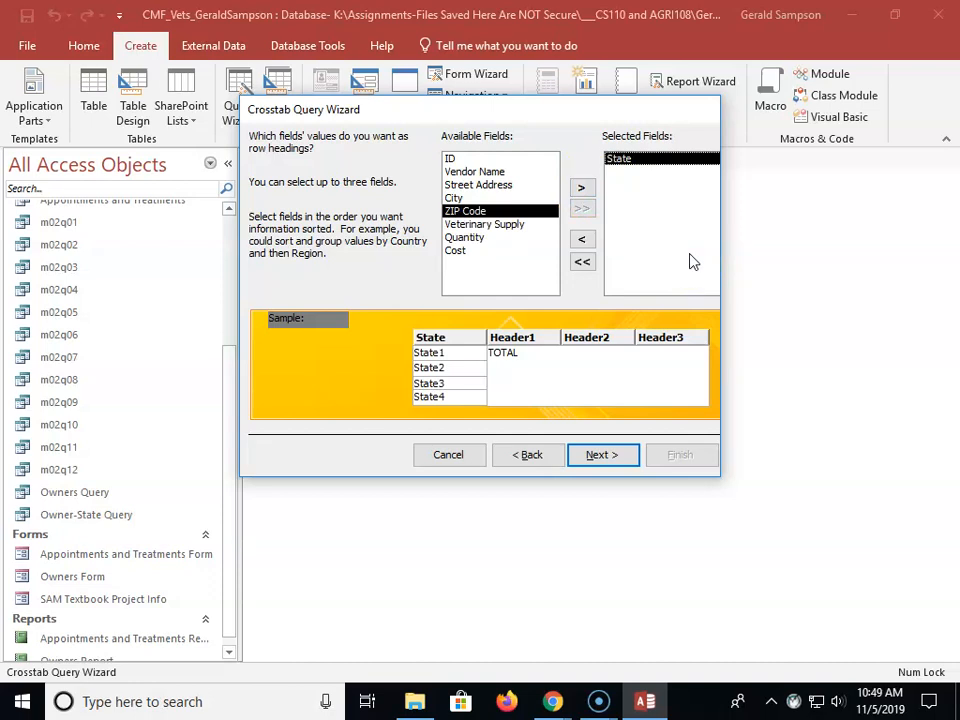
{"action": "left_click", "coordinate": [605, 455]}
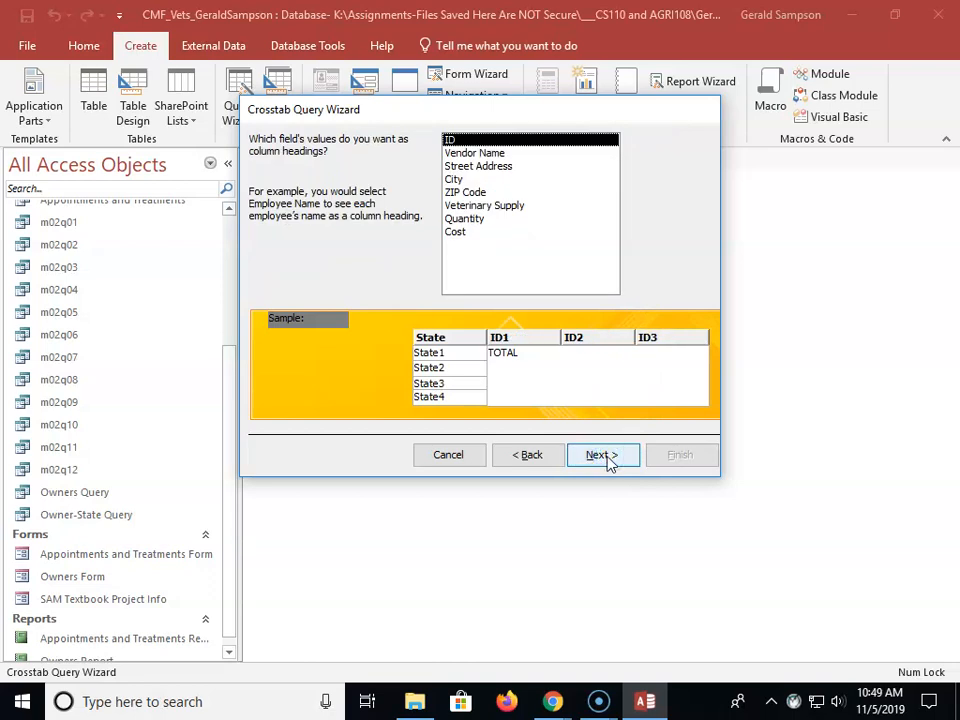
{"action": "left_click", "coordinate": [493, 153]}
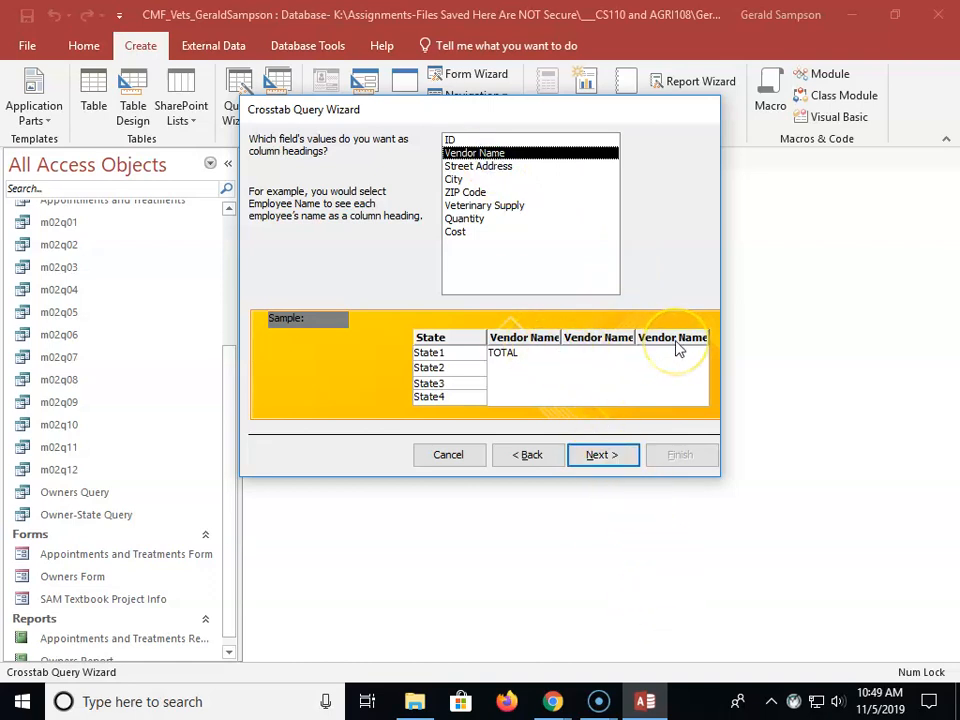
Calculate the Sum of Cost with row sums in the crosstab and finish it as Veterinary Vendors_Crosstab, opened for viewing.
{"action": "left_click", "coordinate": [615, 455]}
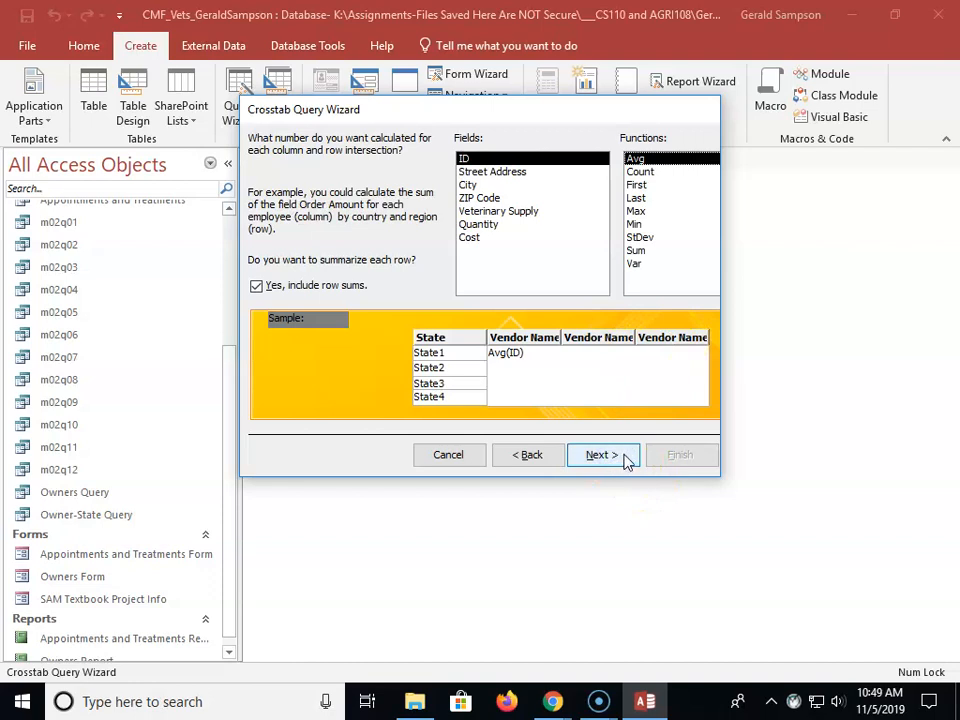
{"action": "left_click", "coordinate": [469, 237]}
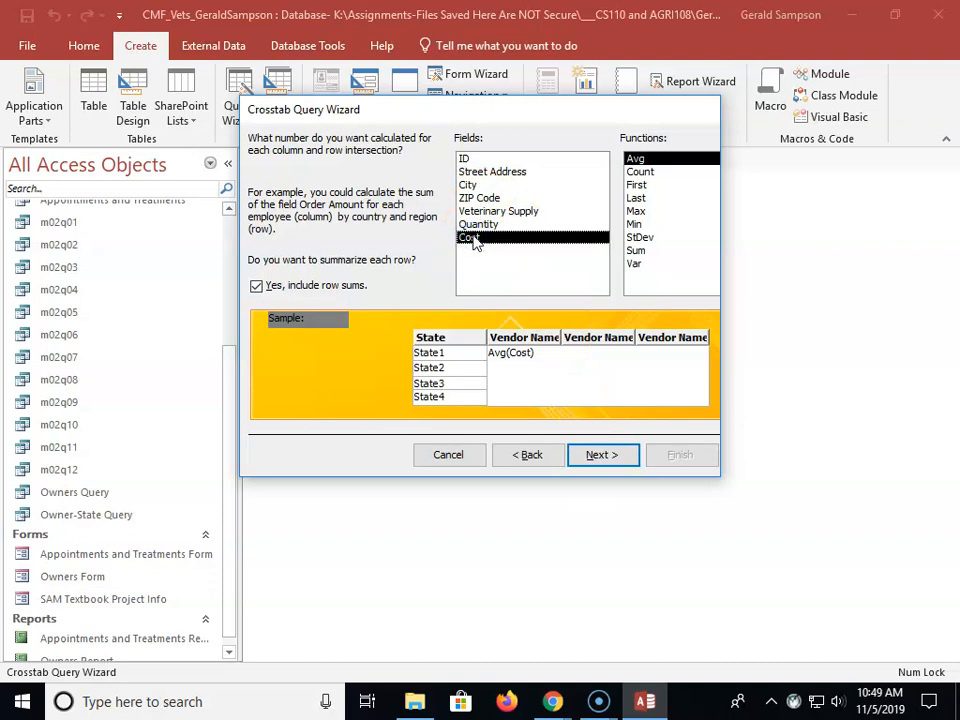
{"action": "left_click", "coordinate": [634, 251]}
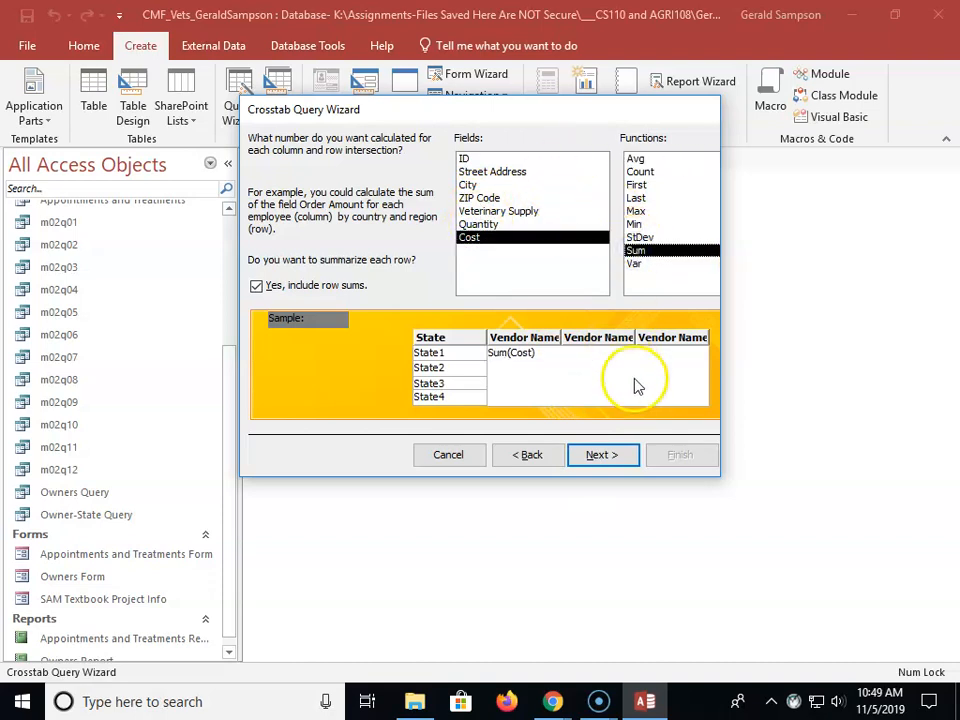
{"action": "left_click", "coordinate": [613, 455]}
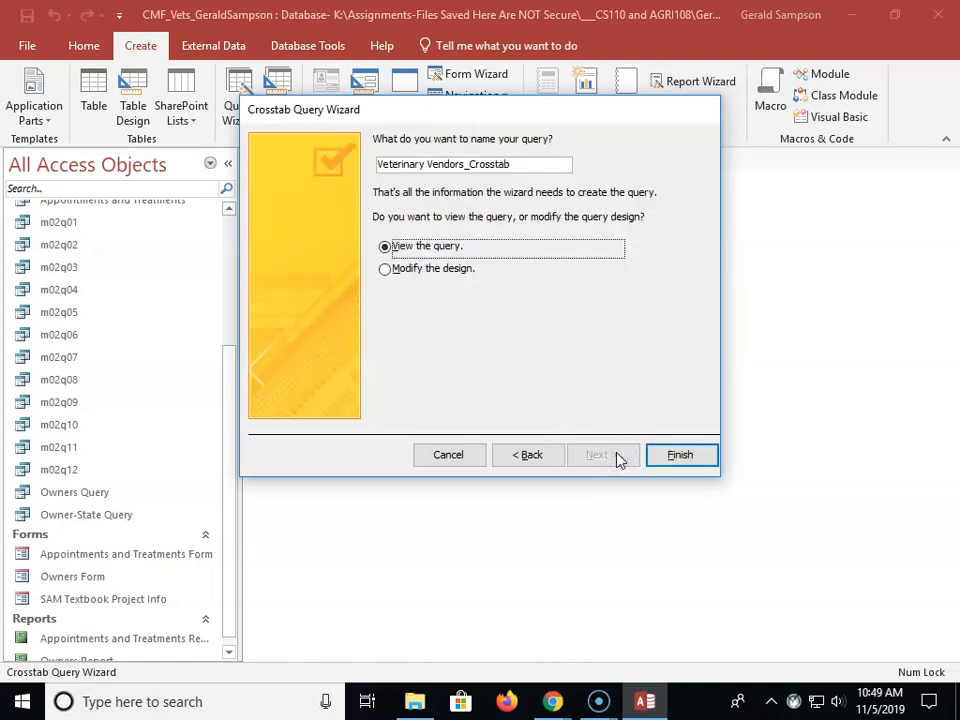
{"action": "left_click", "coordinate": [610, 458]}
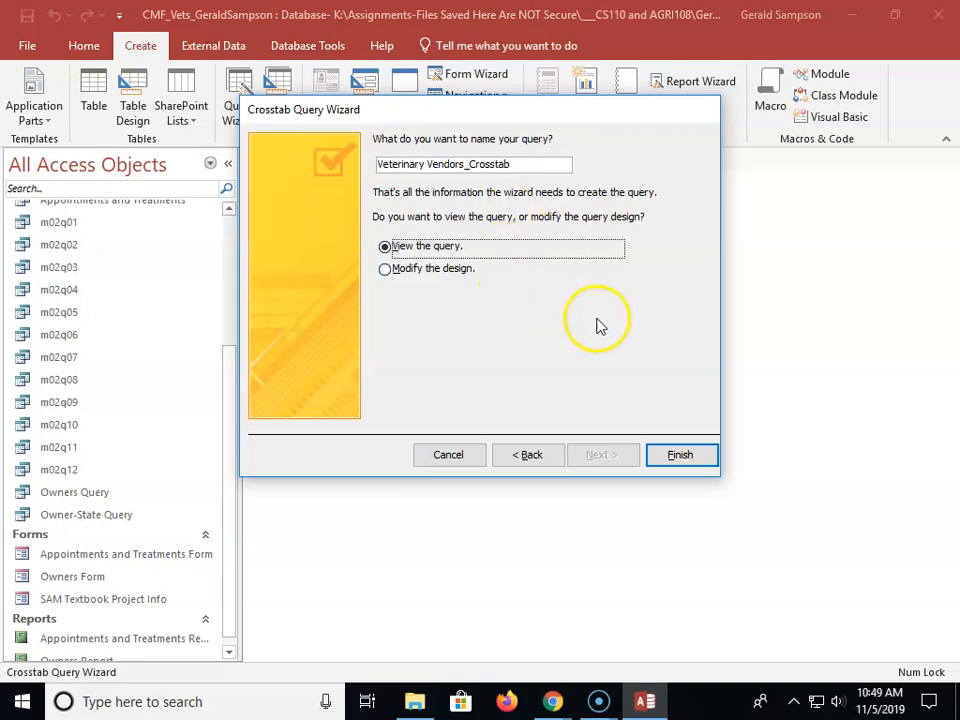
{"action": "left_click", "coordinate": [671, 456]}
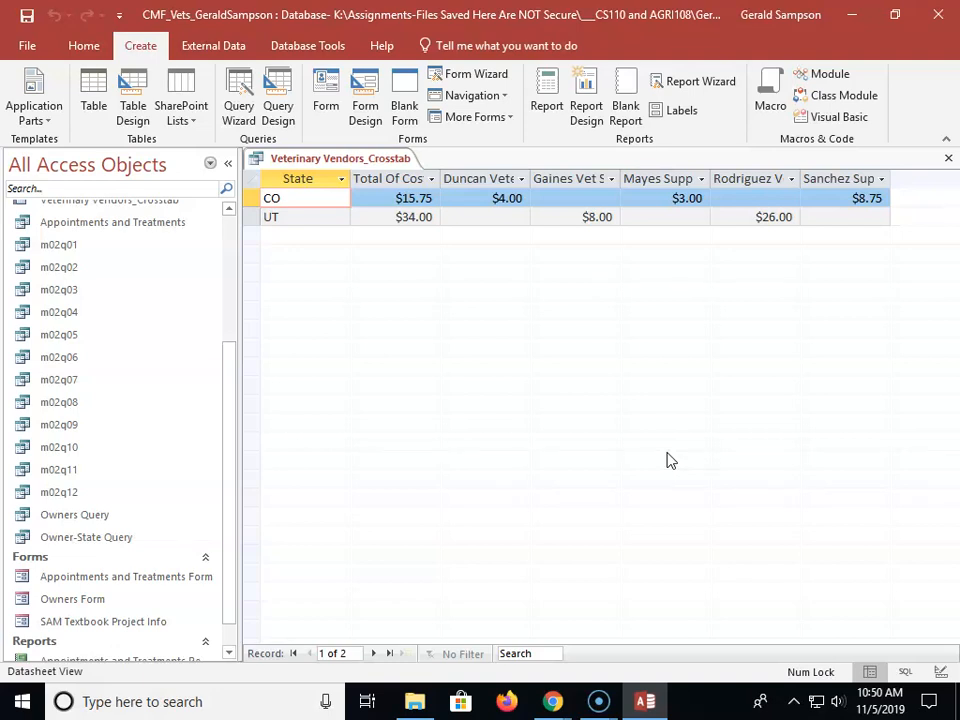
Close the Veterinary Vendors_Crosstab results and exit the CMF Vets database.
{"action": "left_click", "coordinate": [946, 159]}
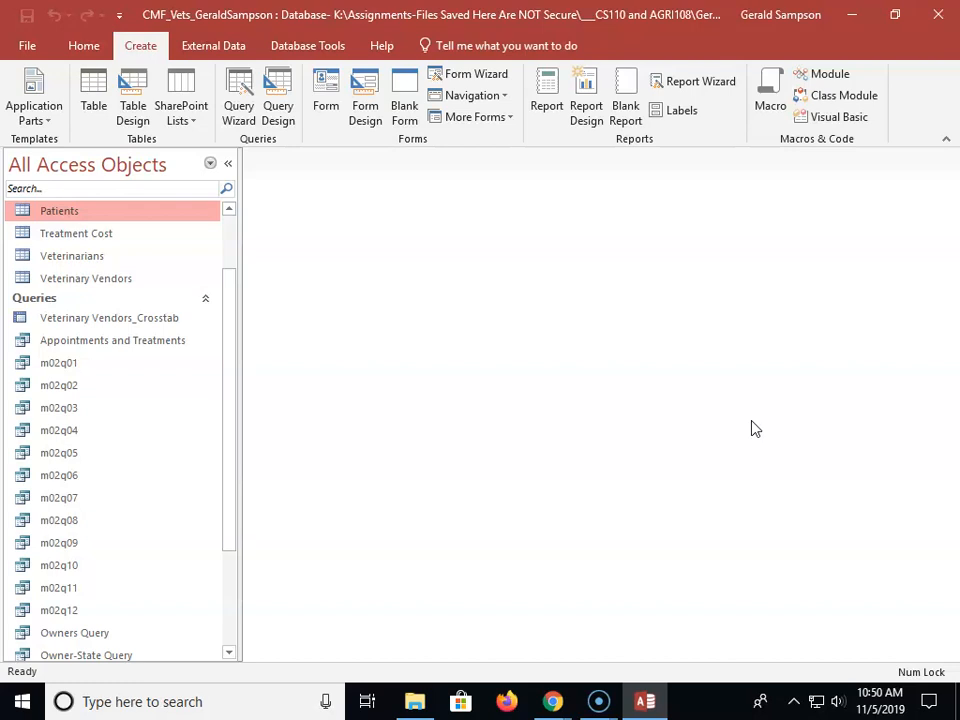
{"action": "scroll", "coordinate": [130, 488], "scroll_direction": "down", "scroll_amount": 2}
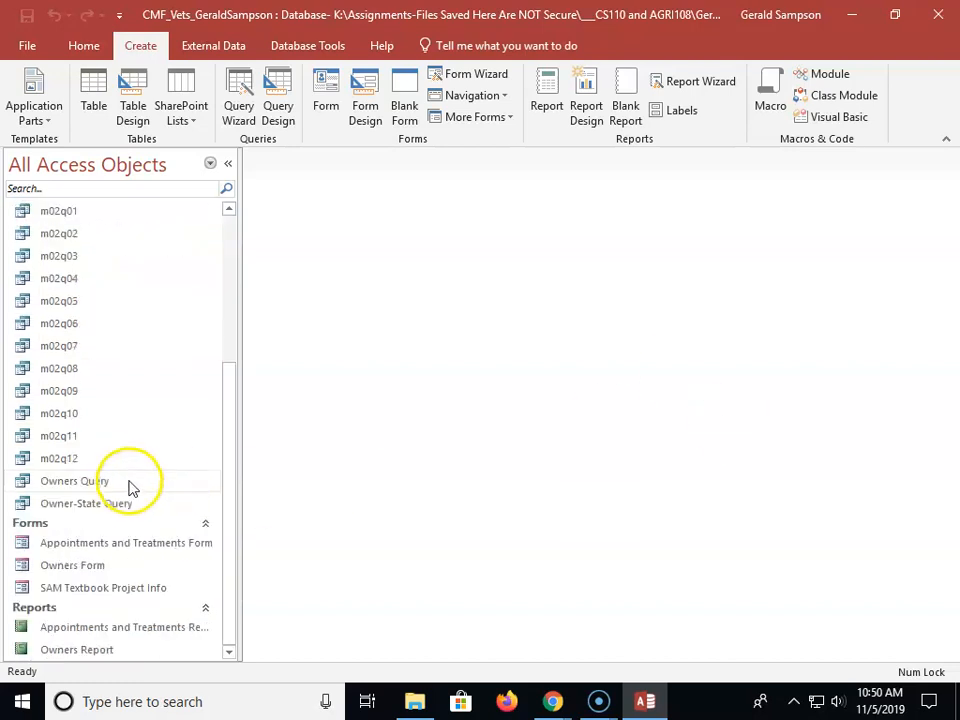
{"action": "scroll", "coordinate": [130, 432], "scroll_direction": "up", "scroll_amount": 1}
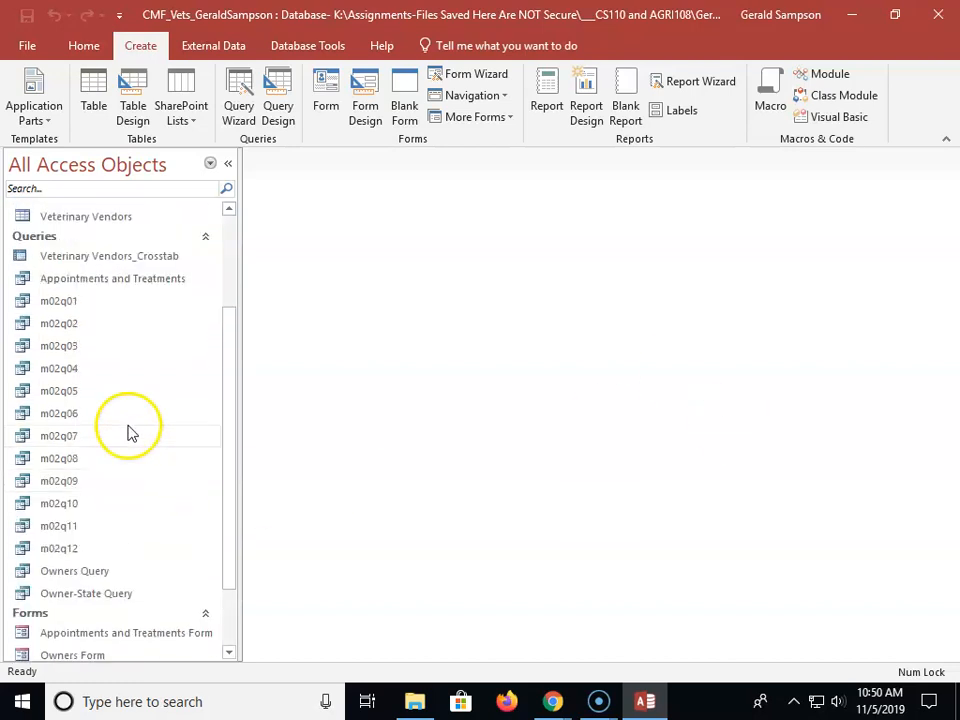
{"action": "left_click", "coordinate": [936, 17]}
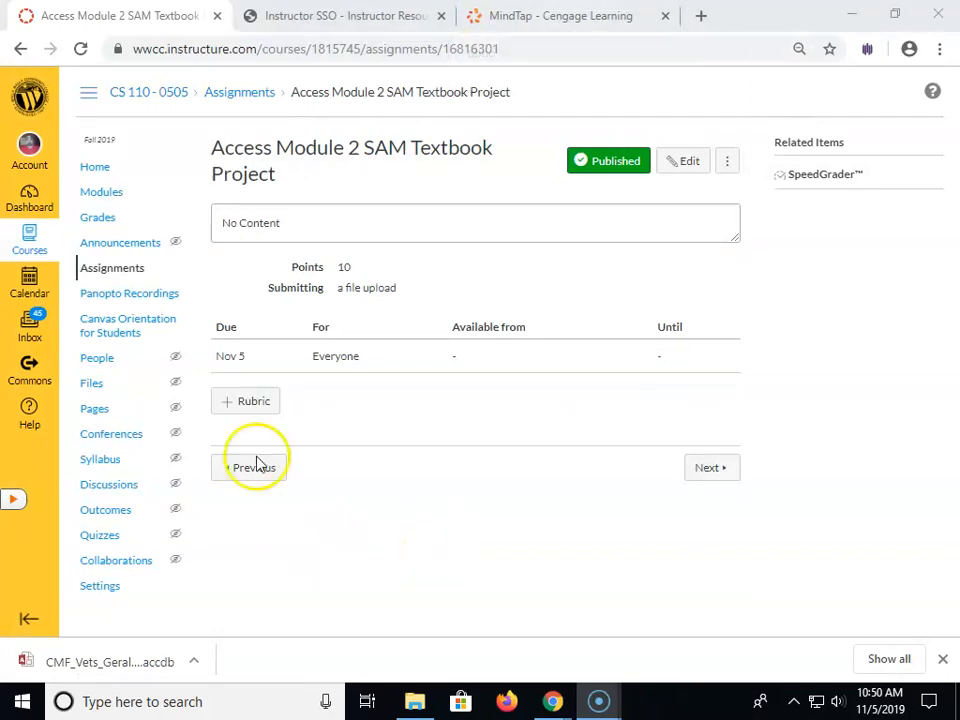
Switch to MindTap in the browser, leave the Module 3 project and open the Access Module 2 SAM Textbook Project.
{"action": "left_click", "coordinate": [548, 16]}
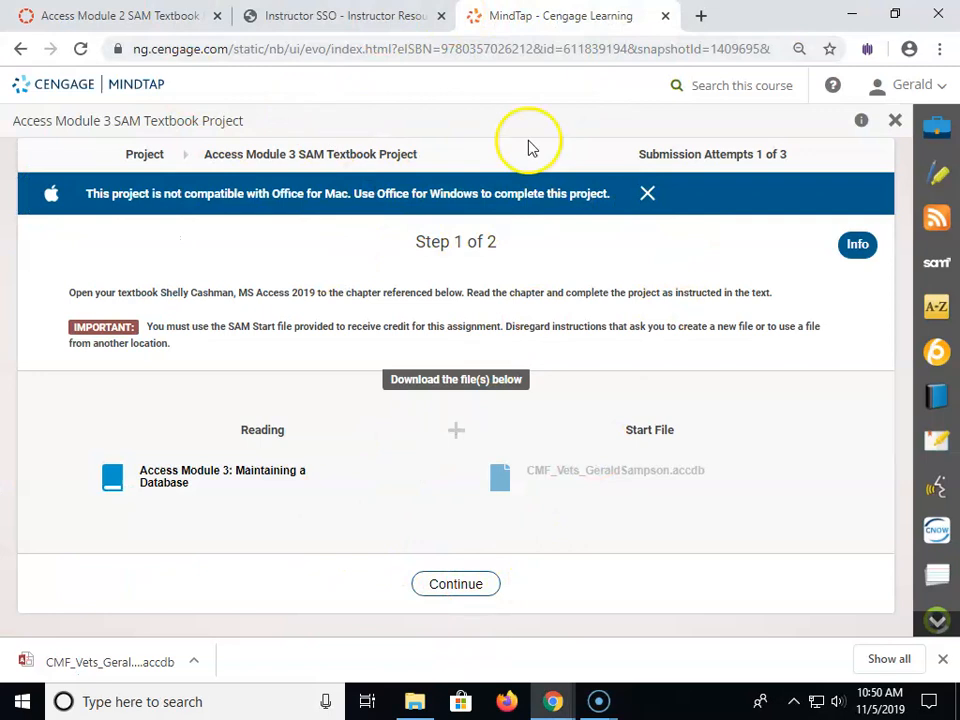
{"action": "left_click", "coordinate": [895, 120]}
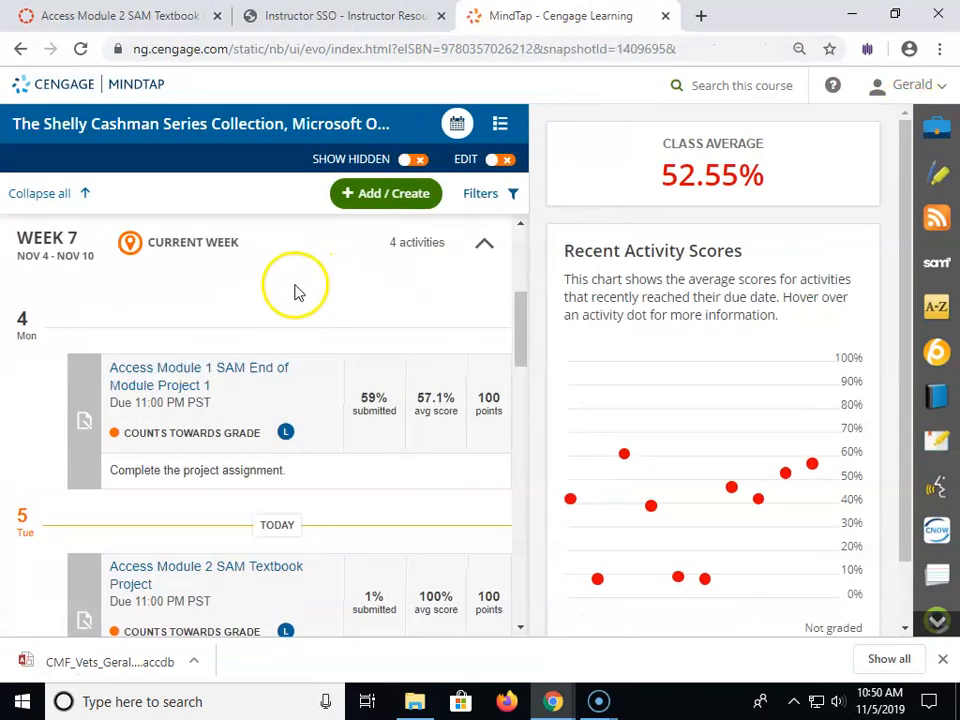
{"action": "scroll", "coordinate": [295, 290], "scroll_direction": "down", "scroll_amount": 6}
{"action": "scroll", "coordinate": [334, 557], "scroll_direction": "up", "scroll_amount": 2}
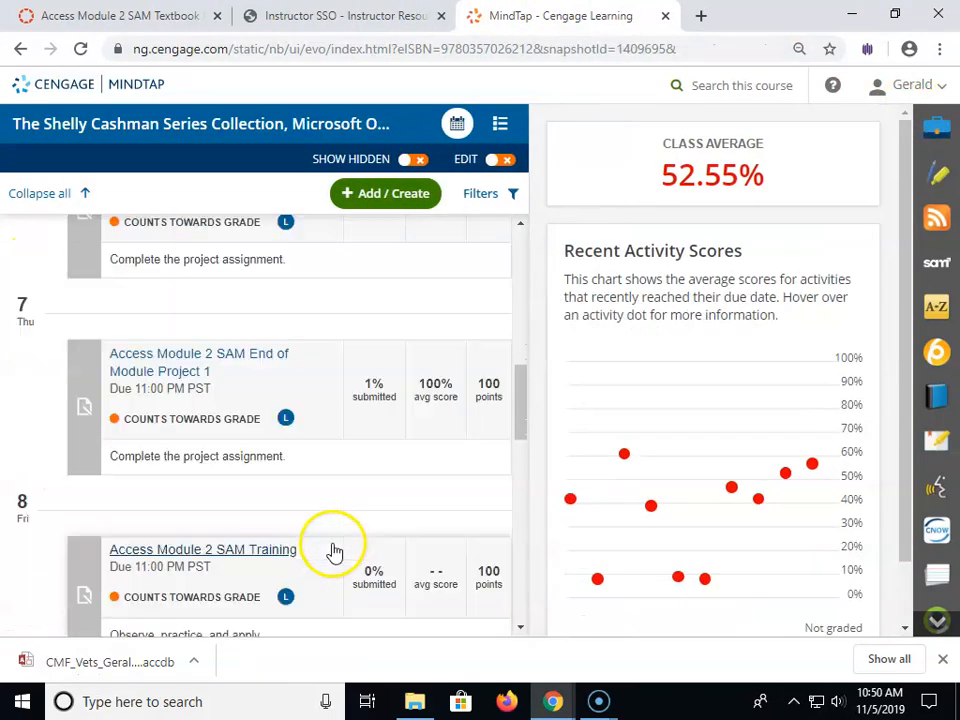
{"action": "scroll", "coordinate": [261, 489], "scroll_direction": "down", "scroll_amount": 4}
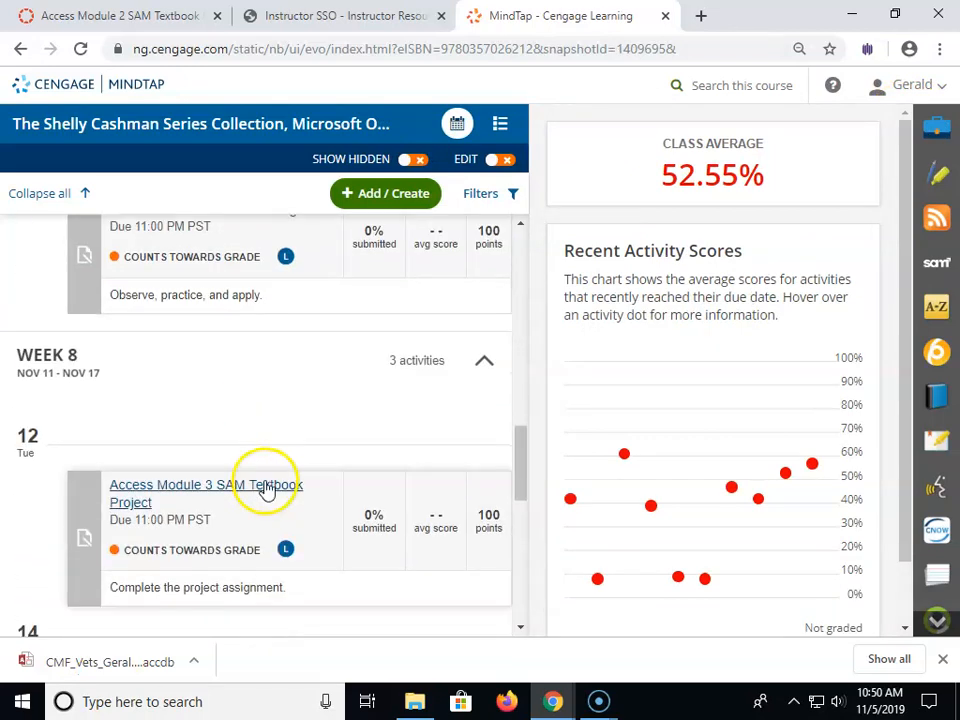
{"action": "scroll", "coordinate": [266, 489], "scroll_direction": "up", "scroll_amount": 3}
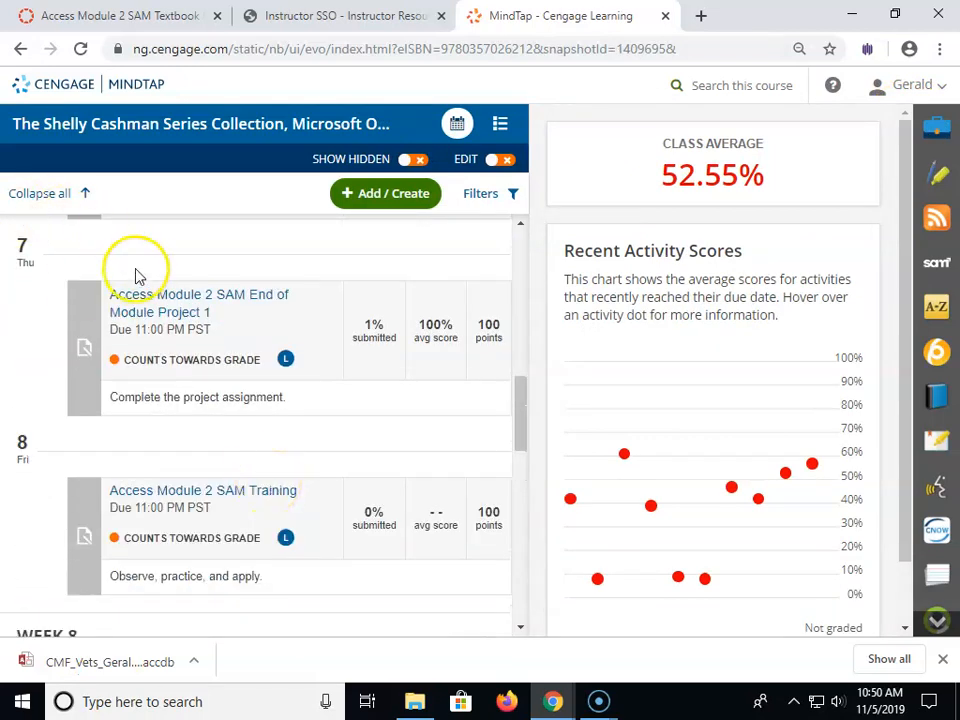
{"action": "scroll", "coordinate": [140, 320], "scroll_direction": "up", "scroll_amount": 2}
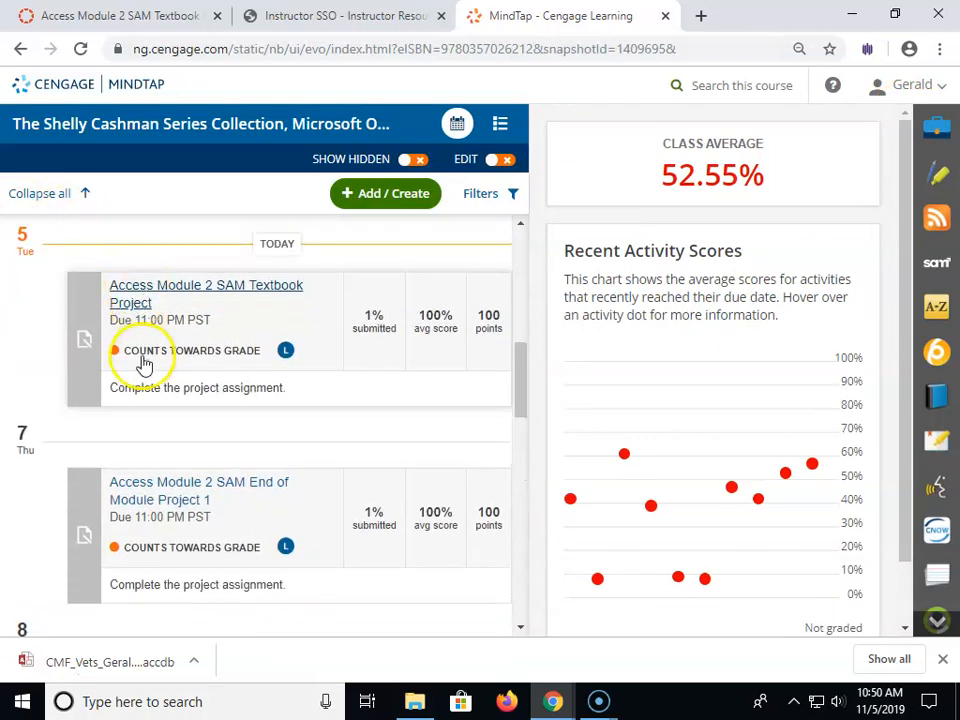
{"action": "left_click", "coordinate": [215, 292]}
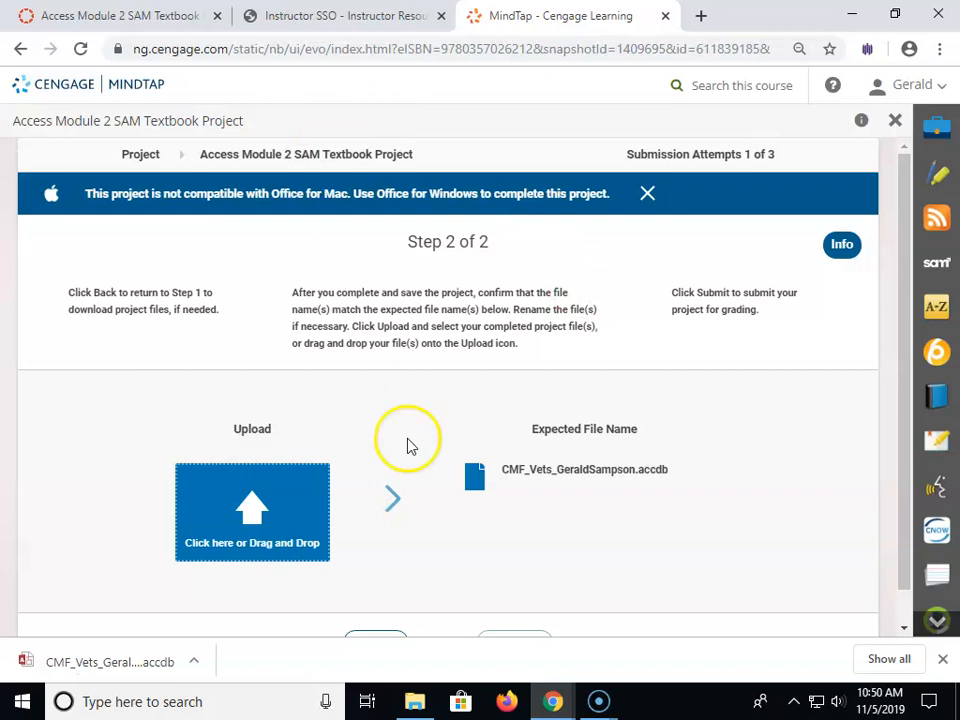
Upload the completed CMF_Vets database file from the Access Chapter 2 folder inside the student's own folder.
{"action": "left_click", "coordinate": [229, 506]}
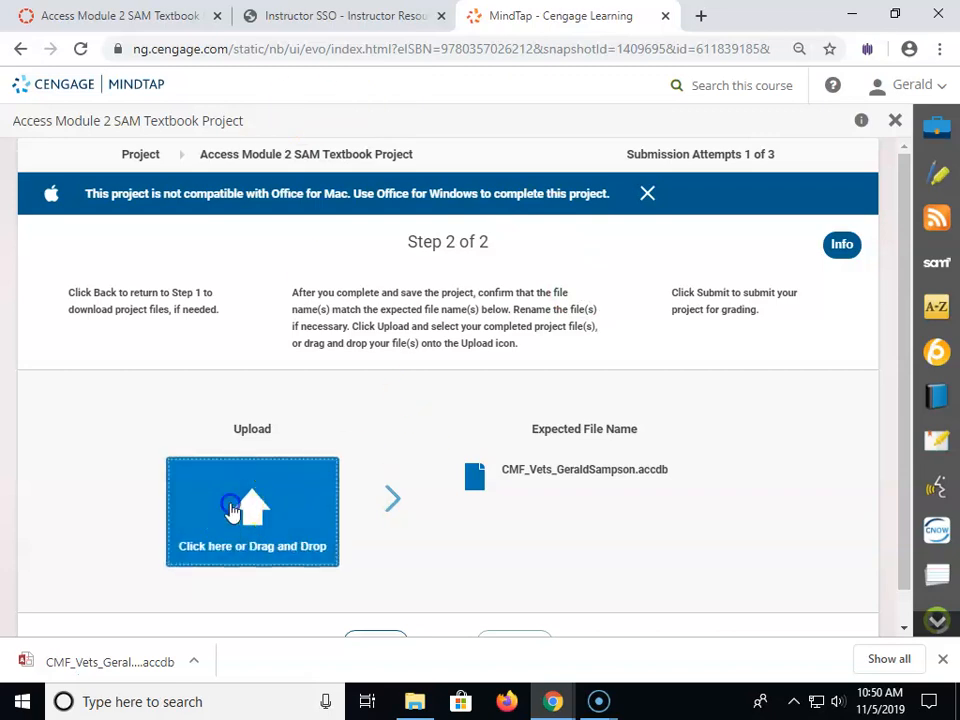
{"action": "left_click_drag", "start_coordinate": [141, 261], "coordinate": [146, 134]}
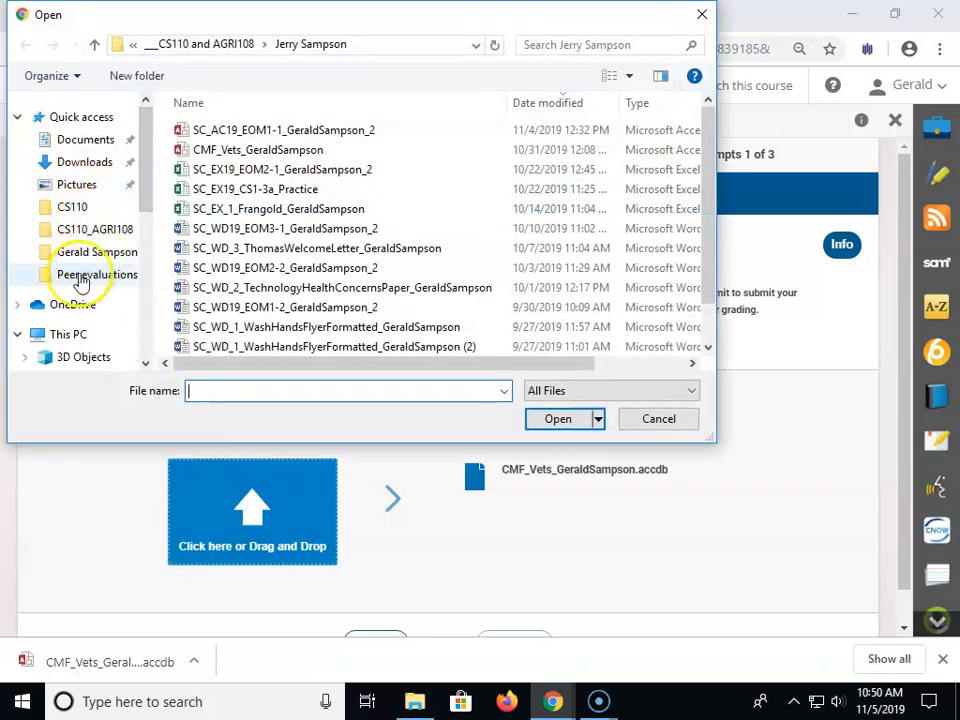
{"action": "left_click", "coordinate": [90, 253]}
{"action": "scroll", "coordinate": [339, 296], "scroll_direction": "down", "scroll_amount": 2}
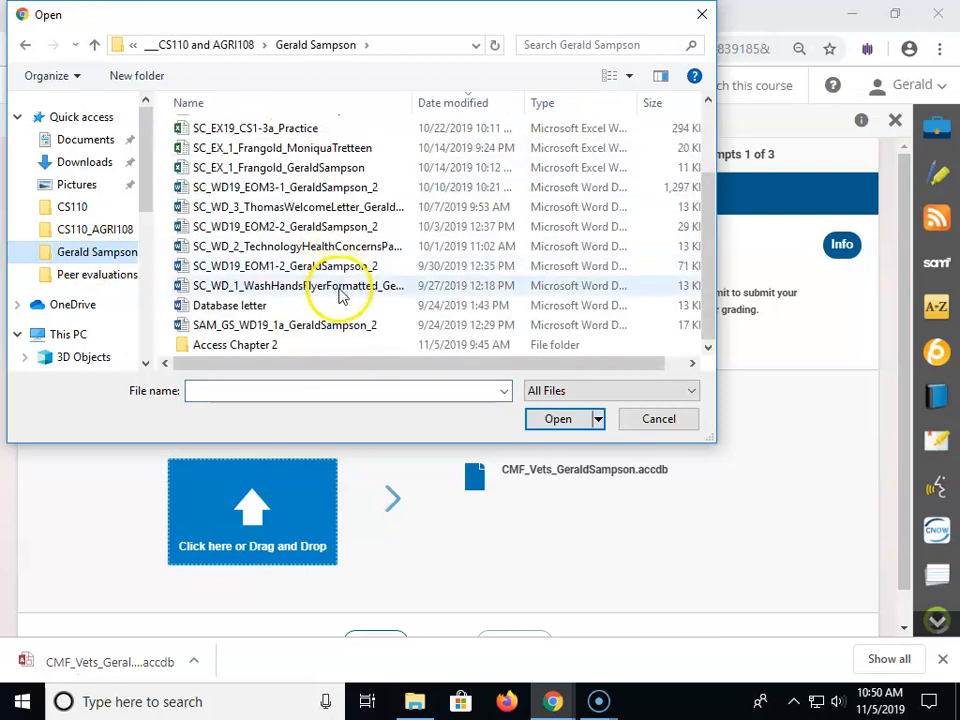
{"action": "double_click", "coordinate": [242, 344]}
{"action": "left_click", "coordinate": [258, 130]}
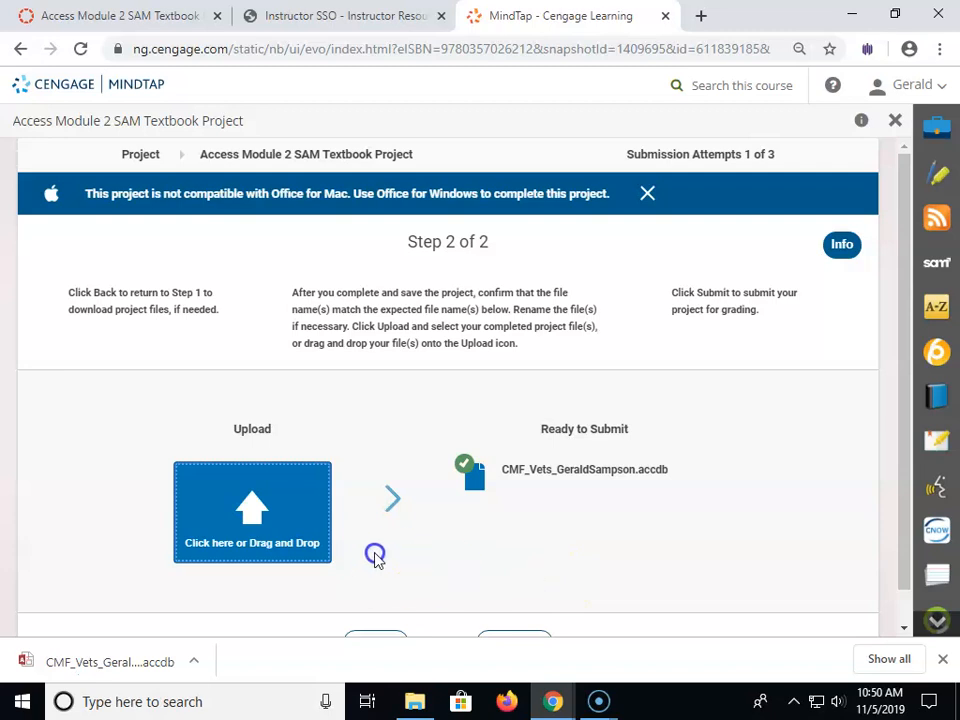
Submit the uploaded Module 2 project for grading and download its report.
{"action": "scroll", "coordinate": [375, 558], "scroll_direction": "down", "scroll_amount": 1}
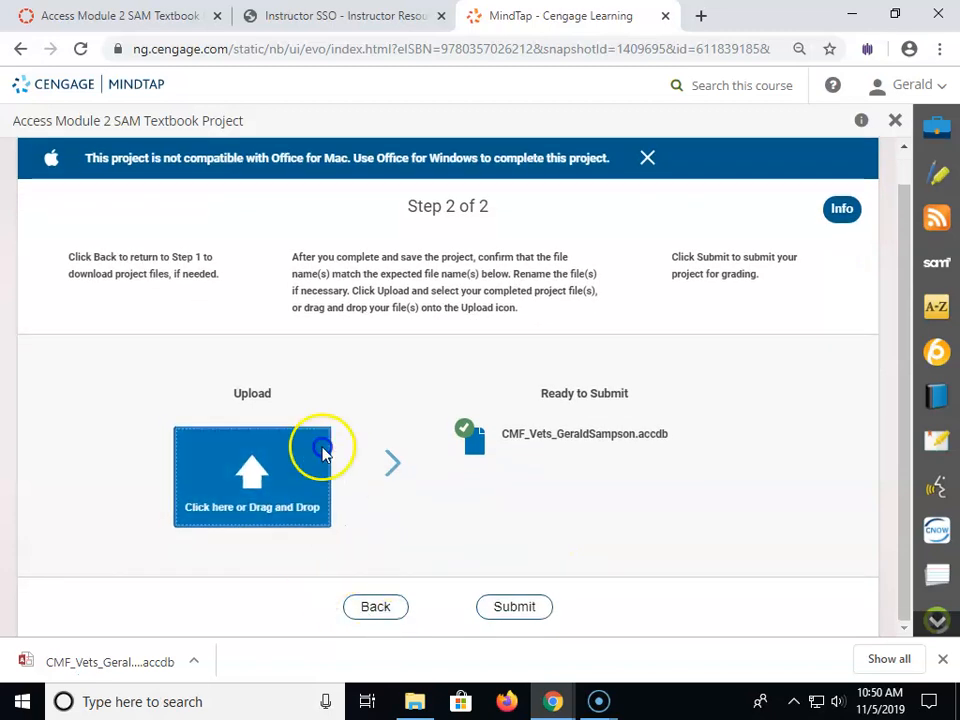
{"action": "left_click", "coordinate": [515, 608]}
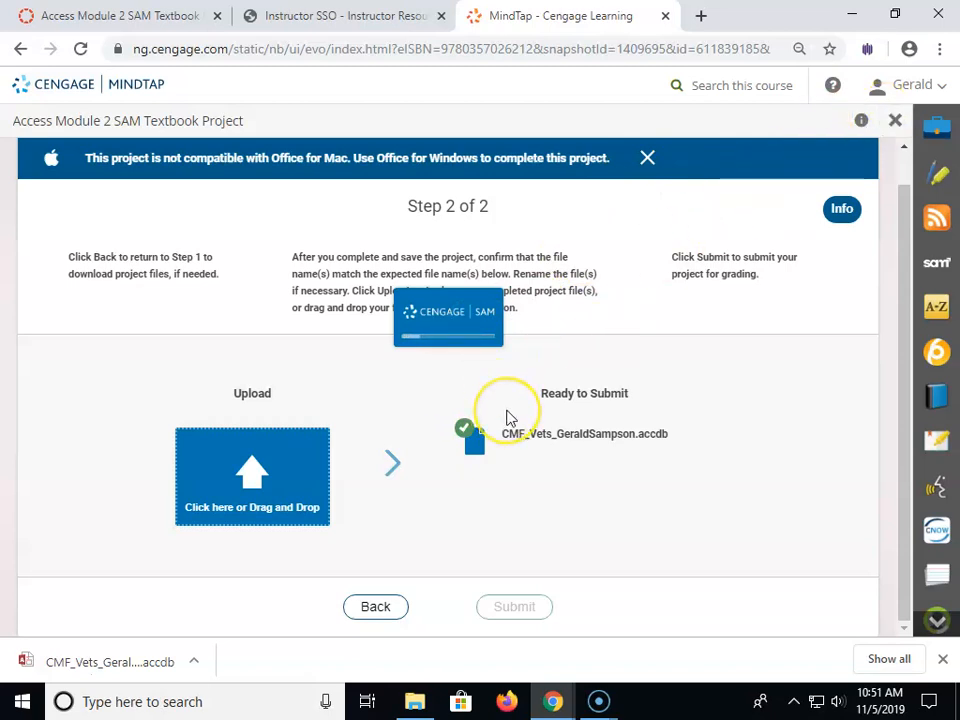
{"action": "left_click", "coordinate": [464, 470]}
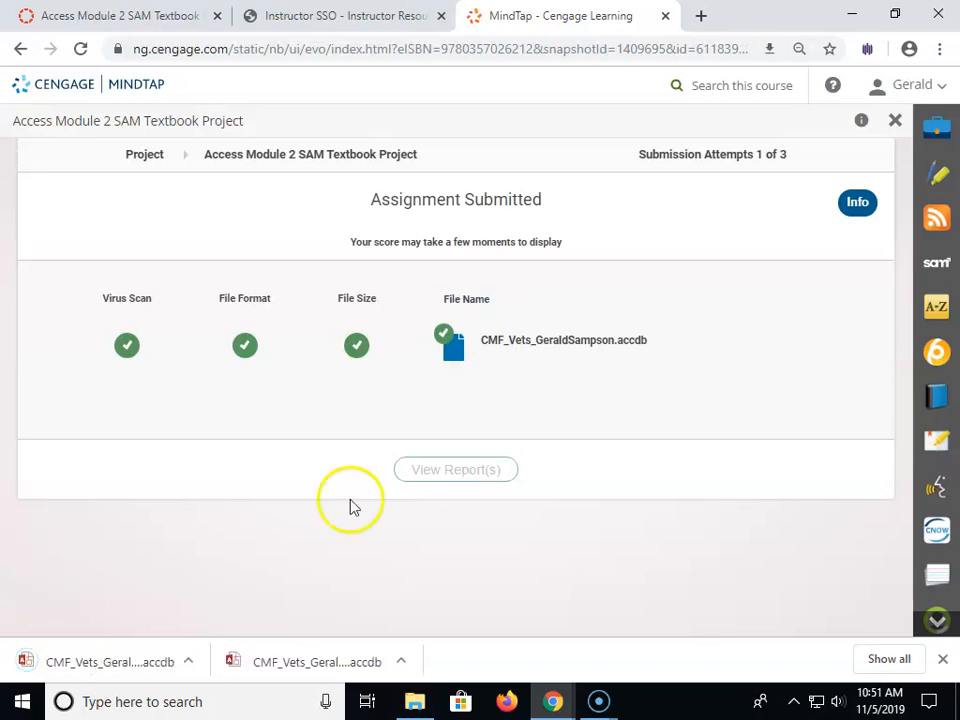
Open the downloaded CMF_Vets report database in Access, maximize its window and enable its content.
{"action": "left_click", "coordinate": [138, 668]}
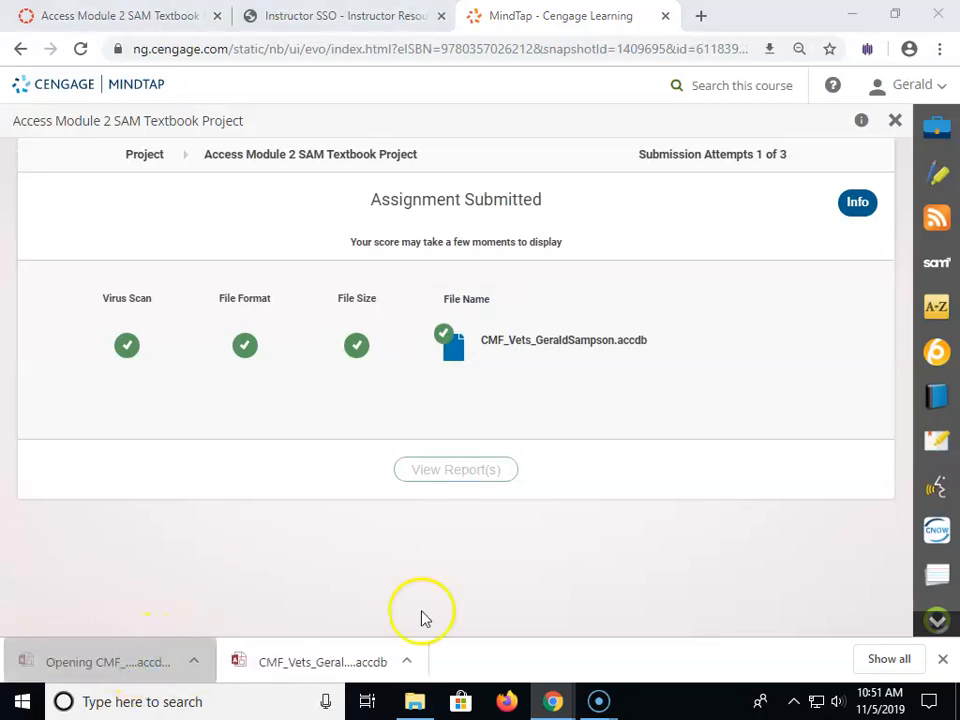
{"action": "left_click_drag", "start_coordinate": [955, 88], "coordinate": [349, 15]}
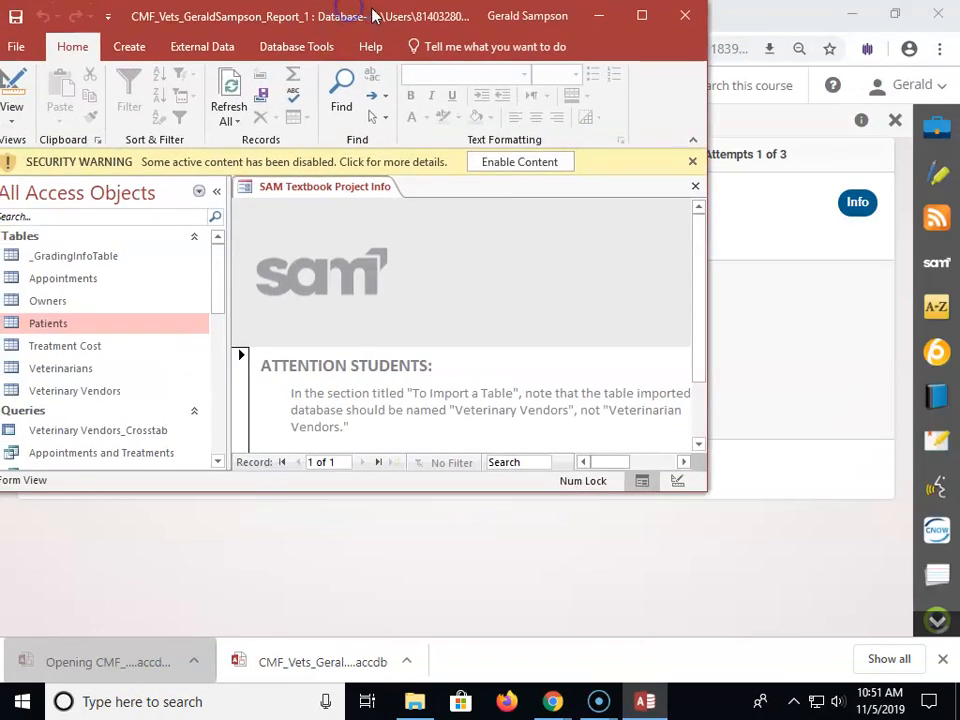
{"action": "double_click", "coordinate": [375, 14]}
{"action": "left_click", "coordinate": [514, 162]}
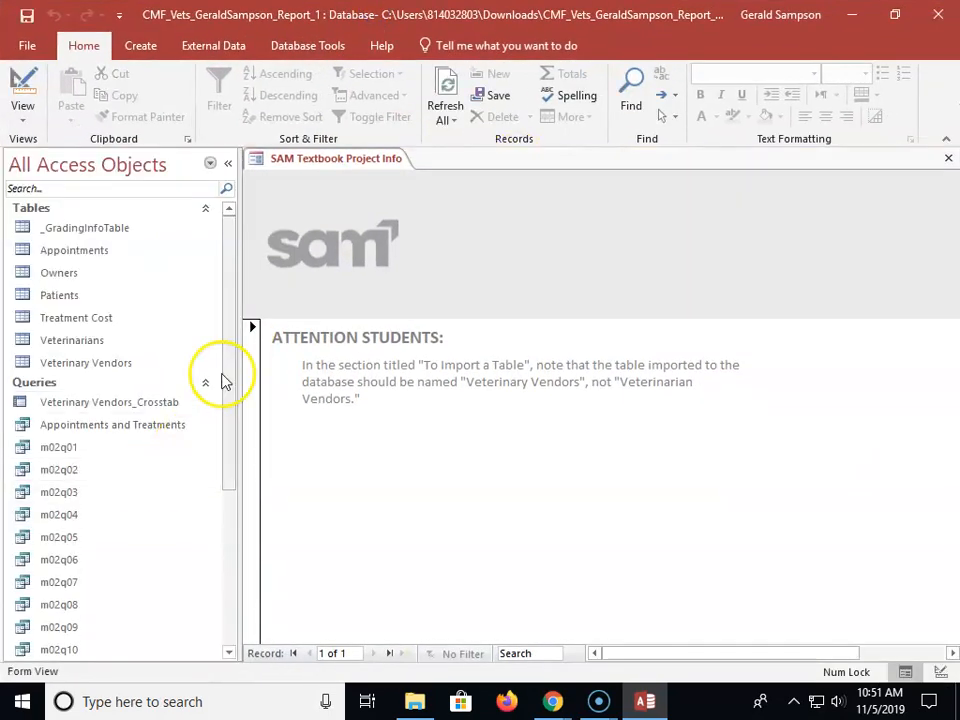
Open the _GradingReport report from the database's reports.
{"action": "left_click_drag", "start_coordinate": [236, 298], "coordinate": [210, 497]}
{"action": "left_click", "coordinate": [78, 608]}
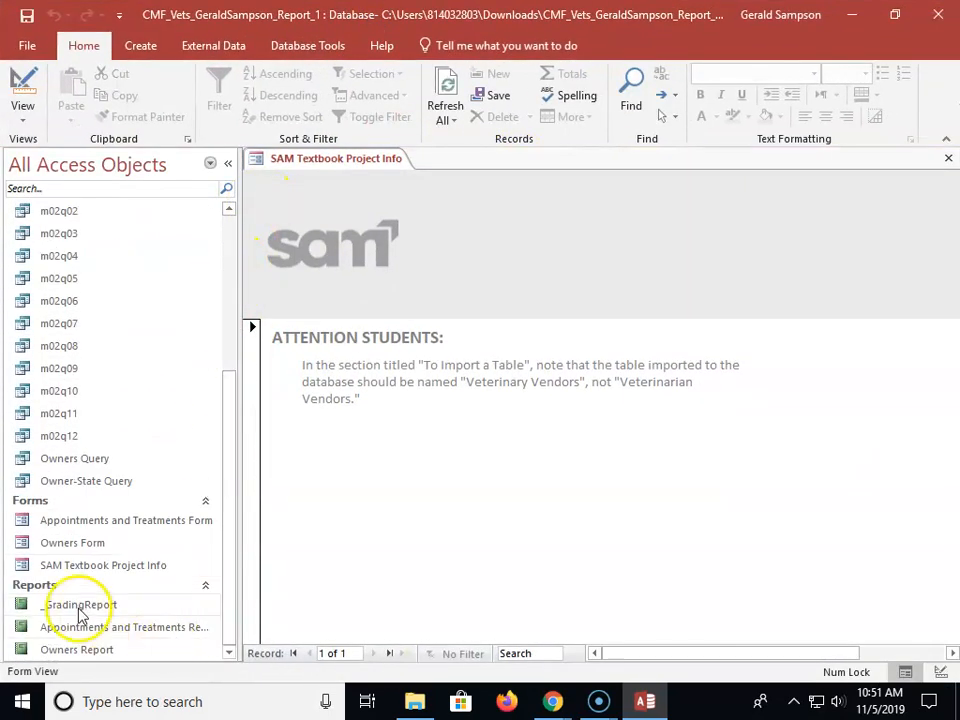